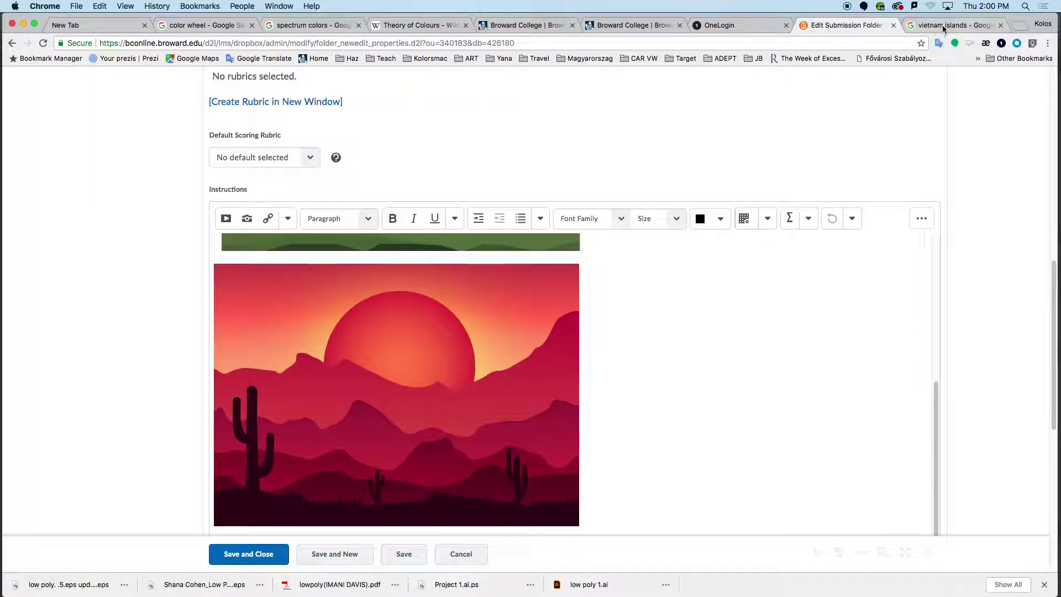
Browse the related Vietnam islands images in Google Images and preview several as landscape references.
key(ctrl+Tab)
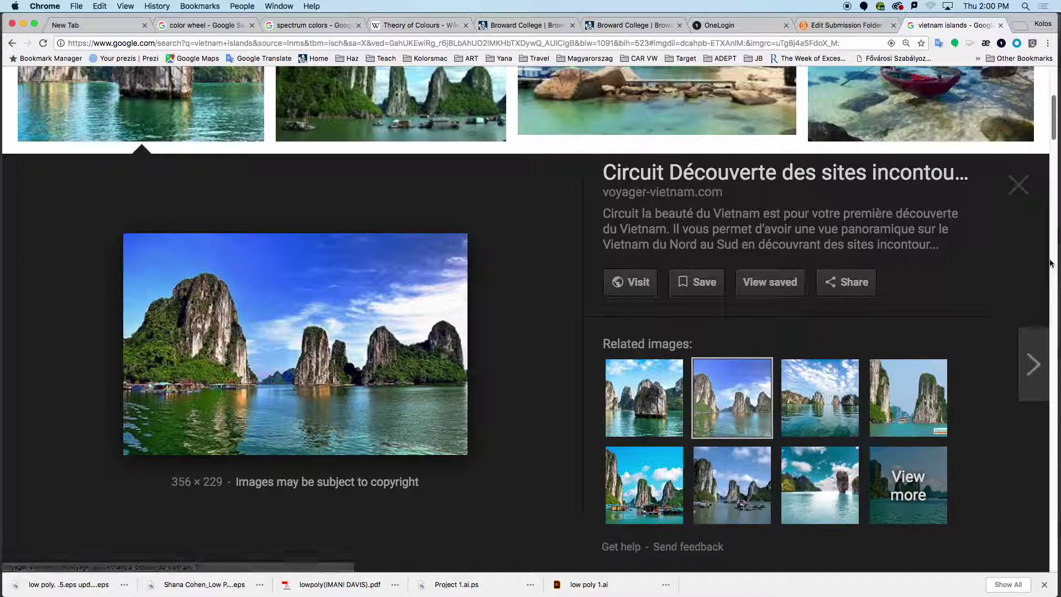
click(912, 478)
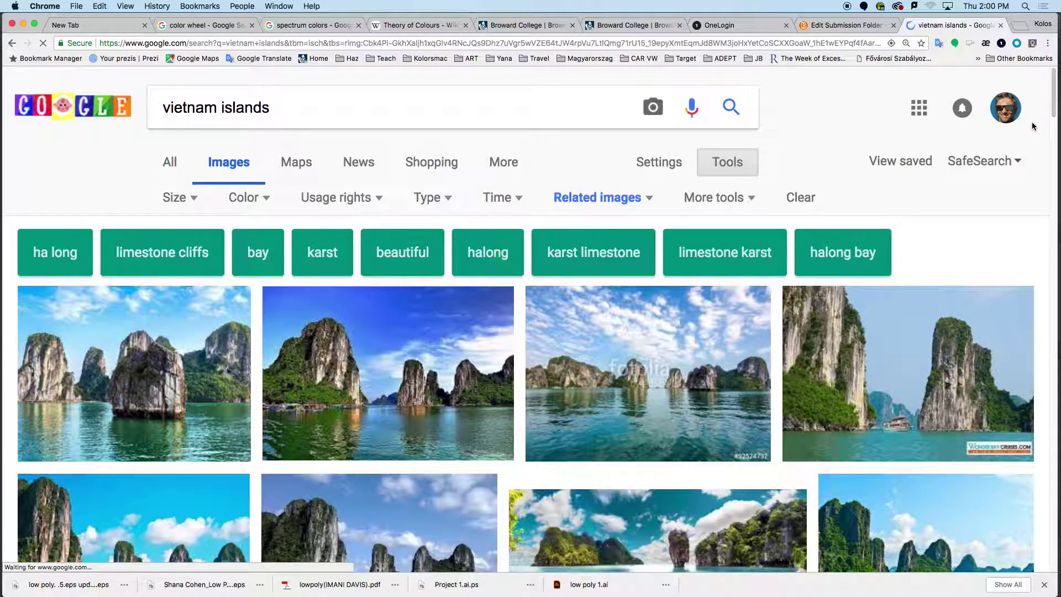
drag(1053, 88, 1053, 113)
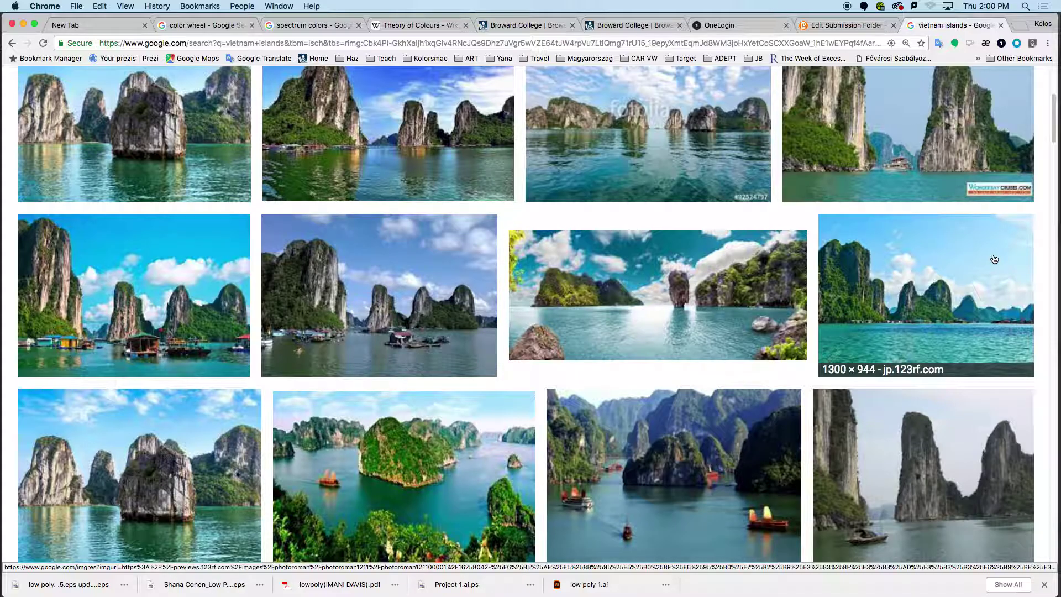
mouse_move(1054, 131)
mouse_down()
mouse_move(1051, 106)
mouse_move(1051, 137)
mouse_up()
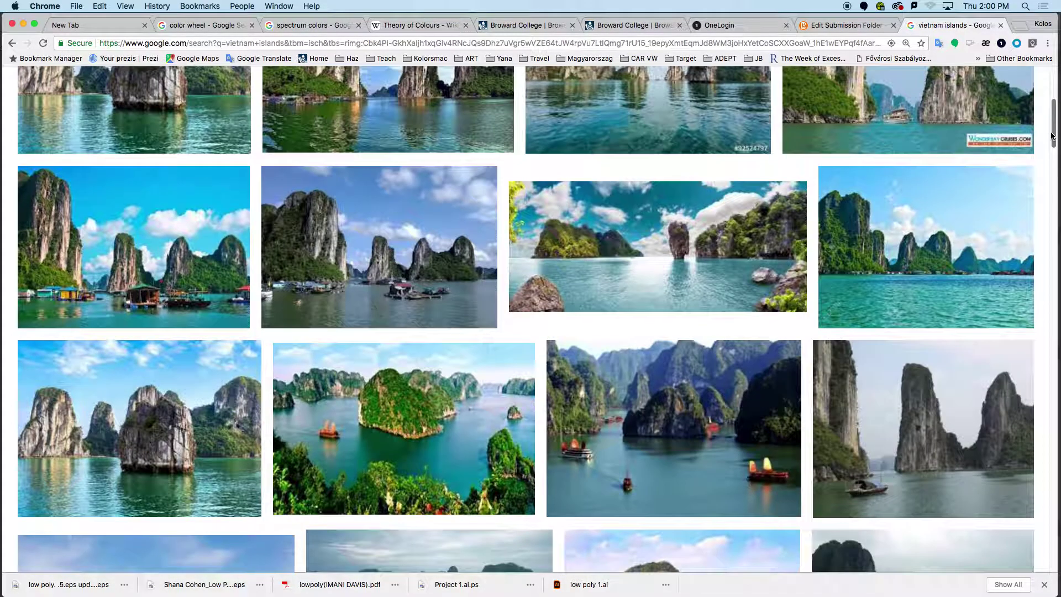
click(914, 252)
click(913, 253)
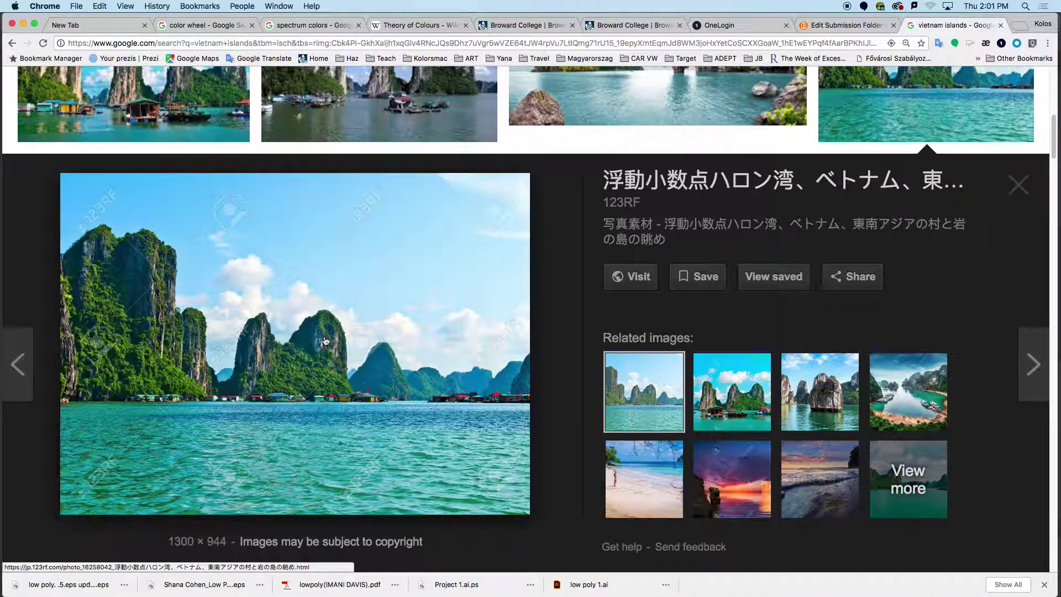
right_click(652, 381)
click(635, 377)
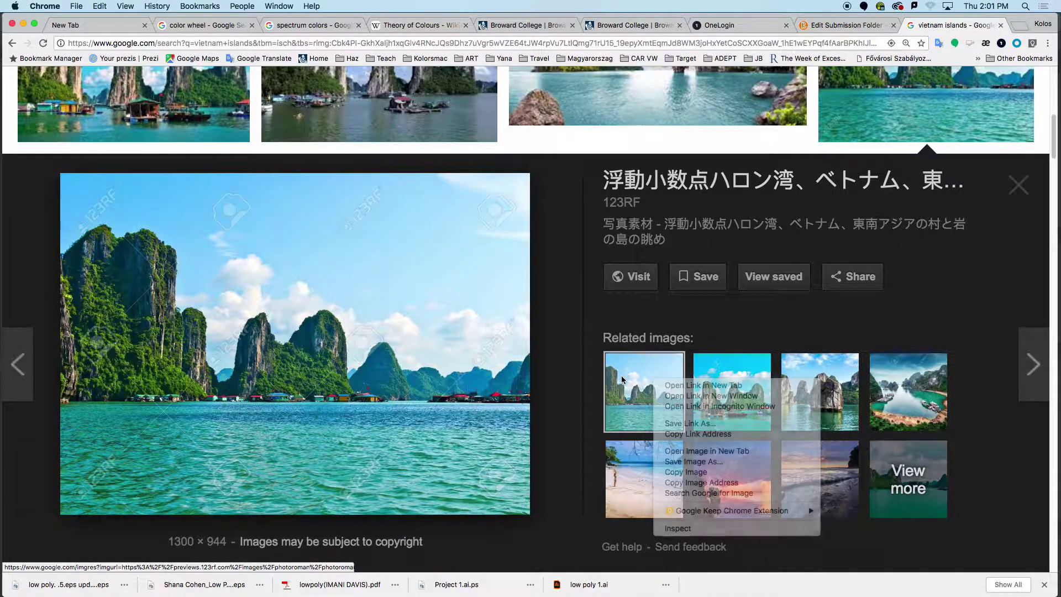
right_click(626, 381)
click(630, 382)
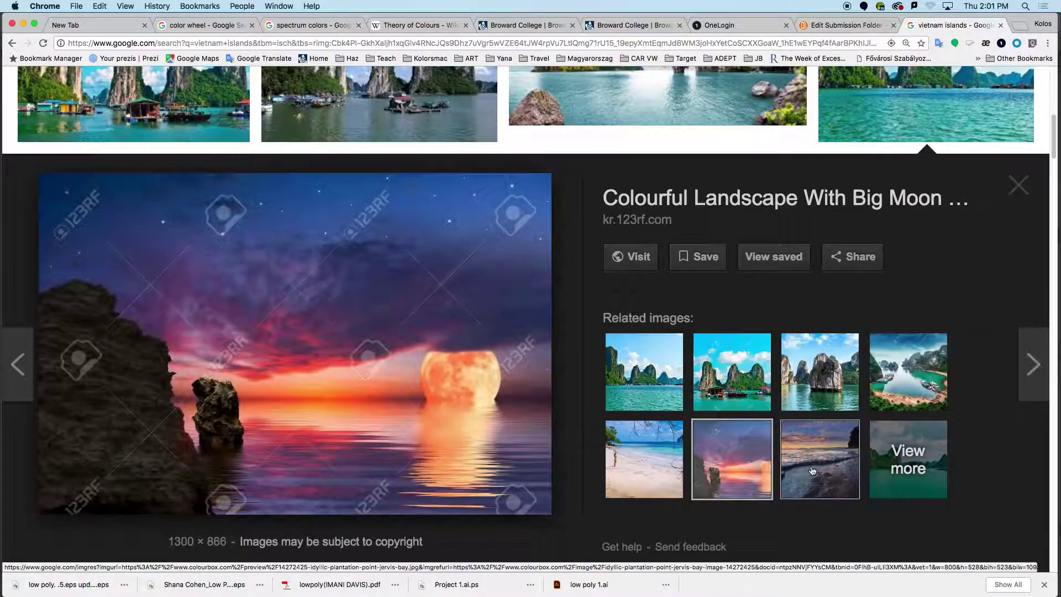
click(811, 471)
scroll(969, 346, down, 5)
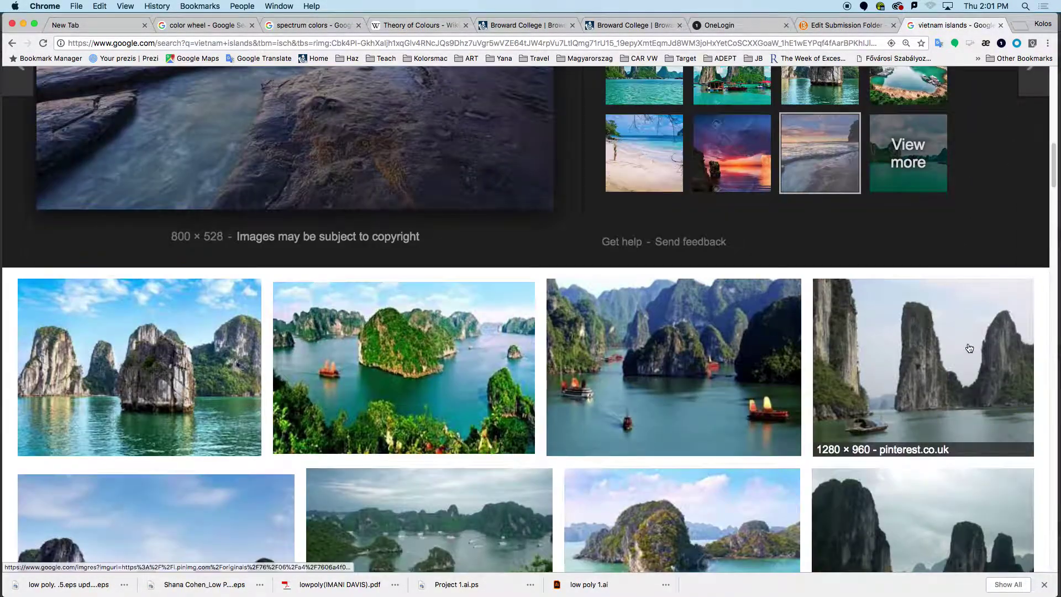
Copy the 924 × 530 Halong Bay photo with floating houses from the image results and paste it into the Illustrator document.
click(231, 348)
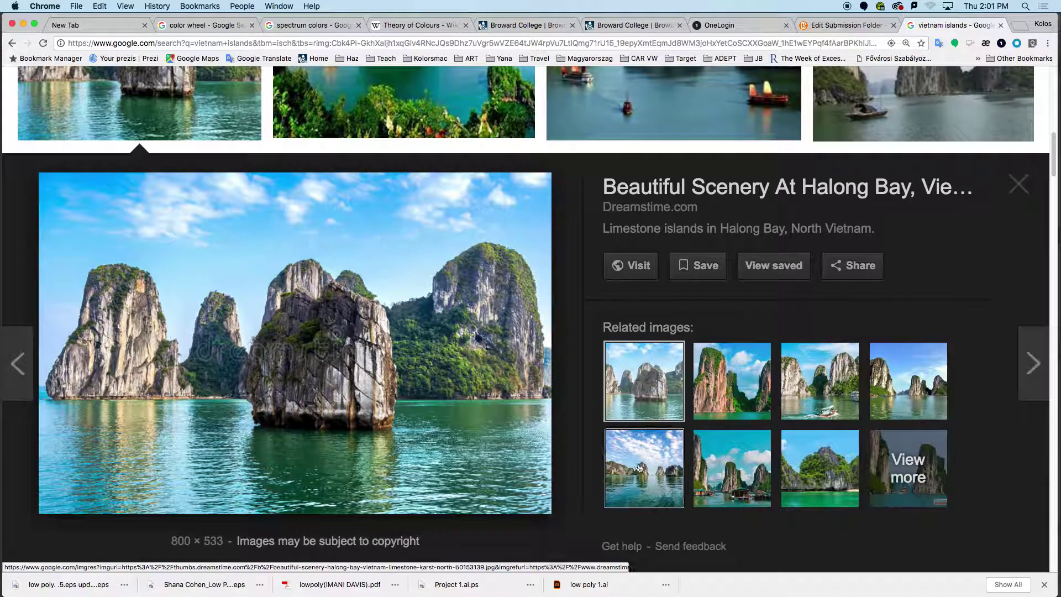
click(721, 468)
right_click(261, 274)
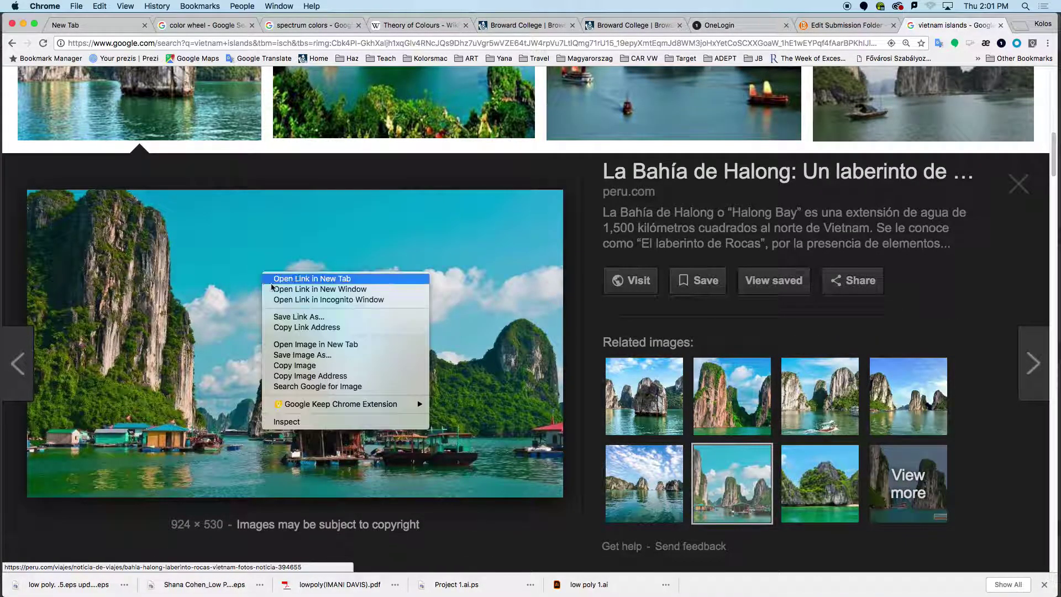
click(329, 365)
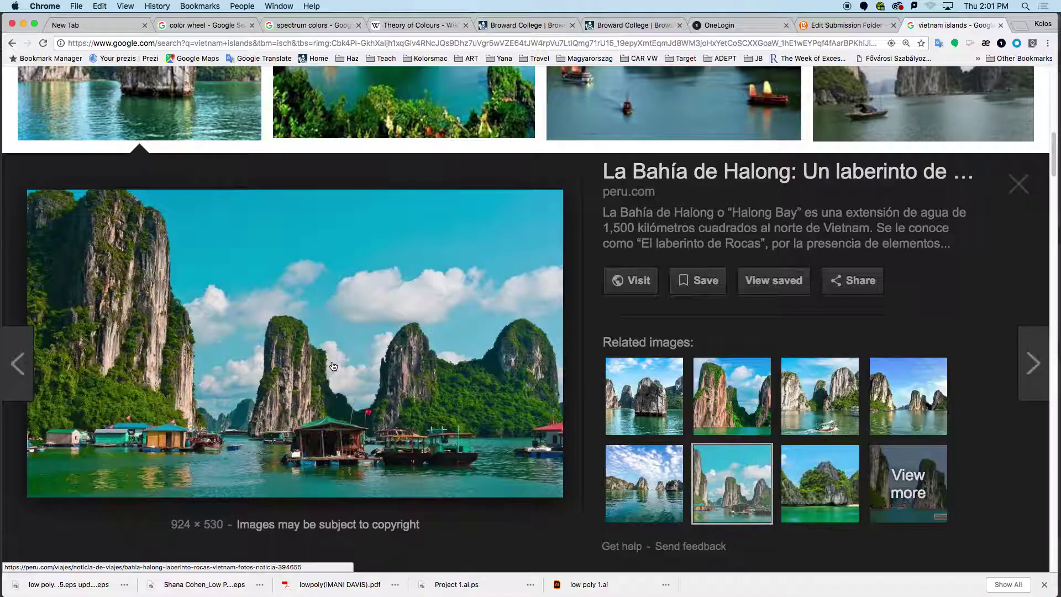
key(super+Tab)
key(super+v)
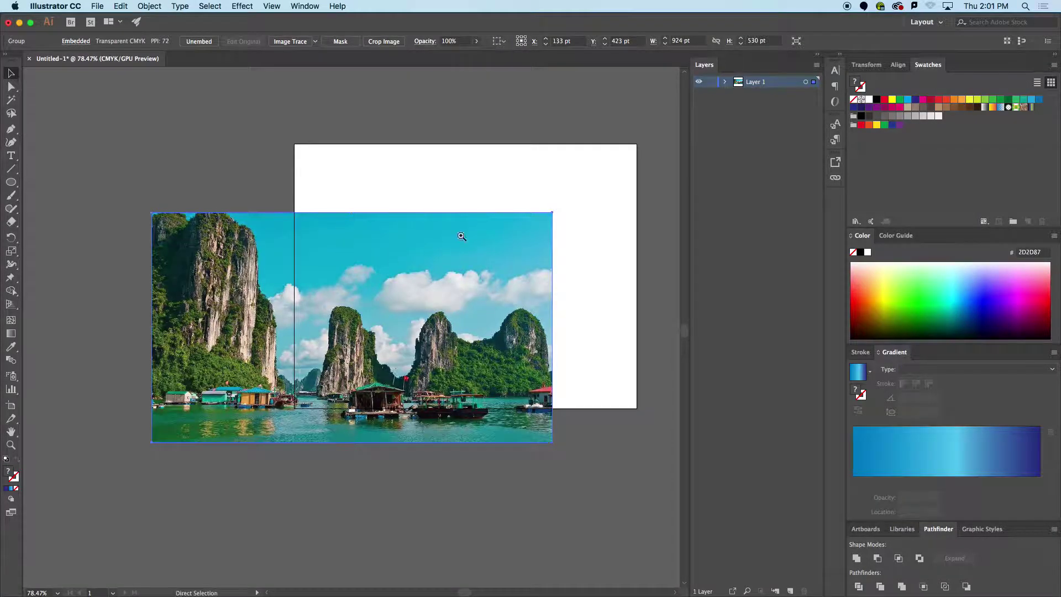
Move the pasted Halong Bay photo off the artboard, onto the canvas to its left.
key(super+space)
text(qui)
key(Escape)
drag(516, 244, 246, 181)
scroll(384, 182, down, 2)
scroll(339, 173, down, 3)
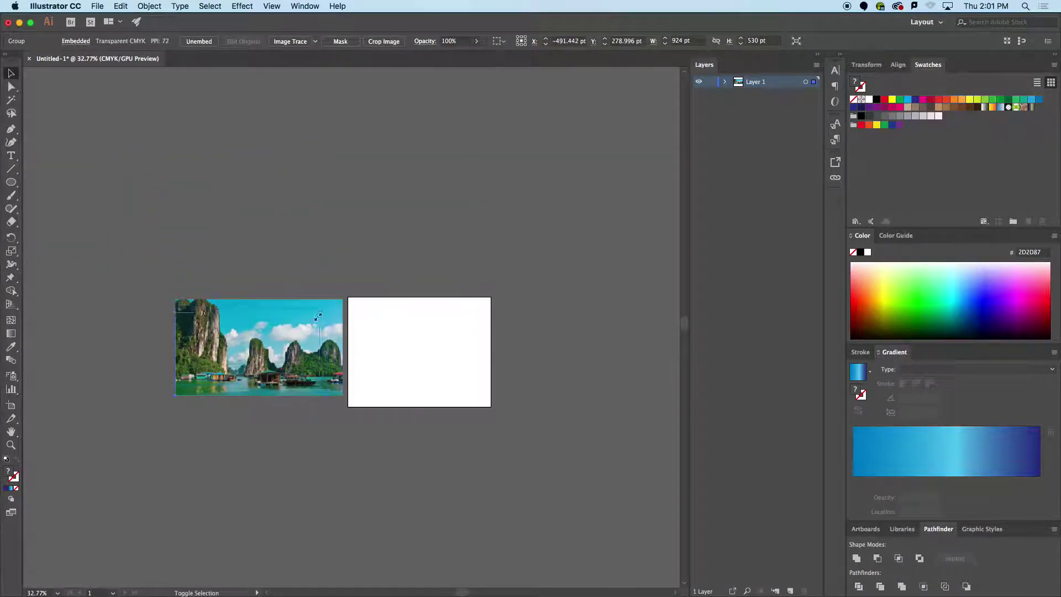
Scale the photo down proportionally to about 693 × 398 pt and place it beside the artboard's upper-left edge.
drag(343, 302, 301, 324)
drag(274, 356, 416, 299)
drag(387, 301, 316, 267)
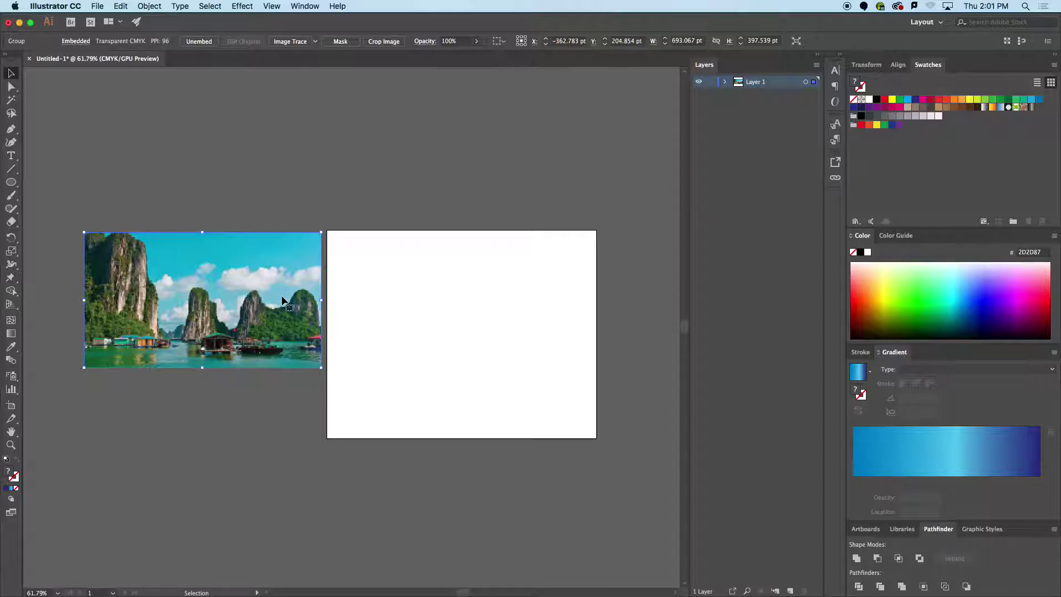
click(512, 311)
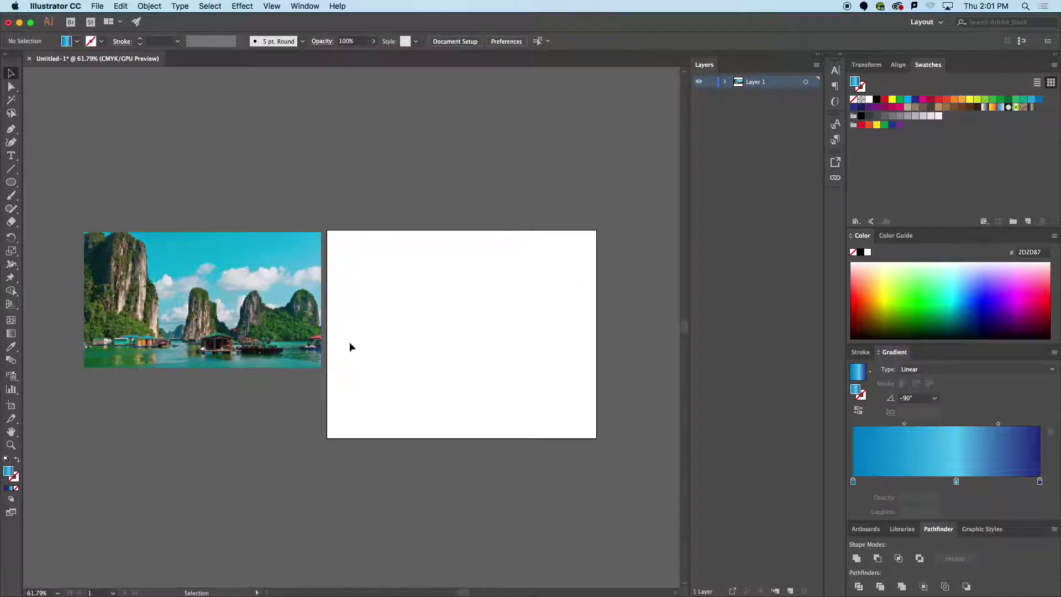
Resize the artboard to the photo's dimensions and place it directly against the photo's right edge.
key(z)
click(13, 409)
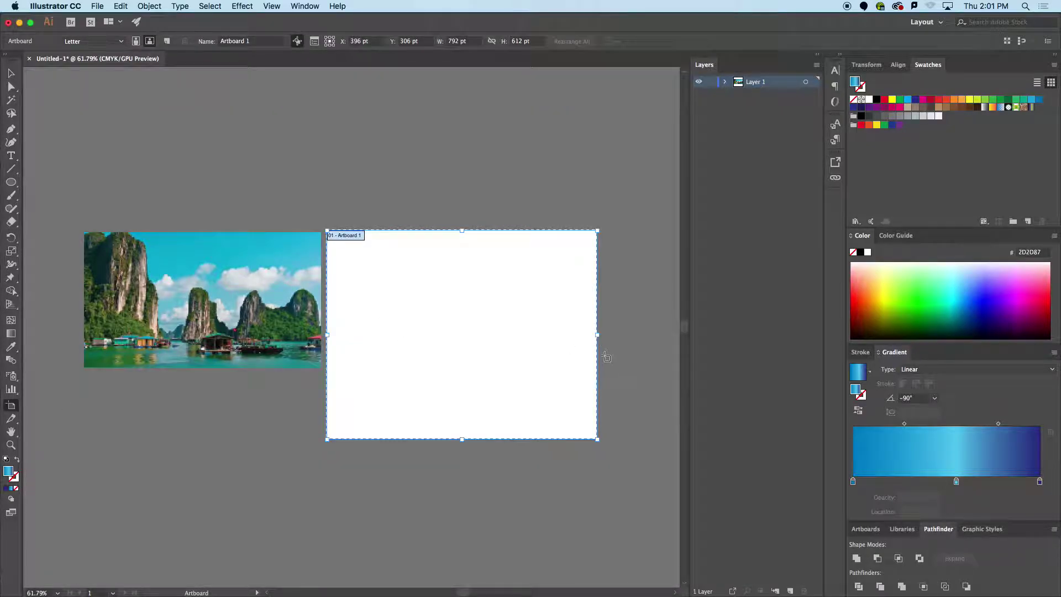
drag(331, 257, 107, 253)
drag(361, 446, 321, 368)
drag(204, 294, 452, 295)
click(368, 183)
click(10, 74)
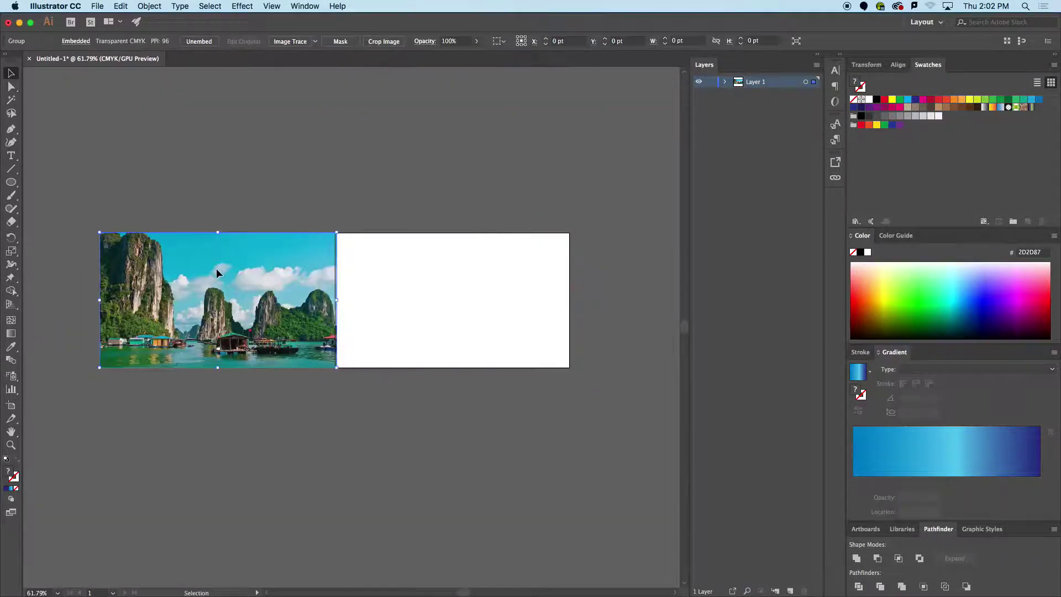
Dock the layers list in the same group as the swatches to free up canvas space.
right_click(353, 278)
click(364, 243)
drag(317, 273, 367, 261)
drag(704, 65, 925, 94)
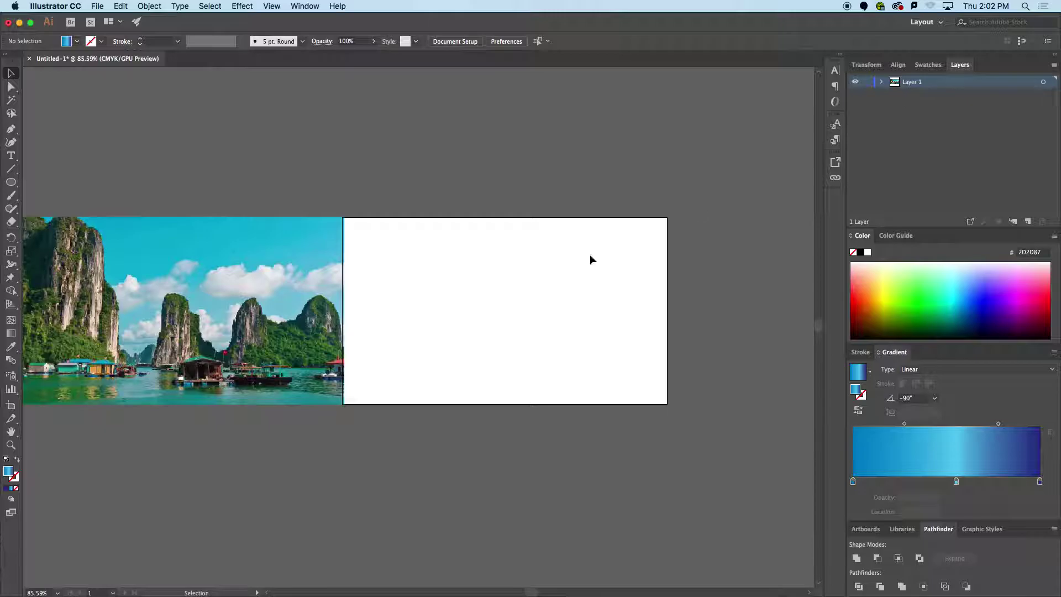
drag(417, 258, 474, 260)
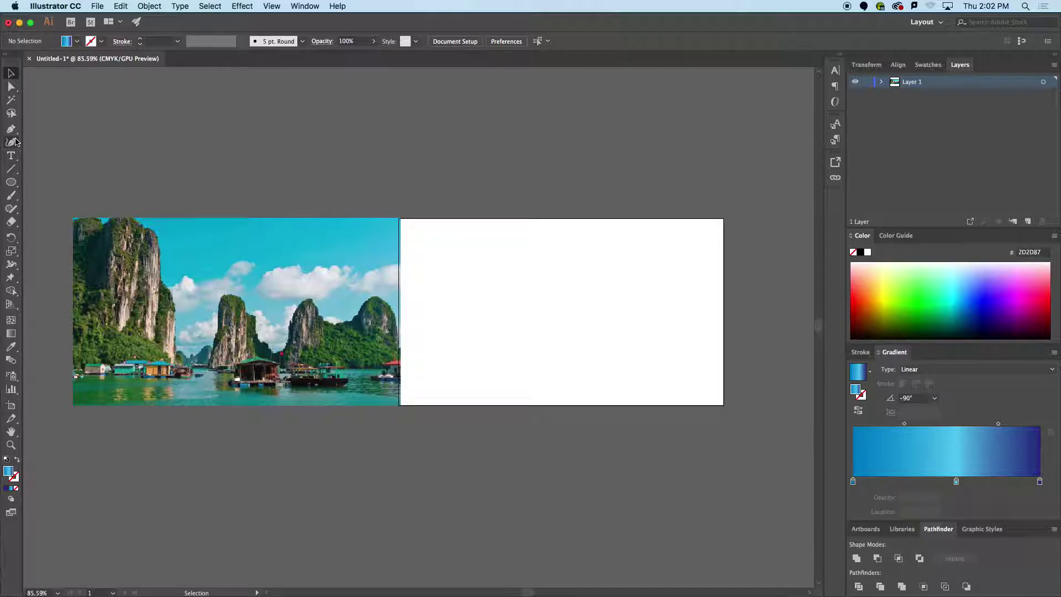
Draw a rectangle about 692 × 81 pt over the photo's water area and move it to the bottom of the artboard.
drag(13, 184, 47, 181)
drag(74, 369, 293, 401)
drag(393, 408, 401, 405)
key(v)
right_click(179, 384)
click(173, 378)
drag(173, 378, 447, 380)
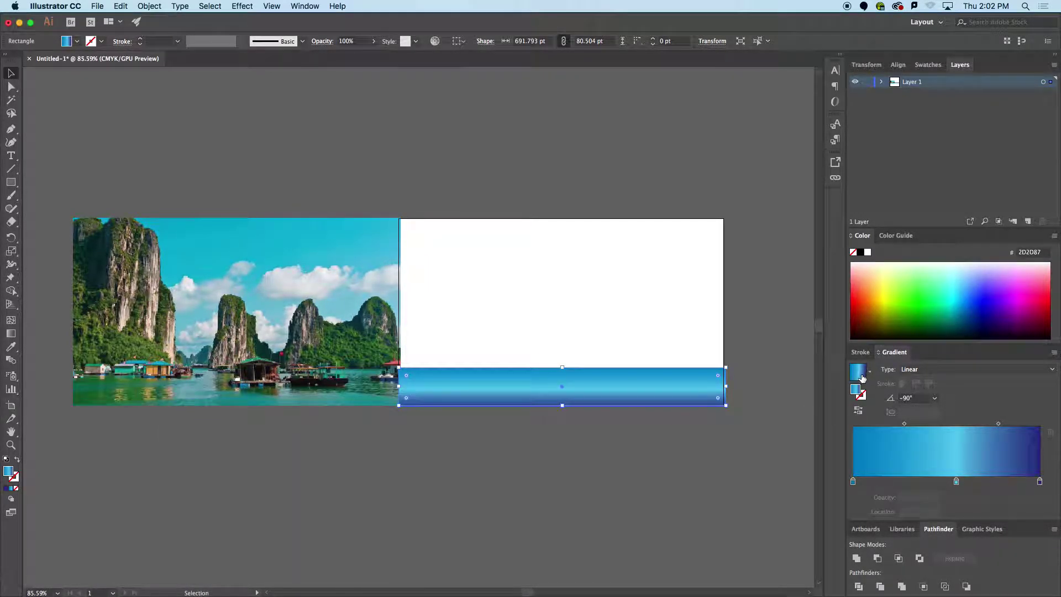
Fit the water strip to the artboard's side edges, about 688 pt wide, and adjust the photo to sit flush against the artboard.
drag(725, 386, 724, 386)
mouse_move(399, 386)
mouse_down()
mouse_move(419, 386)
mouse_move(400, 387)
mouse_up()
click(387, 313)
drag(378, 312, 376, 315)
drag(388, 361, 387, 358)
right_click(453, 427)
click(458, 392)
click(542, 387)
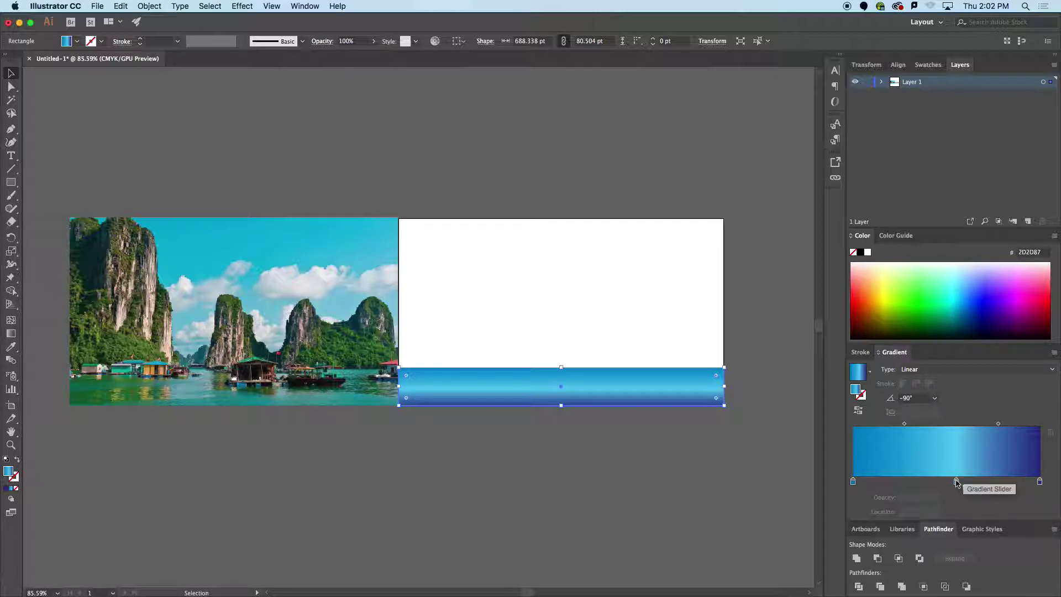
Remove the water gradient's middle stop, move the first stop to about 34.83%, and shift the midpoint to about 26.77%.
click(957, 482)
drag(957, 482, 951, 531)
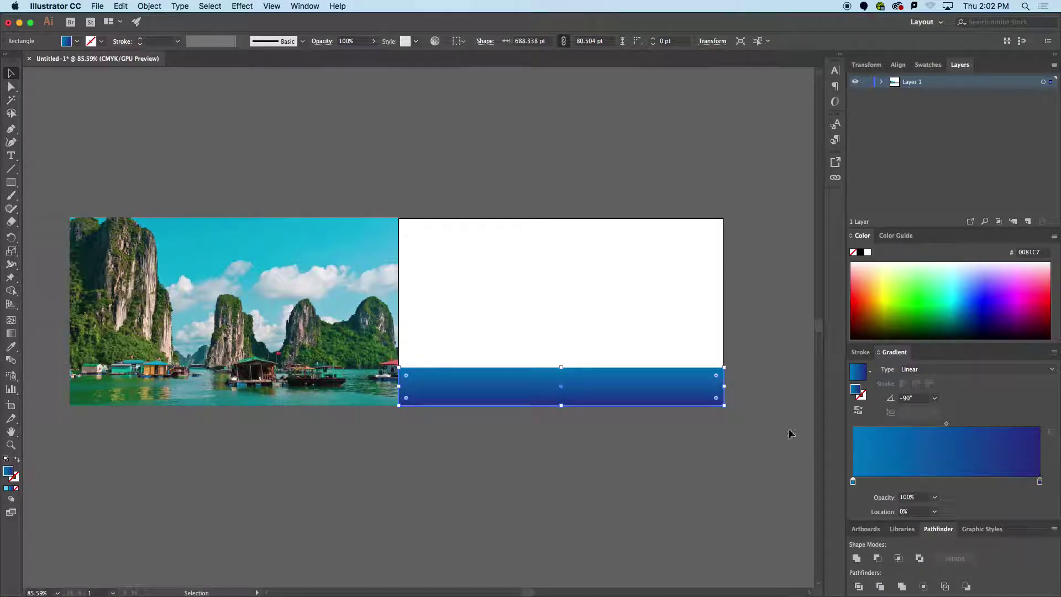
drag(854, 483, 919, 483)
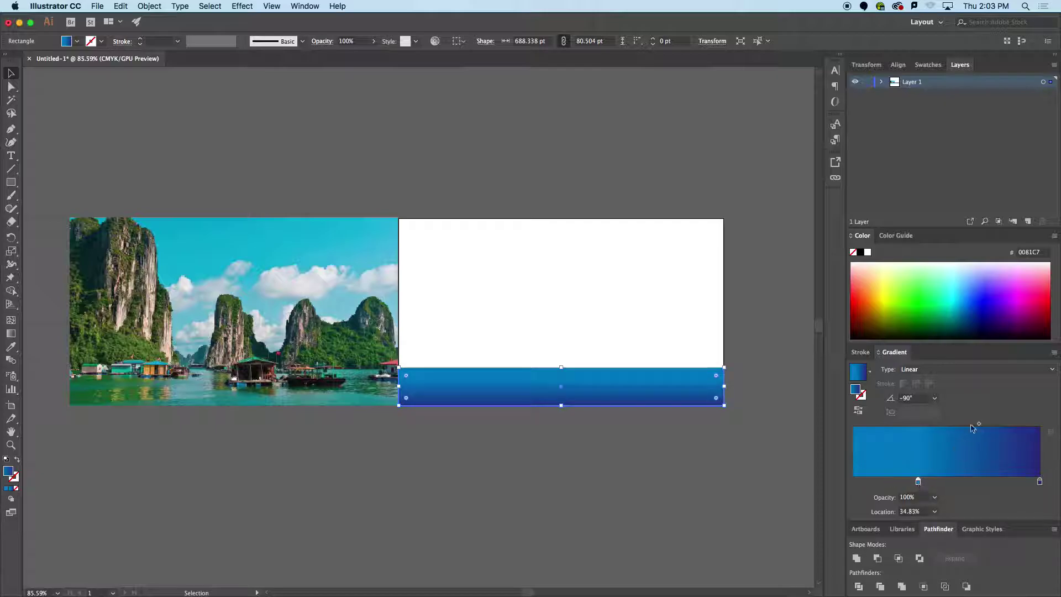
drag(966, 424, 951, 425)
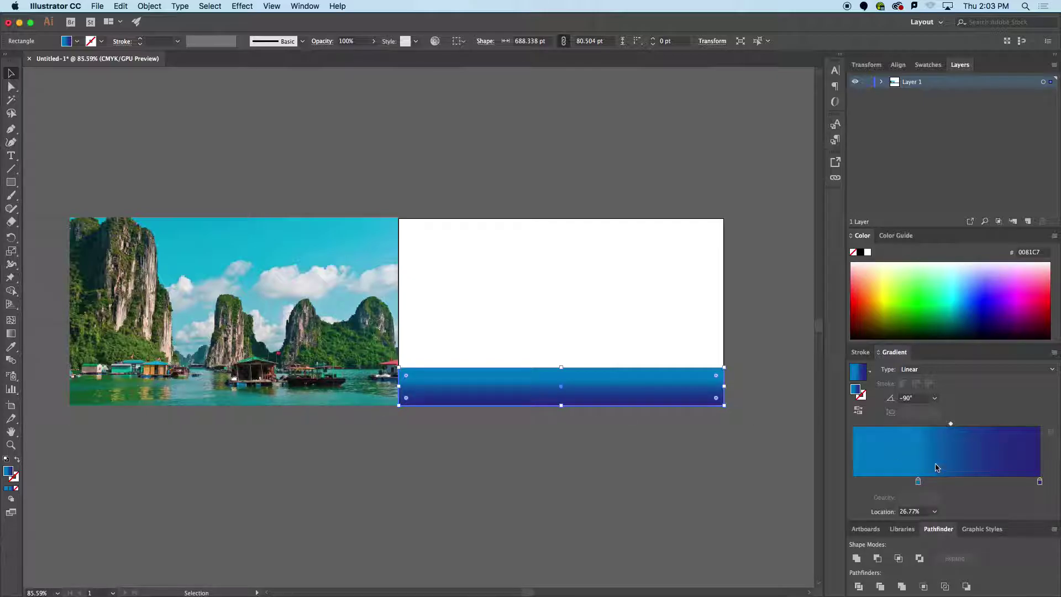
Recolour the water gradient's end stop to turquoise (C 52.94, M 0, Y 21.18, K 0) and set the gradient angle to 90°.
double_click(1040, 482)
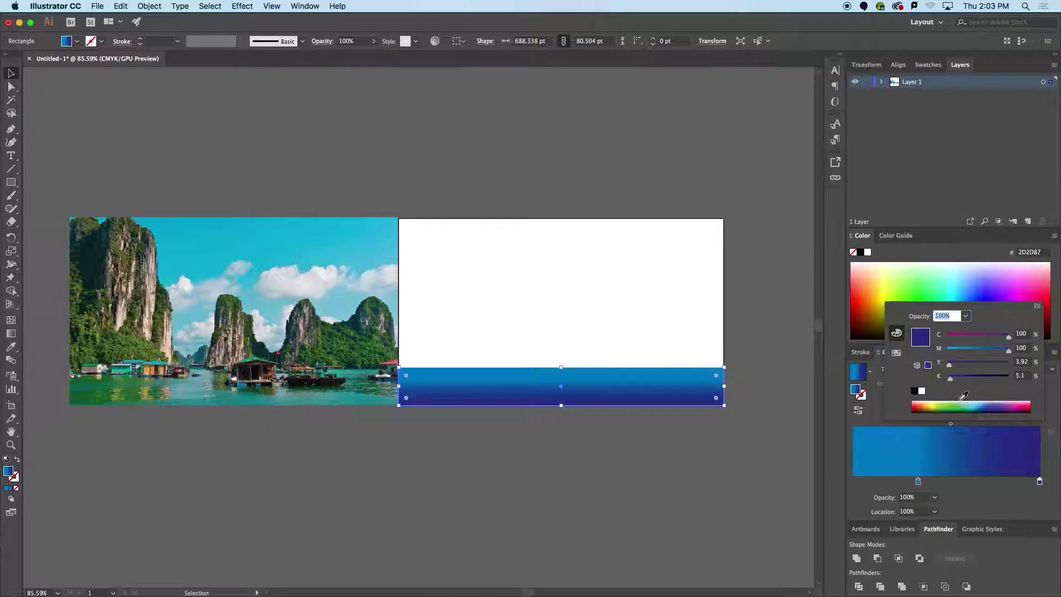
click(974, 401)
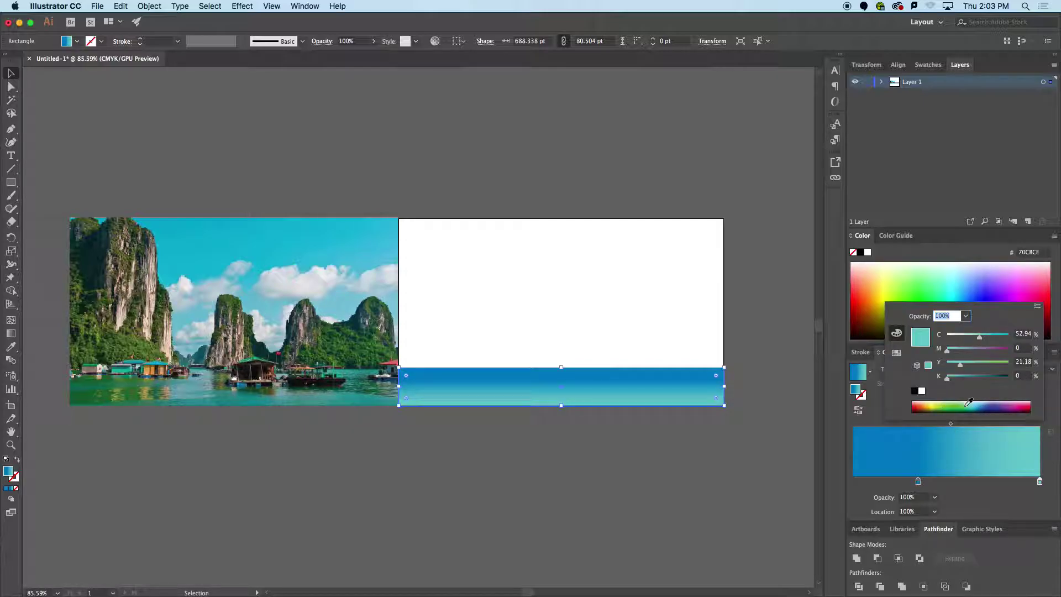
click(977, 487)
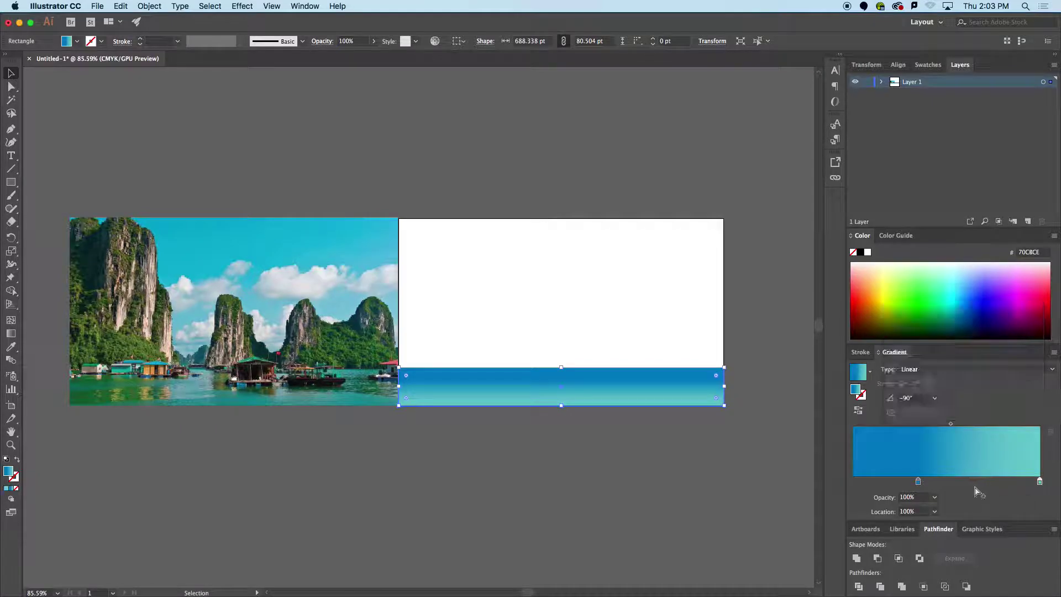
click(934, 398)
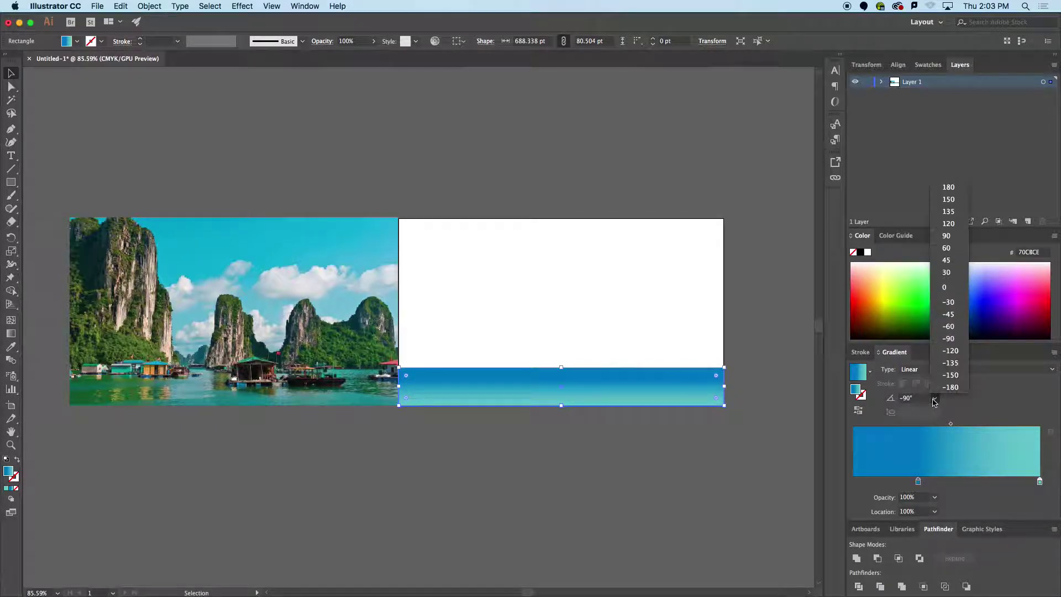
click(948, 236)
click(742, 375)
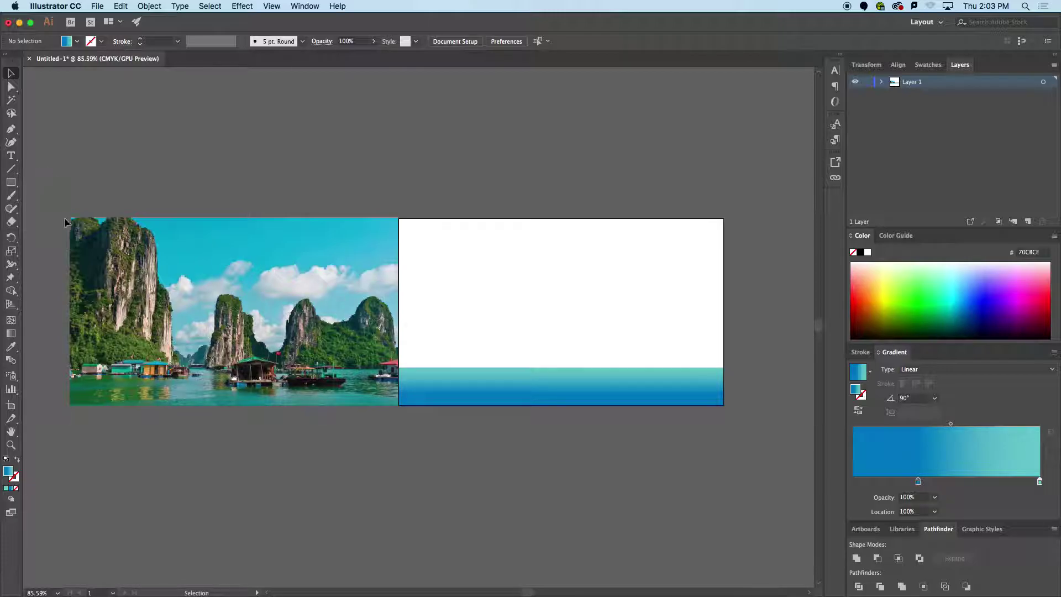
Duplicate the water strip upward and stretch the copy to about 688 × 314 pt to fill the sky area.
click(10, 182)
key(v)
click(592, 388)
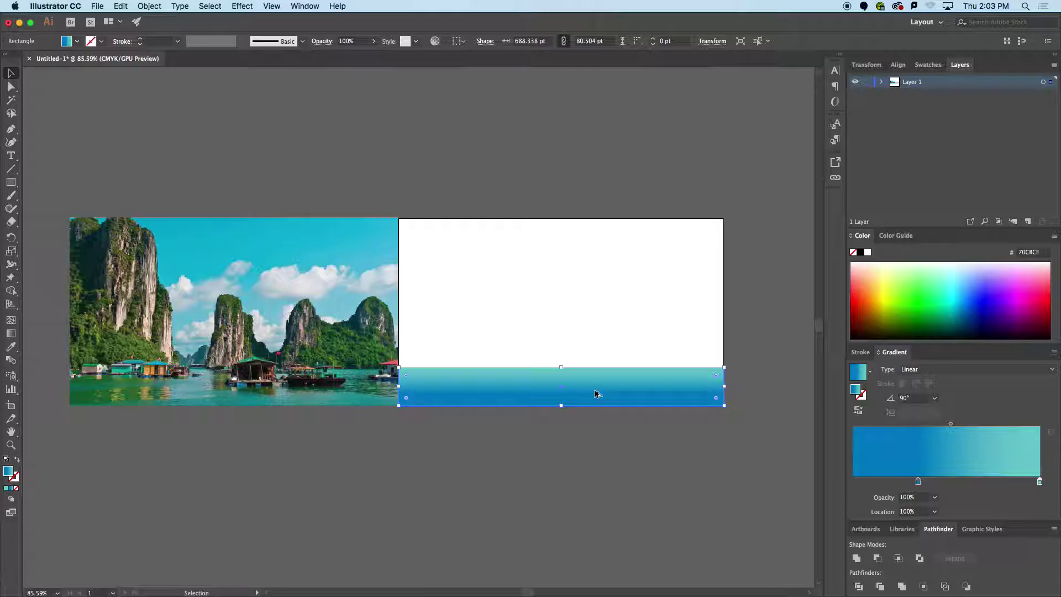
drag(595, 387, 566, 368)
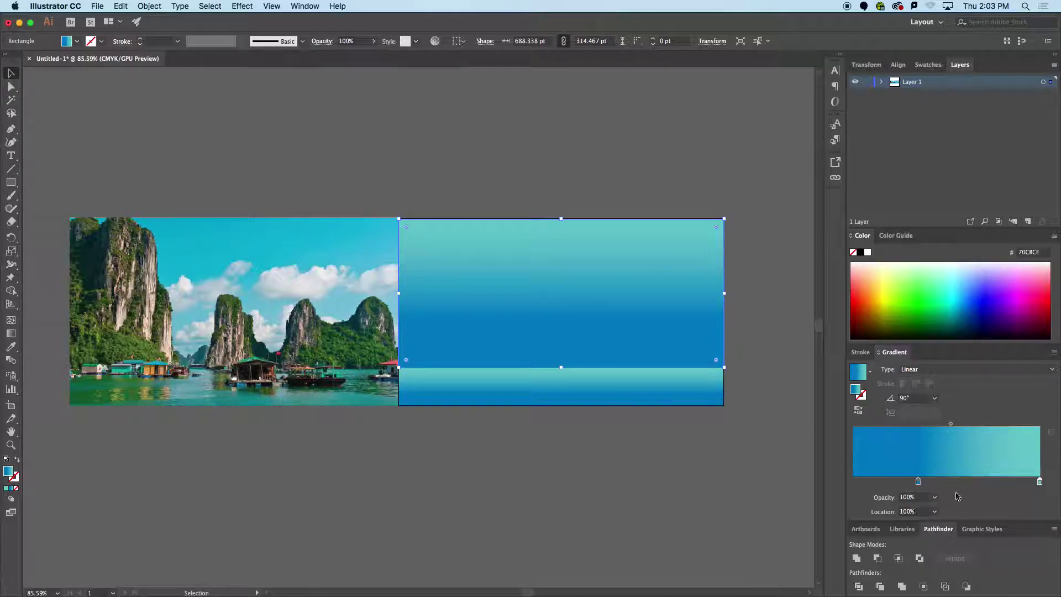
Recolour the sky gradient's end stop to C 43.92, M 16.08, Y 0, K 0 and its first stop to C 14, M 0, Y 0, K 7.
double_click(1040, 482)
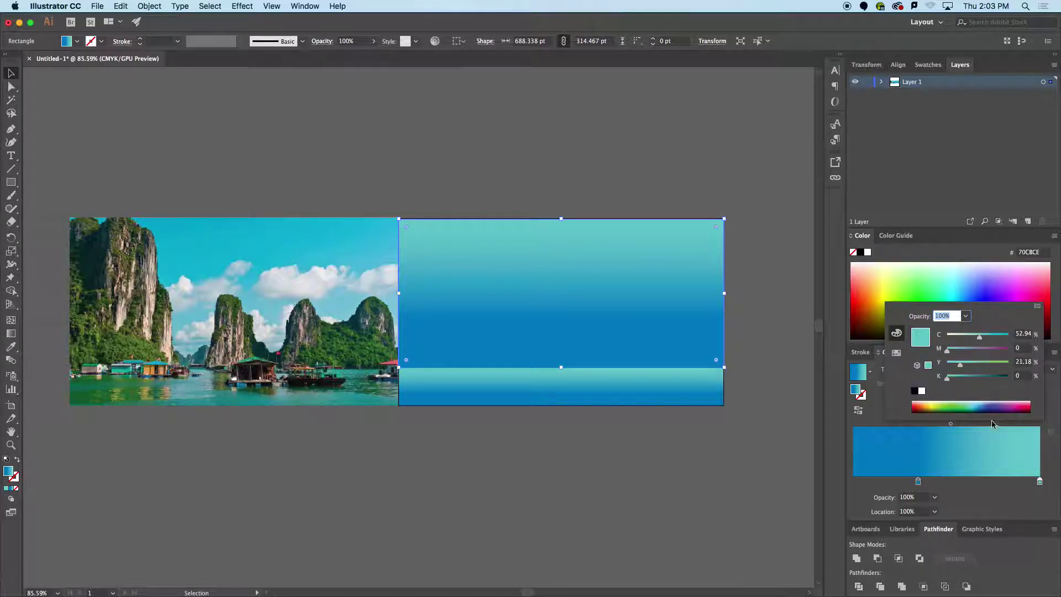
click(985, 403)
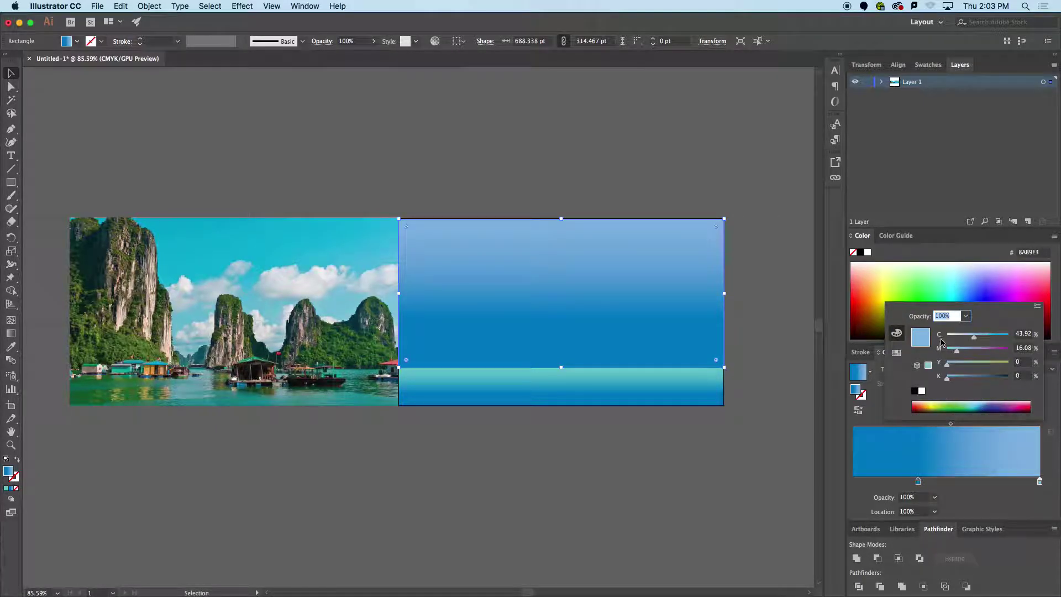
click(920, 485)
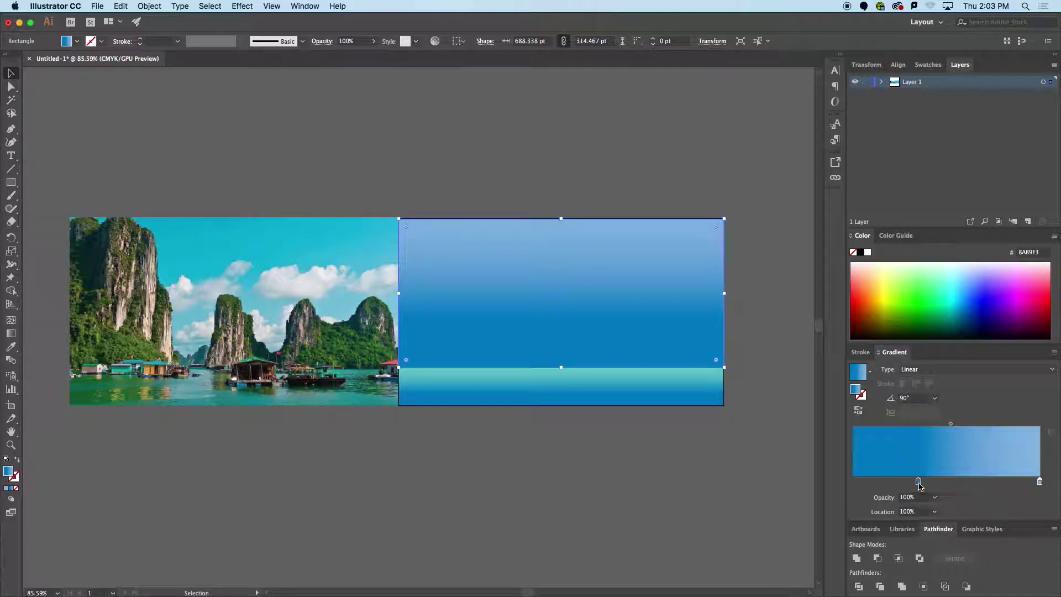
double_click(918, 482)
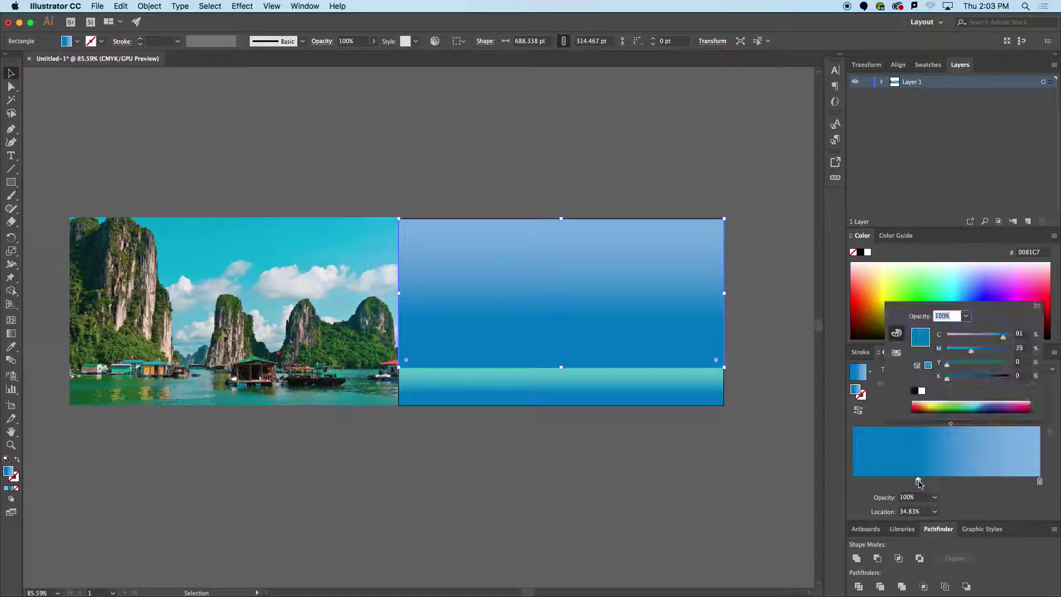
drag(1003, 336, 958, 339)
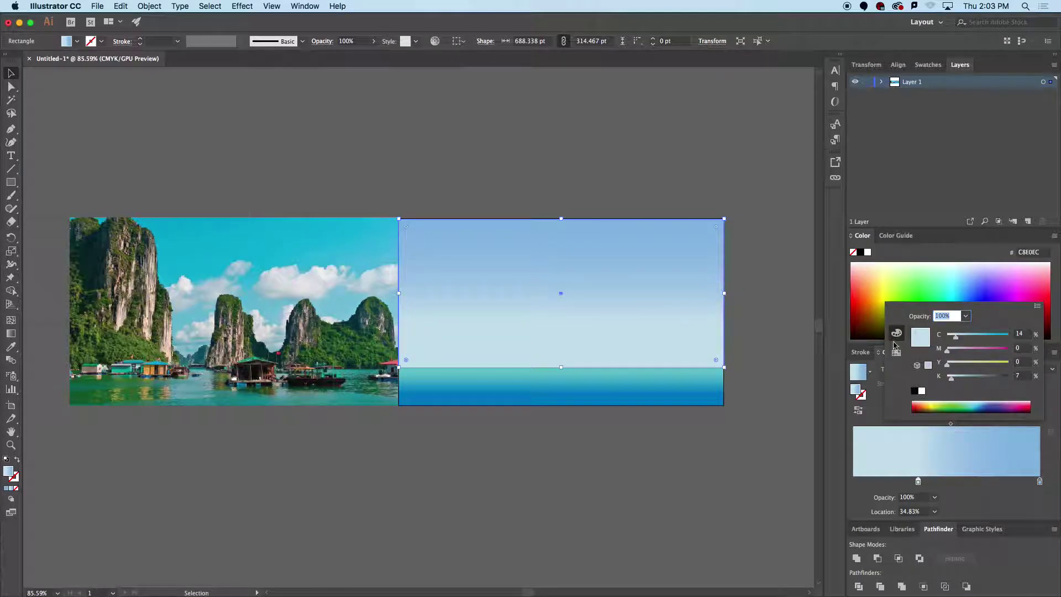
click(790, 374)
click(790, 374)
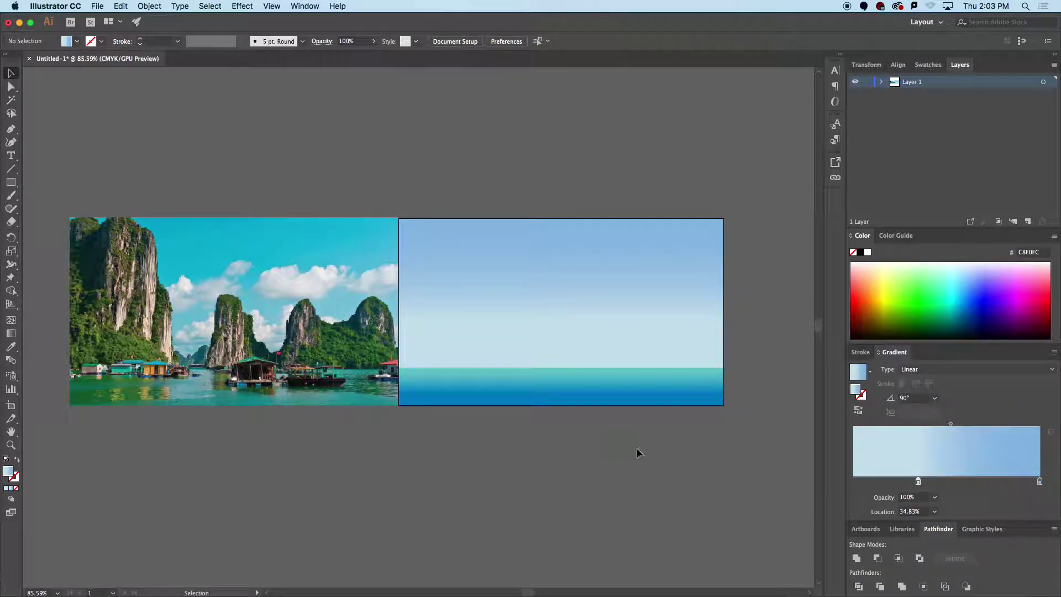
Rename the existing layer "backgound" and add a new layer above it named "islands".
double_click(913, 83)
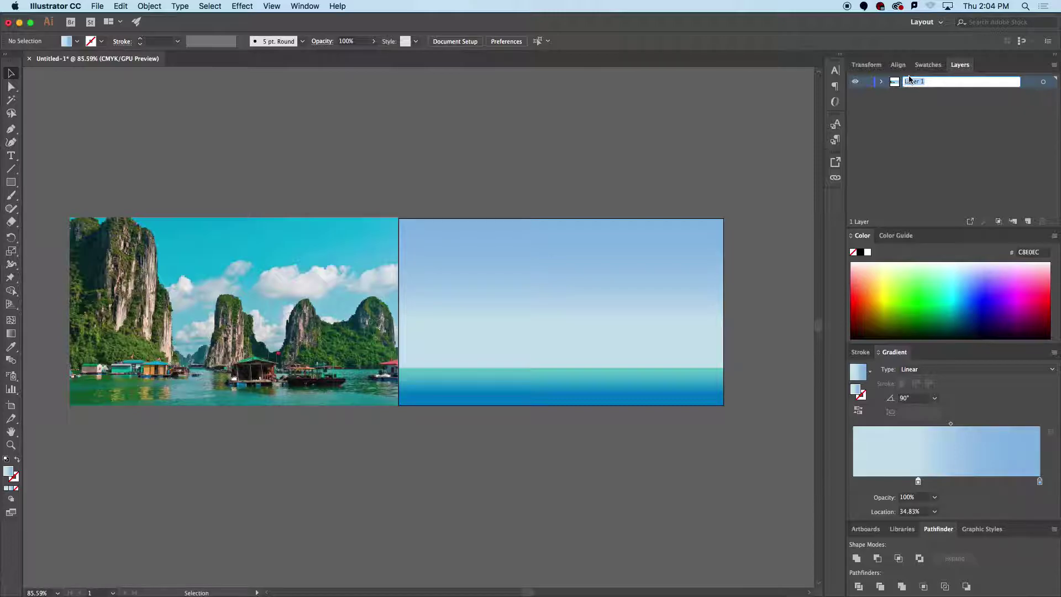
text(backgound)
key(Return)
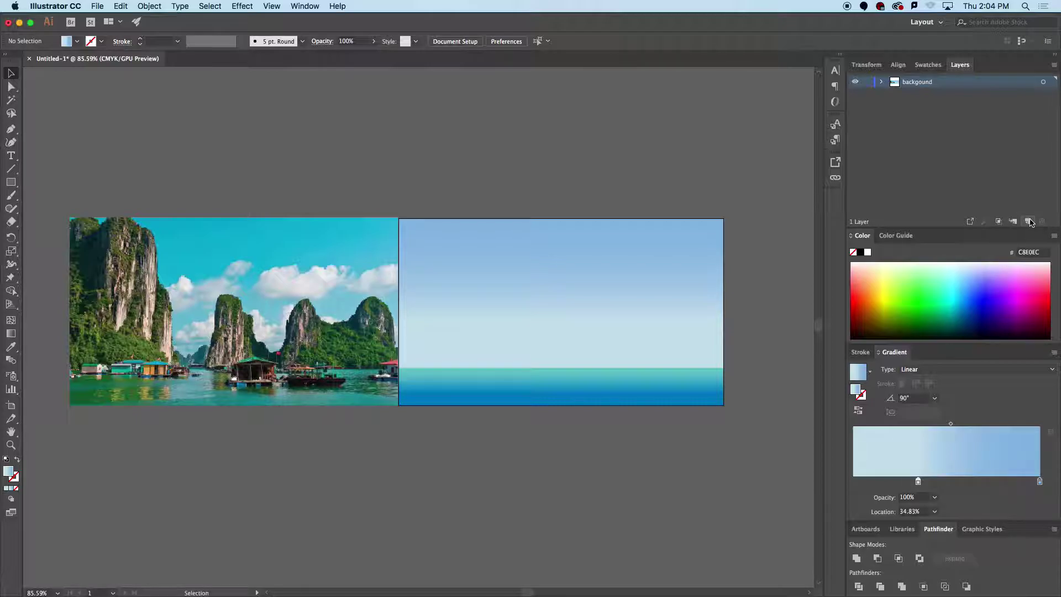
click(1028, 222)
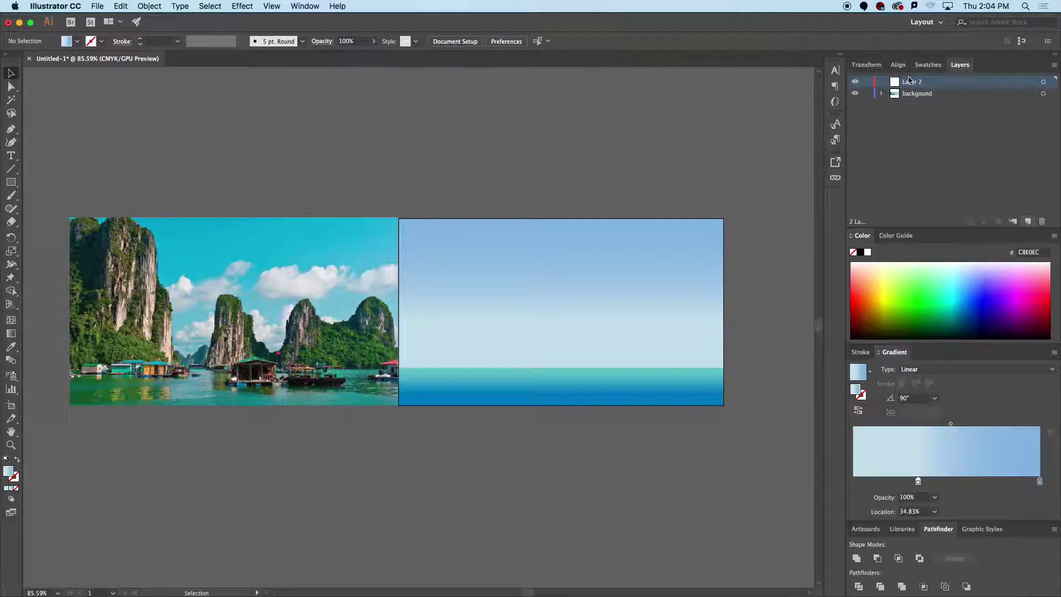
double_click(912, 83)
text(islands)
key(Return)
Trace the tall cliff at the photo's left edge with the Pen tool as a closed shape down to the waterline.
key(super+space)
drag(63, 255, 138, 214)
click(11, 129)
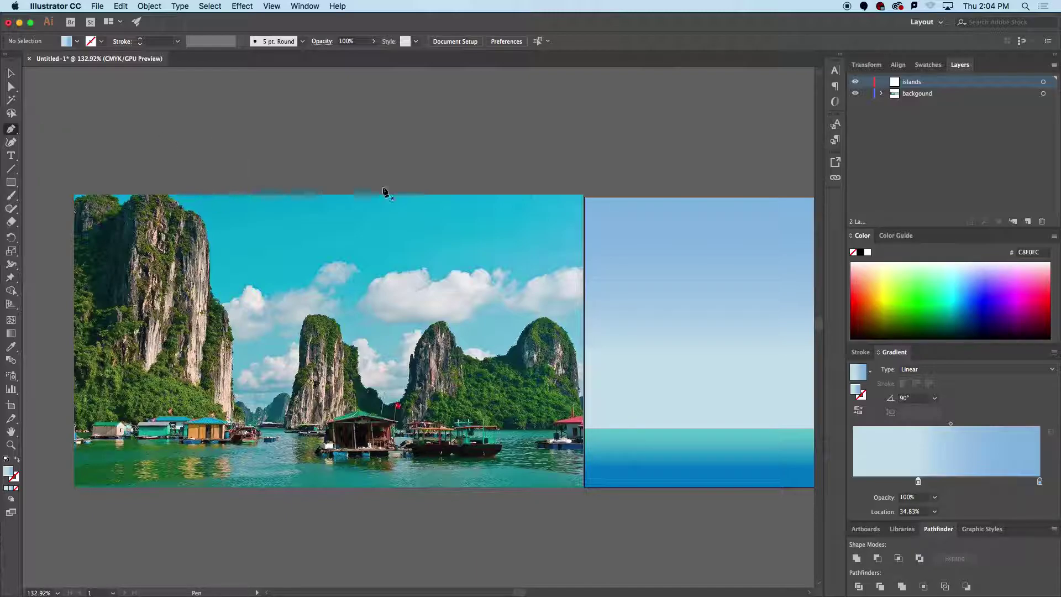
click(75, 203)
drag(112, 197, 190, 212)
click(117, 203)
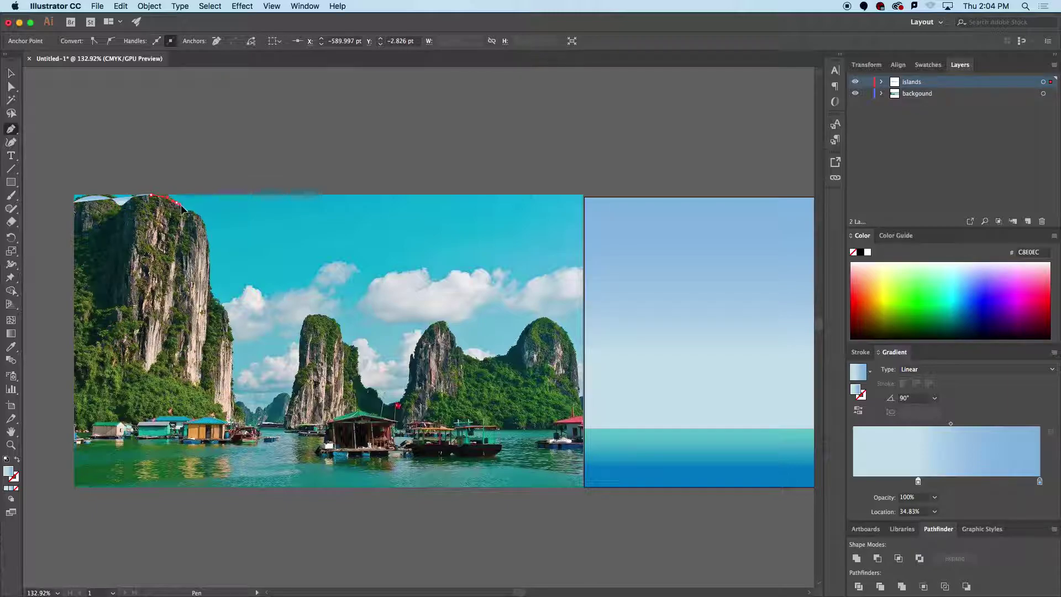
click(190, 212)
click(210, 251)
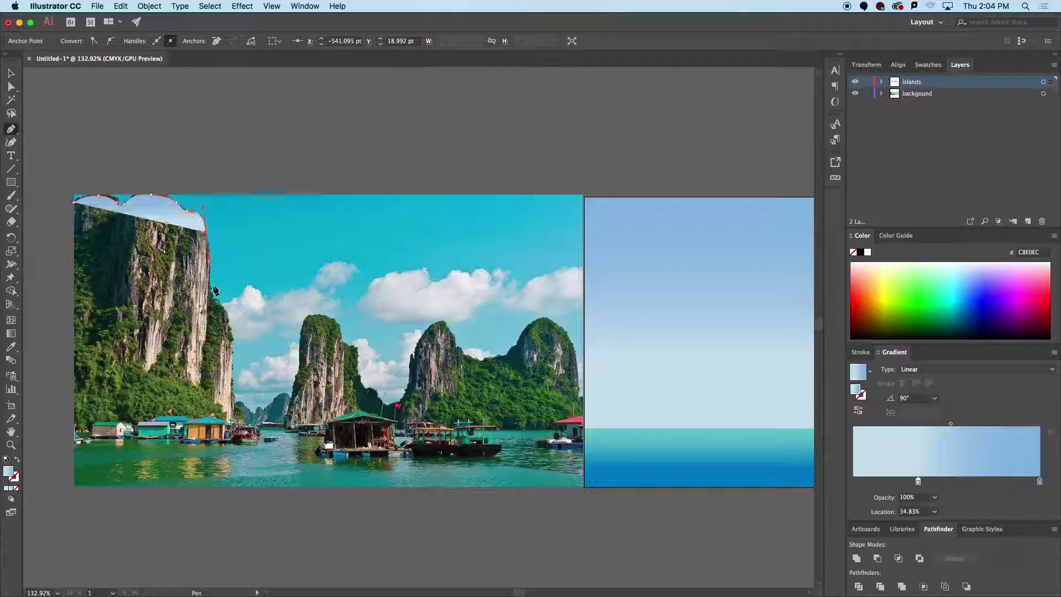
click(209, 288)
click(229, 314)
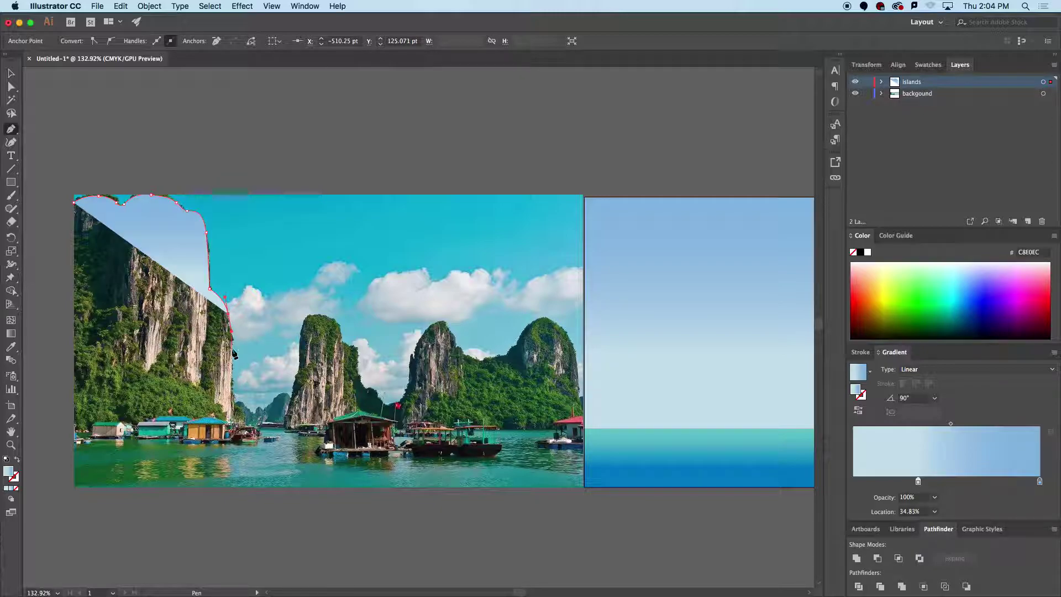
click(231, 359)
click(233, 423)
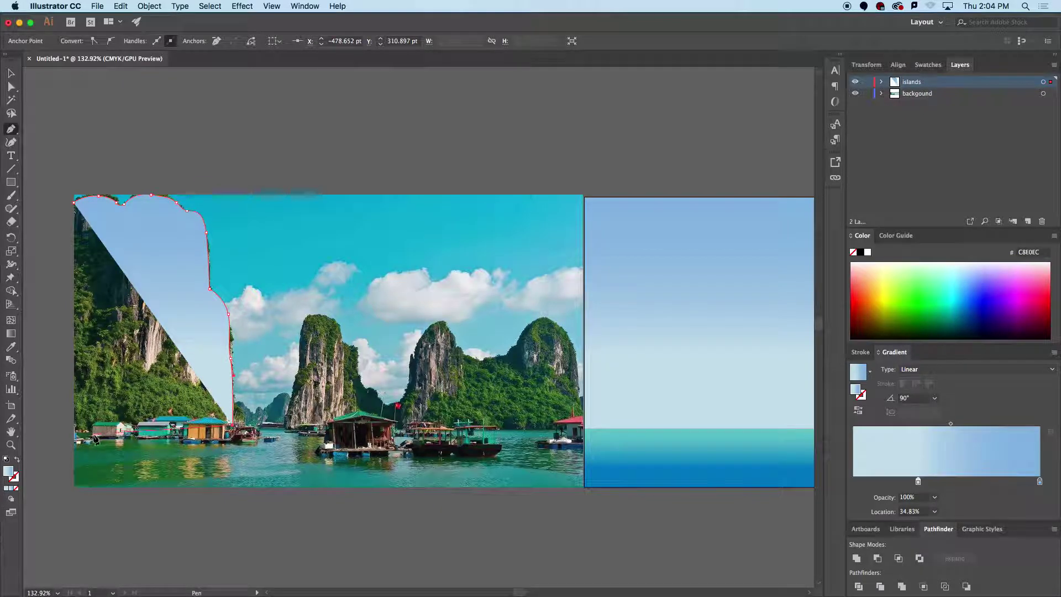
drag(176, 438, 105, 441)
click(73, 437)
click(74, 203)
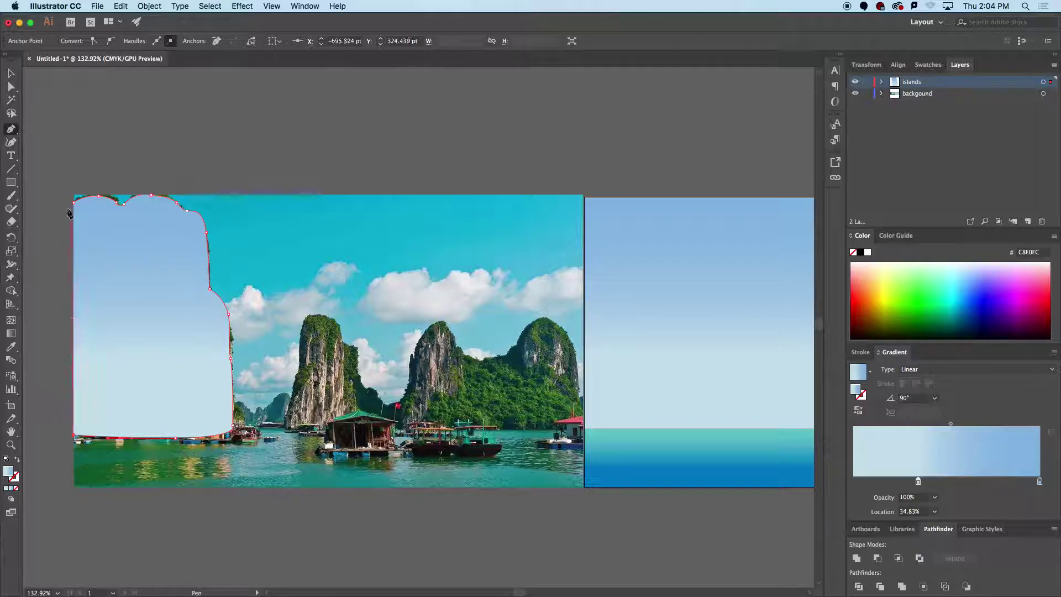
Start a new Pen outline at the middle island's waterline, tracing over its peak and down its right slope toward the dip.
click(284, 429)
click(291, 399)
click(297, 371)
click(298, 355)
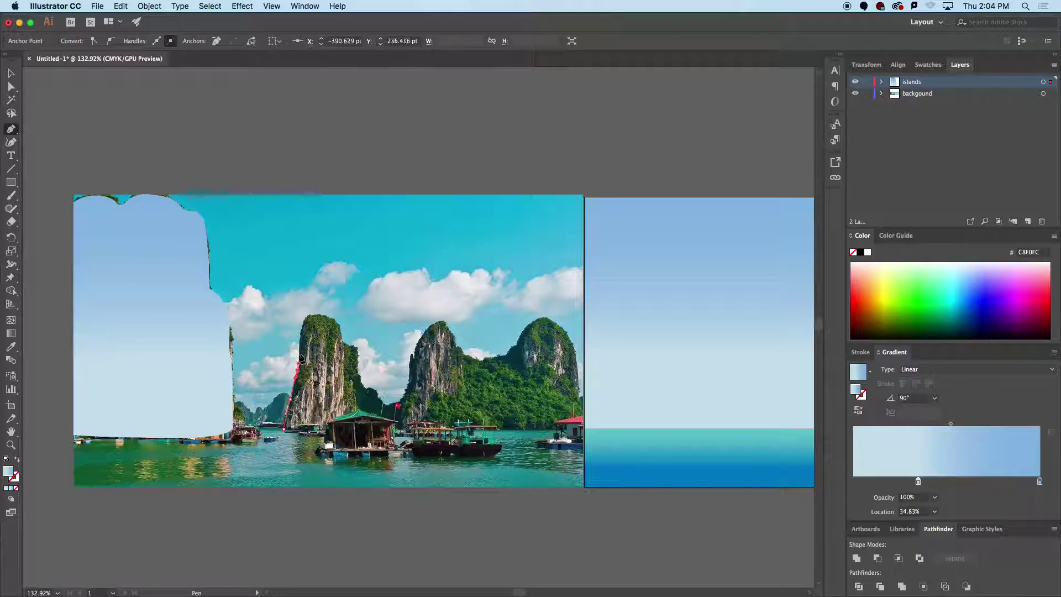
click(301, 330)
drag(306, 315, 336, 323)
drag(340, 329, 424, 334)
click(343, 342)
click(351, 346)
click(364, 387)
click(373, 389)
click(382, 399)
Continue the island outline over the second rock peak and along the saddle beyond it.
click(431, 325)
click(440, 323)
click(446, 322)
click(450, 326)
click(454, 333)
click(457, 342)
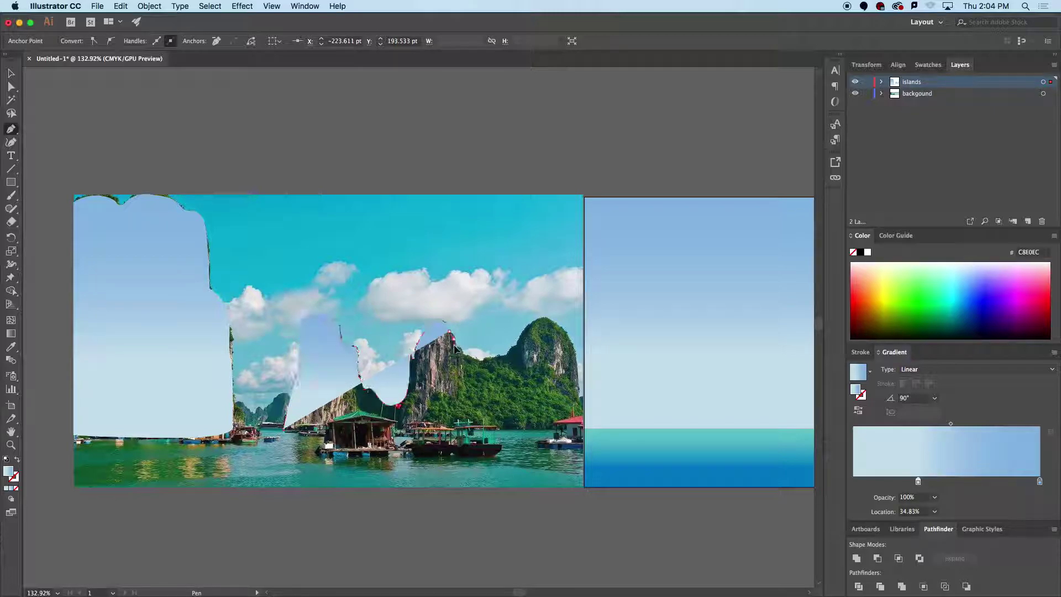
click(464, 354)
click(479, 357)
click(491, 357)
Extend the island outline over the rightmost peak and down to the waterline at the photo's right edge.
click(498, 355)
click(504, 353)
click(512, 348)
click(516, 344)
click(521, 336)
click(526, 327)
click(537, 320)
click(546, 319)
click(555, 322)
click(561, 330)
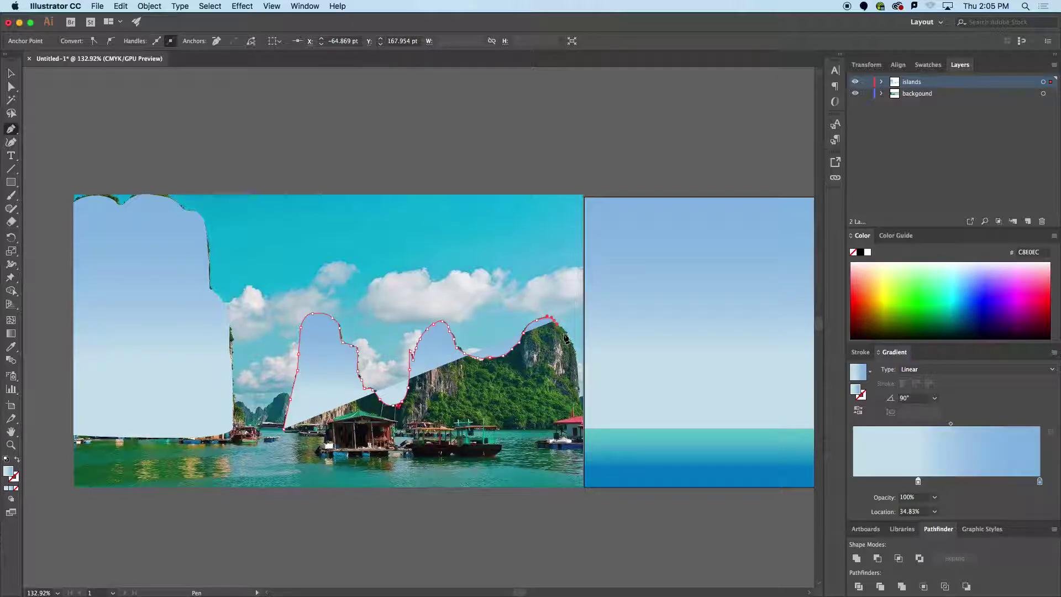
click(568, 336)
click(573, 344)
click(575, 353)
click(578, 392)
click(579, 416)
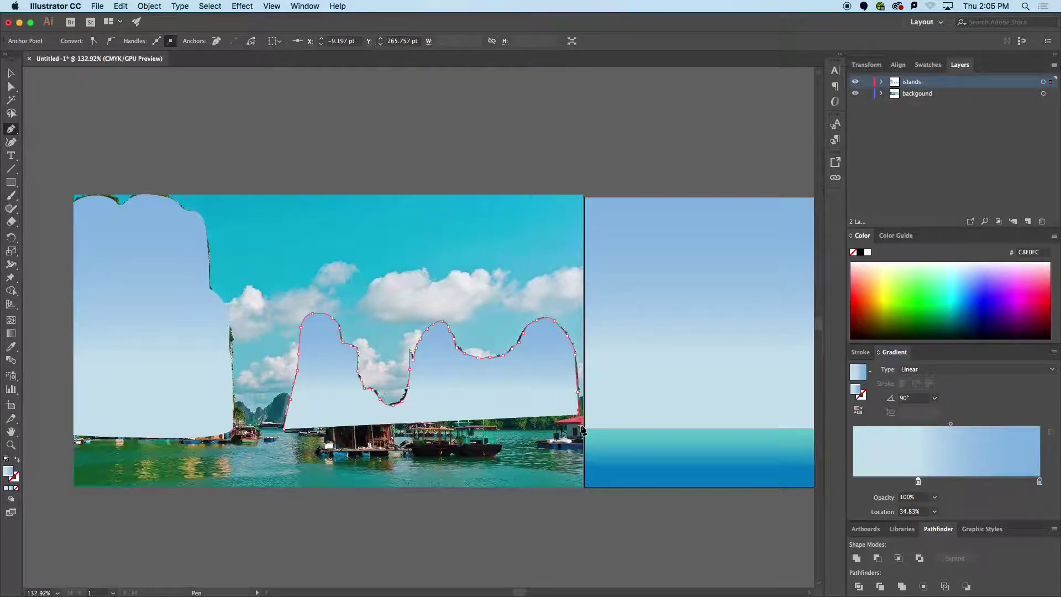
click(581, 430)
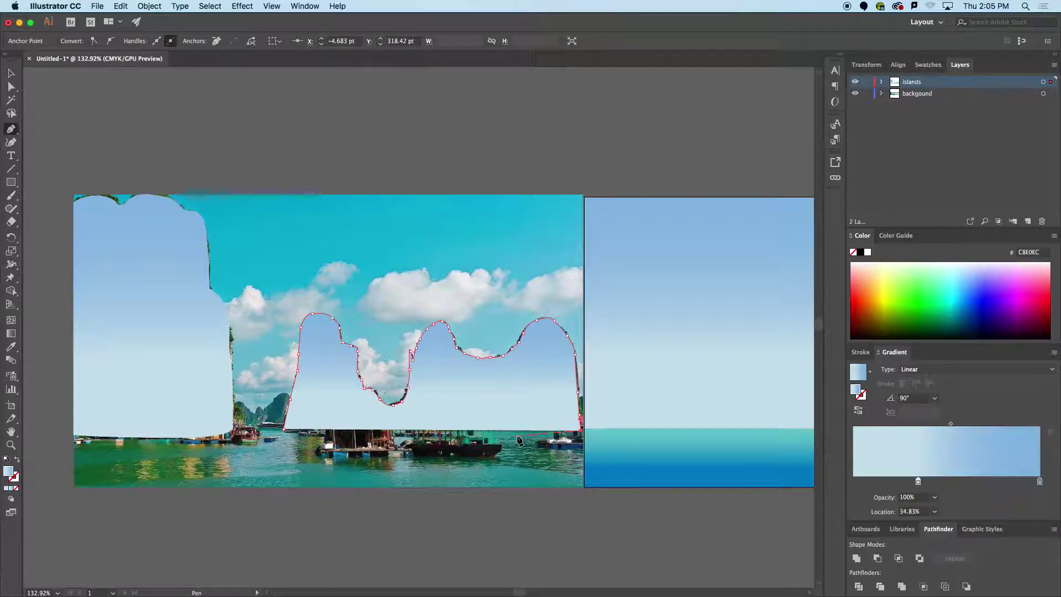
Close the island outline with a gently curved base along the waterline and deselect it.
drag(510, 430, 502, 421)
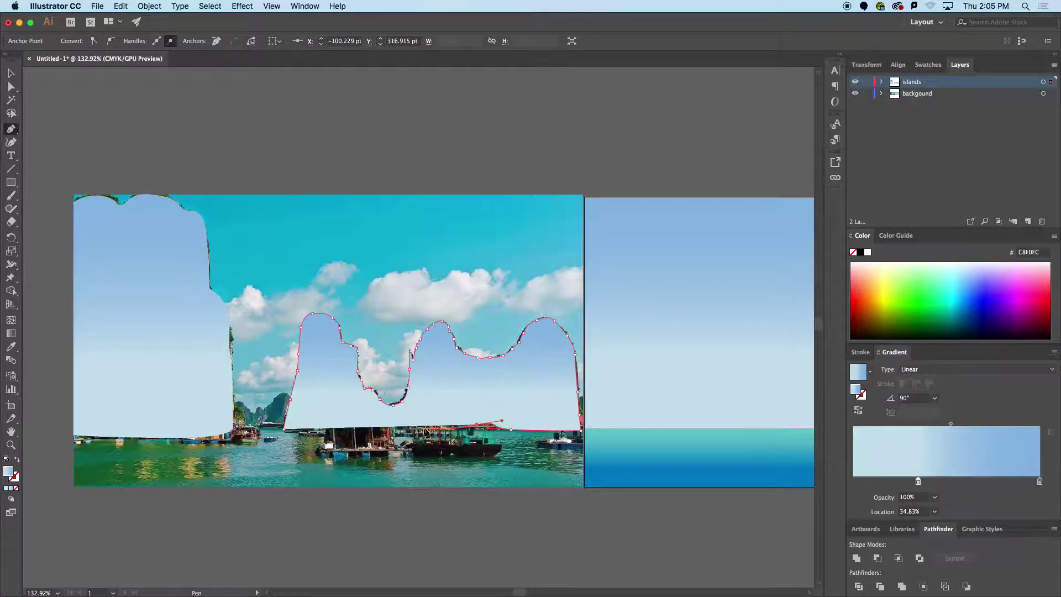
drag(399, 426, 328, 425)
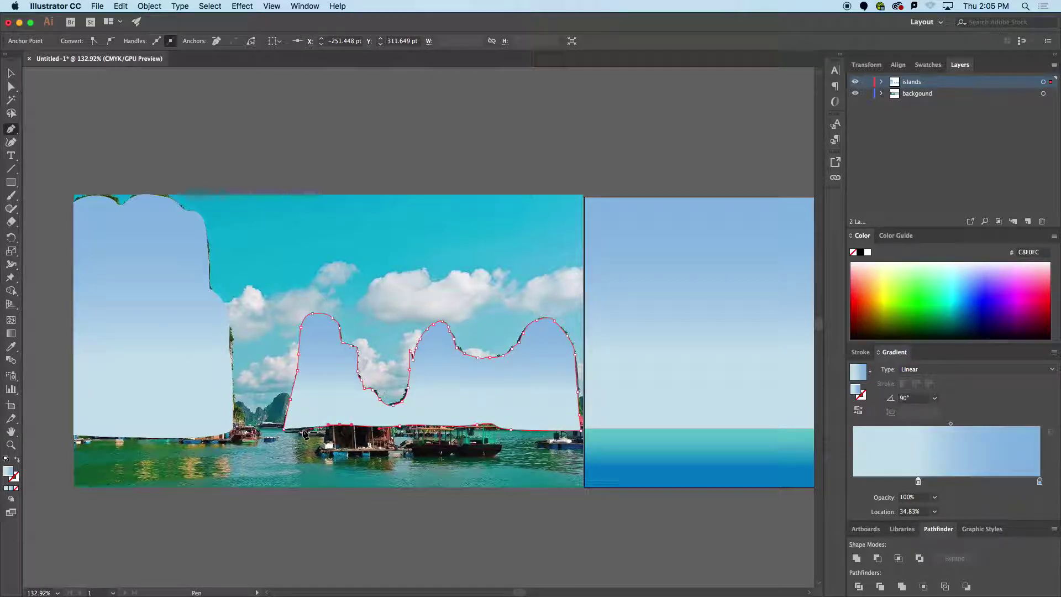
click(285, 430)
click(11, 73)
click(348, 133)
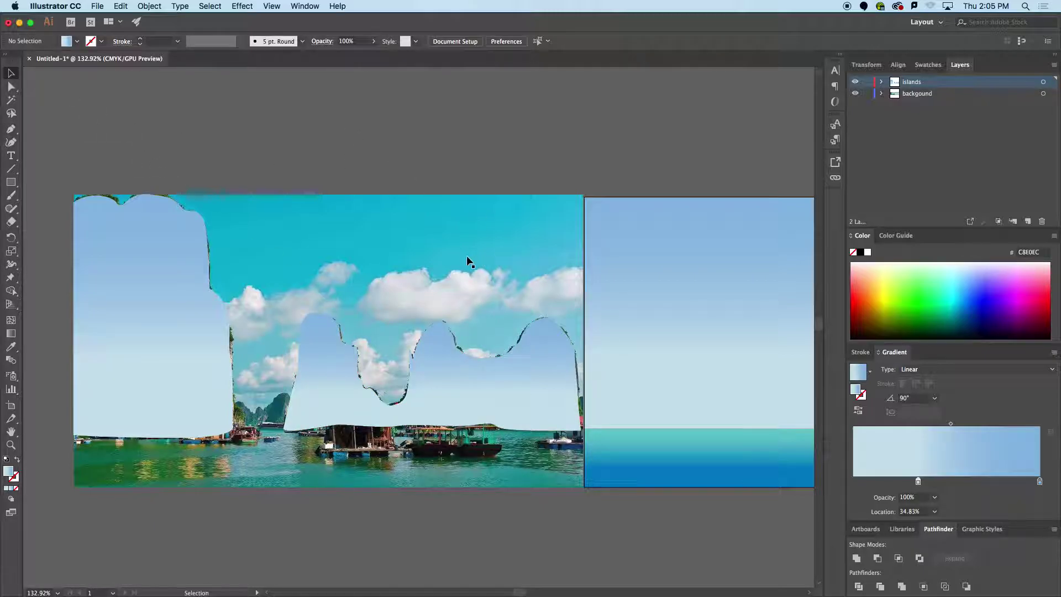
Move both traced island shapes straight across from the photo onto the artboard, aligning the cliff with its left edge.
drag(459, 263, 430, 275)
scroll(389, 257, down, 5)
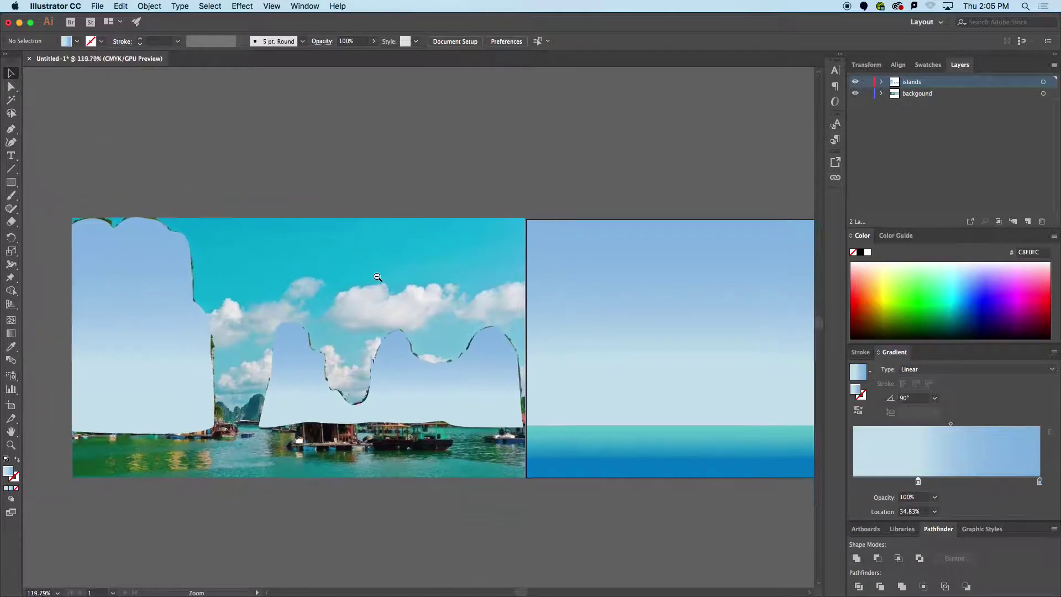
drag(341, 293, 263, 327)
click(147, 354)
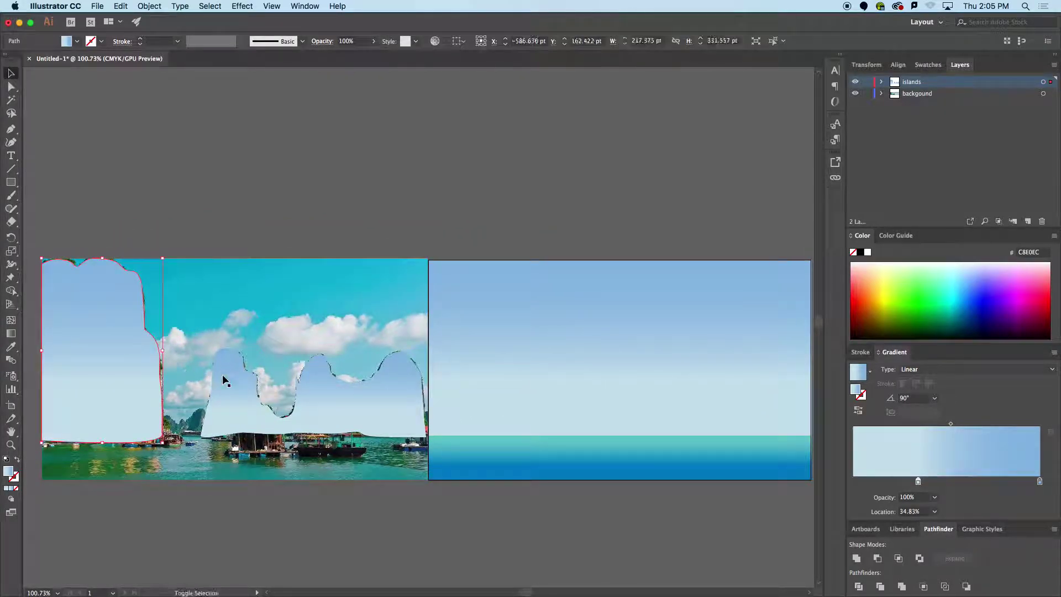
drag(141, 392, 522, 394)
click(521, 214)
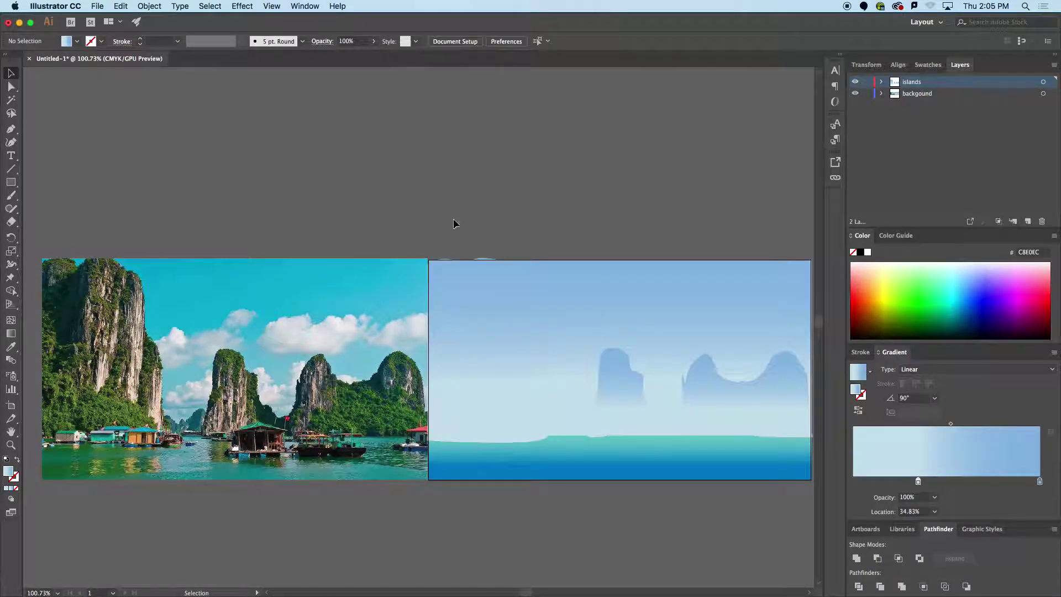
Recolour the first gradient stop of the large left cliff to yellow-green (C 14, M 0, Y 71, K 7).
click(488, 354)
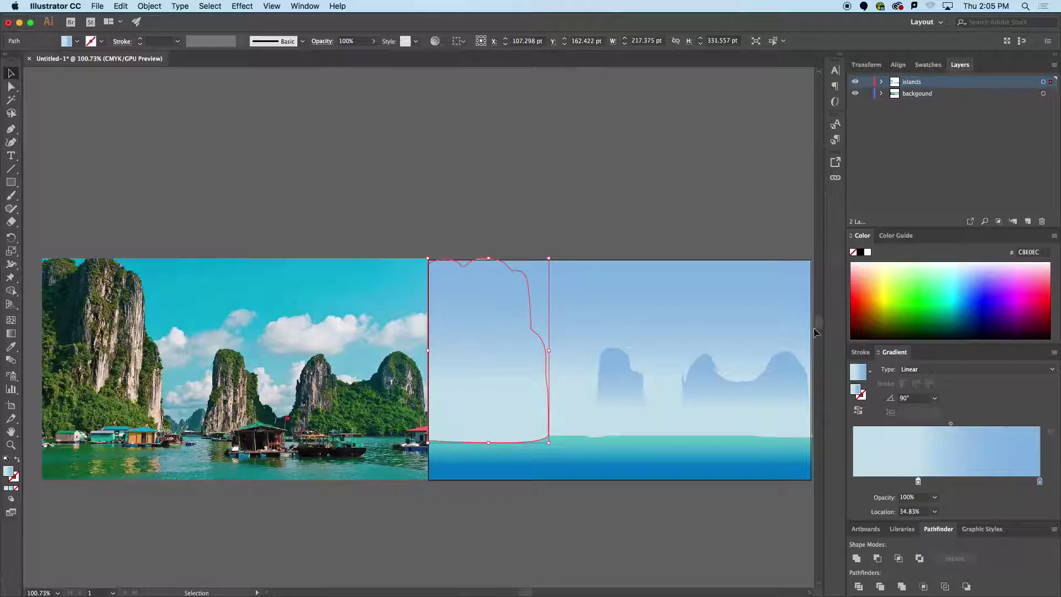
double_click(916, 481)
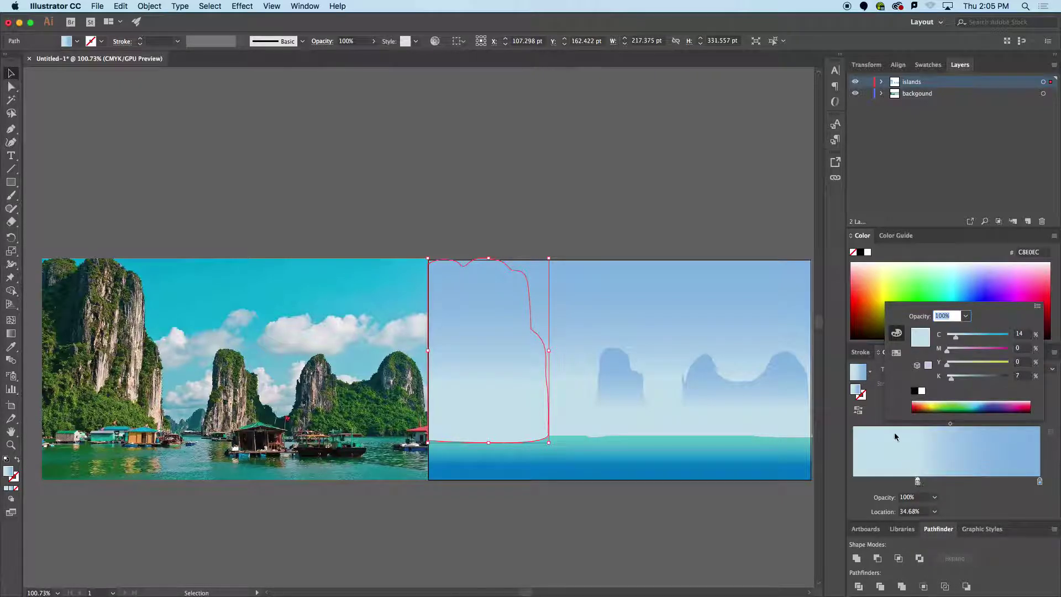
click(991, 364)
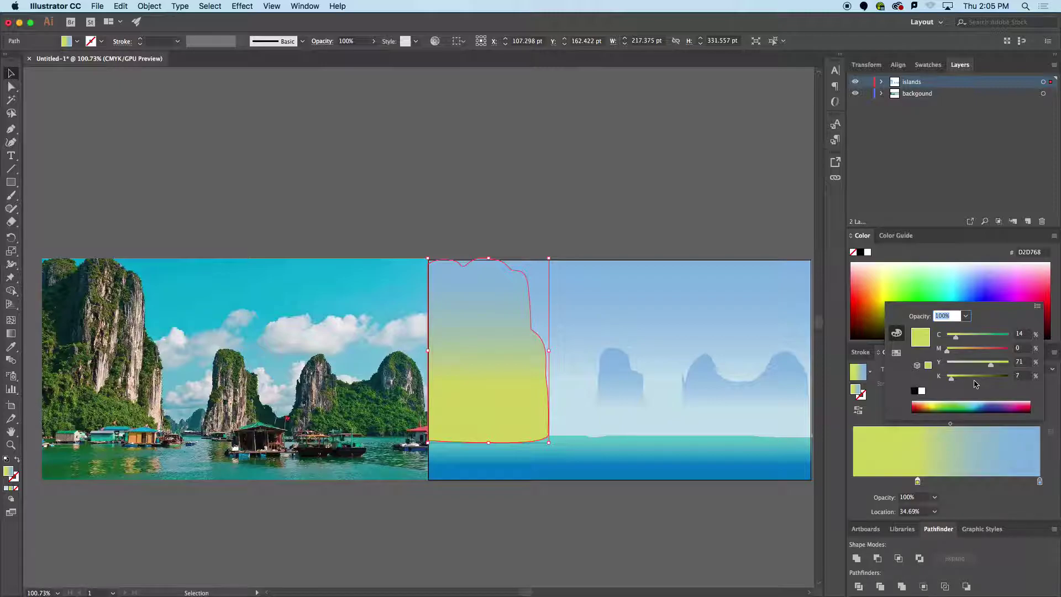
click(1050, 460)
Recolour the left cliff gradient's end stop to brown (#9F784E).
double_click(1040, 481)
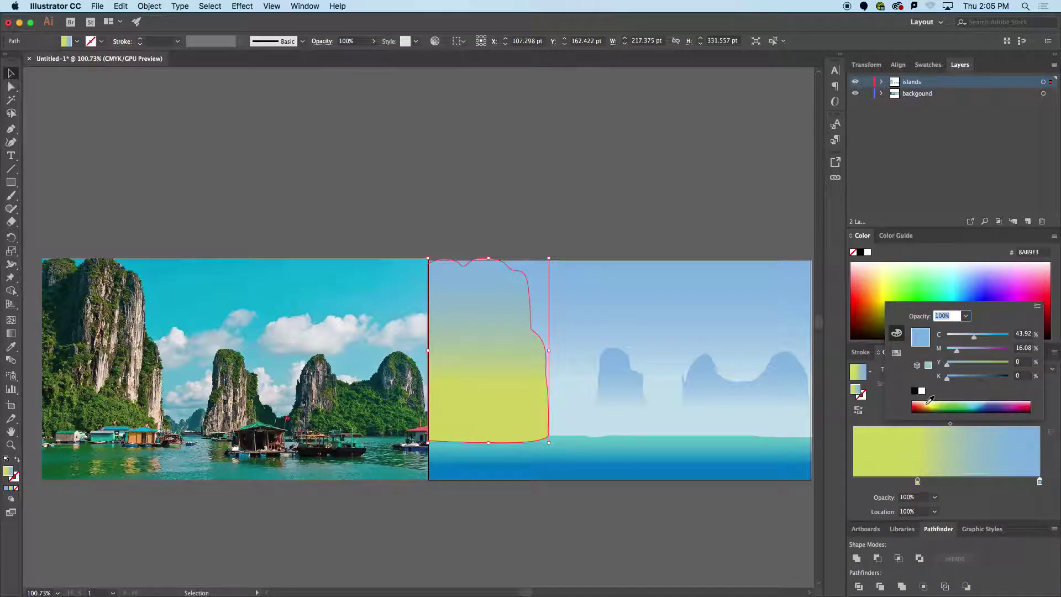
click(930, 403)
click(966, 378)
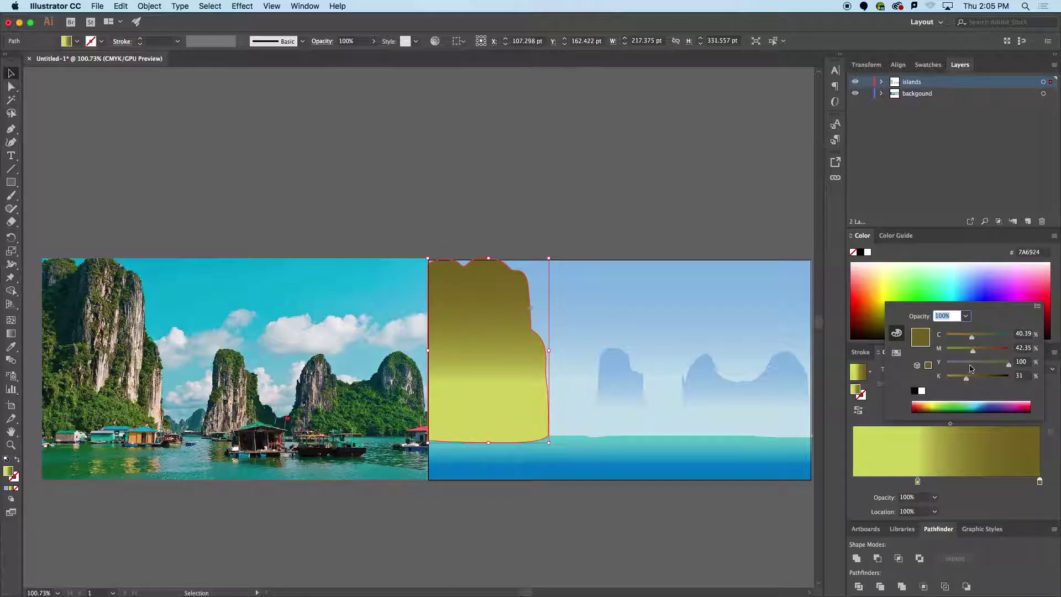
click(961, 338)
click(962, 379)
drag(1002, 367, 985, 374)
click(886, 382)
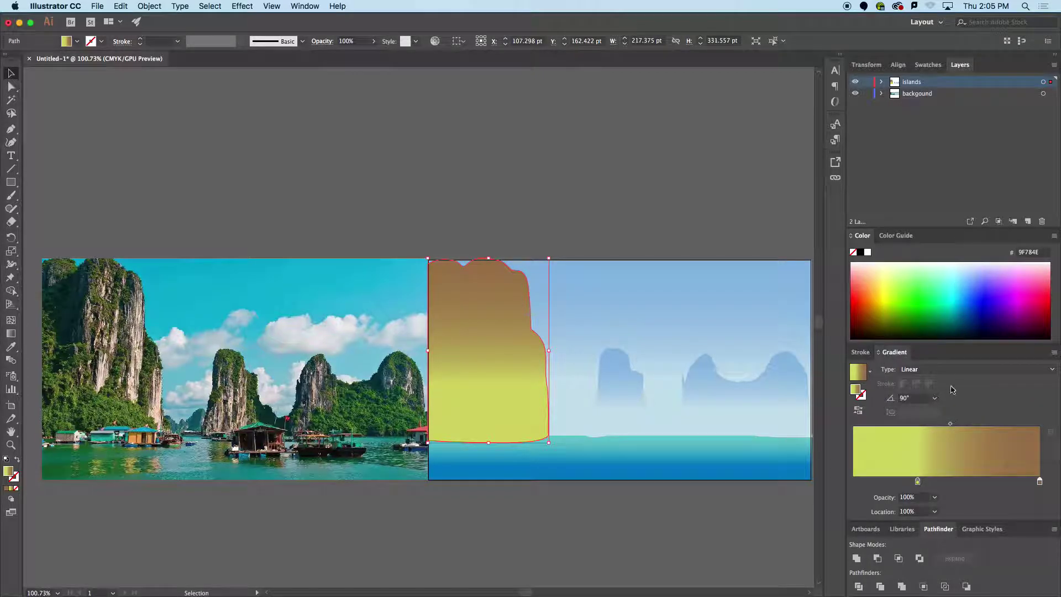
Set the large left cliff's gradient angle to -30°.
click(935, 398)
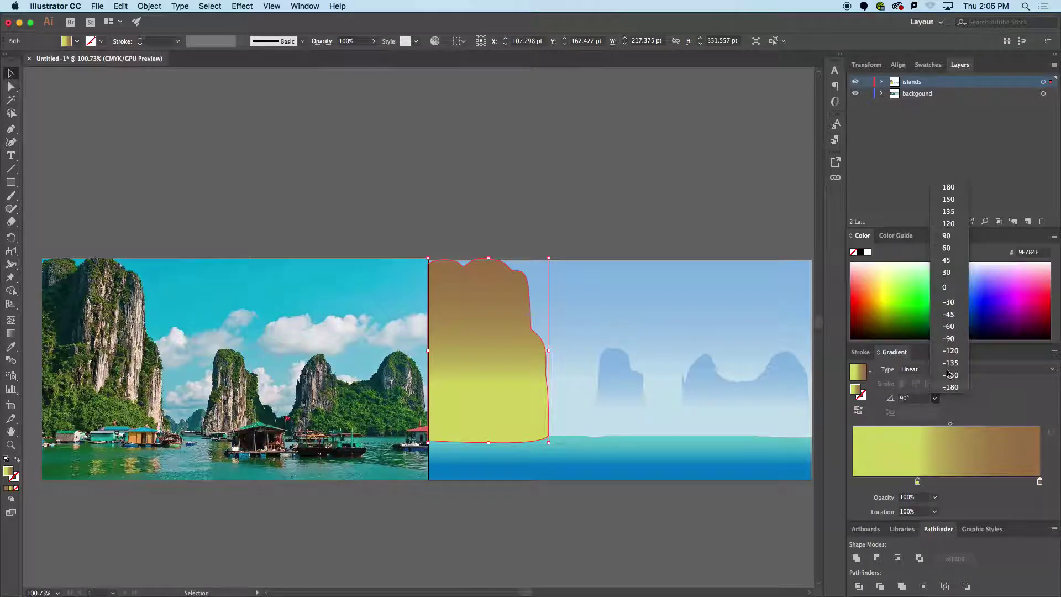
click(953, 302)
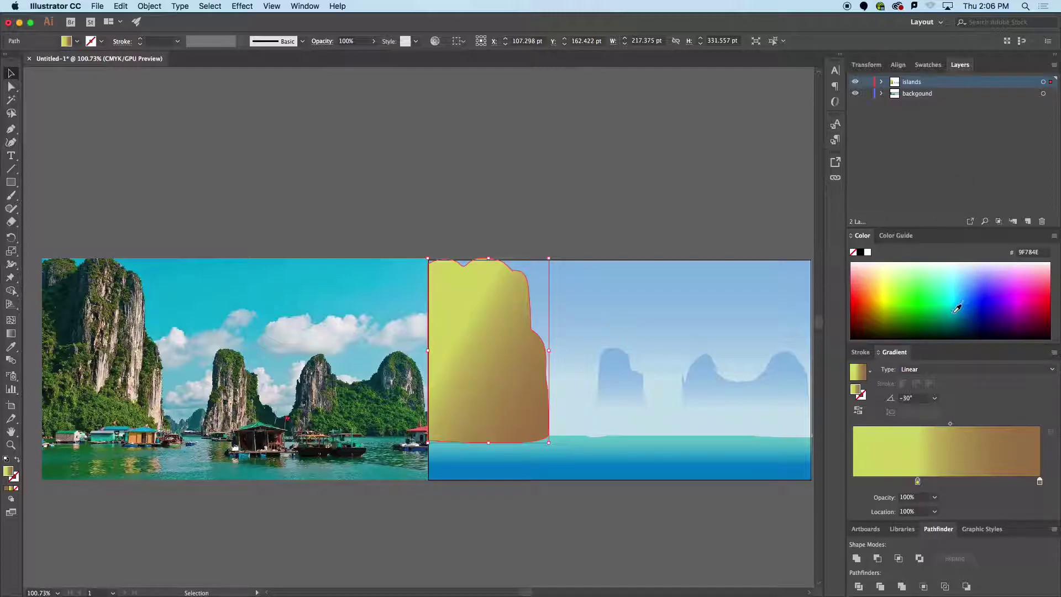
click(936, 401)
click(96, 199)
Reorient the left cliff's gradient with the Gradient tool to about 0.9° and shorten it to span roughly the cliff's width.
click(11, 334)
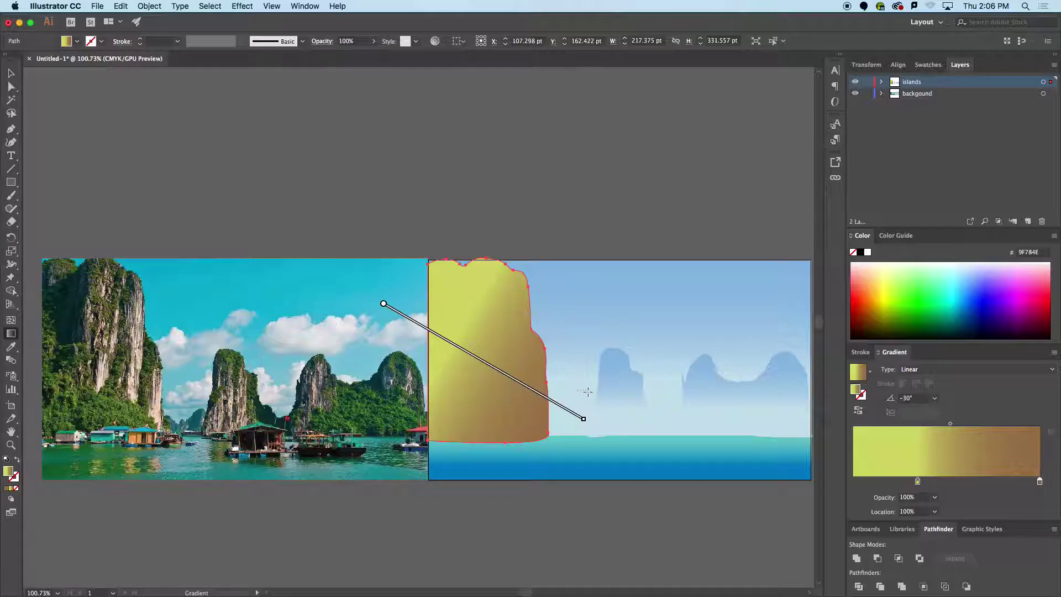
drag(585, 419, 584, 418)
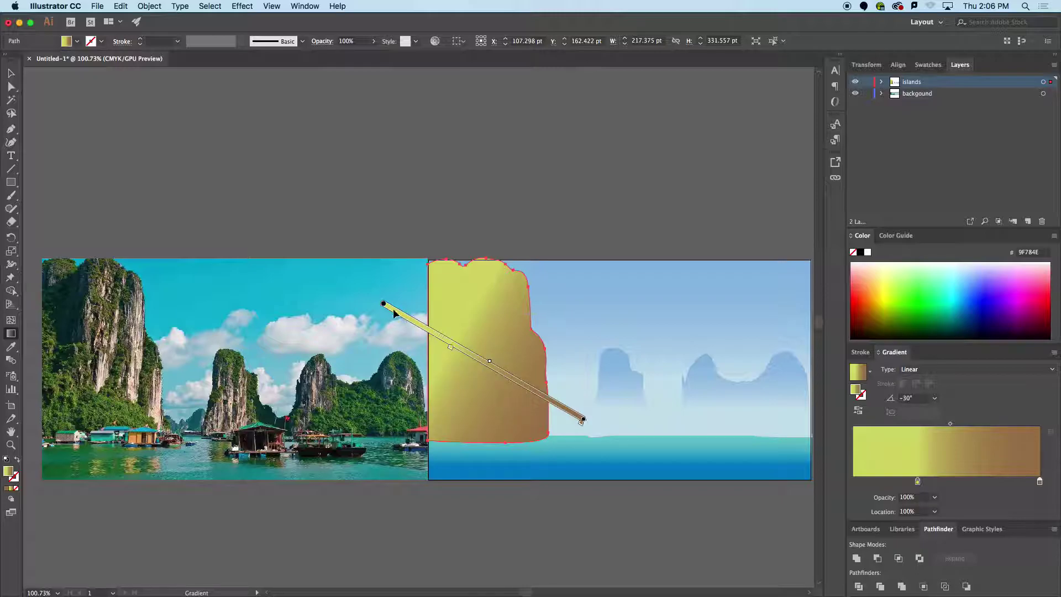
drag(383, 304, 400, 313)
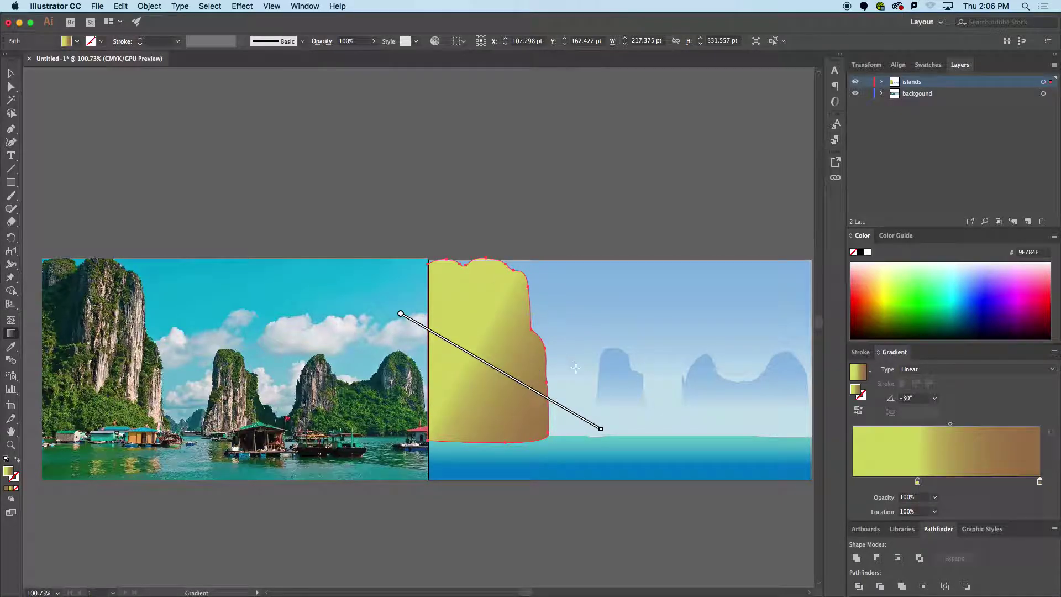
drag(607, 428, 627, 350)
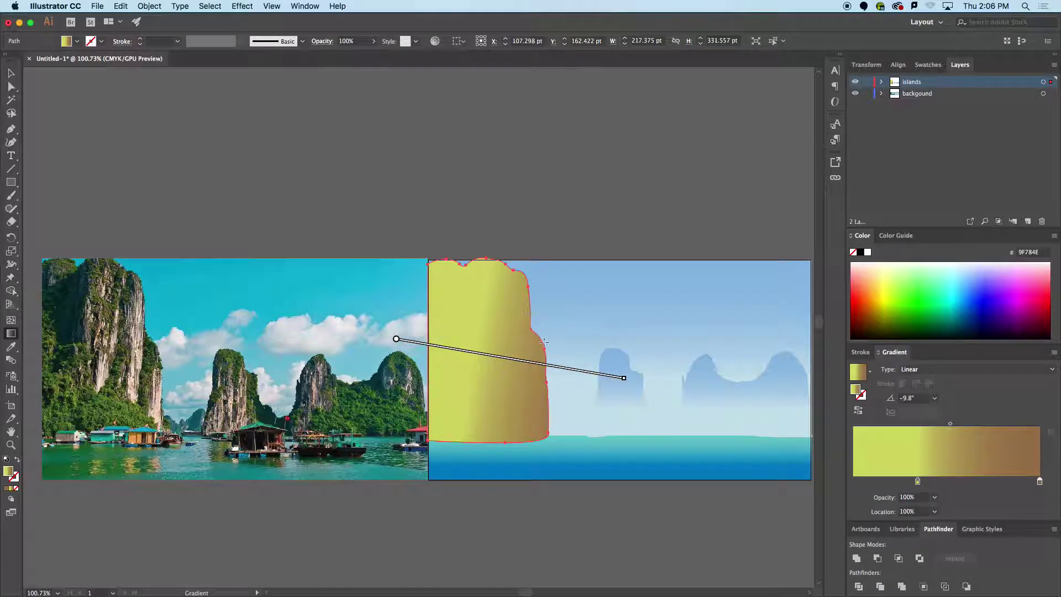
mouse_move(494, 353)
mouse_down()
mouse_move(458, 370)
mouse_move(463, 383)
mouse_up()
mouse_move(612, 370)
mouse_down()
mouse_move(646, 377)
mouse_move(559, 372)
mouse_move(560, 348)
mouse_up()
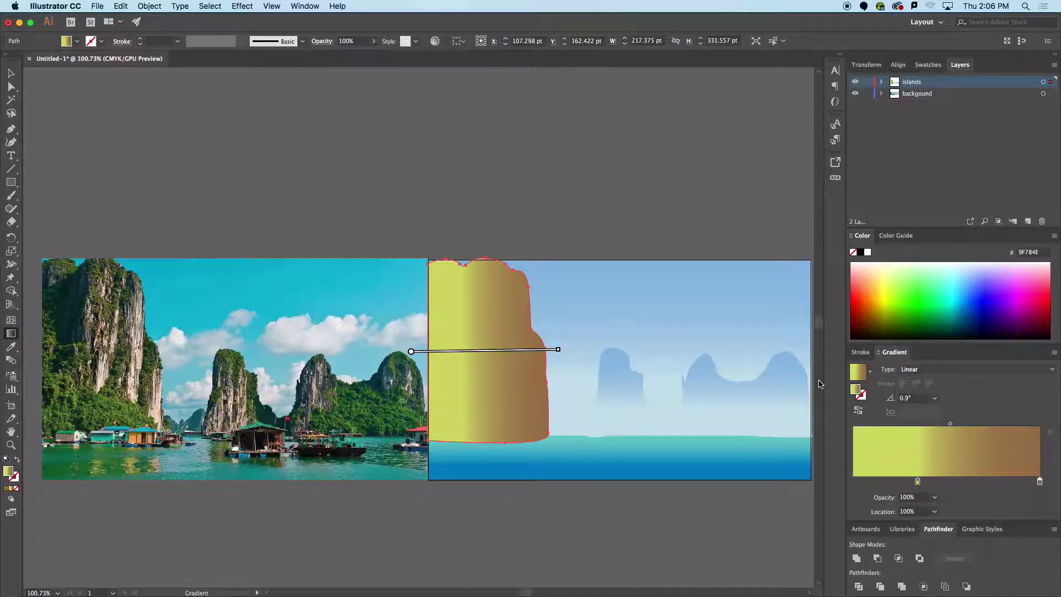
Recolour the cliff gradient's end stop to light brown (C 30, M 37, Y 61, K 0) and deselect the cliff.
double_click(1039, 482)
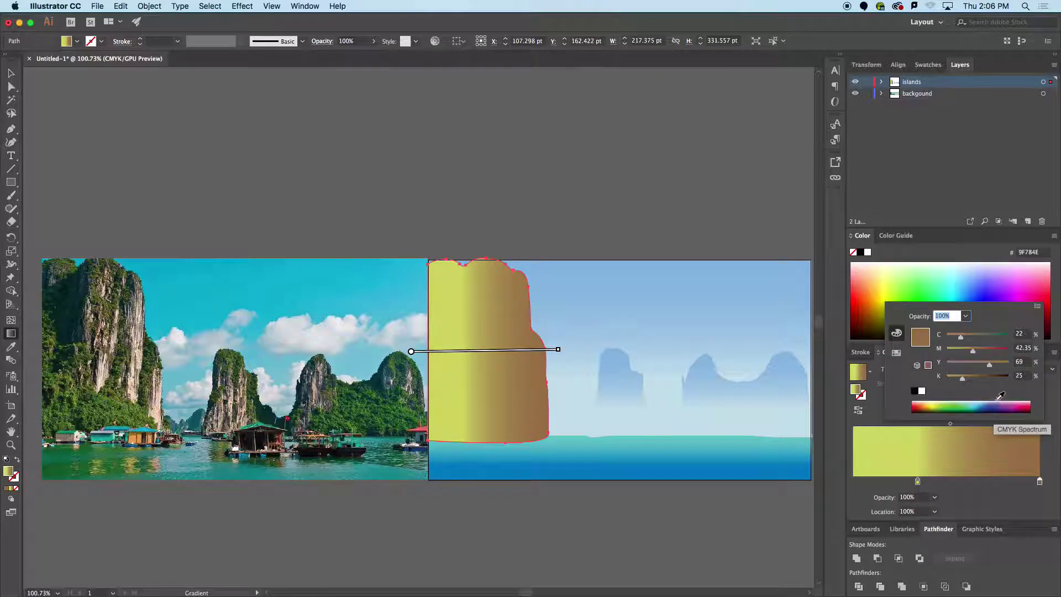
drag(958, 381, 954, 379)
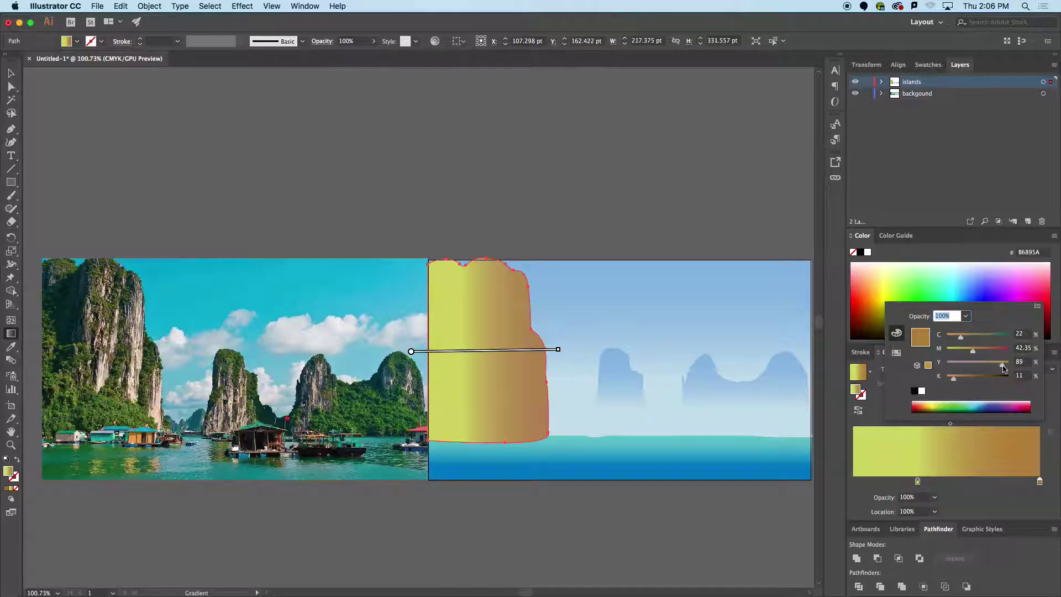
drag(957, 339, 984, 367)
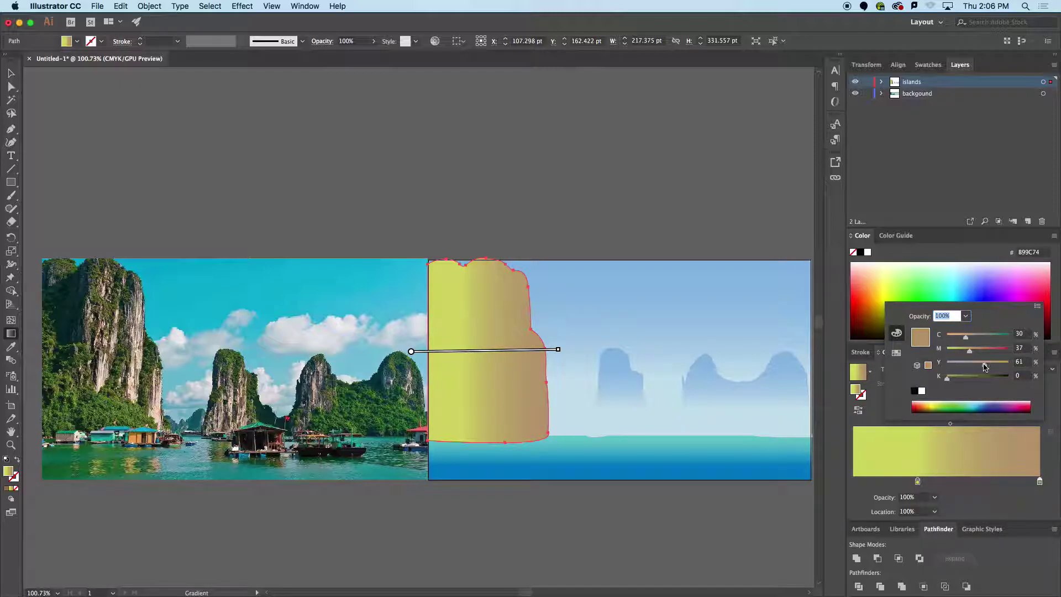
click(245, 133)
click(11, 73)
click(407, 202)
scroll(408, 202, right, 3)
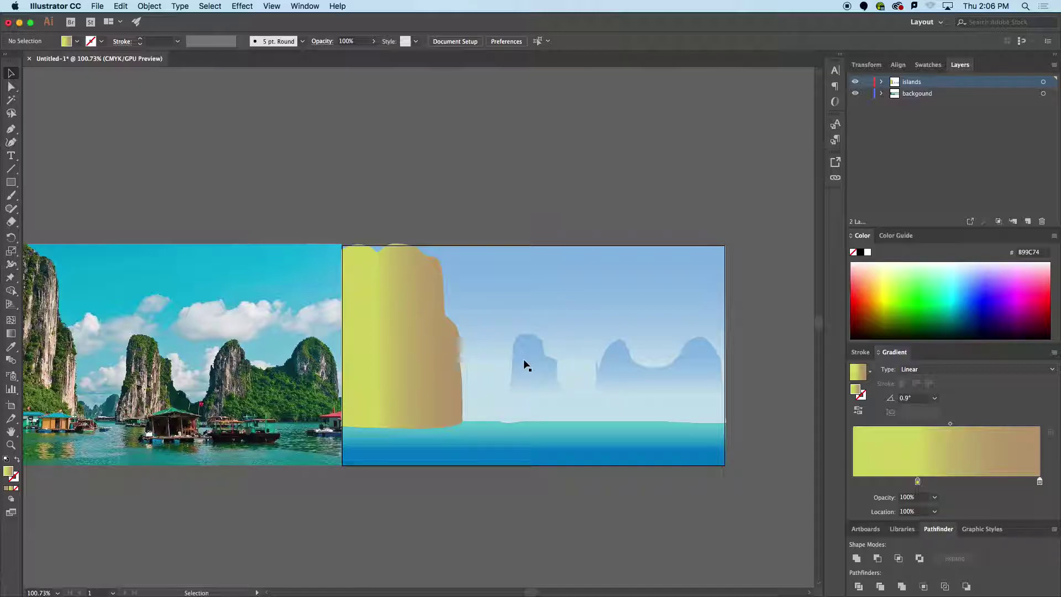
Apply the cliff's yellow-green to brown gradient to the right island group and shift both island shapes slightly down onto the water.
click(436, 346)
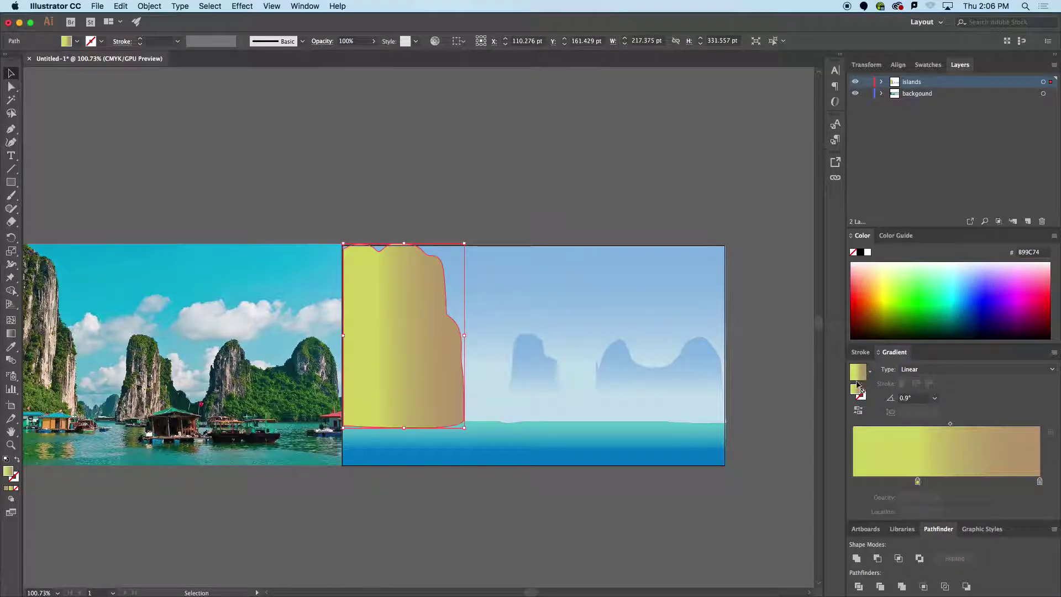
drag(858, 377, 549, 367)
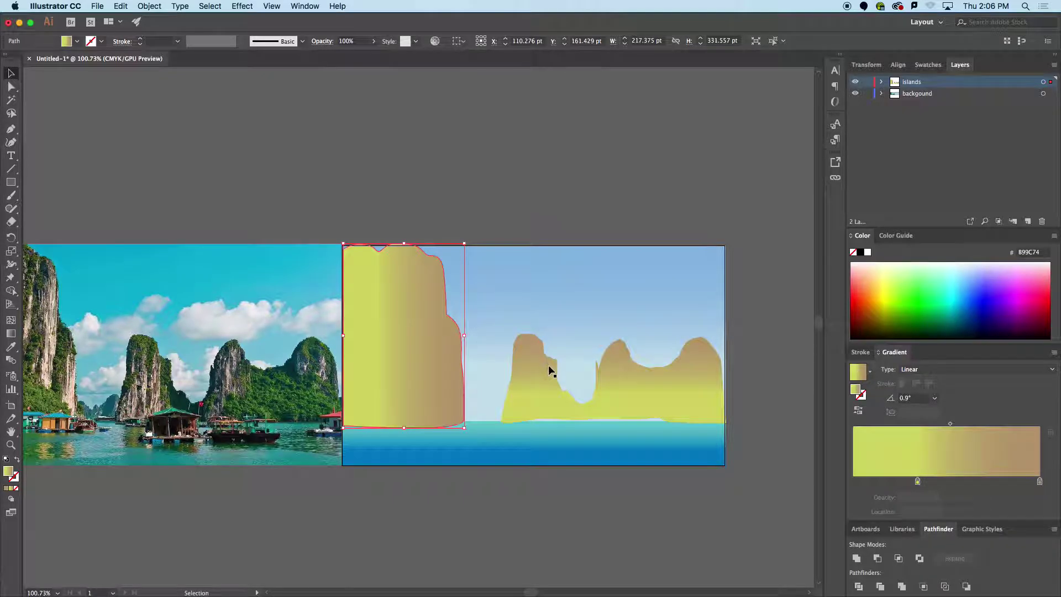
click(535, 422)
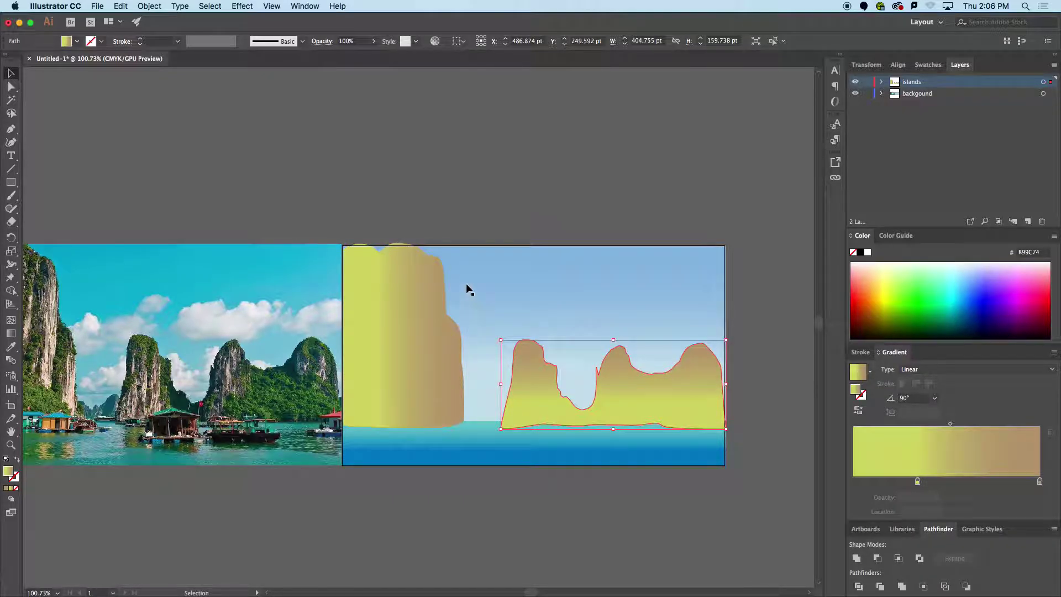
click(420, 299)
click(440, 241)
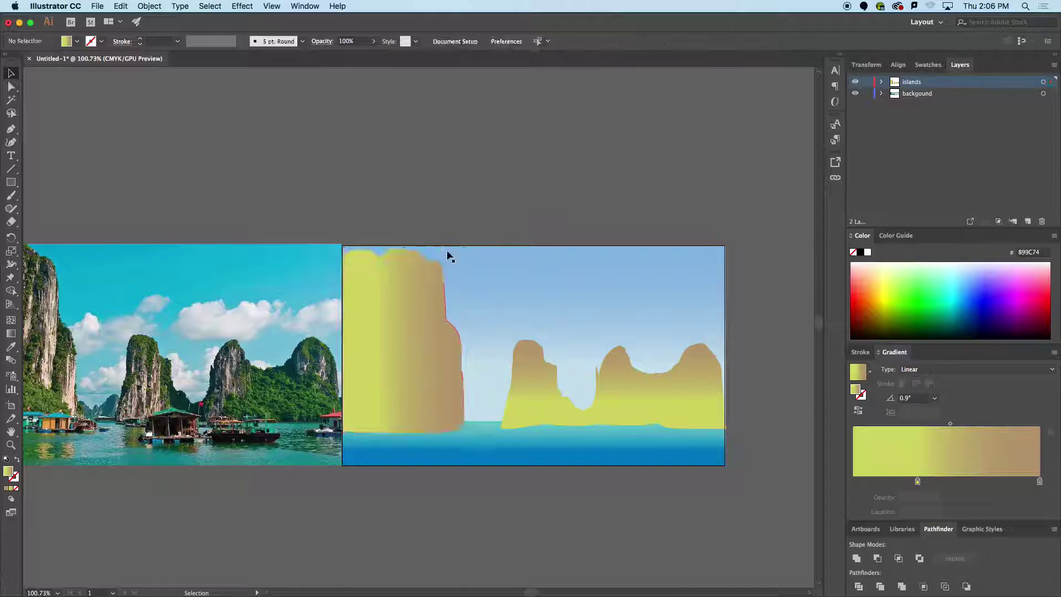
Redirect the right island group's gradient horizontally, from yellow-green on its left to brown on its right, and deselect it.
scroll(457, 291, down, 2)
click(527, 373)
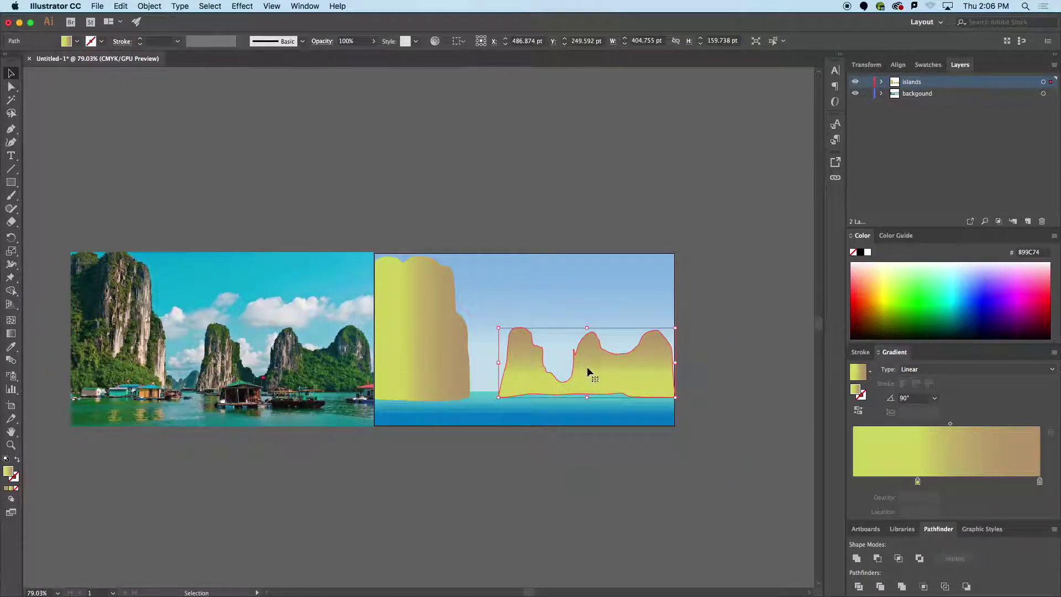
click(10, 334)
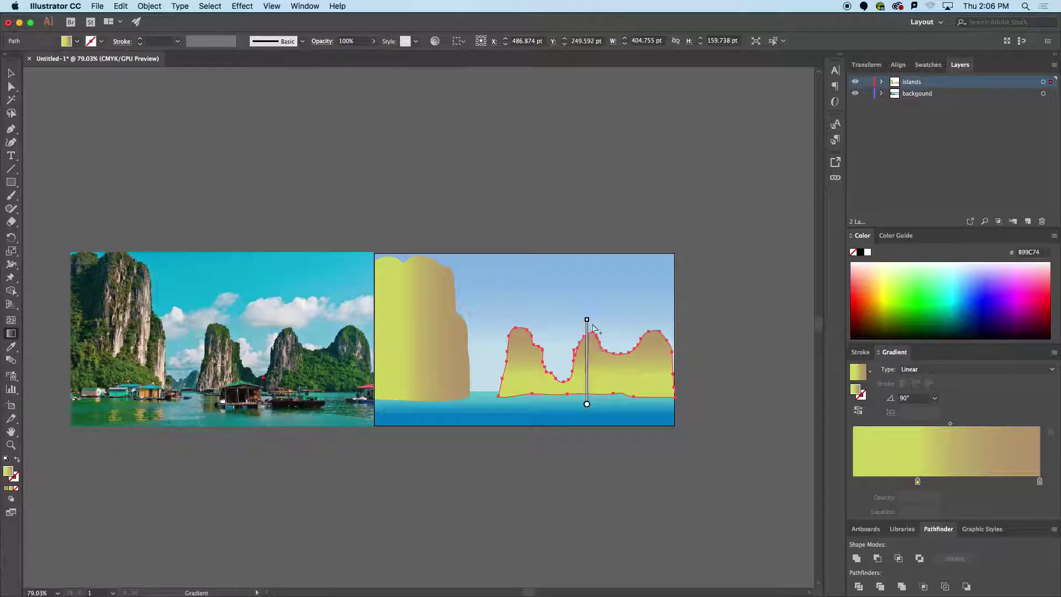
mouse_move(592, 322)
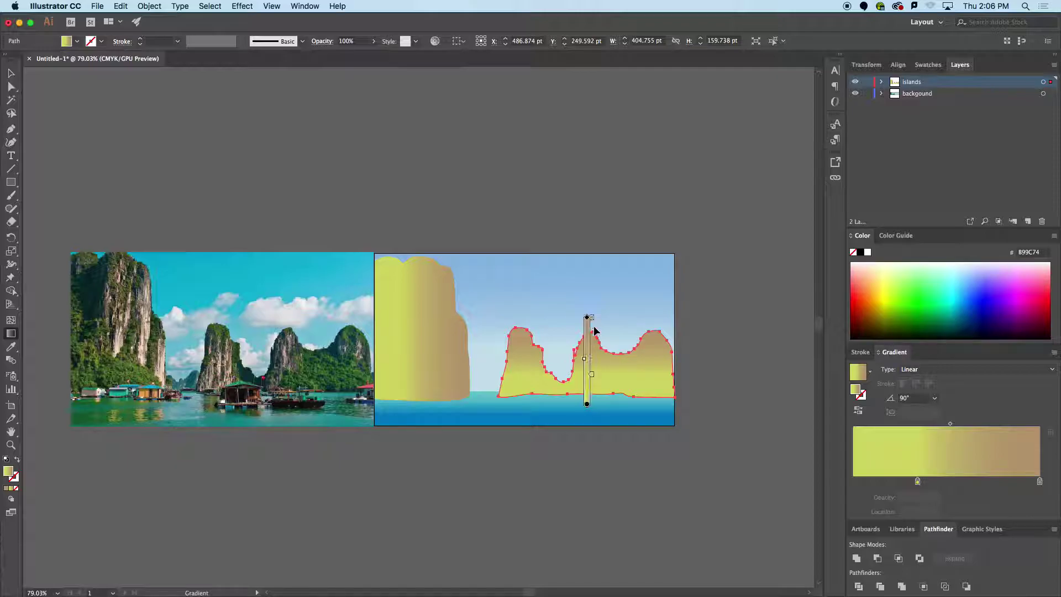
mouse_move(589, 312)
mouse_down()
mouse_move(678, 343)
mouse_move(685, 376)
mouse_move(664, 402)
mouse_up()
mouse_move(586, 362)
mouse_down()
mouse_move(497, 365)
mouse_move(686, 361)
mouse_up()
click(11, 73)
click(132, 142)
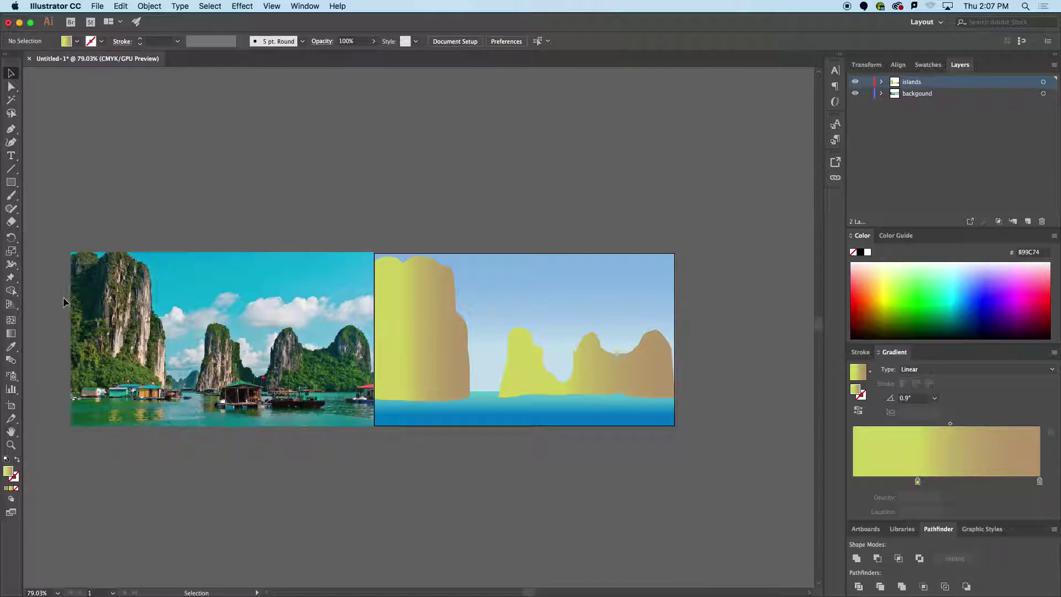
Start a Pen outline of the greenery on the photo's left cliff, following its jagged upper edge around the bare rock.
drag(63, 278, 128, 282)
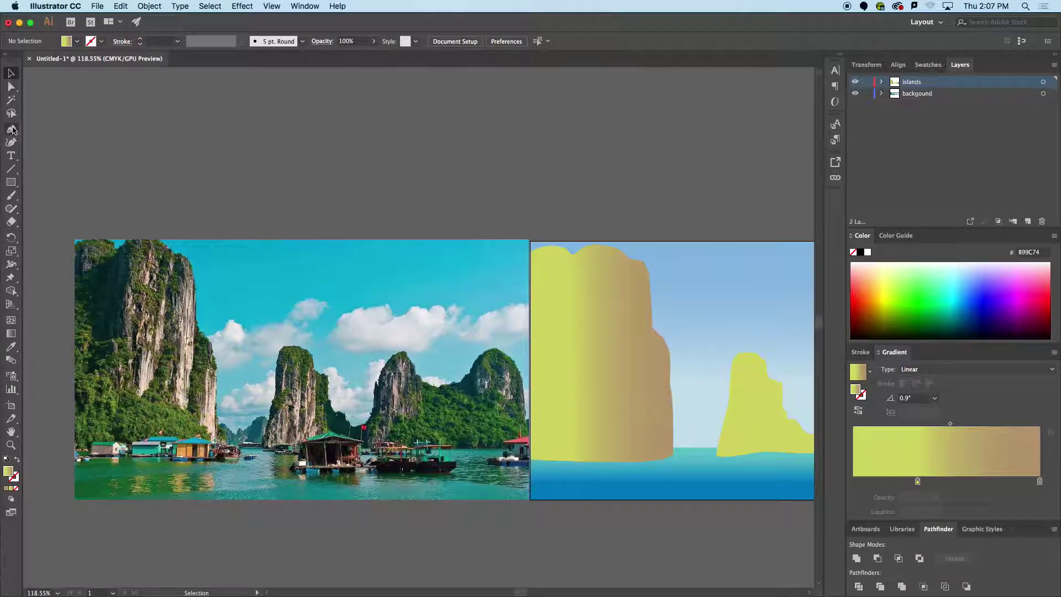
drag(80, 278, 94, 293)
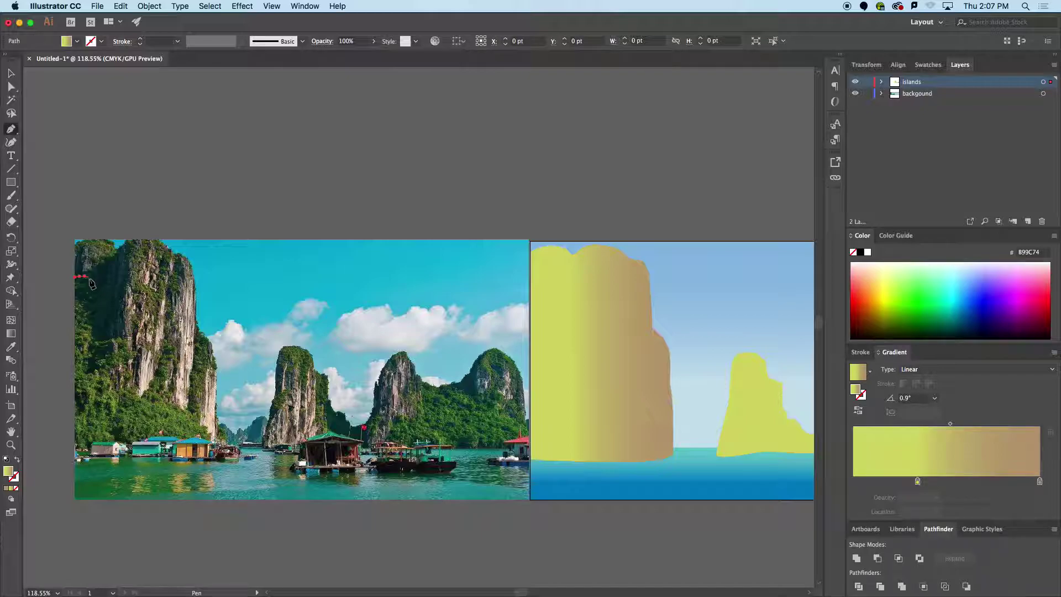
click(136, 356)
click(129, 363)
click(123, 370)
click(132, 382)
click(142, 393)
click(153, 382)
click(161, 371)
click(162, 362)
click(165, 354)
click(163, 343)
click(169, 344)
click(174, 353)
click(177, 359)
click(174, 372)
click(173, 382)
click(169, 389)
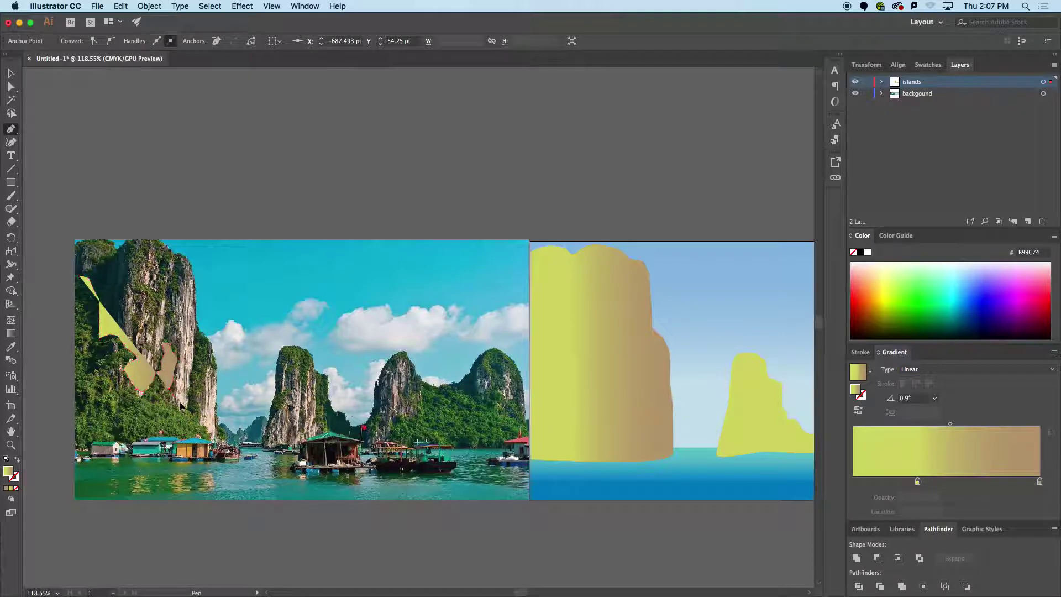
Continue the greenery outline upward along the narrow strip beside the cliff's right-hand rock face.
click(189, 392)
click(190, 381)
click(191, 371)
click(193, 363)
click(195, 350)
click(195, 337)
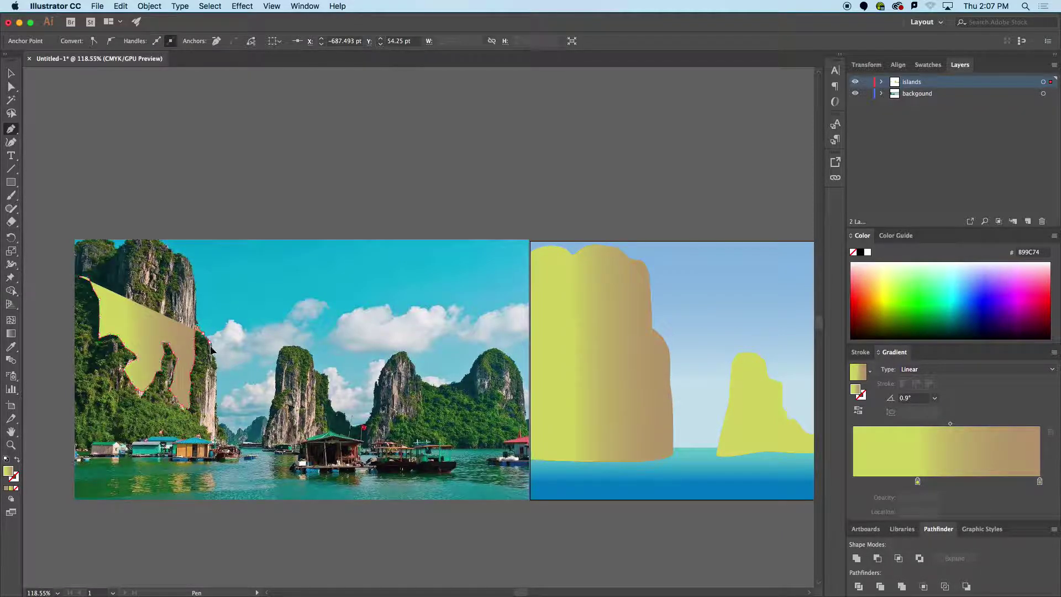
Carry the greenery outline down the cliff's right side and back along the waterline toward the photo's left edge.
click(200, 449)
click(193, 449)
click(181, 457)
click(157, 460)
click(144, 459)
click(131, 456)
click(123, 454)
click(115, 456)
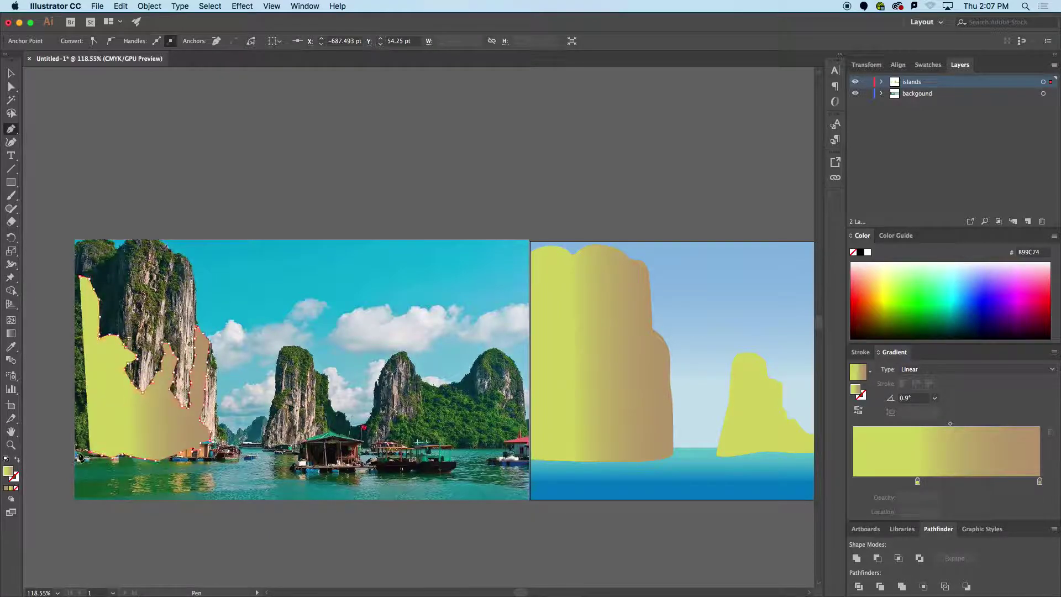
click(66, 445)
click(81, 279)
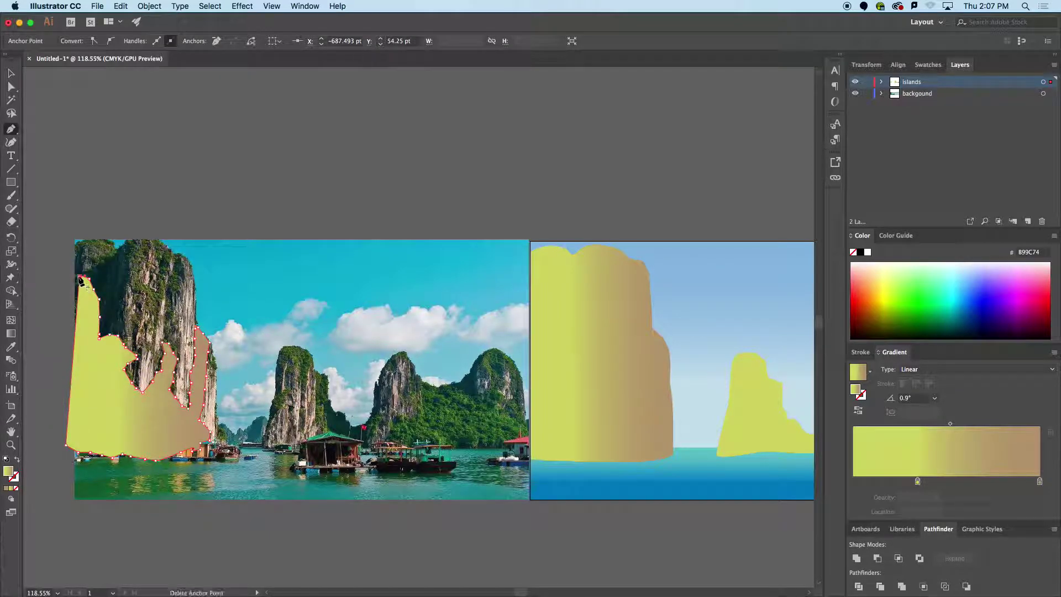
right_click(81, 281)
key(Escape)
key(super+z)
key(super+z)
Close the greenery outline straight up along the photo's left edge to its starting point.
click(75, 449)
click(74, 274)
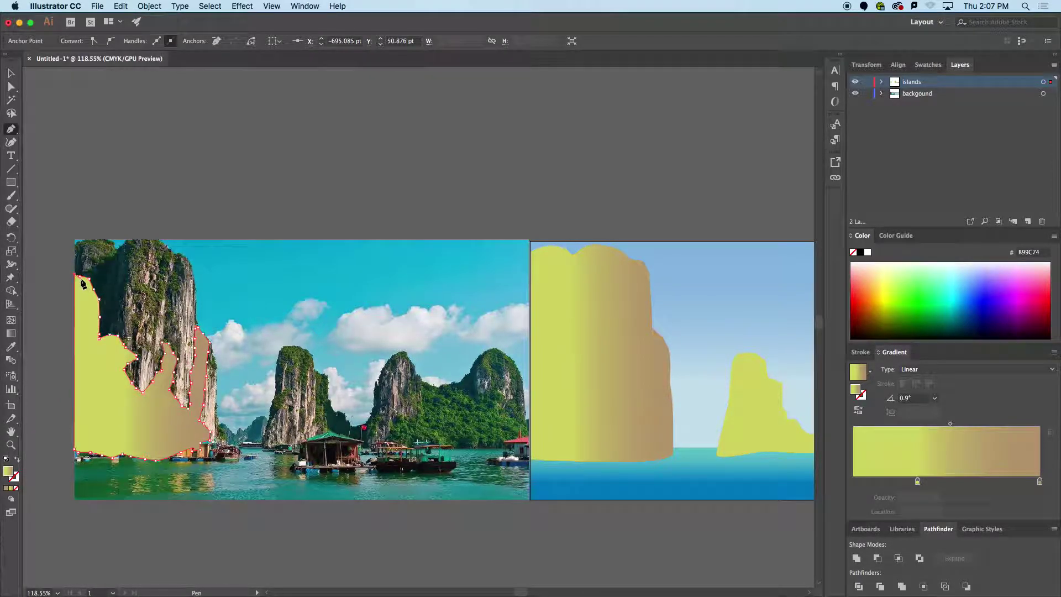
click(80, 277)
Trace the curved greenery patch capping the far-left peak of the photo's cliff, including its narrow downward tail, as a closed shape.
drag(94, 240, 192, 185)
drag(239, 282, 349, 262)
click(171, 232)
click(180, 226)
click(191, 219)
click(203, 217)
click(220, 218)
click(237, 229)
click(247, 240)
click(225, 264)
click(216, 269)
click(215, 290)
click(202, 284)
click(210, 270)
click(212, 253)
click(205, 247)
click(197, 236)
click(191, 231)
click(183, 238)
click(171, 233)
drag(172, 233, 176, 227)
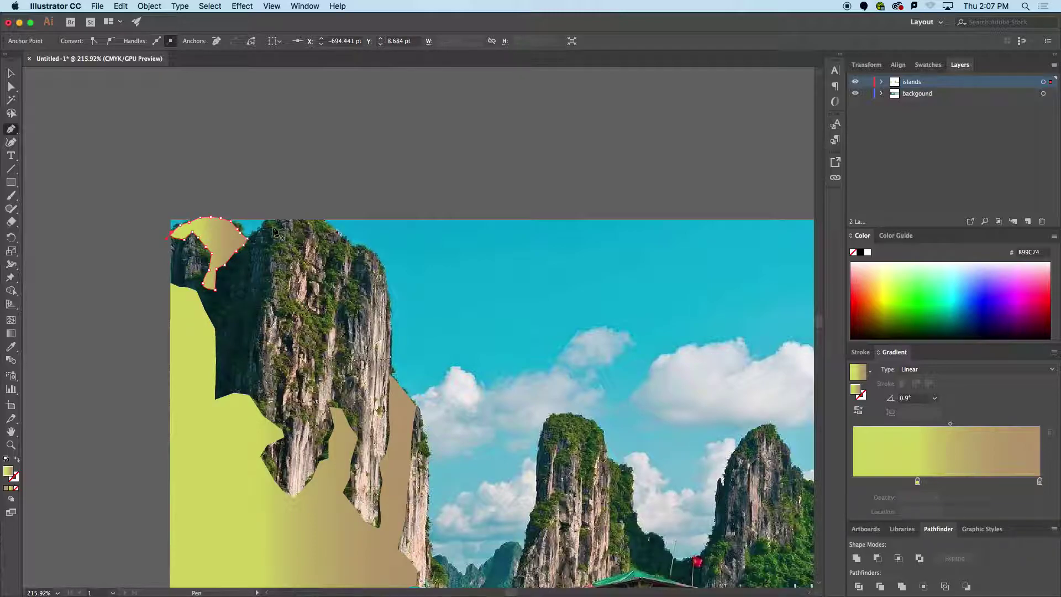
Trace two closed greenery patches on the main cliff, one at the left of its summit and one just below.
click(284, 260)
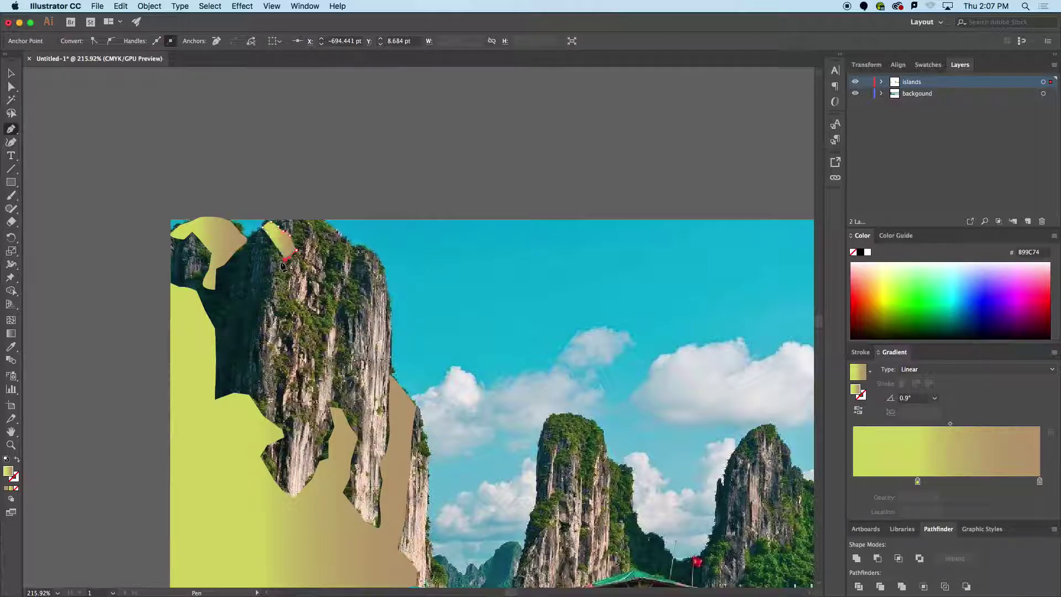
click(278, 273)
click(287, 282)
click(289, 295)
click(310, 322)
click(302, 329)
click(300, 323)
click(293, 317)
click(286, 324)
click(281, 309)
click(271, 307)
click(274, 296)
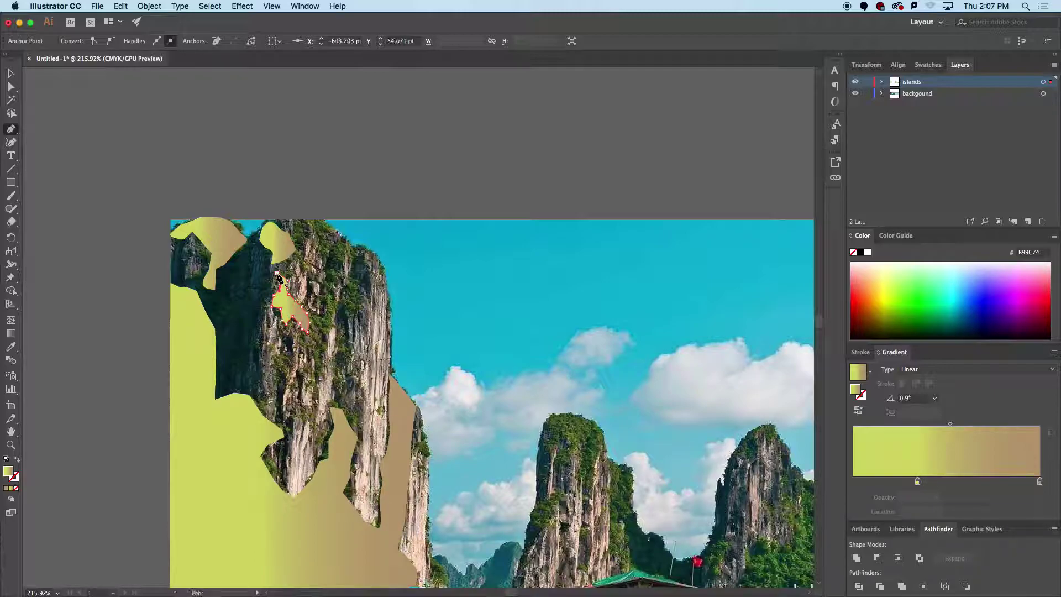
Trace a small closed greenery patch on the shaded rock left of the main cliff face.
click(222, 305)
click(238, 299)
click(246, 301)
click(235, 308)
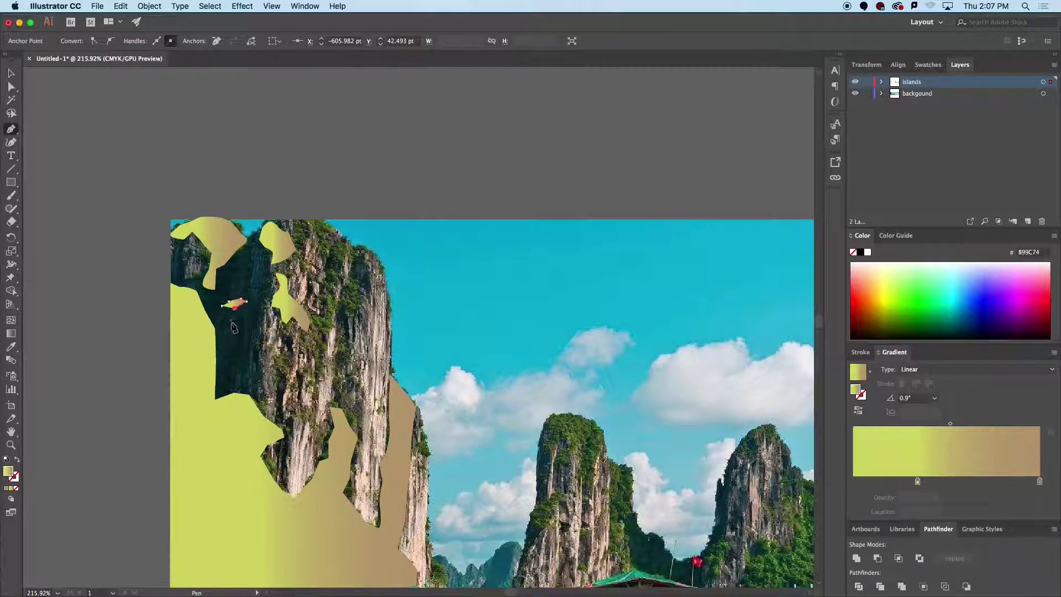
click(222, 305)
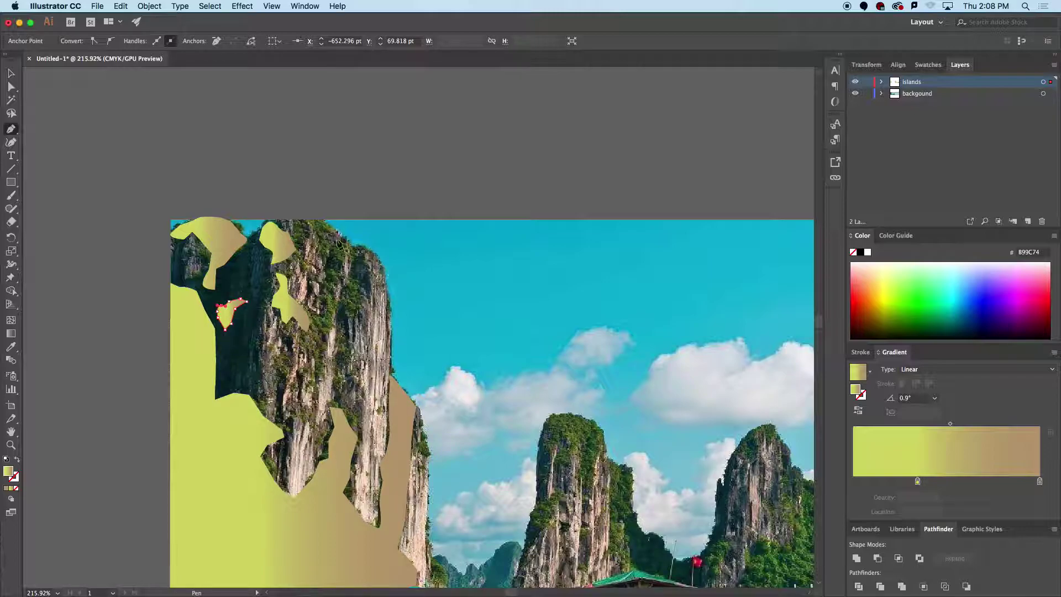
Trace two small closed greenery patches along the main cliff's summit, right of the first summit patch.
click(315, 221)
click(330, 235)
click(316, 223)
click(338, 238)
click(346, 241)
click(342, 251)
click(325, 262)
click(319, 252)
click(329, 244)
drag(337, 239, 344, 240)
Trace a closed arched greenery patch on the upper middle of the main cliff face.
click(364, 290)
click(359, 307)
click(352, 317)
click(344, 311)
click(339, 304)
click(333, 305)
click(330, 316)
click(328, 326)
click(321, 292)
Trace a slanted closed greenery patch on the left slope of the photo's middle rock island.
scroll(332, 295, down, 5)
scroll(332, 294, right, 5)
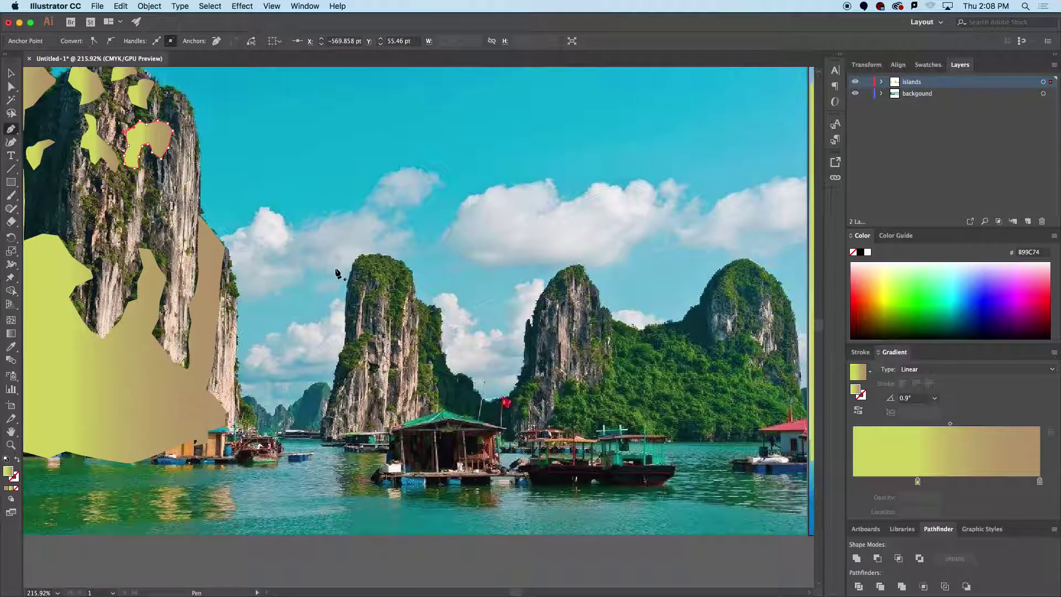
click(341, 354)
click(349, 345)
click(356, 340)
click(362, 335)
click(369, 333)
click(368, 345)
click(361, 357)
click(357, 365)
click(334, 394)
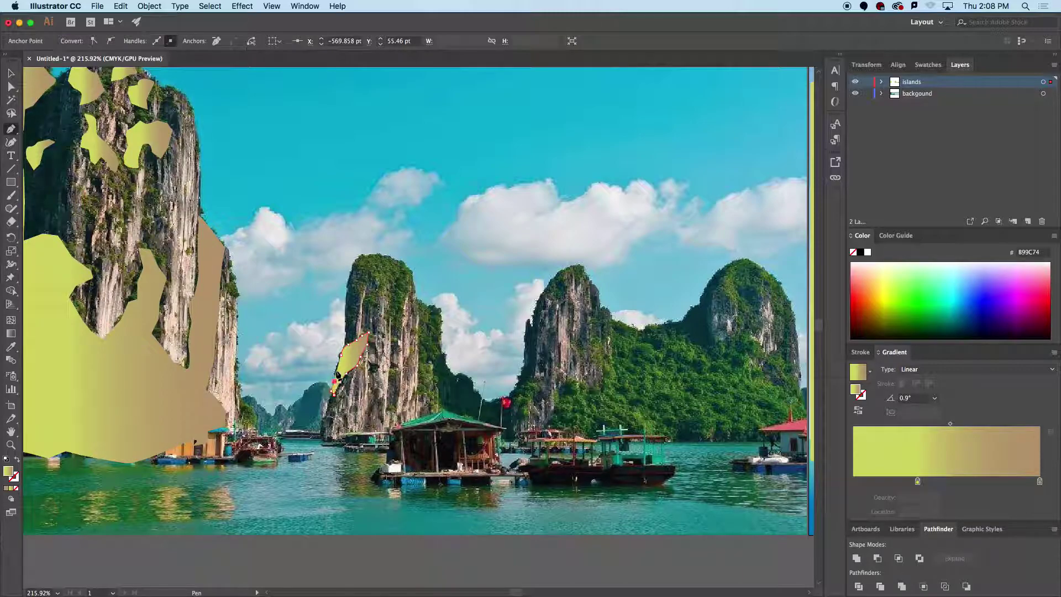
click(341, 358)
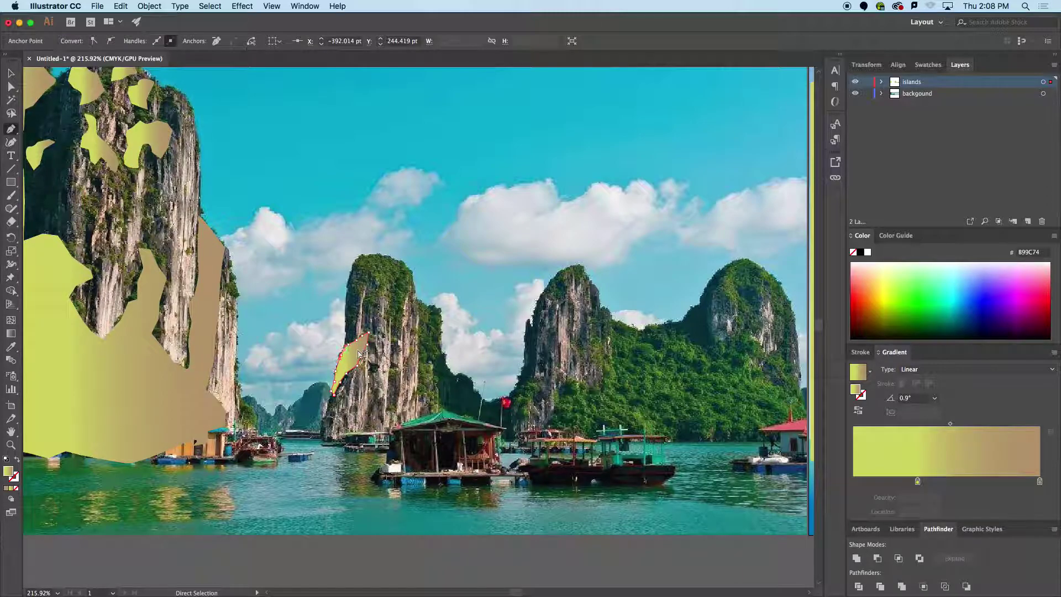
Trace a closed greenery patch capping the summit of the photo's middle rock island, with jagged strands running down its upper face.
click(352, 270)
click(355, 261)
click(362, 256)
click(374, 255)
click(391, 258)
click(405, 264)
click(411, 274)
click(414, 284)
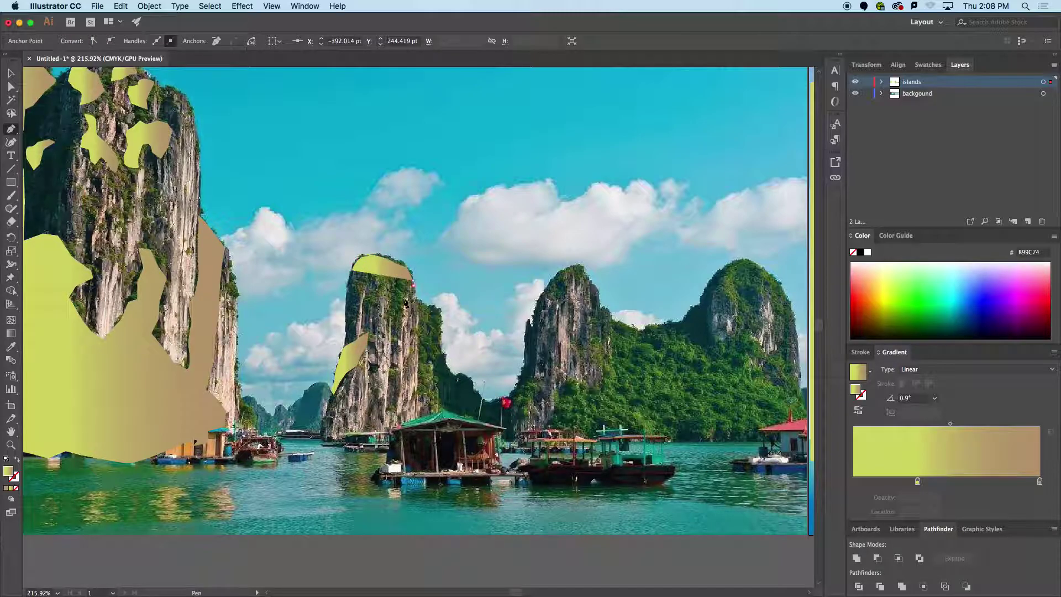
click(404, 301)
click(393, 327)
click(385, 317)
click(393, 283)
click(387, 281)
click(379, 304)
click(372, 310)
click(365, 303)
click(375, 286)
click(371, 277)
click(363, 280)
click(359, 299)
click(351, 320)
click(346, 319)
click(347, 314)
click(355, 272)
drag(354, 273, 359, 215)
Trace a tall closed greenery patch down the right shoulder of the middle rock island to the green-roofed floating house.
click(383, 231)
click(396, 236)
click(406, 245)
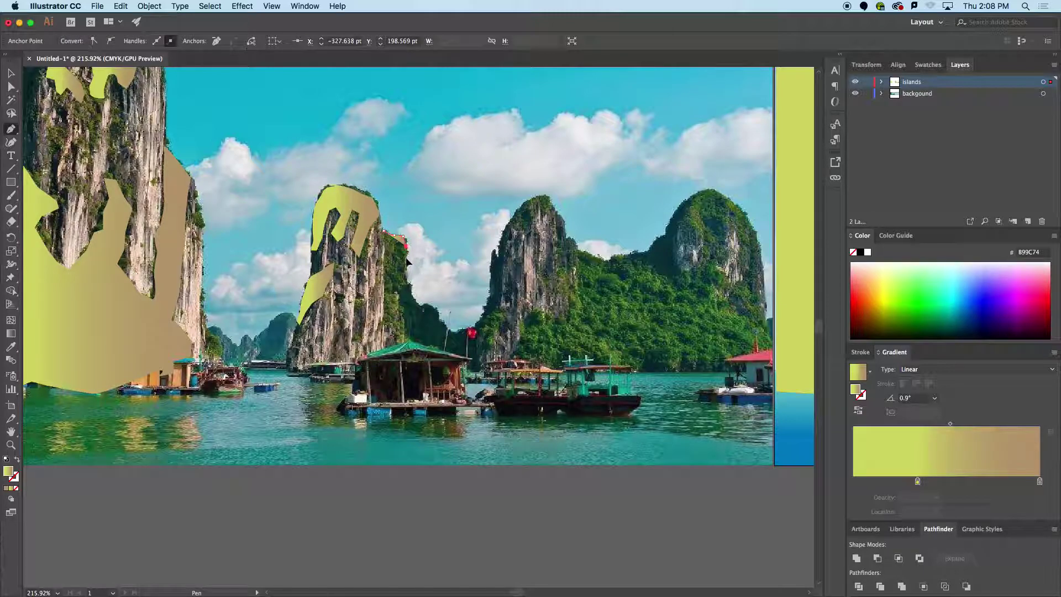
click(434, 309)
click(446, 330)
click(456, 332)
click(454, 348)
click(426, 342)
click(408, 338)
click(385, 326)
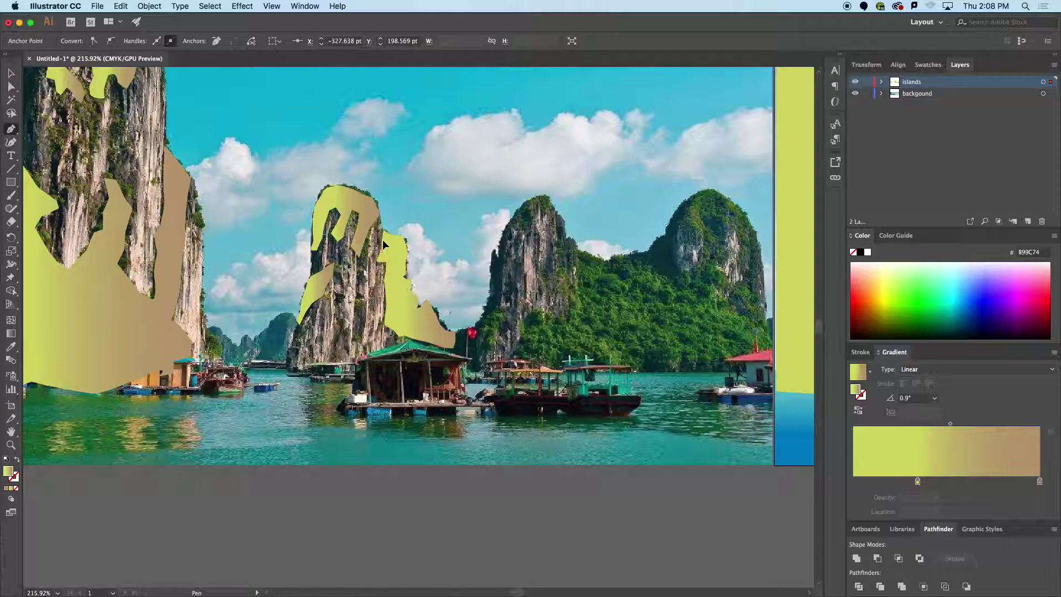
Trace a small closed greenery patch at the left foot of the next rock island, beside the red flag.
scroll(381, 221, right, 5)
scroll(381, 222, down, 2)
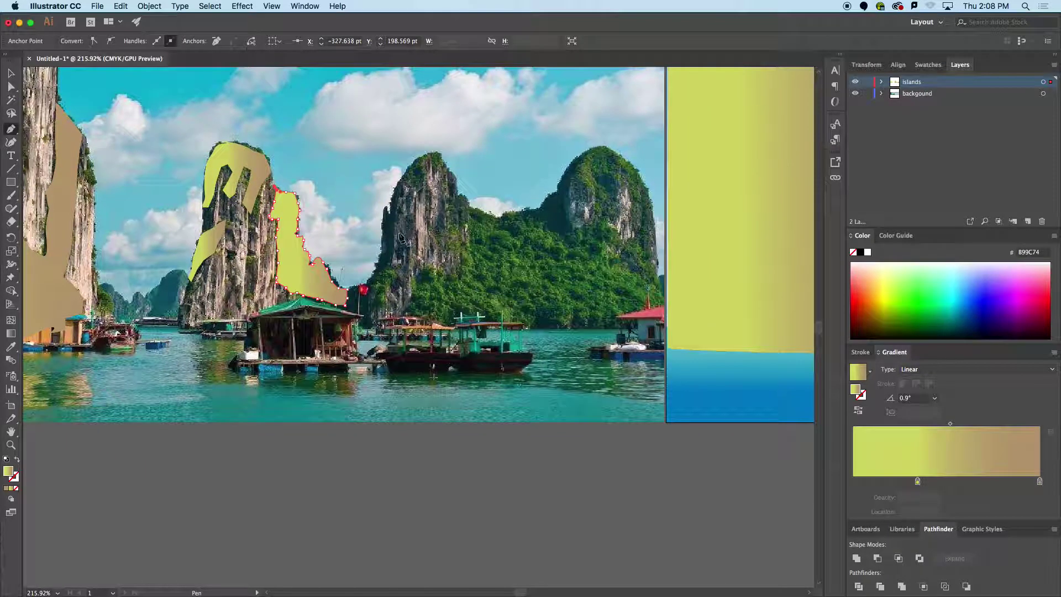
click(375, 273)
click(382, 261)
click(386, 291)
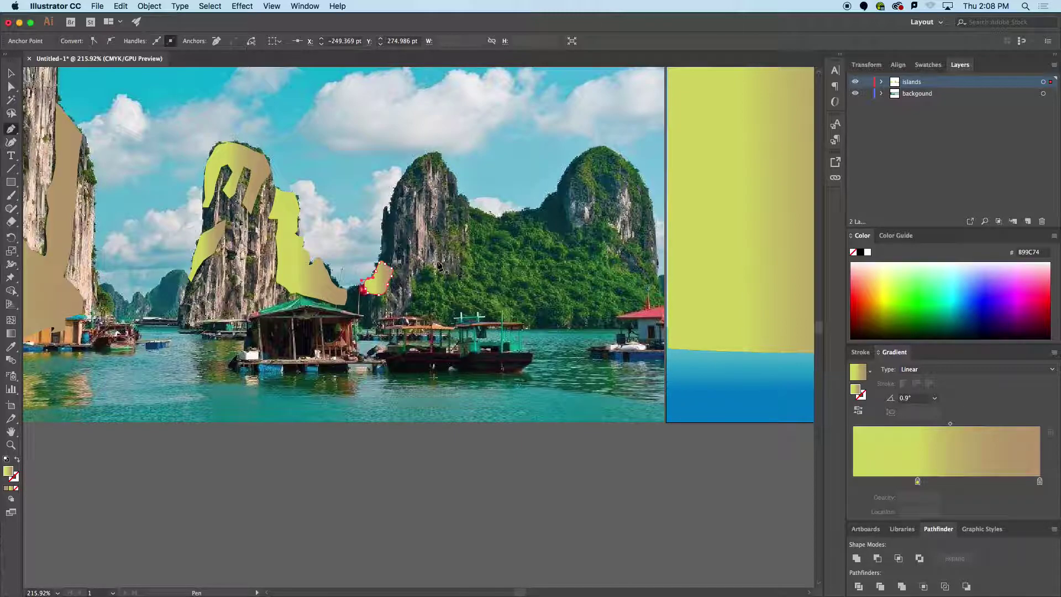
Trace a large closed greenery patch along that rock island's base, with an arm rising up its right side.
click(468, 269)
click(465, 259)
click(462, 247)
click(450, 247)
click(437, 226)
click(455, 226)
click(467, 219)
click(475, 227)
click(475, 247)
click(478, 262)
click(488, 286)
click(496, 290)
click(509, 300)
click(521, 317)
click(525, 329)
click(505, 321)
click(484, 325)
click(458, 332)
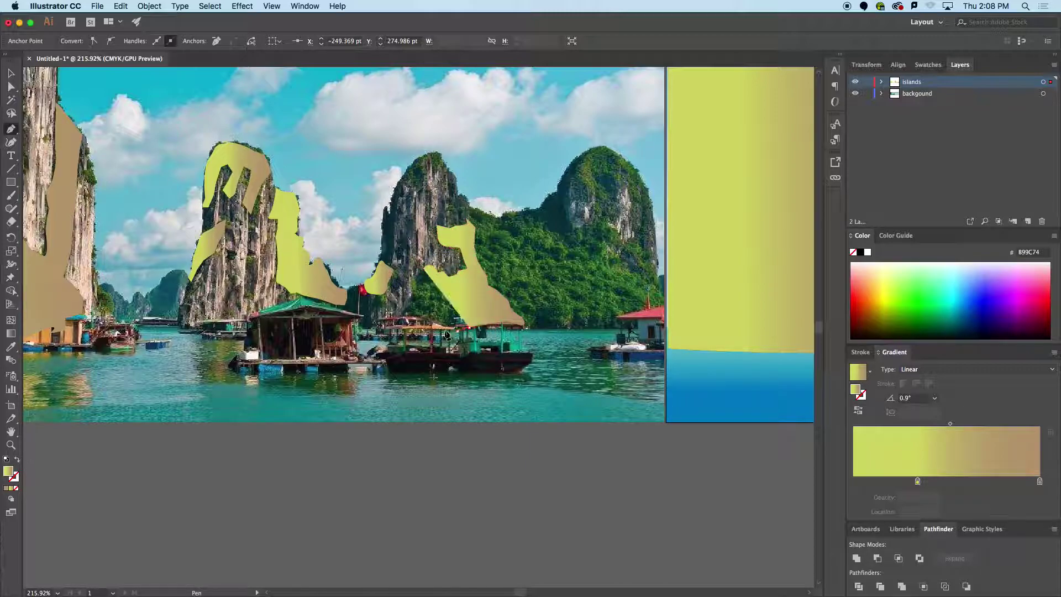
click(431, 331)
click(411, 329)
click(393, 326)
click(404, 312)
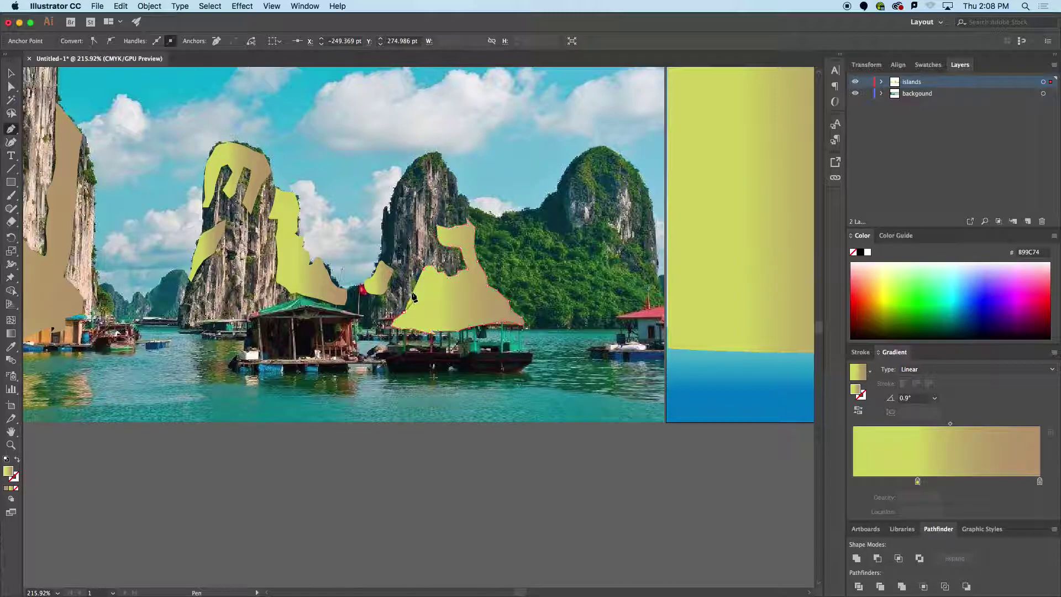
click(430, 267)
Trace a closed greenery patch on the left side of the same rock's summit, above the bare cliff face.
drag(530, 248, 478, 247)
drag(299, 181, 491, 239)
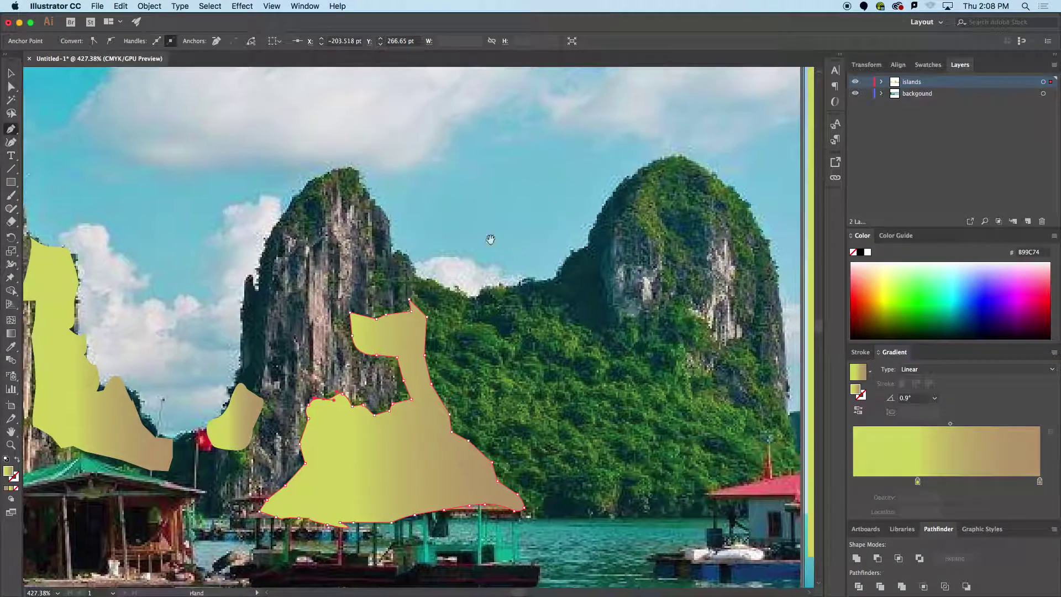
click(283, 219)
click(296, 195)
click(312, 178)
click(318, 199)
click(322, 216)
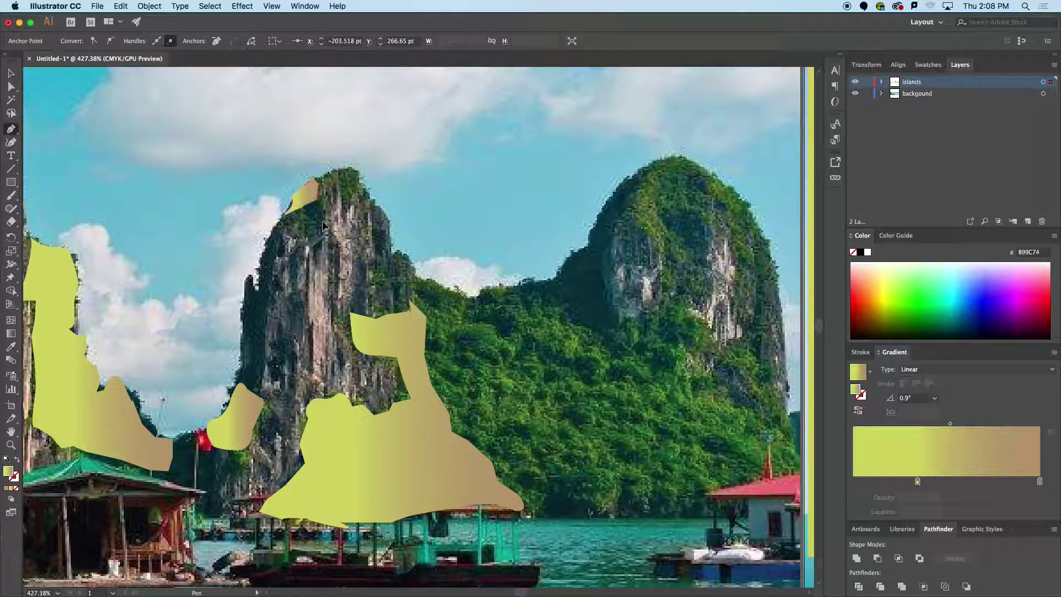
click(328, 223)
click(317, 230)
click(305, 237)
click(280, 233)
click(273, 231)
click(284, 215)
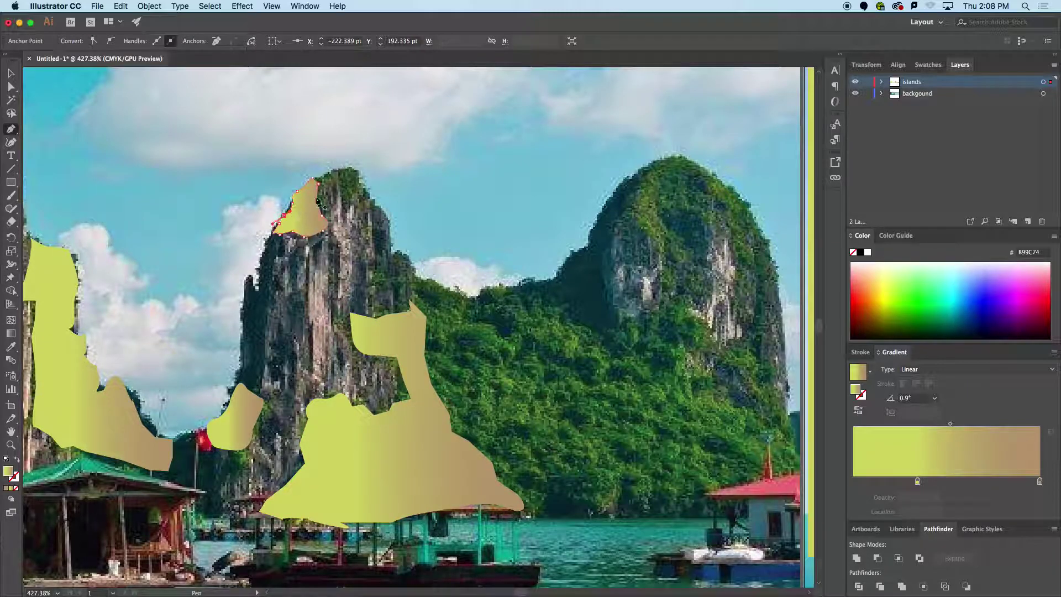
Trace a rounded closed greenery patch on the rock's peak and a tiny one on its right face.
click(328, 173)
click(340, 166)
click(348, 168)
click(359, 172)
click(363, 184)
click(363, 203)
click(347, 206)
click(335, 198)
click(331, 186)
drag(327, 174, 341, 172)
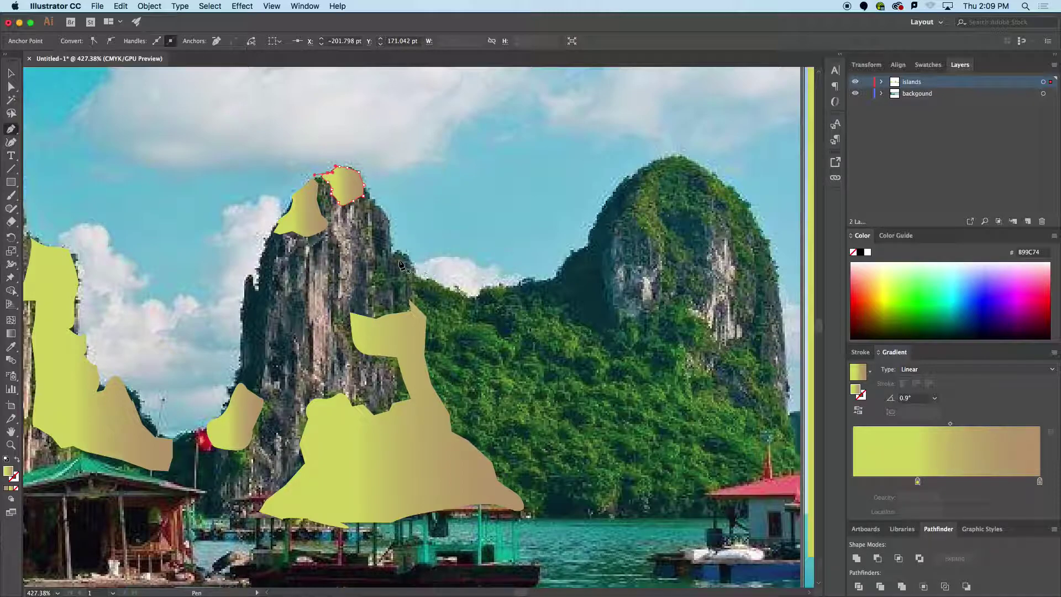
super+click(376, 272)
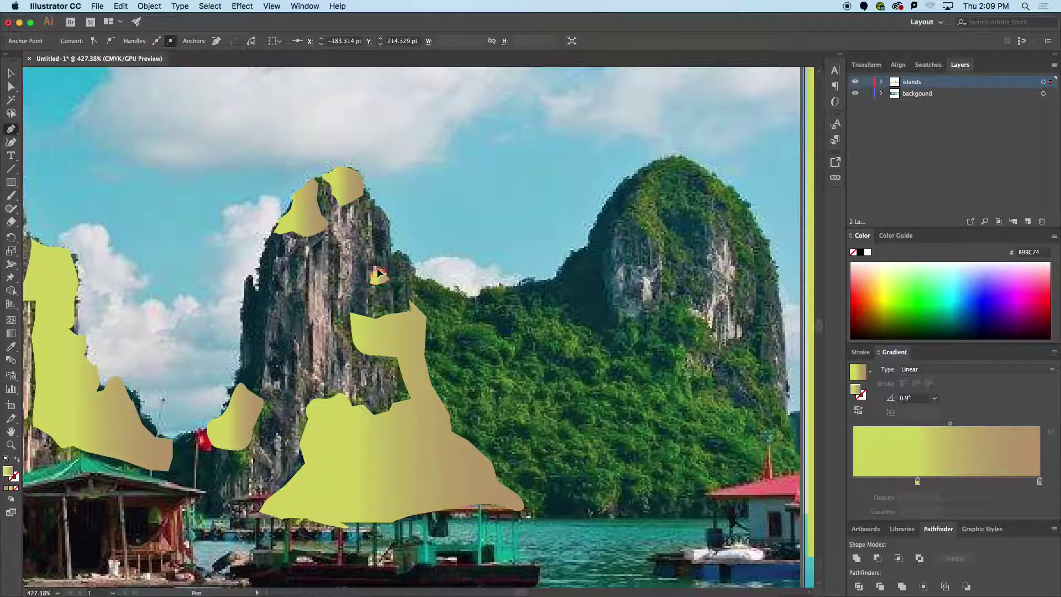
Trace a long closed greenery patch along the saddle ridge between the rock and the rightmost domed island.
click(396, 252)
click(441, 283)
click(477, 303)
click(482, 302)
click(490, 289)
click(520, 287)
click(538, 282)
drag(557, 284, 559, 296)
click(554, 294)
click(564, 297)
click(568, 308)
click(570, 317)
click(584, 336)
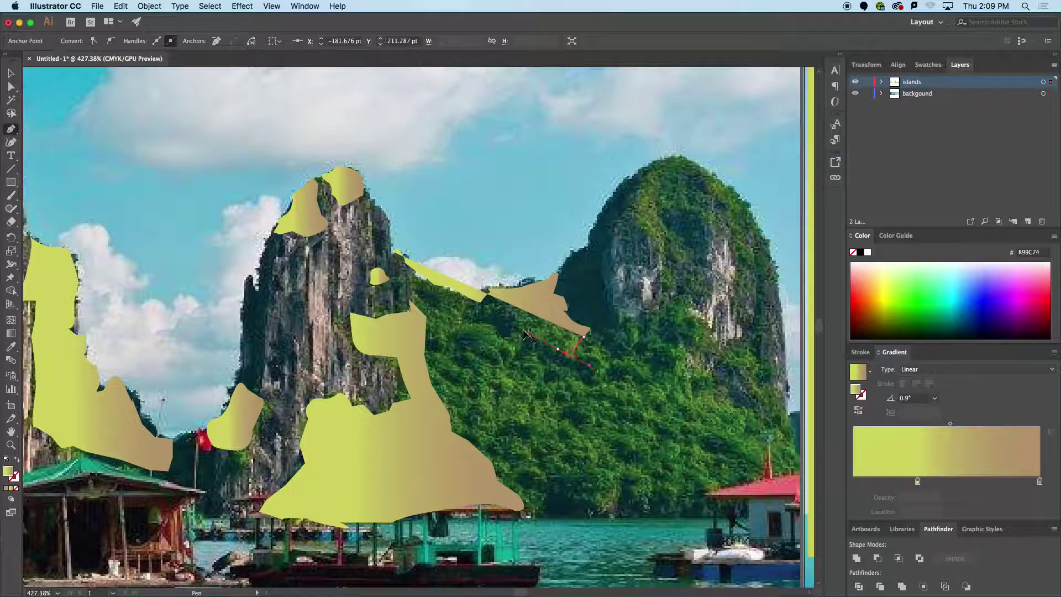
click(558, 349)
click(520, 330)
click(500, 331)
click(479, 326)
click(452, 338)
click(440, 332)
click(422, 306)
click(412, 289)
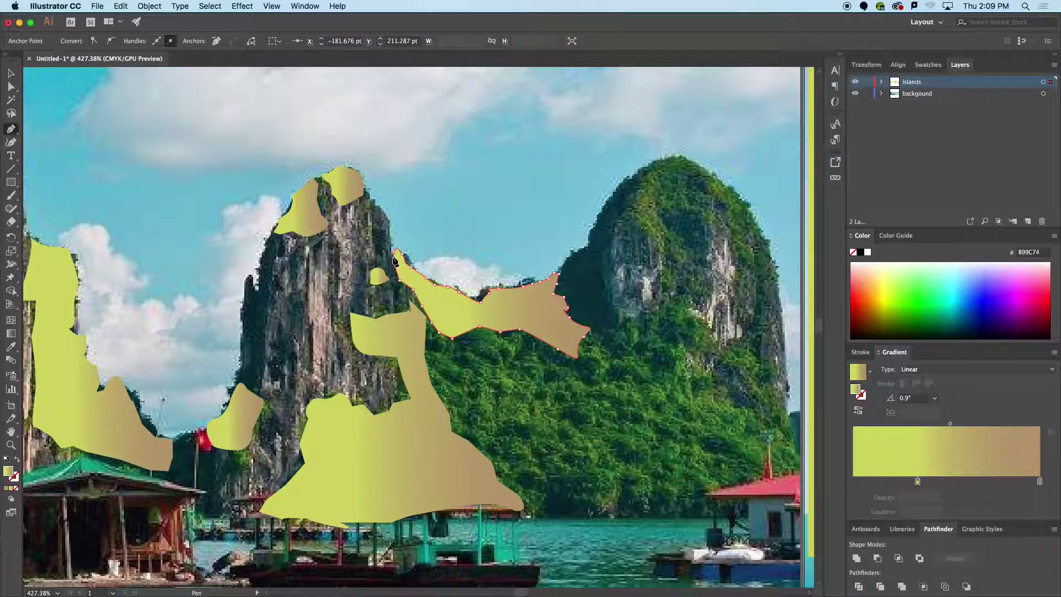
drag(393, 252, 333, 276)
Trace a large closed greenery patch over the forested hillside below the ridge, down to the waterline and the red-roofed house.
click(402, 254)
drag(467, 309, 401, 278)
click(357, 253)
click(357, 266)
click(359, 281)
click(363, 292)
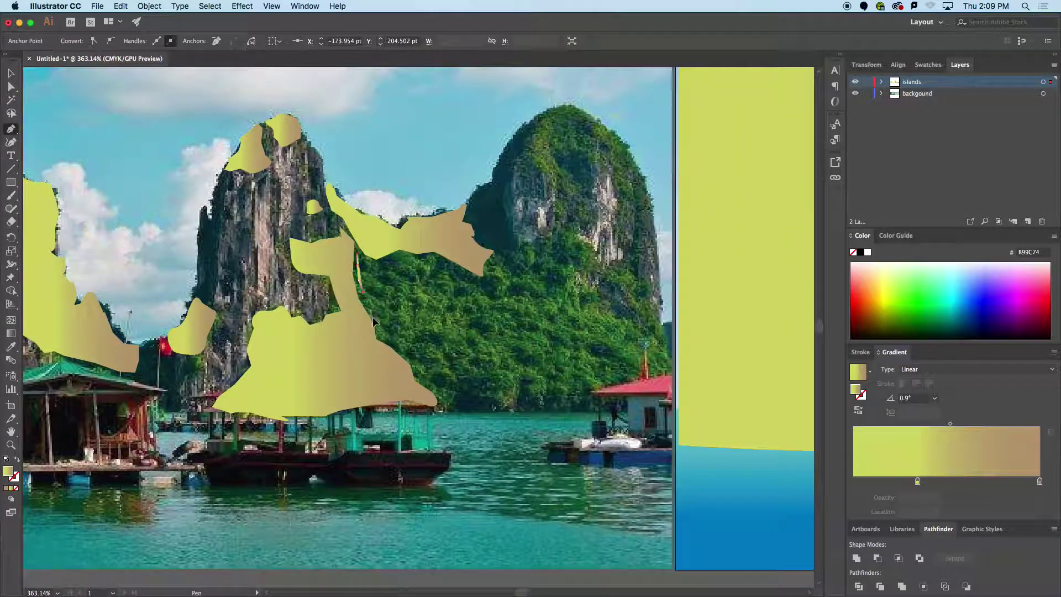
mouse_move(388, 352)
mouse_down()
mouse_move(425, 397)
mouse_move(532, 412)
mouse_up()
click(524, 410)
click(536, 408)
click(575, 408)
click(596, 410)
click(614, 409)
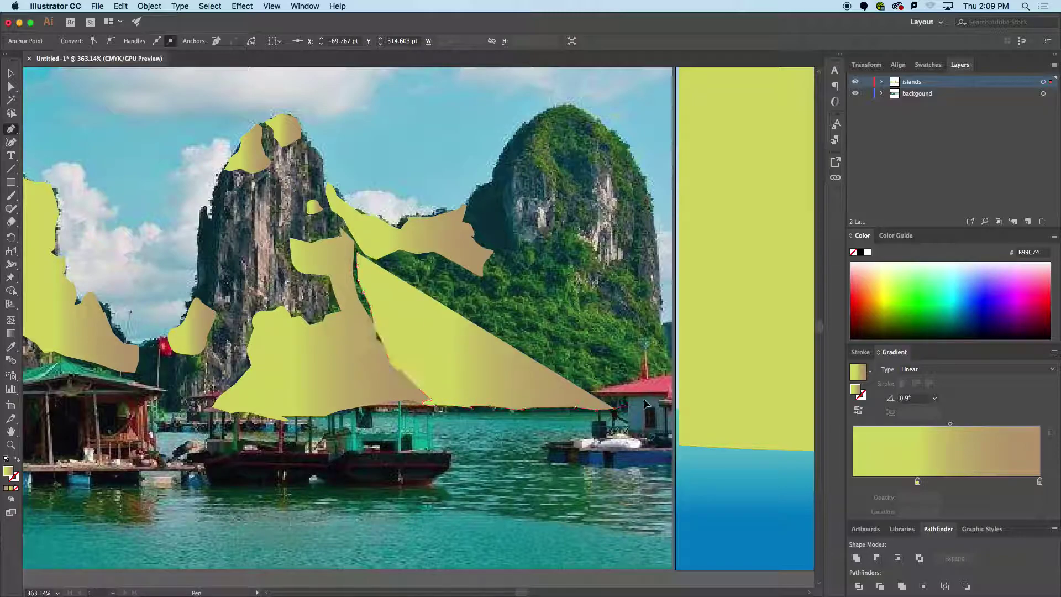
click(637, 404)
click(649, 397)
click(643, 387)
click(621, 368)
click(614, 341)
click(599, 319)
click(580, 294)
click(534, 277)
click(489, 272)
click(467, 262)
click(450, 249)
drag(436, 244, 355, 268)
Trace a closed greenery patch over the dark slope between the ridge patch and the domed island's cliff face.
scroll(357, 259, right, 5)
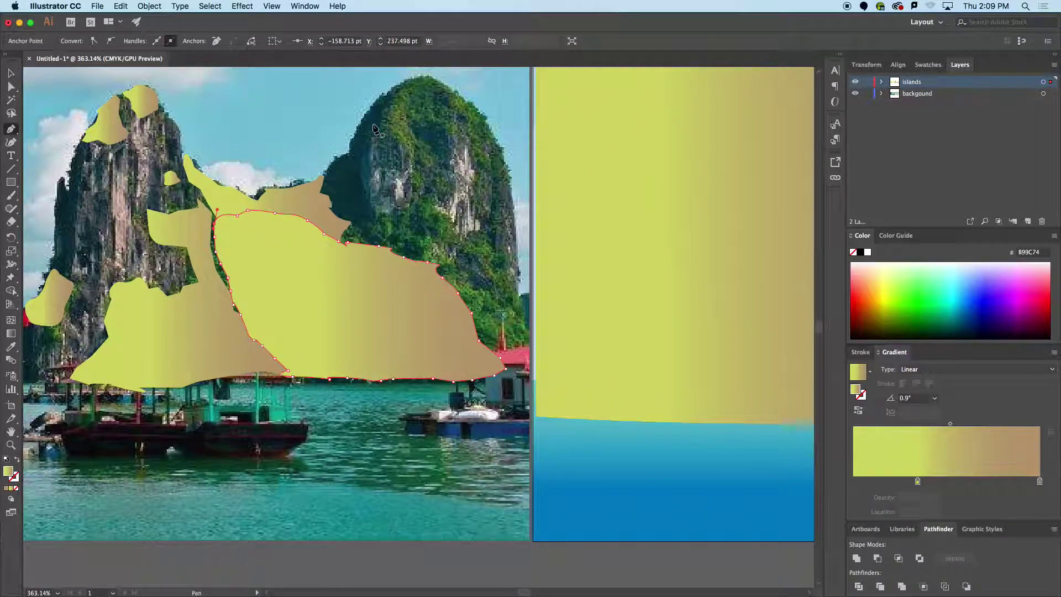
click(324, 174)
drag(335, 159, 349, 156)
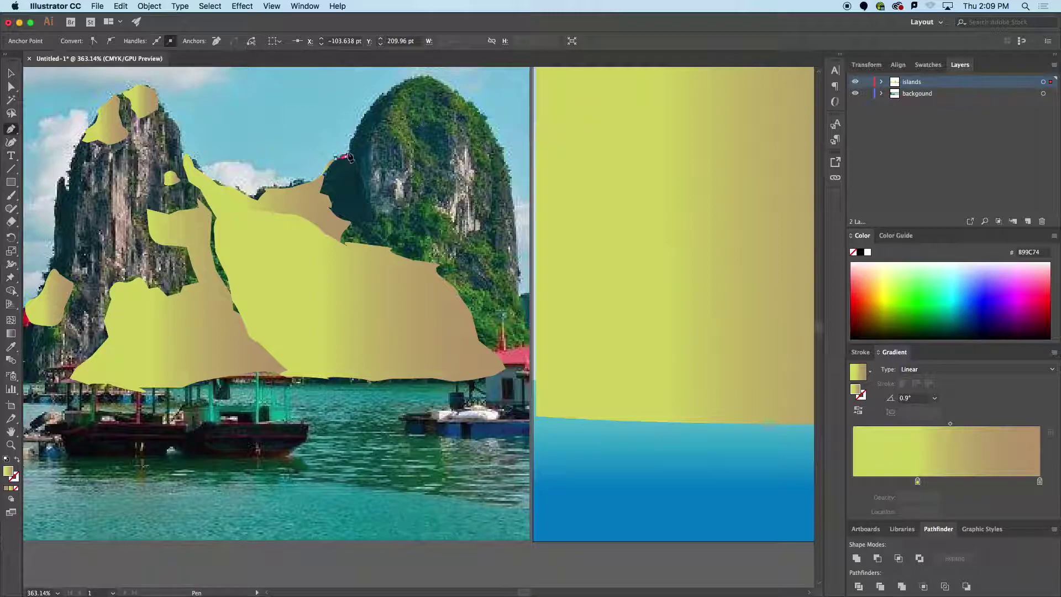
click(363, 151)
click(355, 168)
click(360, 185)
click(368, 205)
click(370, 220)
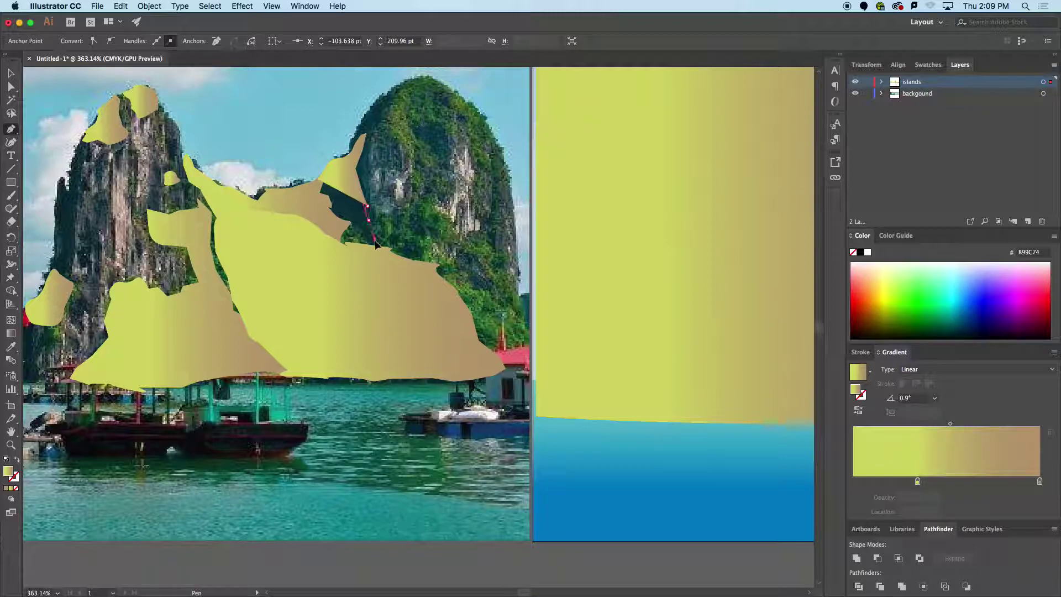
click(376, 243)
drag(359, 246, 348, 246)
click(338, 241)
click(345, 225)
click(340, 221)
click(327, 214)
click(324, 202)
click(320, 196)
click(315, 189)
drag(318, 179, 310, 229)
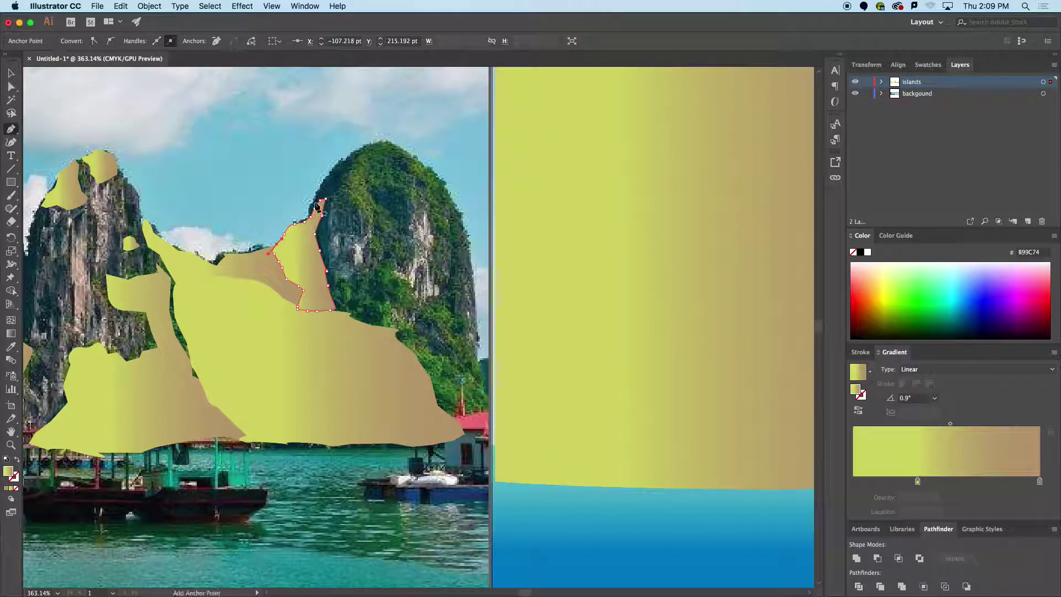
Trace a closed greenery patch capping the top of the rightmost domed island, with lobes hanging down its cliff face.
click(331, 174)
click(342, 164)
click(352, 154)
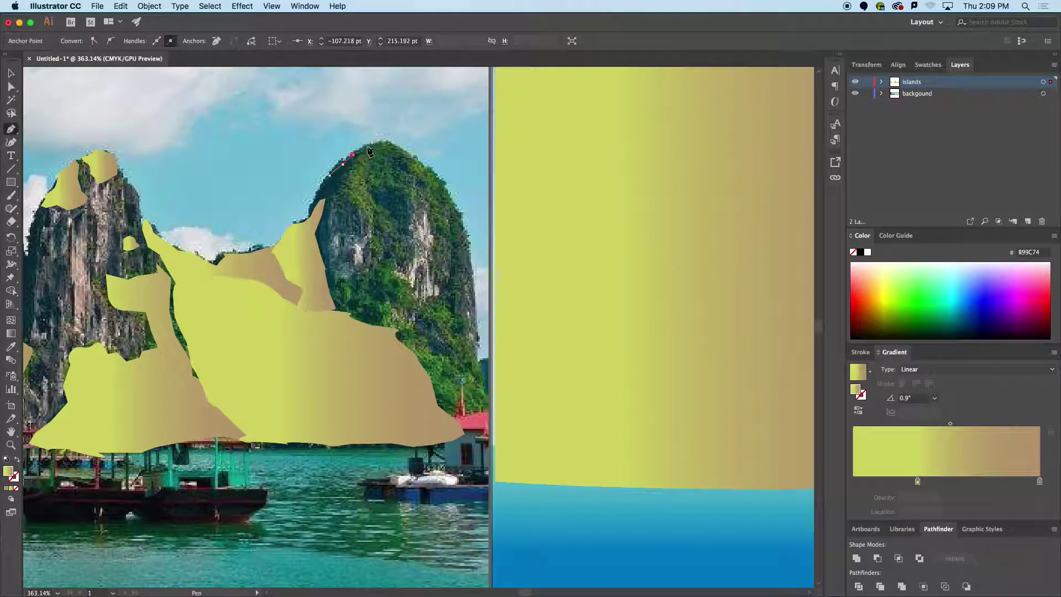
drag(404, 149, 407, 149)
click(430, 165)
click(446, 185)
click(458, 214)
click(457, 230)
click(450, 236)
click(436, 225)
click(418, 190)
click(404, 188)
click(399, 226)
click(384, 223)
click(376, 226)
click(365, 209)
click(358, 197)
click(336, 195)
click(327, 194)
click(321, 195)
click(313, 204)
click(306, 209)
click(310, 199)
click(317, 191)
click(331, 175)
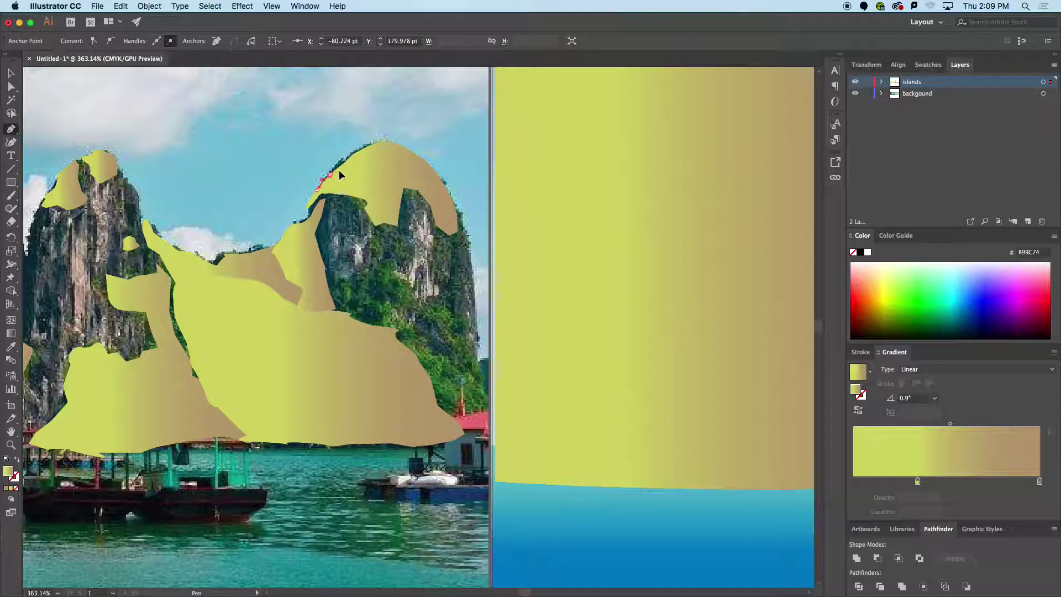
Trace a closed greenery patch at the foot of the domed island's cliff, down to the edge of the large hillside patch.
drag(373, 212, 340, 175)
click(292, 233)
click(305, 236)
click(318, 239)
click(332, 232)
click(342, 232)
click(349, 223)
click(356, 225)
click(368, 241)
click(360, 271)
click(354, 289)
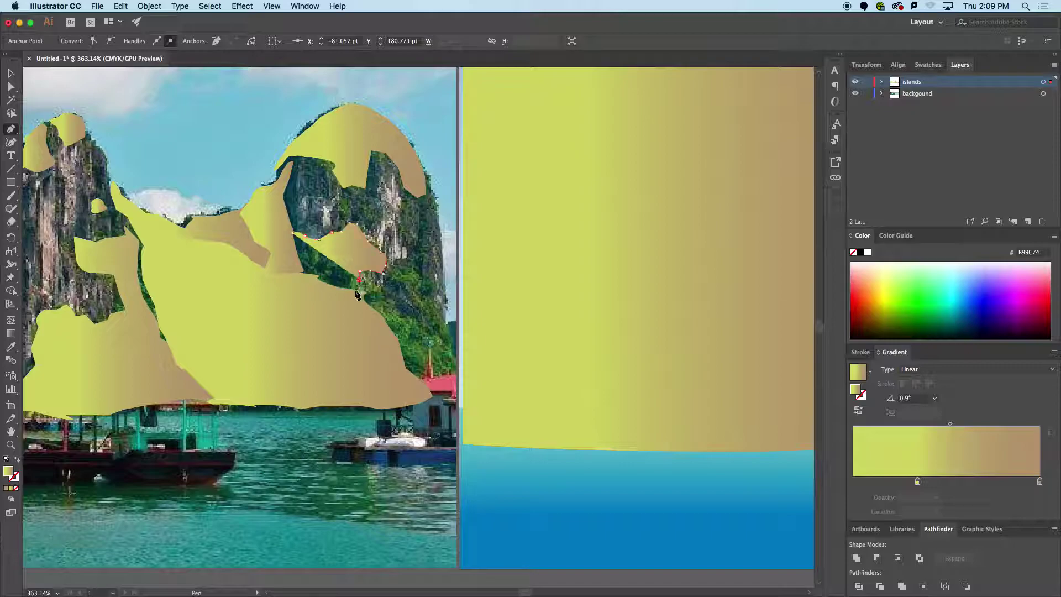
click(342, 289)
click(324, 287)
click(307, 270)
click(297, 270)
click(294, 258)
click(292, 233)
drag(292, 233, 304, 225)
Trace a narrow closed greenery patch on the domed island's lower right slope, tapering toward the photo's edge.
mouse_move(402, 275)
mouse_down()
mouse_move(373, 267)
mouse_move(415, 283)
mouse_up()
click(371, 252)
click(388, 251)
click(390, 262)
click(400, 273)
click(414, 284)
click(411, 294)
click(414, 304)
click(419, 316)
click(419, 334)
click(407, 316)
click(391, 300)
click(376, 291)
click(367, 284)
click(367, 270)
click(365, 262)
drag(371, 252, 379, 251)
Trace a closed greenery patch along the domed island's lower slope, between the hillside patch and the red-roofed house.
click(333, 271)
click(354, 275)
click(368, 288)
click(382, 303)
click(395, 314)
click(411, 324)
drag(422, 346, 425, 354)
click(424, 362)
click(417, 374)
click(407, 382)
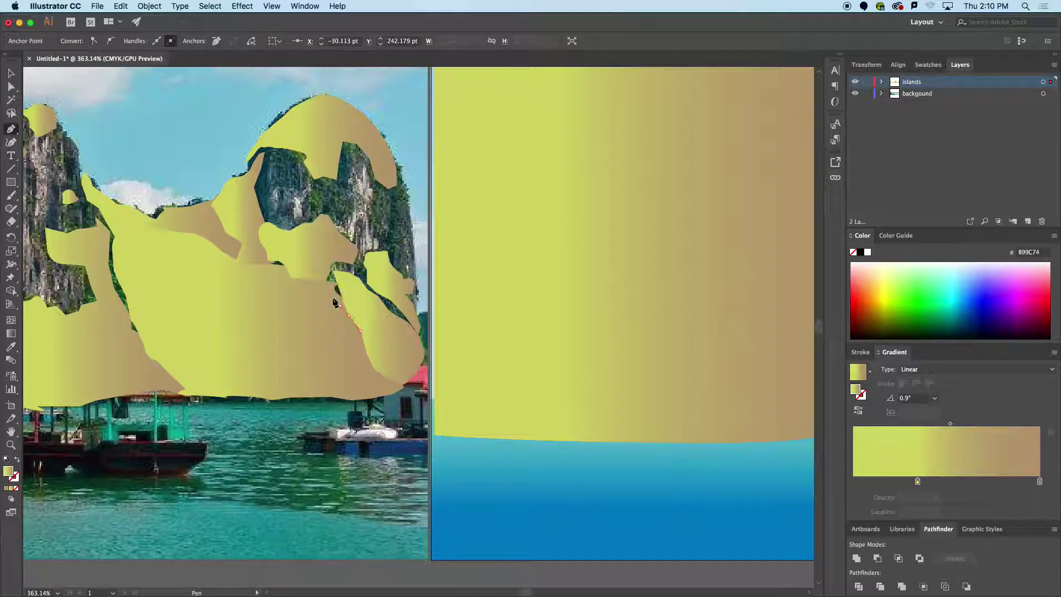
click(333, 272)
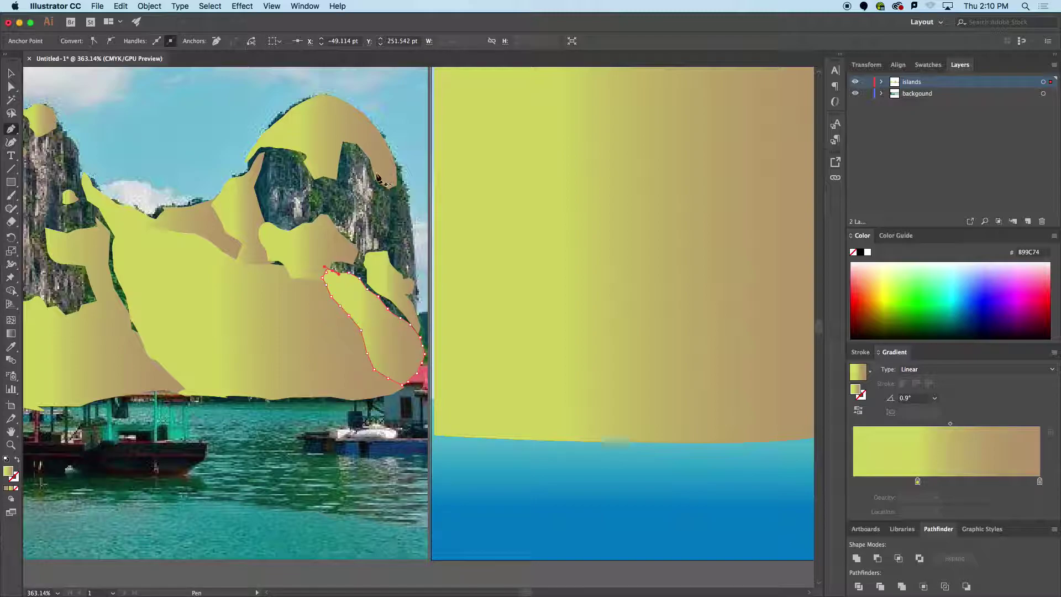
Change the fill of the large greenery patch on the photo's leftmost island to a radial gradient.
scroll(216, 211, down, 5)
drag(216, 211, 450, 351)
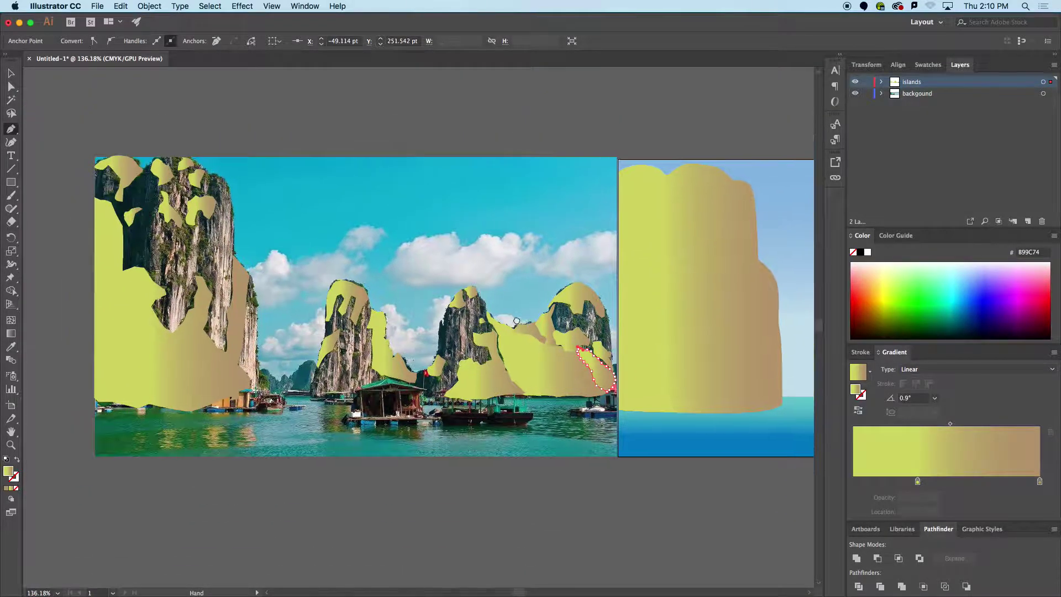
drag(359, 268, 337, 262)
click(14, 77)
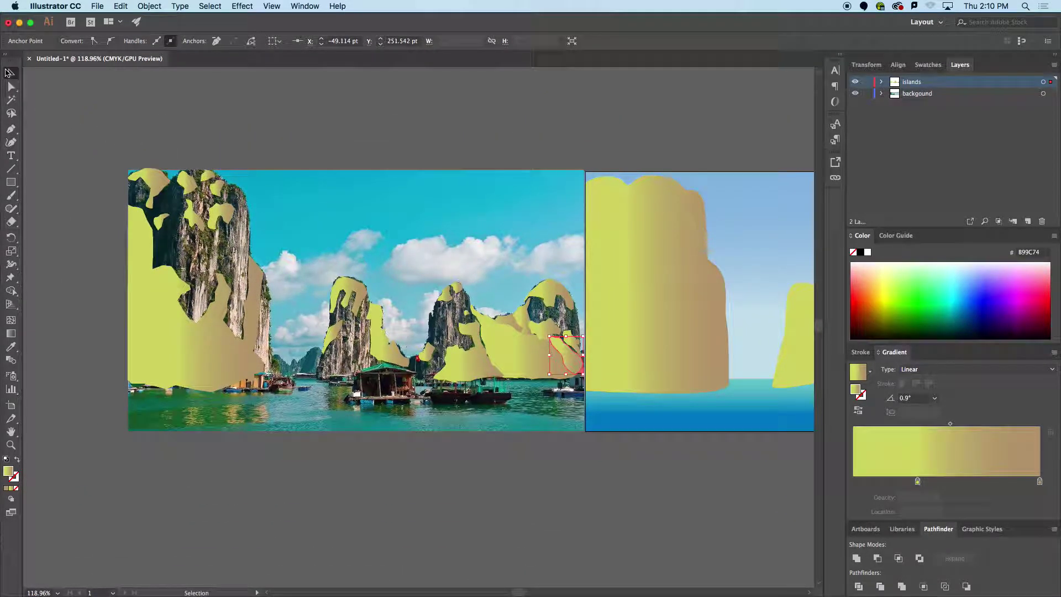
right_click(159, 304)
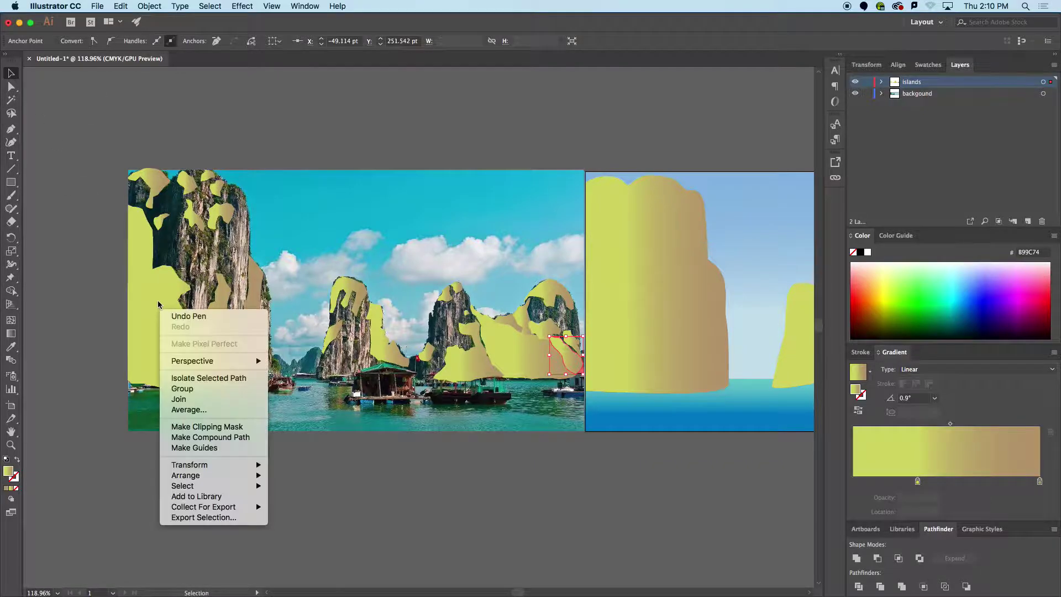
click(156, 291)
click(166, 309)
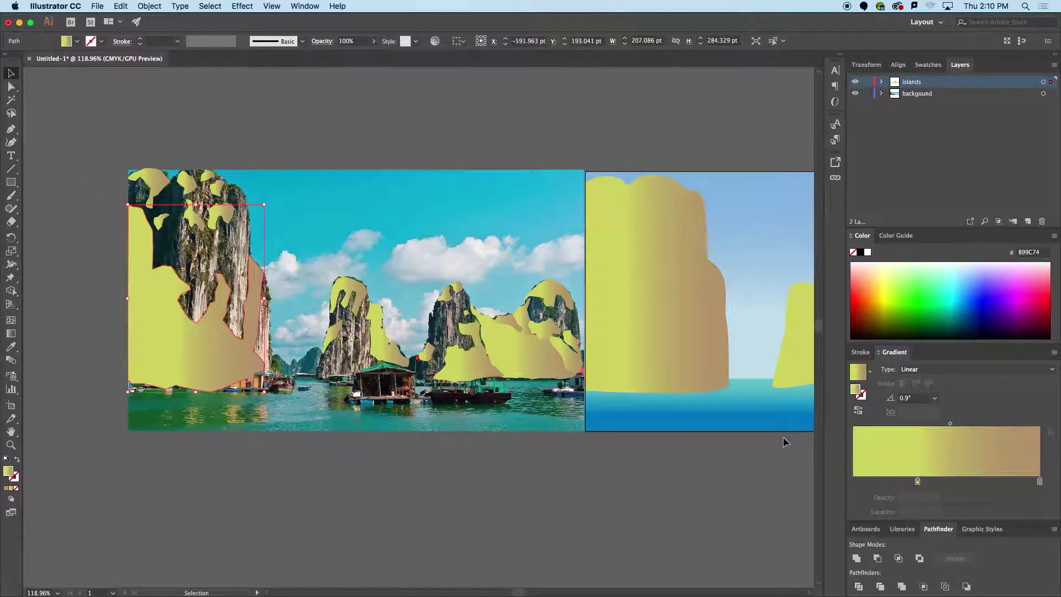
click(915, 370)
click(918, 382)
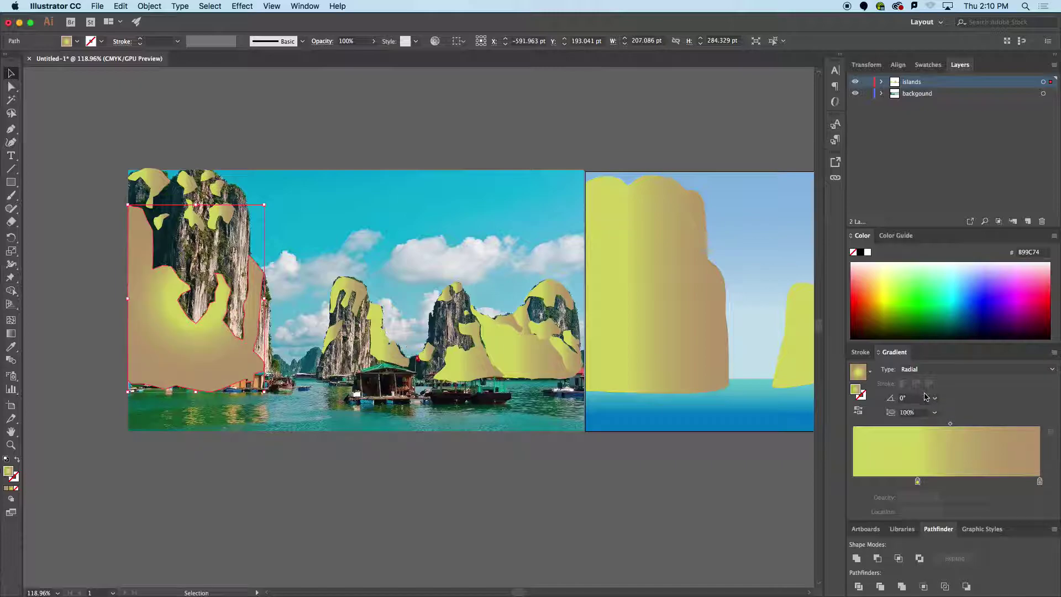
Shift the gradient's yellow-green stop to location 0% and recolour it dark green with some extra black.
drag(918, 482, 851, 480)
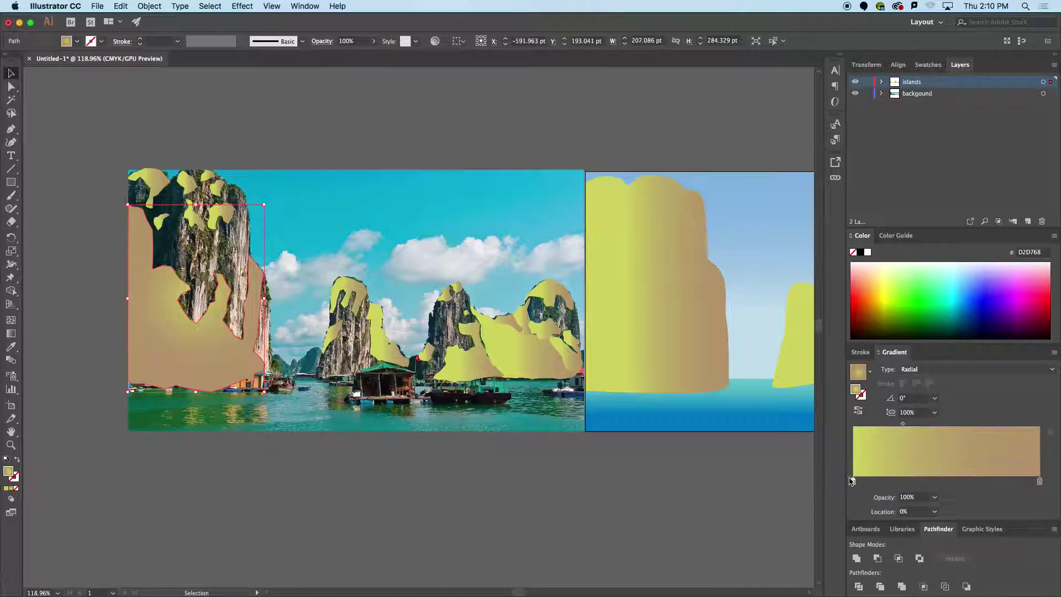
double_click(853, 482)
click(961, 407)
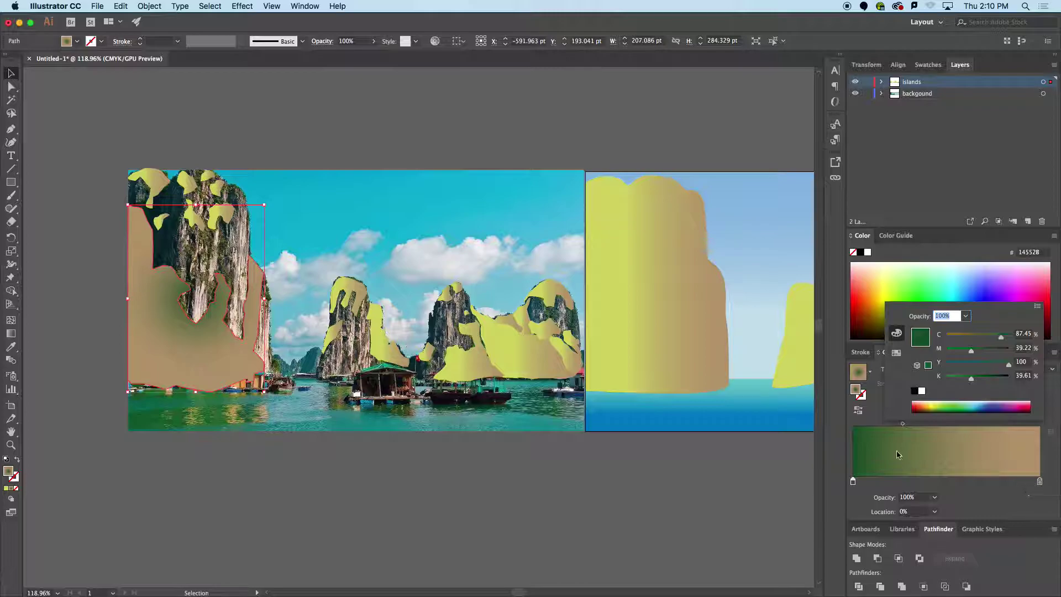
drag(973, 381, 978, 381)
Recolour the gradient's tan end stop at 100% to light green 79C582.
click(1039, 482)
double_click(1041, 482)
click(963, 407)
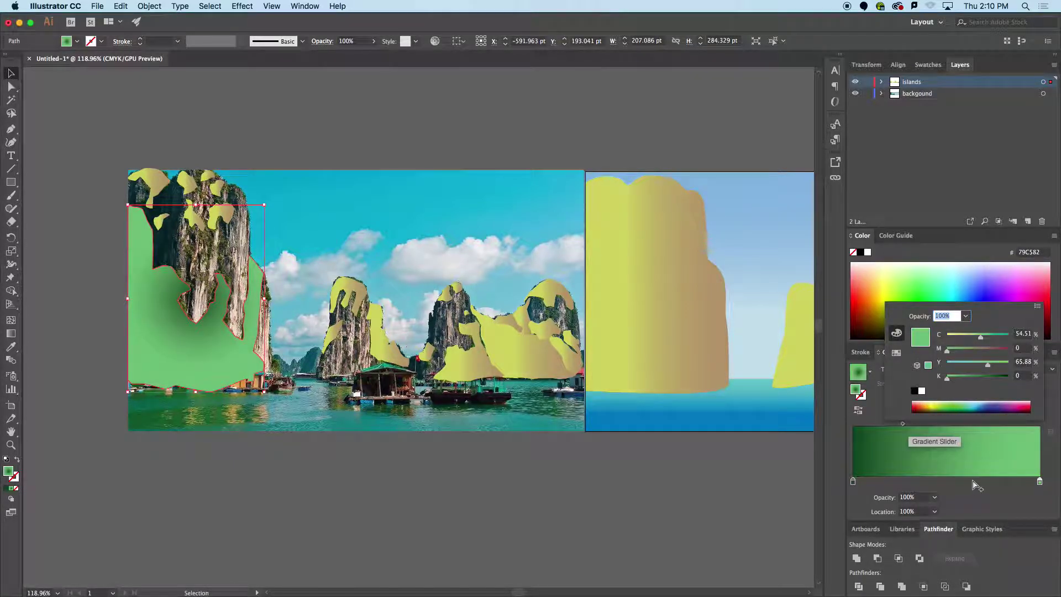
Add a mid-green 008F43 gradient stop at 71.14% and a very dark green 002E10 stop at 26.09%.
click(991, 455)
click(987, 479)
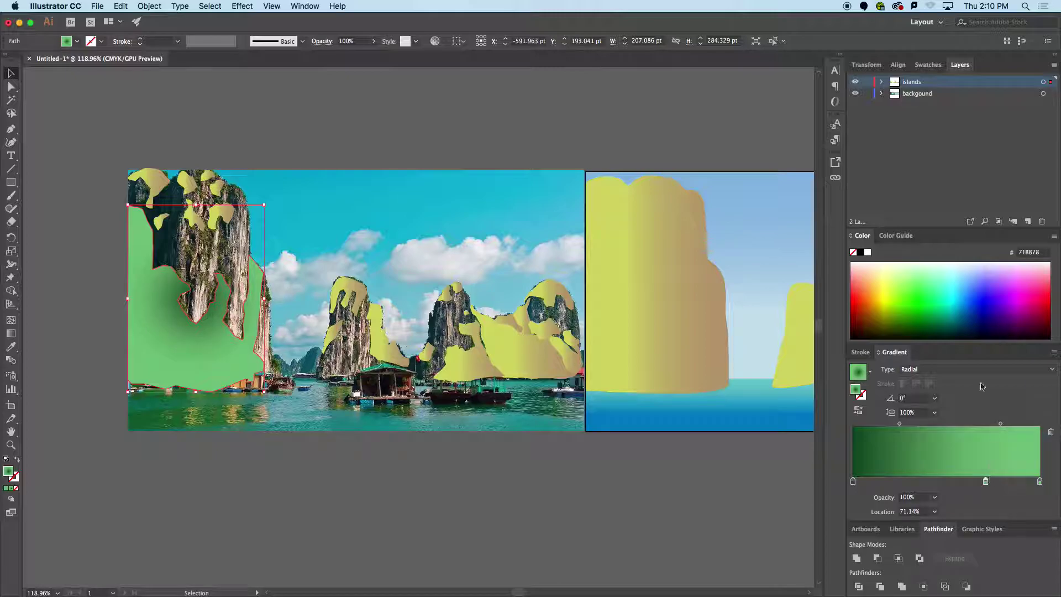
click(943, 315)
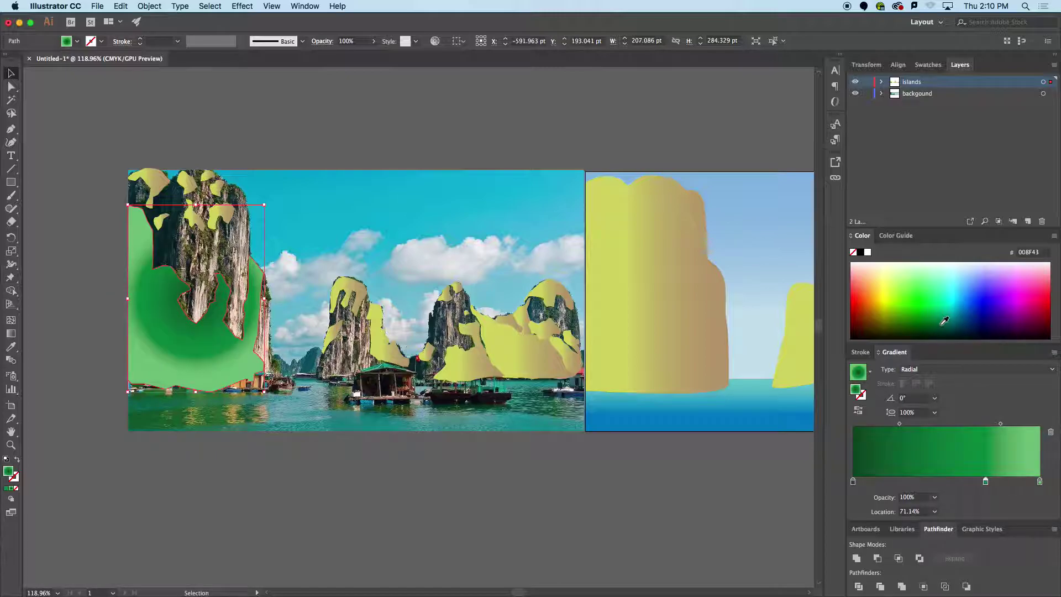
click(901, 479)
click(934, 327)
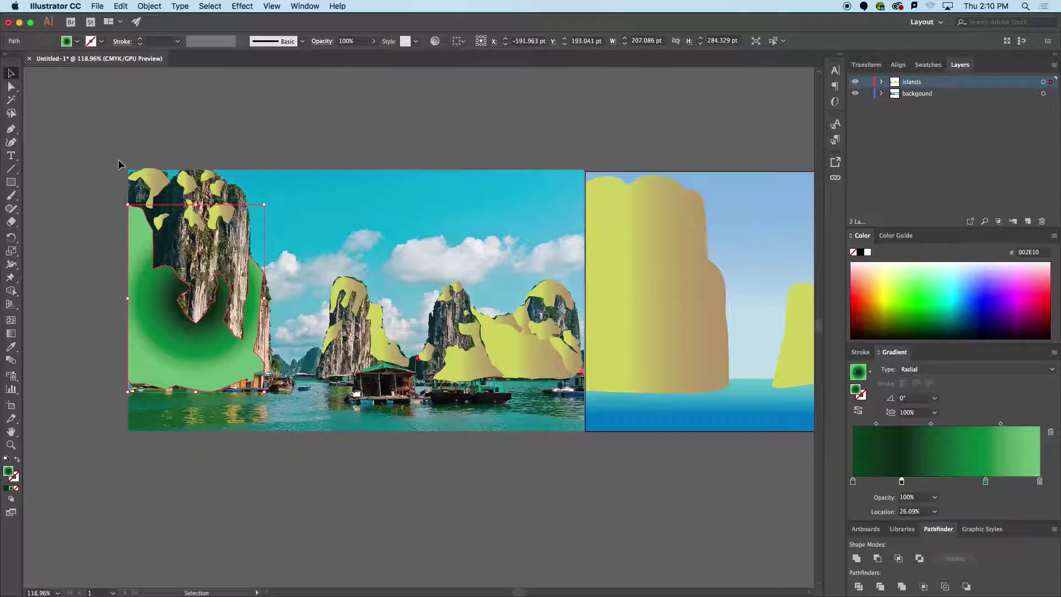
click(187, 123)
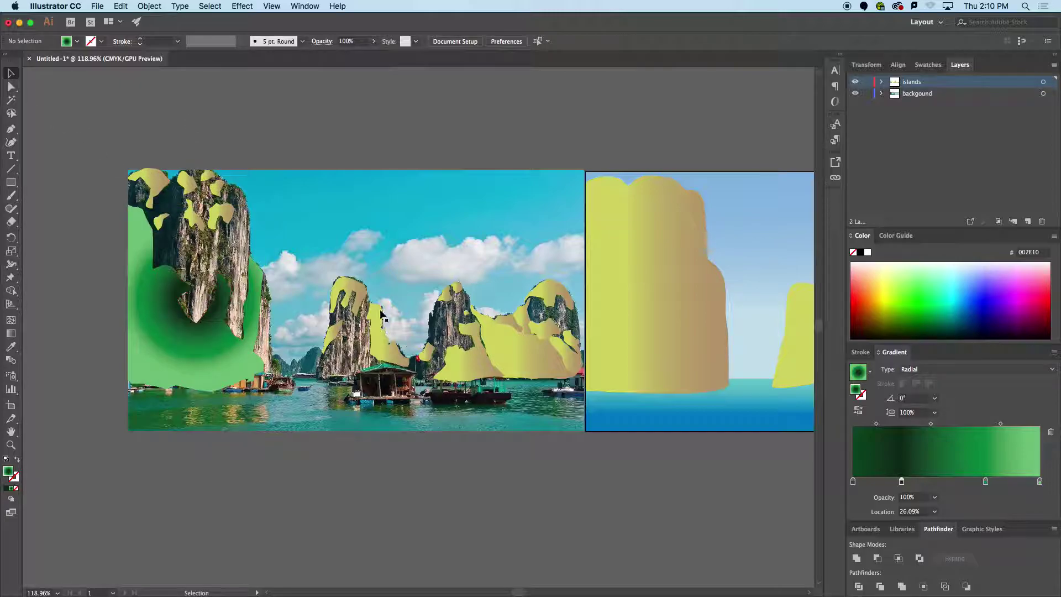
Enlarge the patch's radial gradient, move its centre to the patch's lower left, and flatten it to a 71.3% aspect ratio.
click(204, 354)
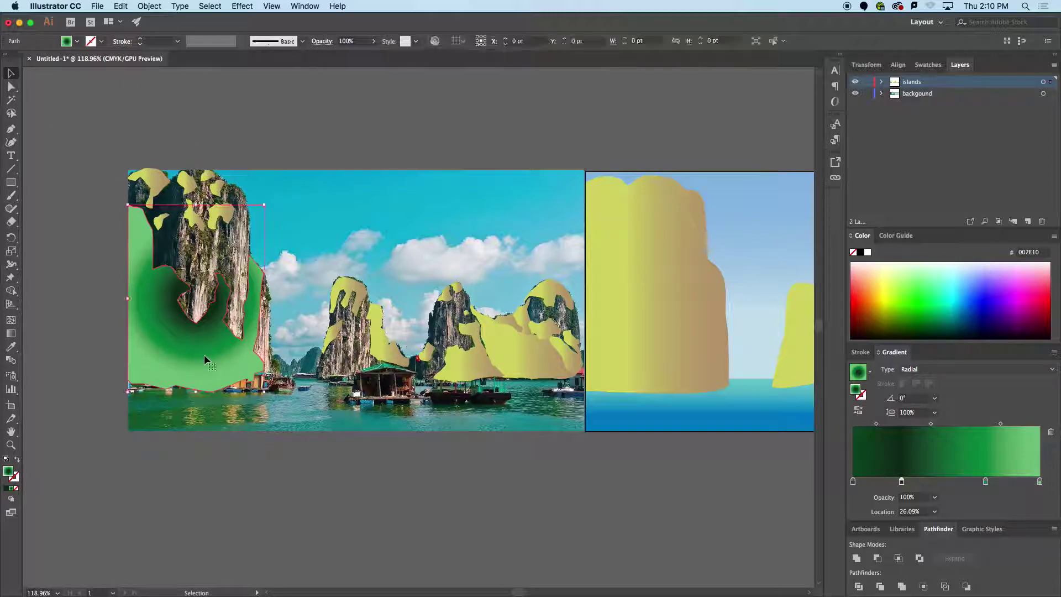
click(10, 334)
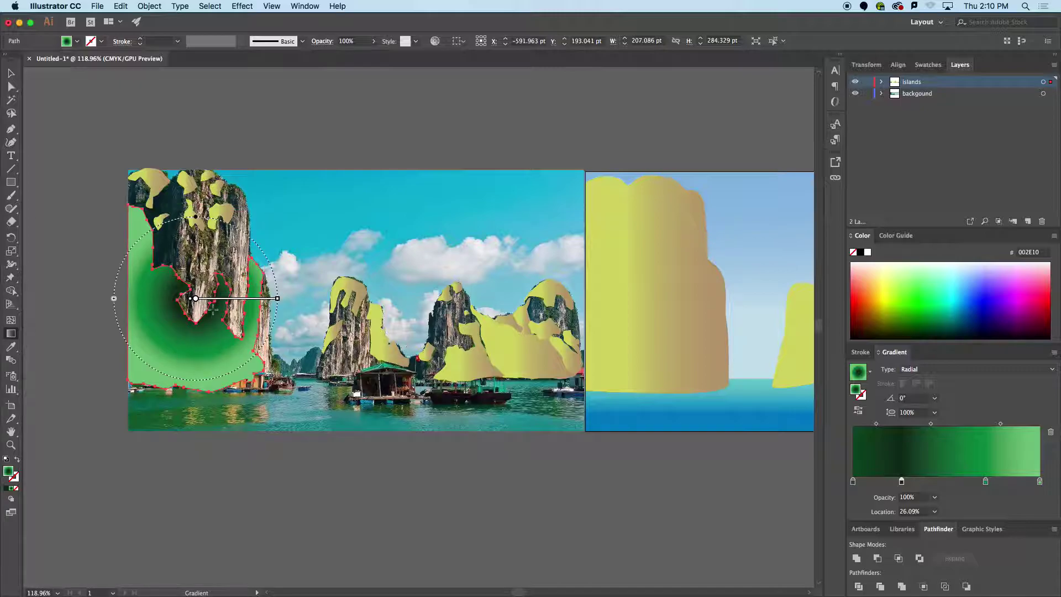
drag(114, 303, 49, 301)
alt+super+click(181, 293)
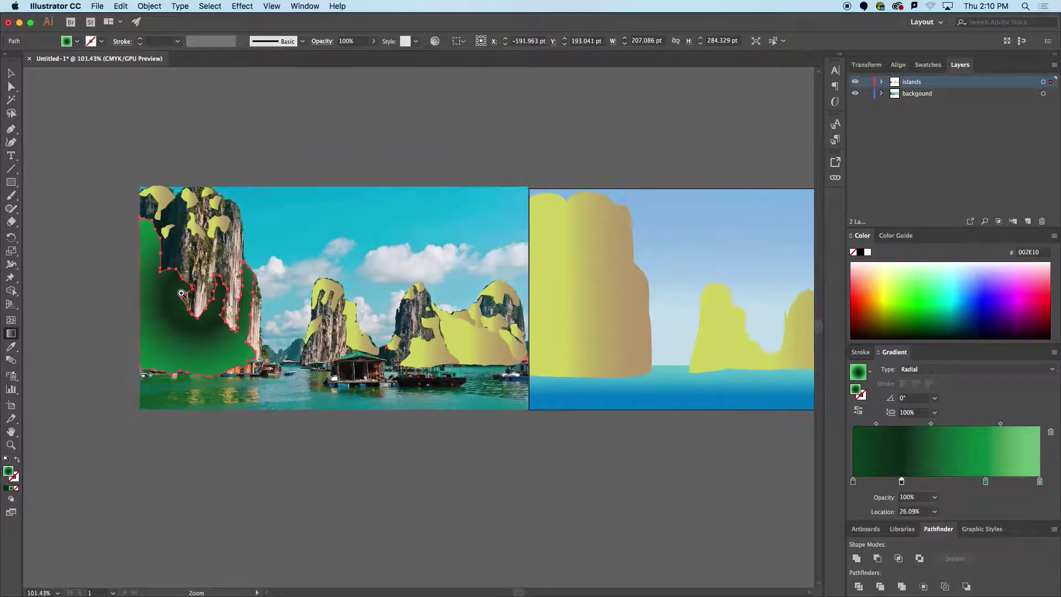
drag(194, 298, 153, 355)
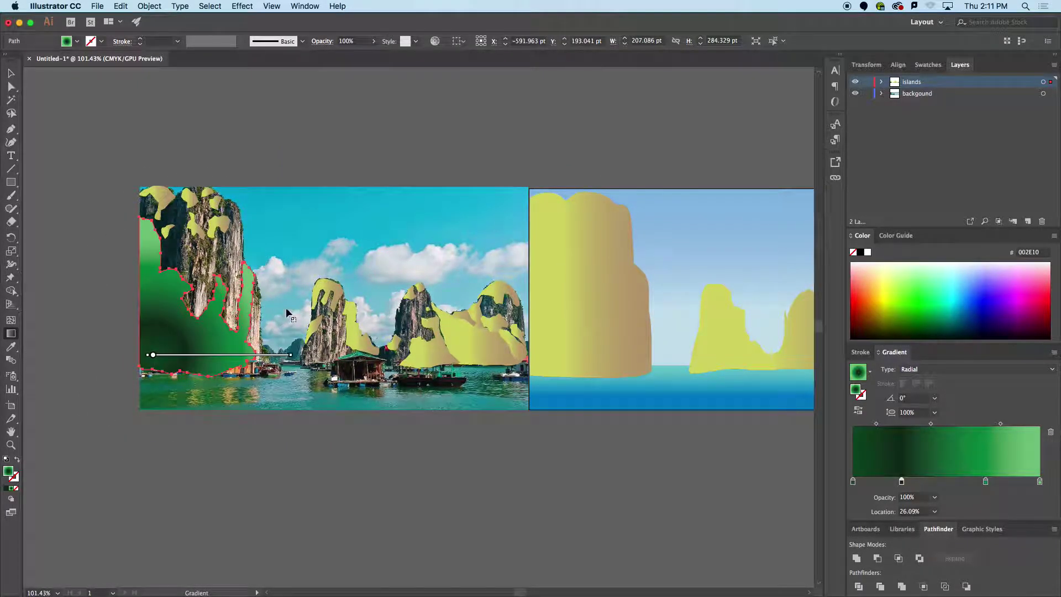
drag(279, 354, 296, 354)
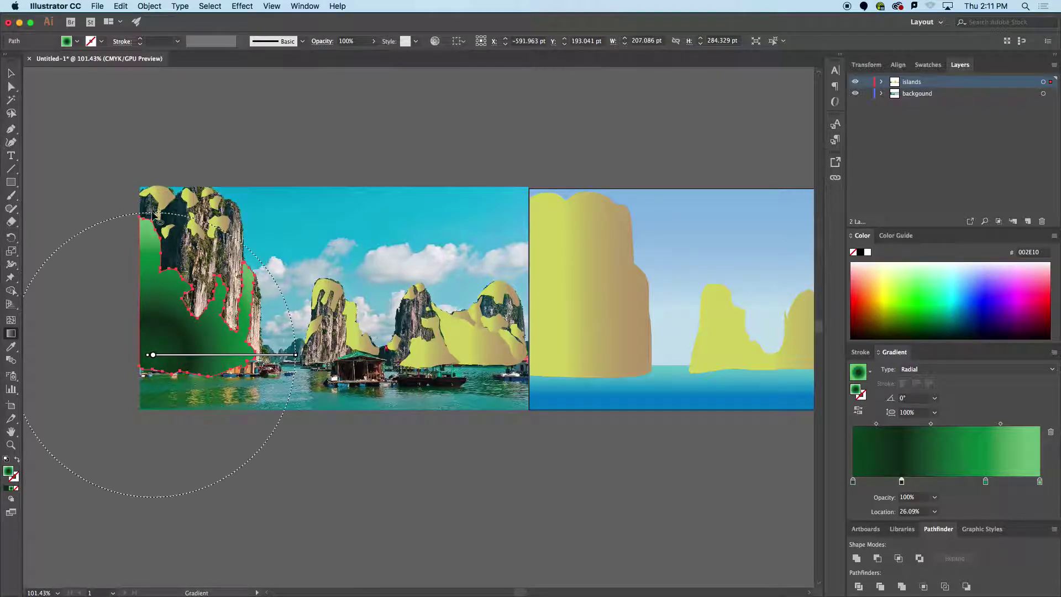
drag(154, 213, 153, 253)
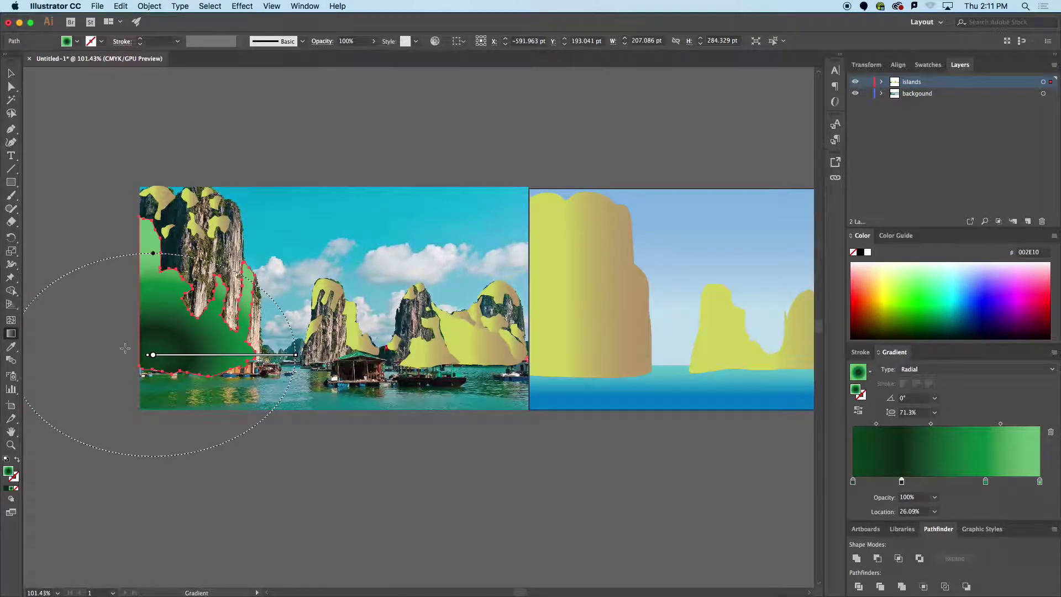
Rotate the radial gradient to 41.3° and shift its centre to the patch's lower-left corner.
scroll(125, 349, left, 5)
drag(114, 343, 135, 444)
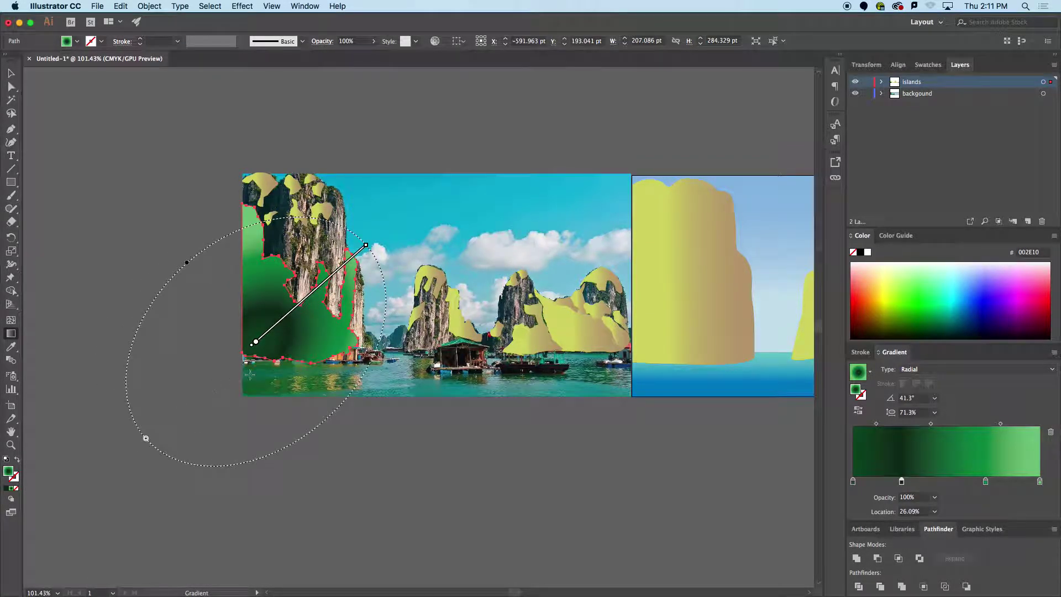
drag(255, 341, 244, 350)
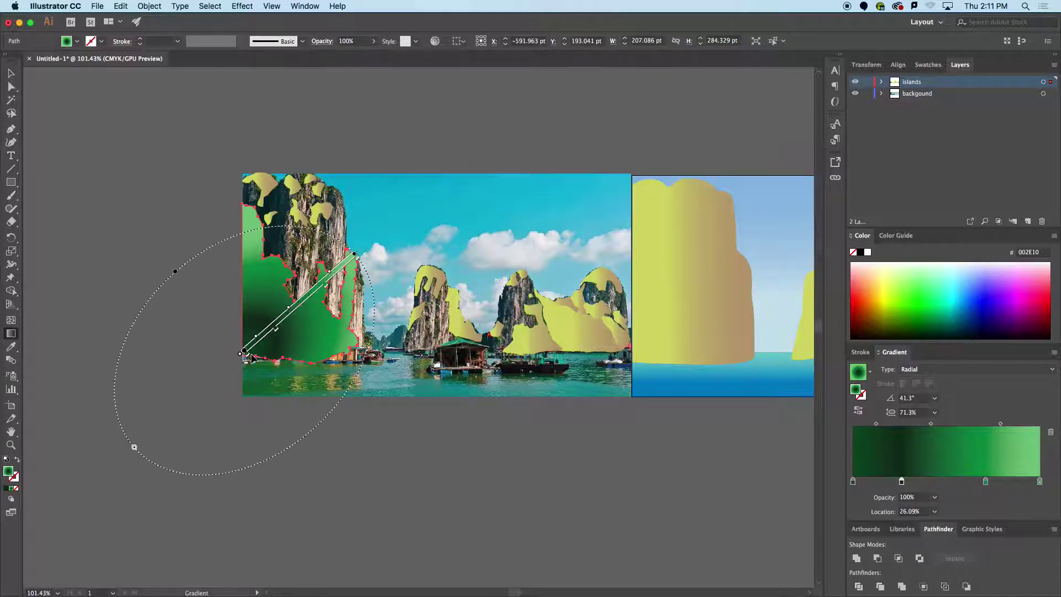
key(v)
key(super+shift+a)
Copy the large patch's green radial gradient to all the greenery patches on the photo with the Eyedropper.
drag(236, 207, 215, 210)
drag(277, 277, 209, 290)
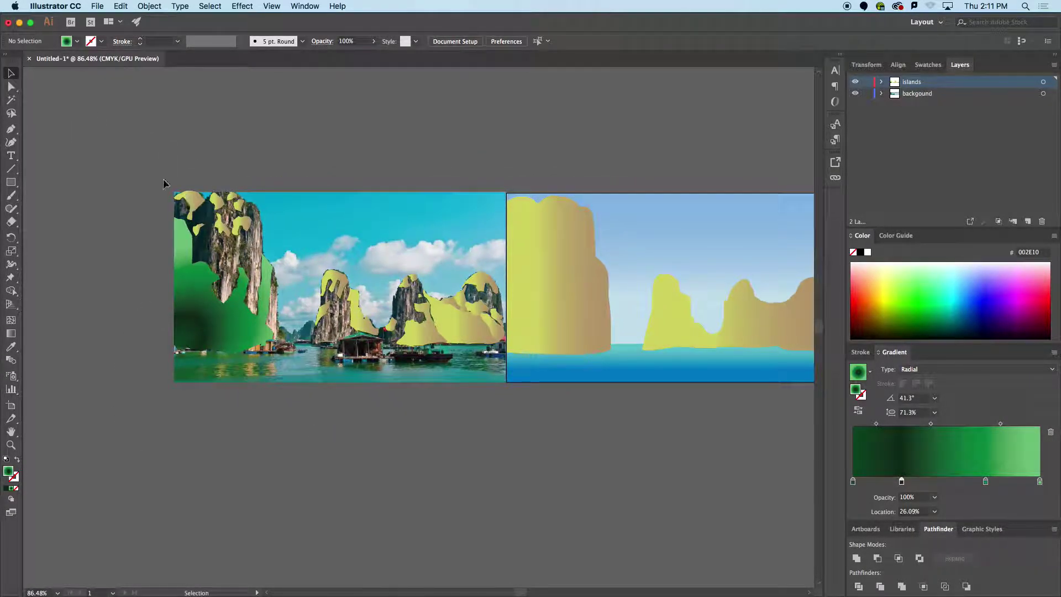
click(510, 437)
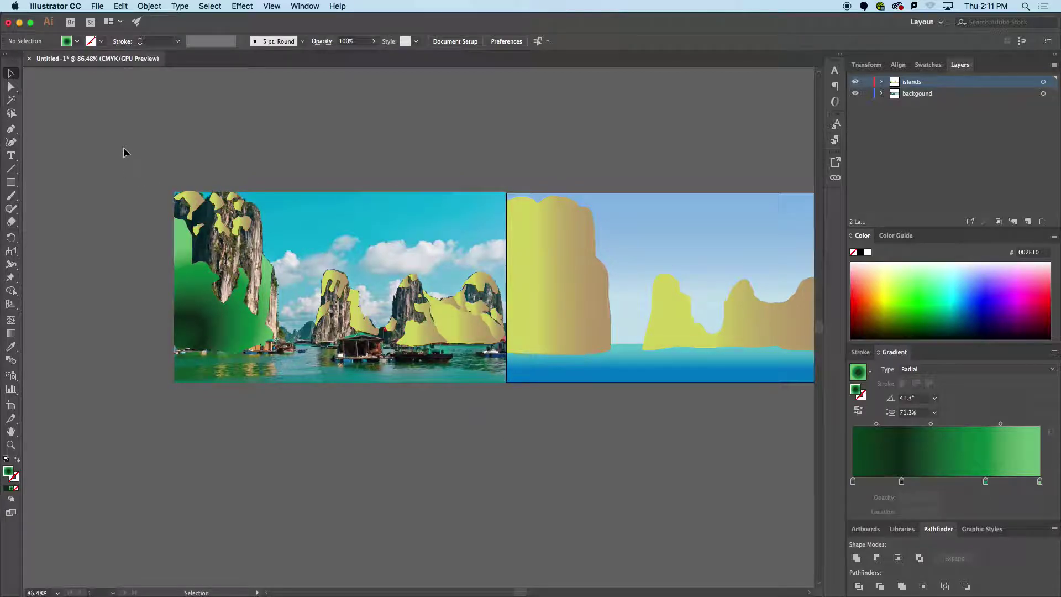
key(super+a)
shift+click(370, 242)
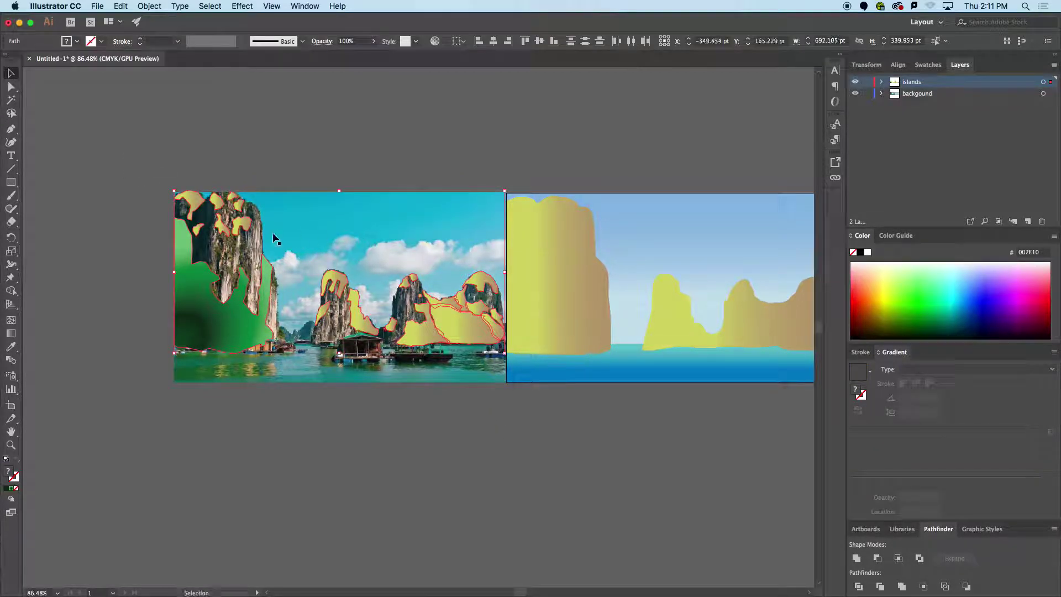
drag(344, 248, 279, 263)
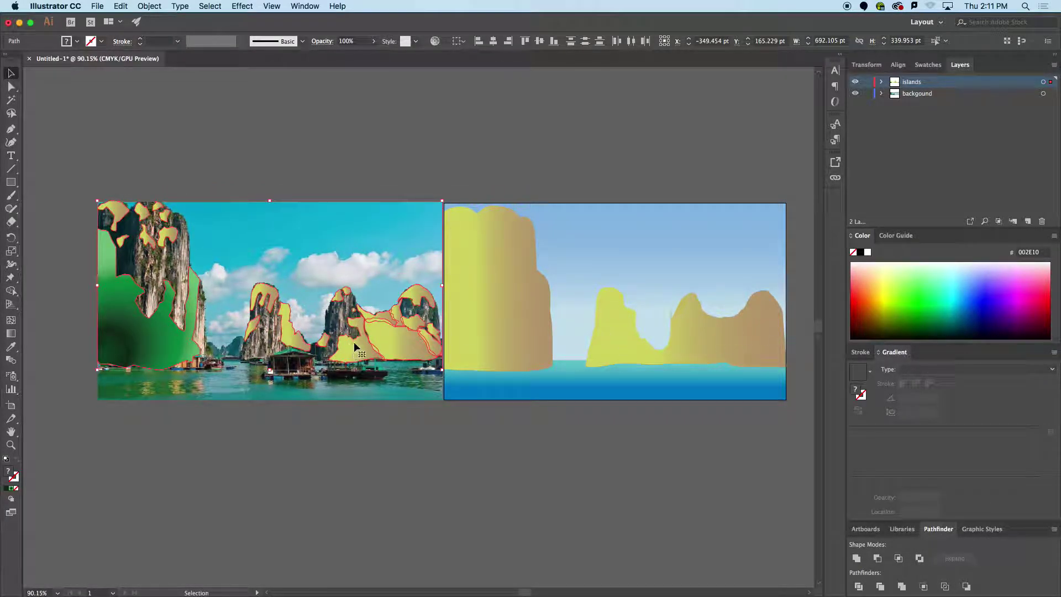
click(11, 347)
click(117, 321)
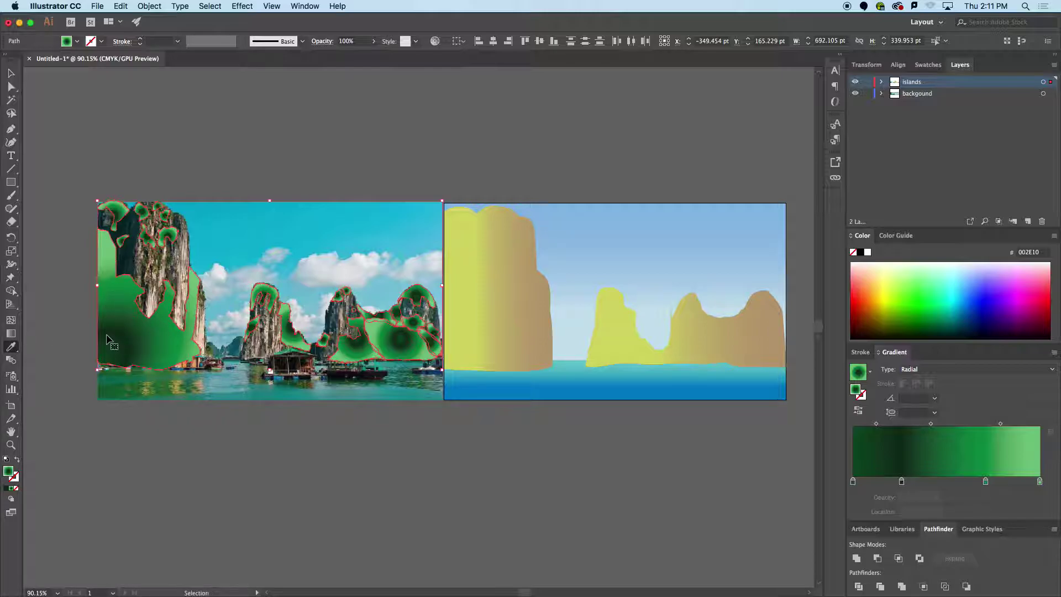
key(super+z)
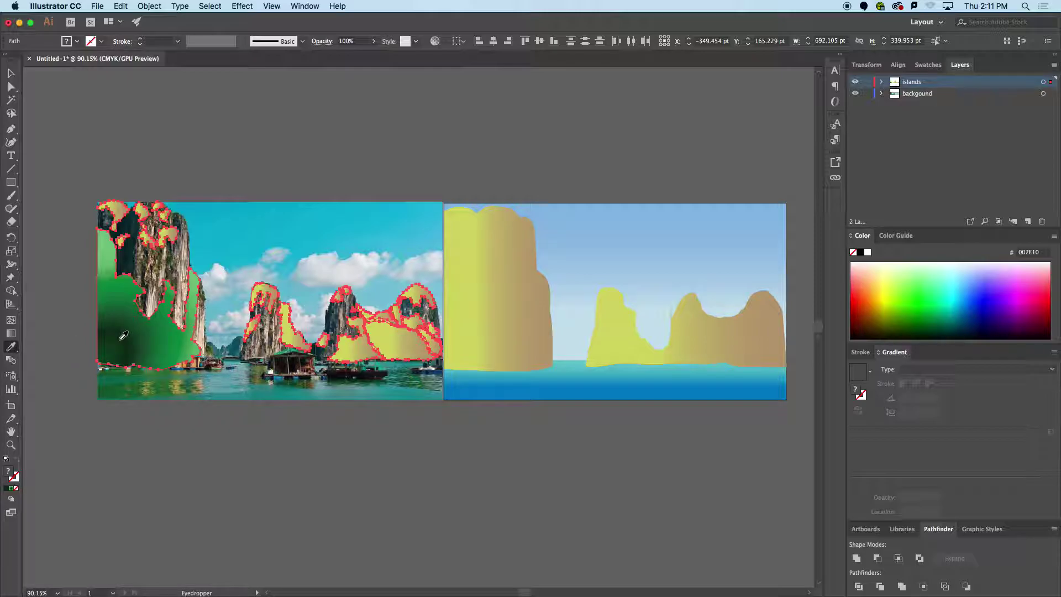
click(137, 326)
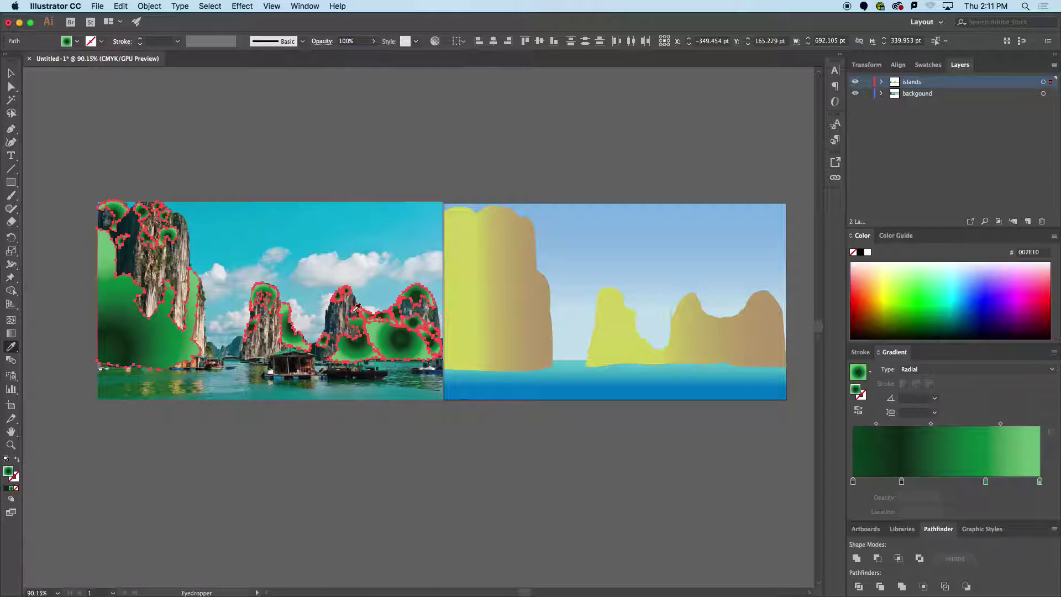
Move all the green patches from the photo onto the matching gradient islands on the artboard.
click(11, 73)
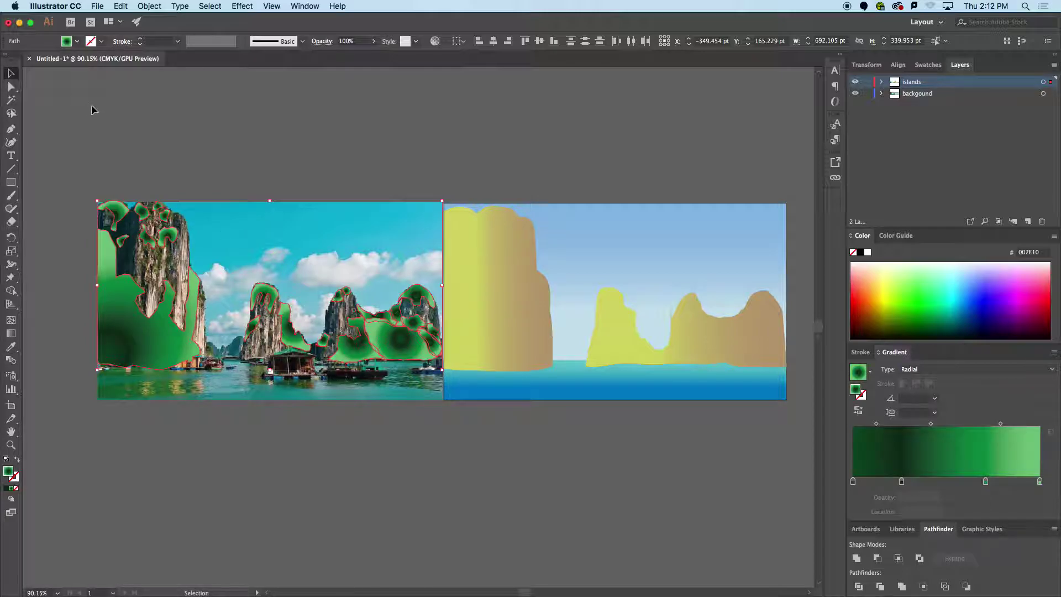
drag(134, 321, 479, 320)
click(548, 449)
drag(548, 449, 512, 444)
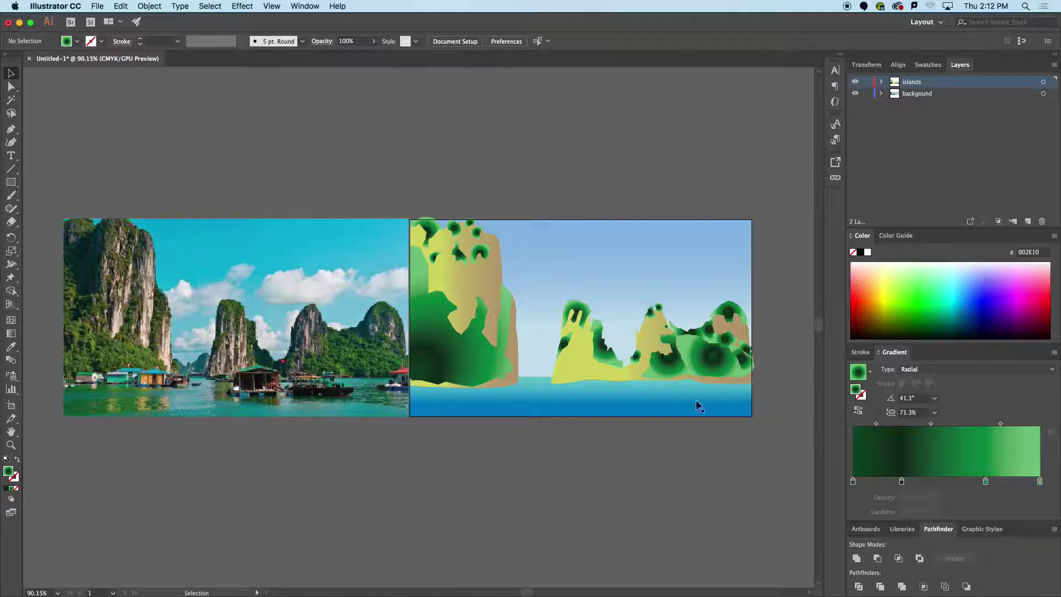
Select every patch sharing the large green patch's fill and stroke, and shift them all slightly down.
click(463, 361)
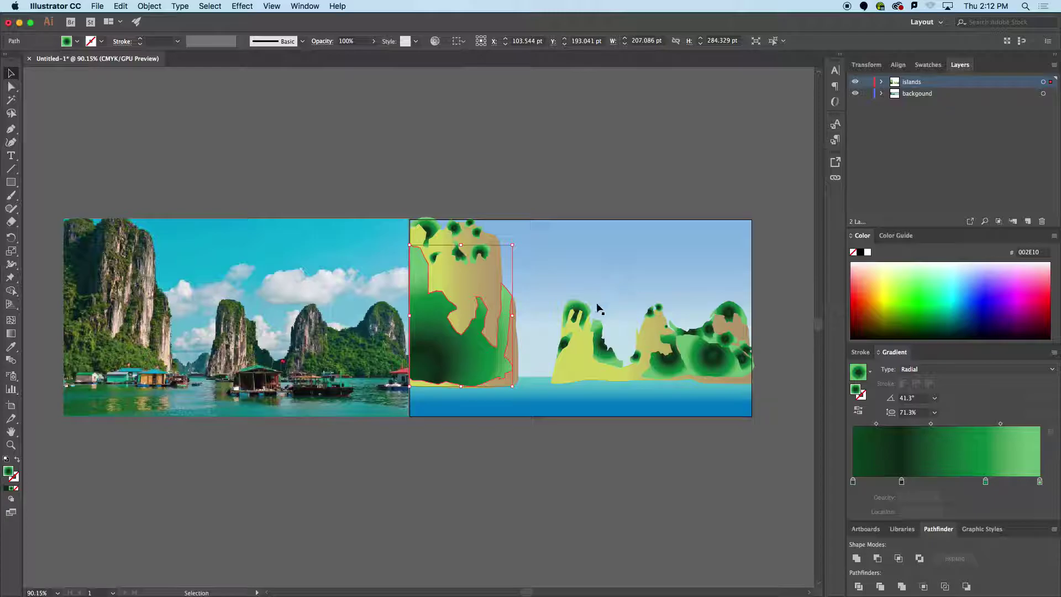
click(467, 187)
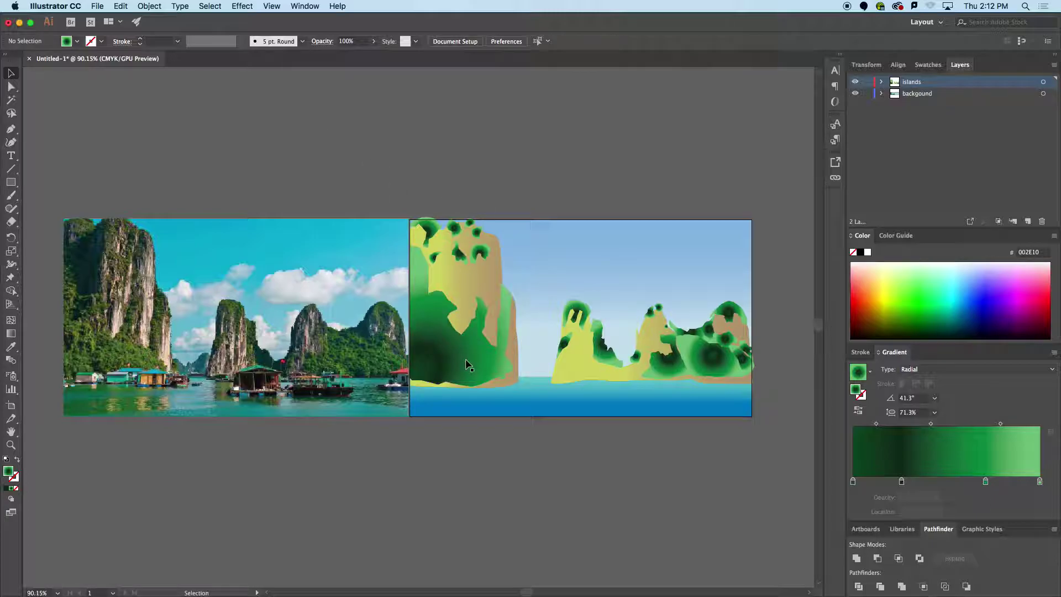
click(470, 360)
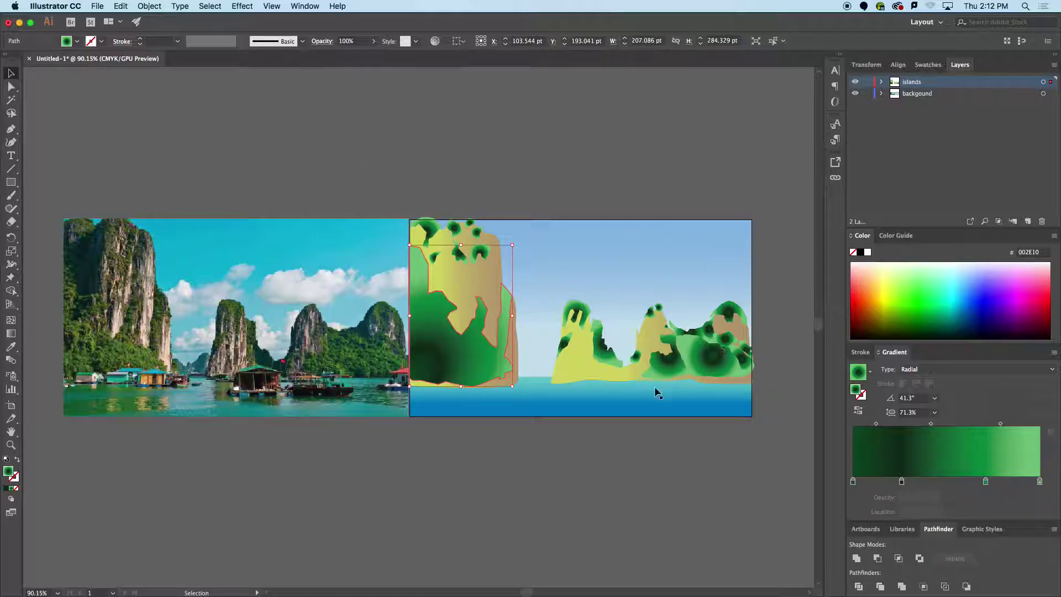
click(480, 185)
click(424, 226)
right_click(434, 294)
click(217, 6)
mouse_move(307, 106)
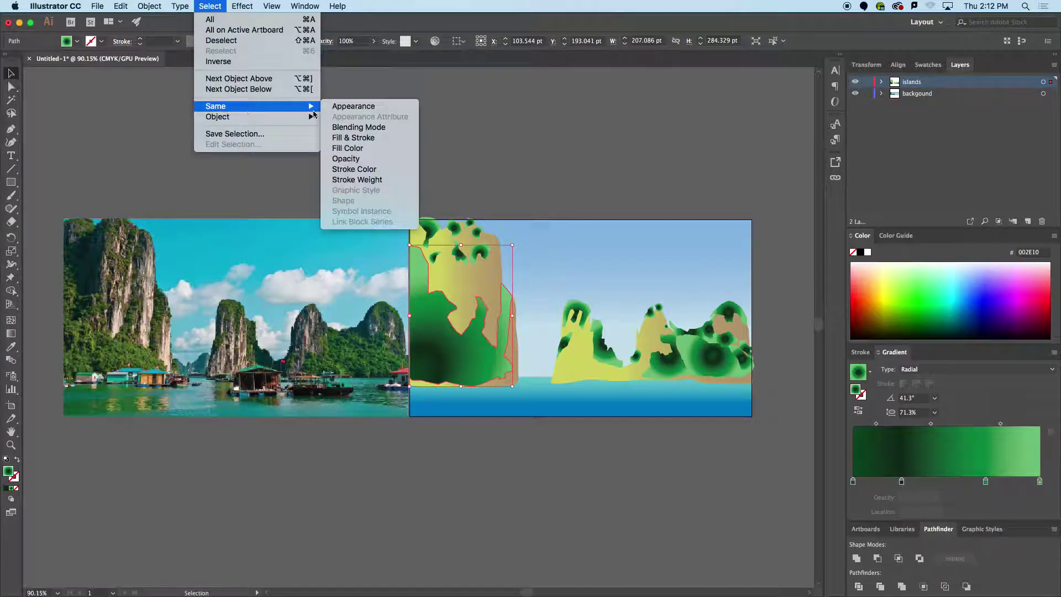
click(348, 140)
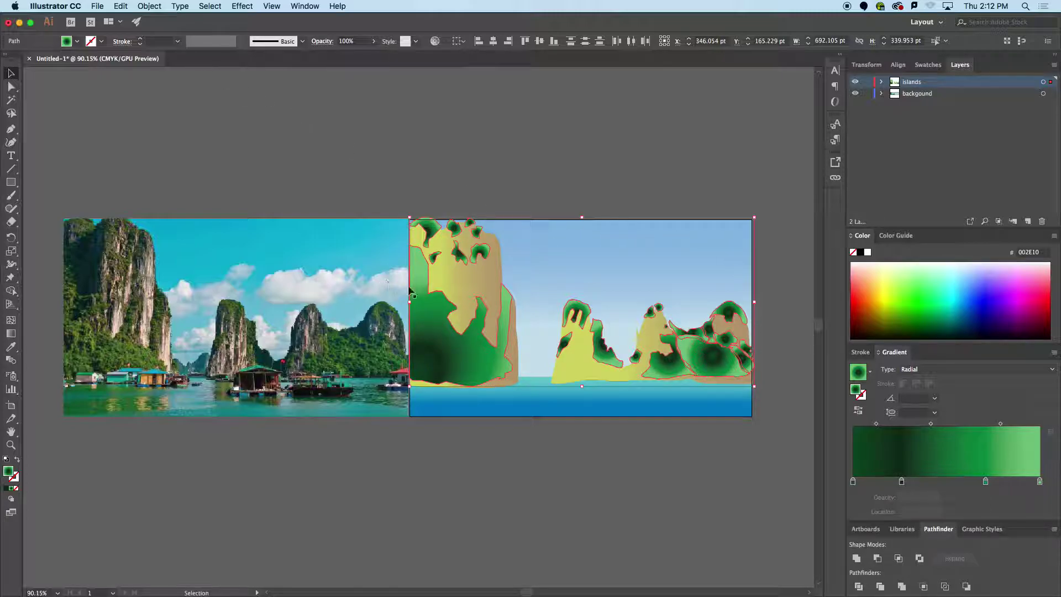
drag(469, 365, 467, 375)
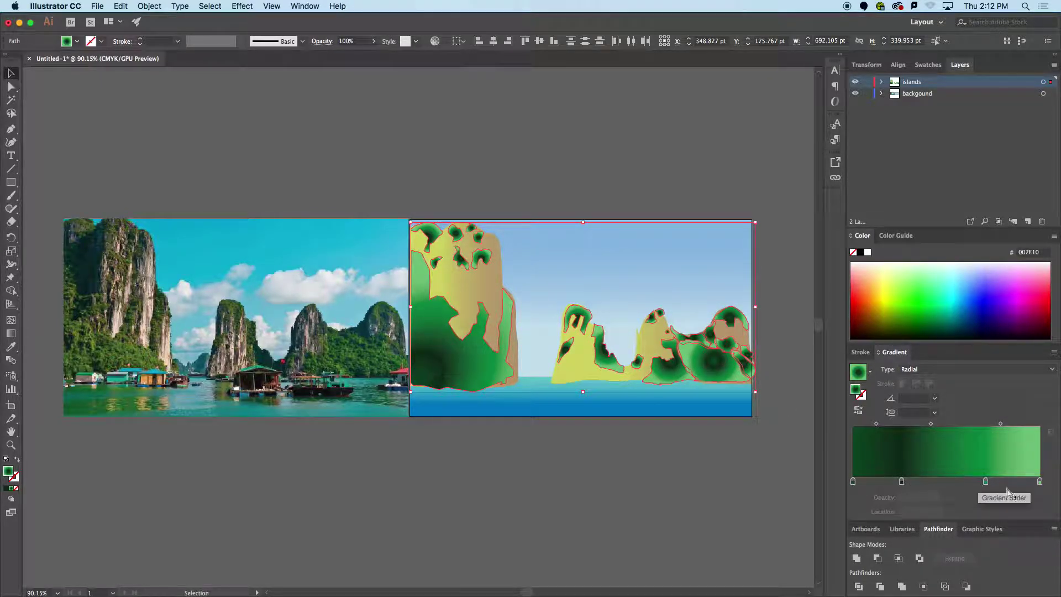
Darken the patches' last gradient stop to K 67, remove the bright green stop, and move the darkest stop to 58.27%.
double_click(1040, 484)
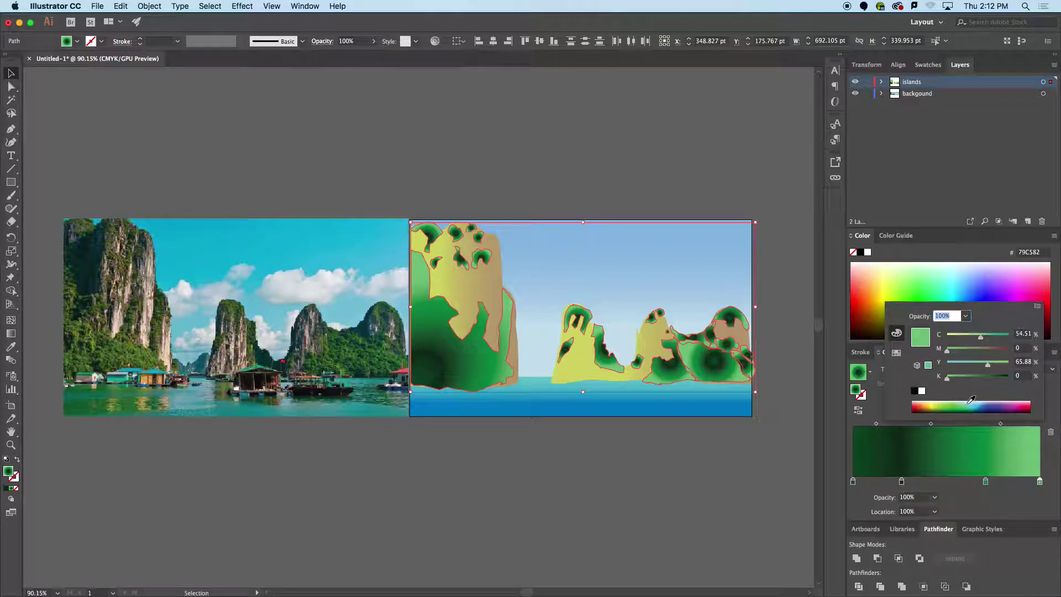
click(989, 378)
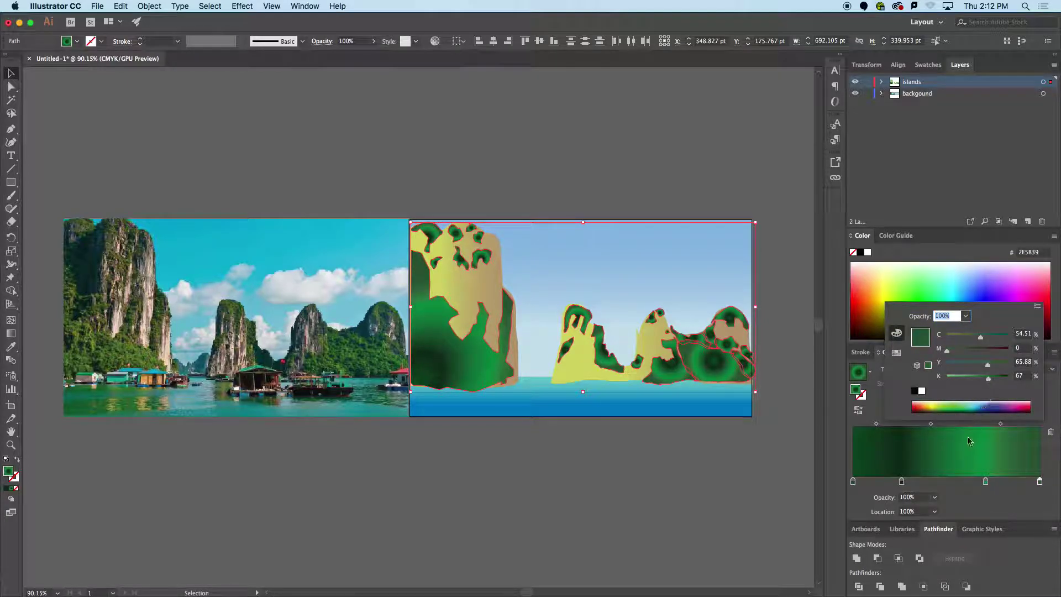
click(903, 483)
drag(907, 483, 935, 486)
drag(854, 483, 987, 511)
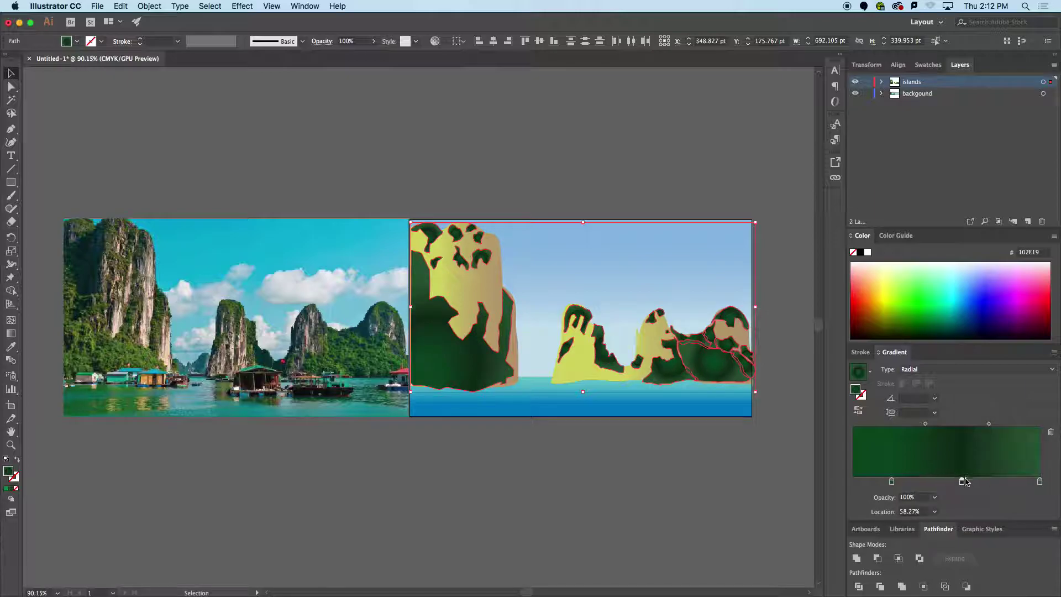
drag(891, 483, 897, 483)
Add a green 098040 stop at 1.6% to the start of the patches' radial gradient.
double_click(857, 483)
click(958, 403)
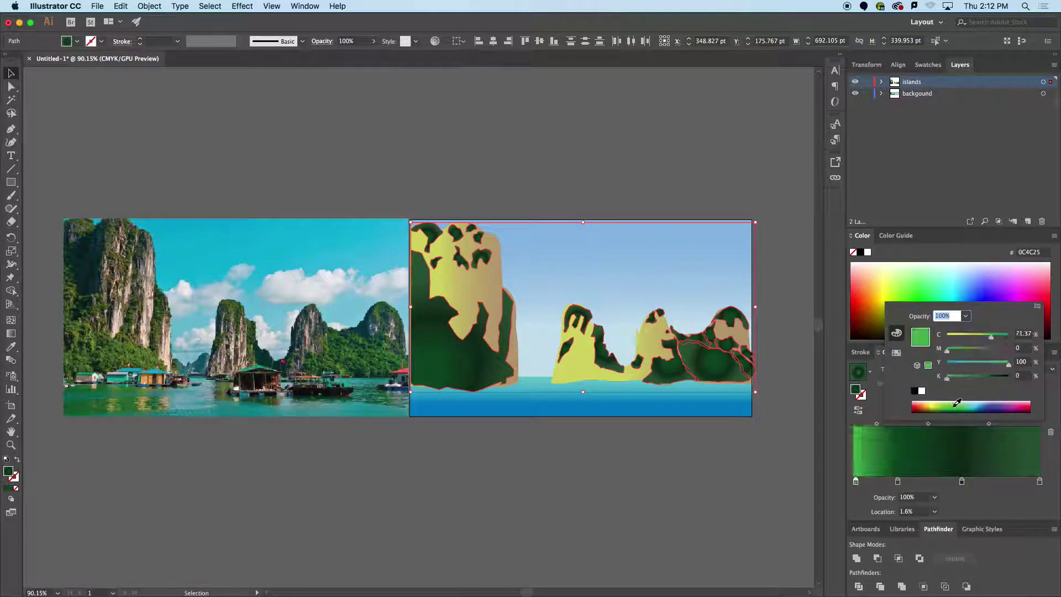
click(962, 406)
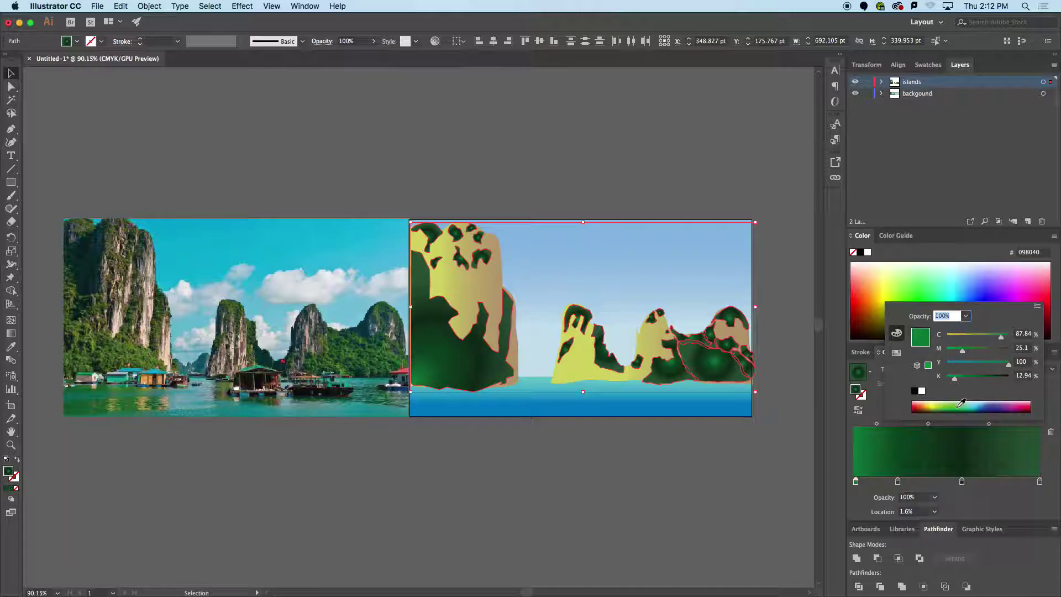
click(587, 189)
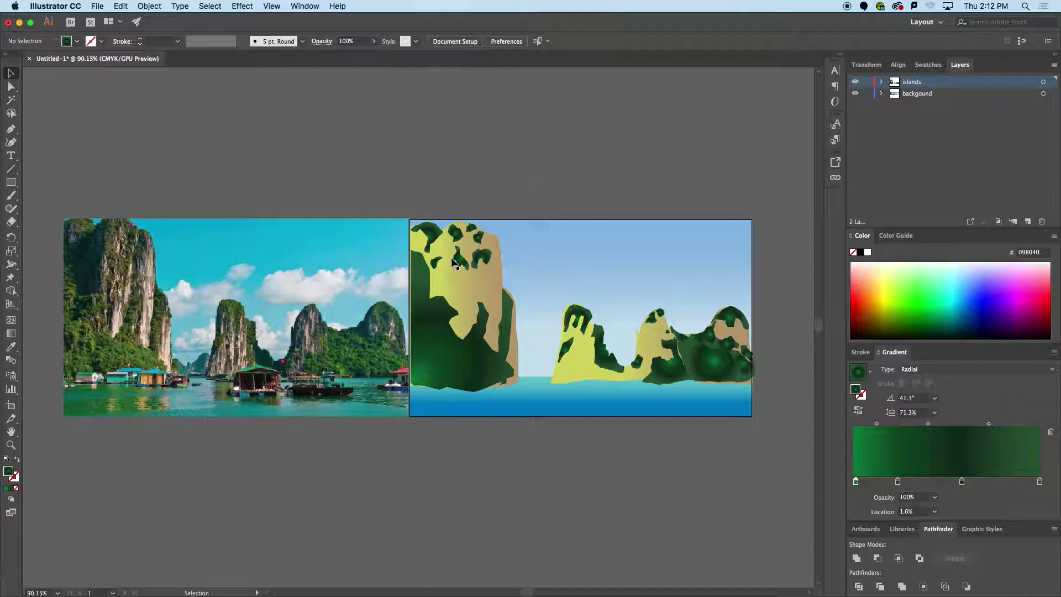
Adjust the placement of the green patches on the islands, nudging the one in the saddle between the two rightmost islands 3 pt left.
click(431, 236)
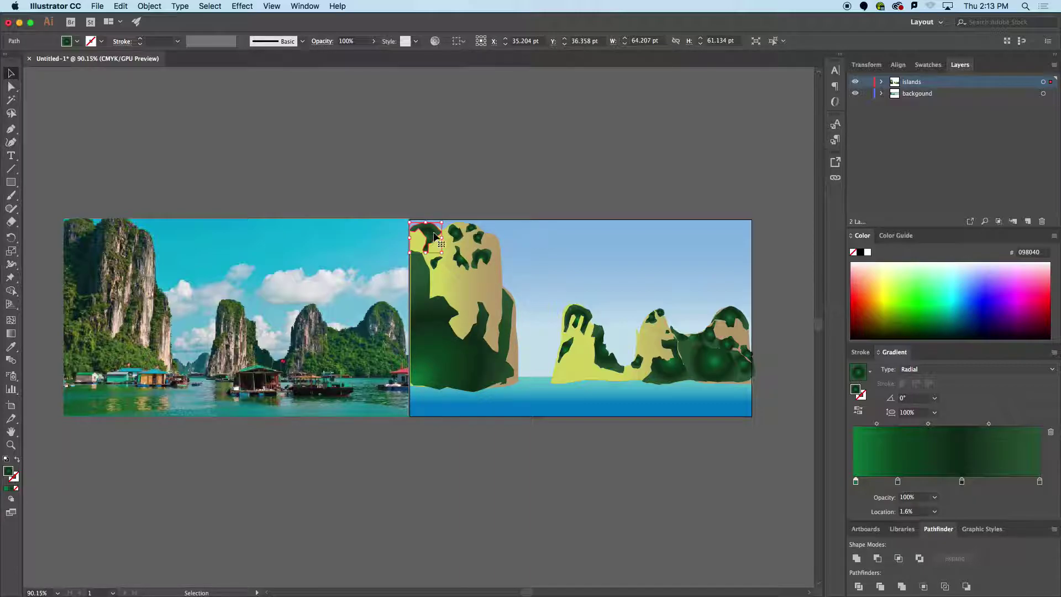
click(457, 234)
click(473, 228)
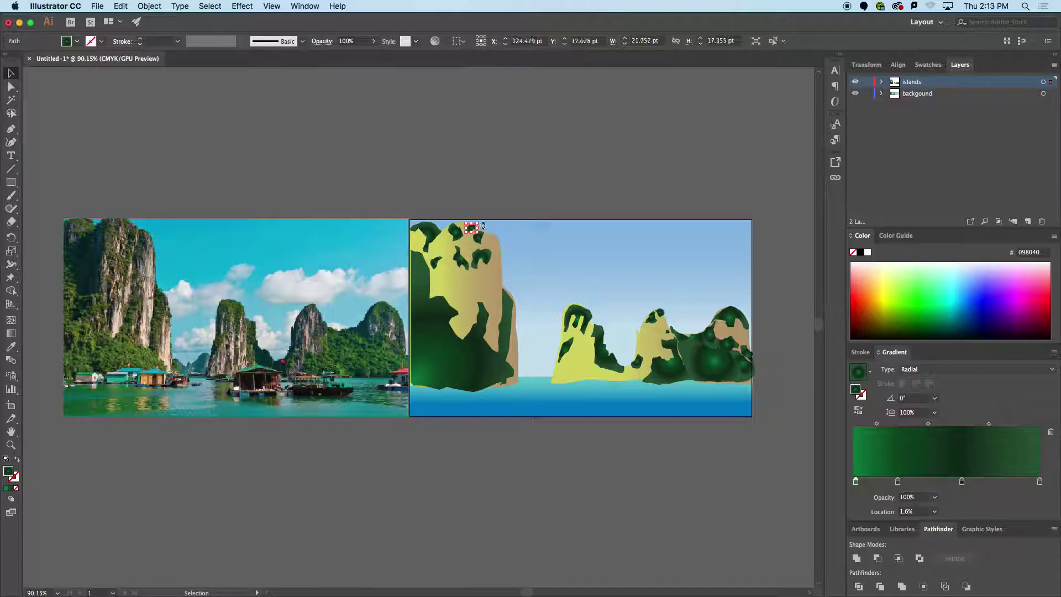
drag(479, 238, 485, 244)
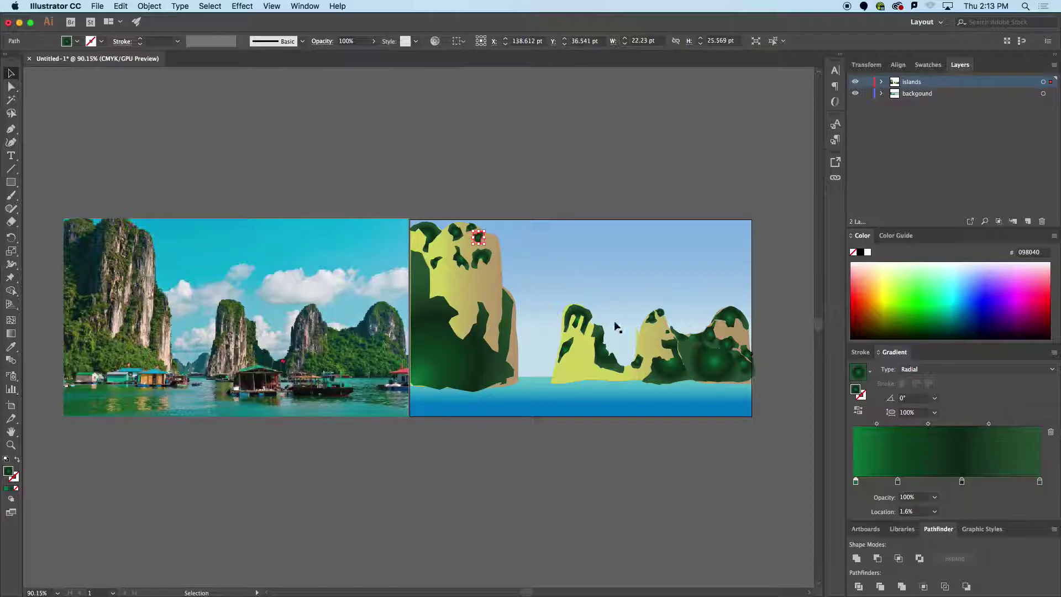
click(582, 315)
click(731, 318)
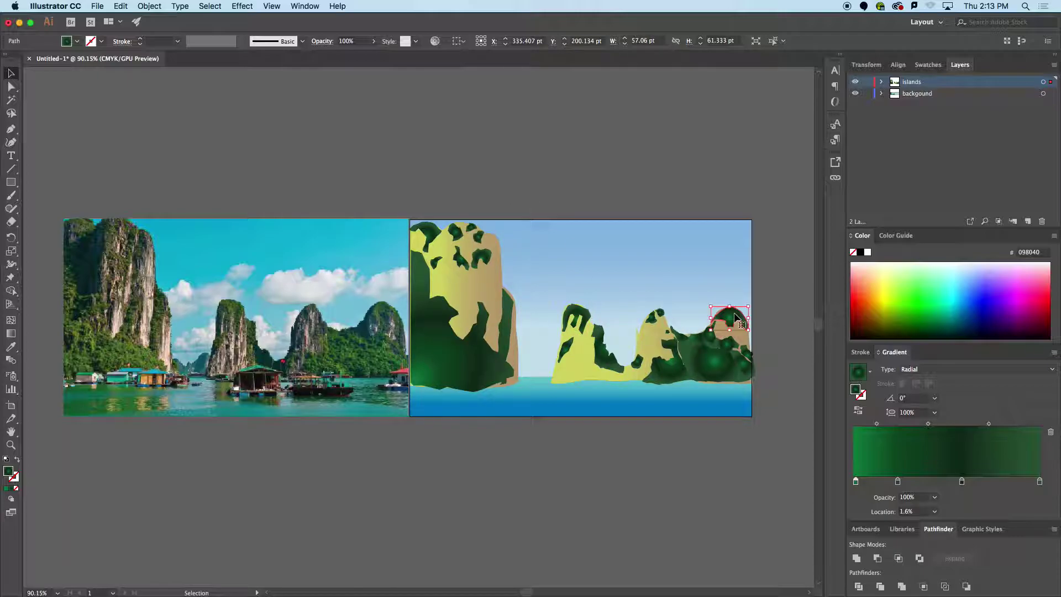
drag(724, 318, 684, 340)
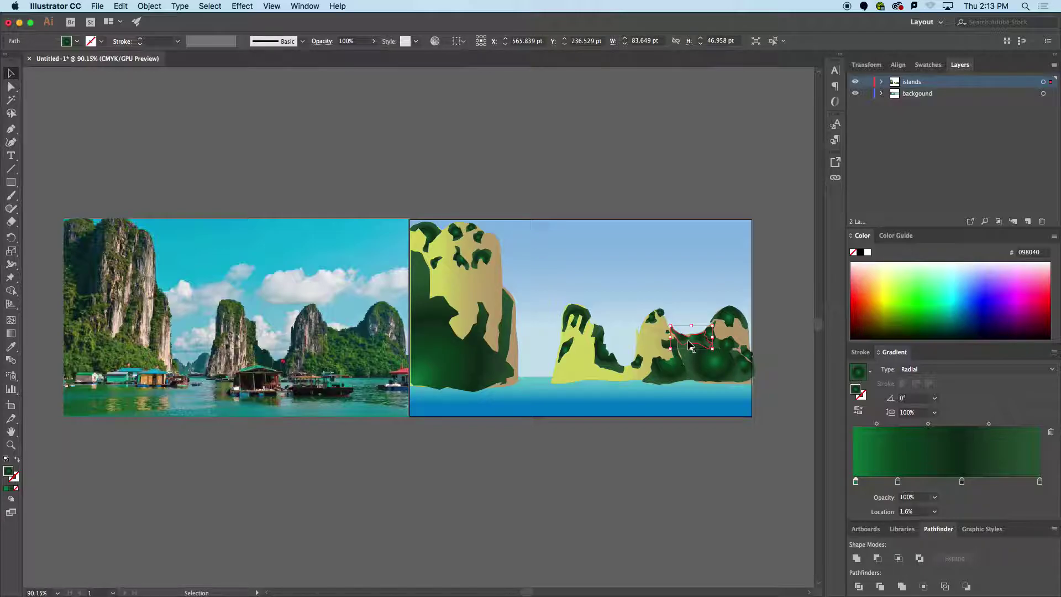
key(Left)
key(Left)
key(Left)
scroll(711, 311, up, 5)
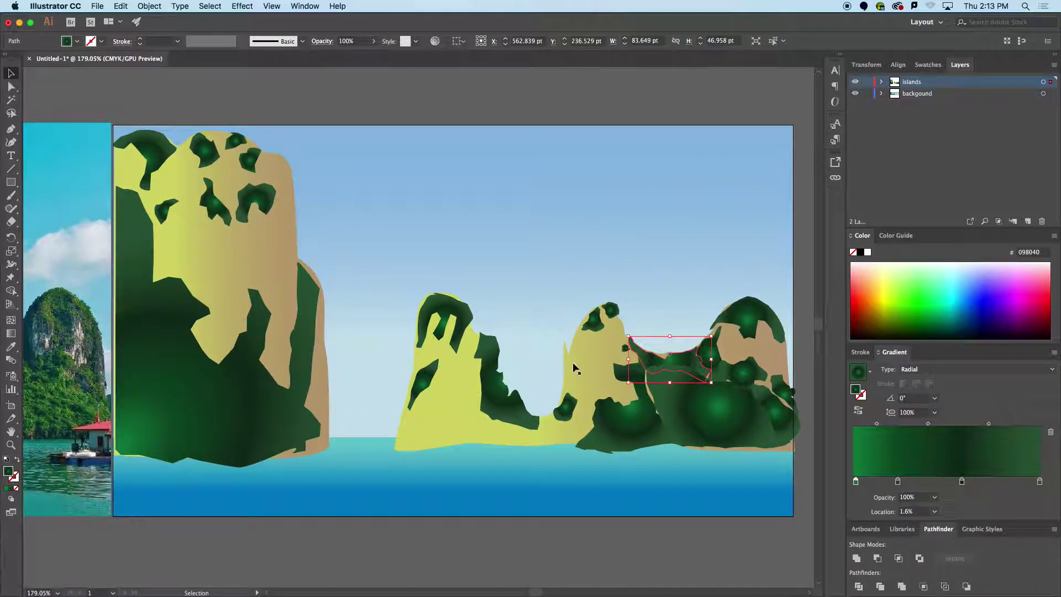
click(465, 319)
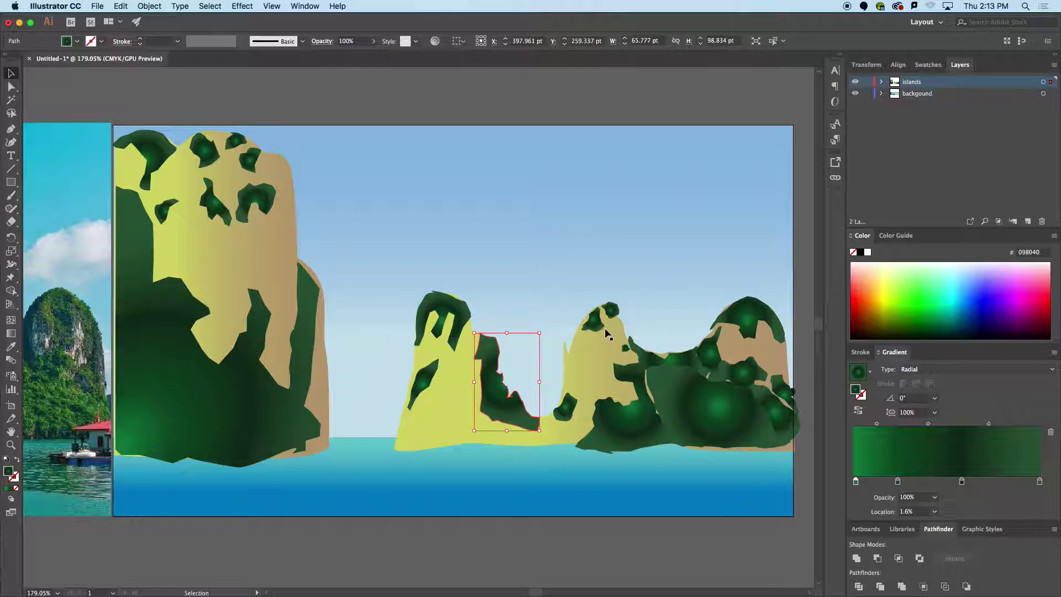
click(613, 313)
click(311, 295)
Examine the recoloured greenery on the islands up close and compare it with the reference photo.
key(space)
drag(552, 327, 401, 349)
key(super+space)
drag(303, 393, 217, 395)
key(space)
drag(216, 395, 377, 344)
drag(279, 412, 281, 418)
right_click(374, 470)
key(super+space)
drag(448, 371, 480, 434)
click(426, 488)
key(space)
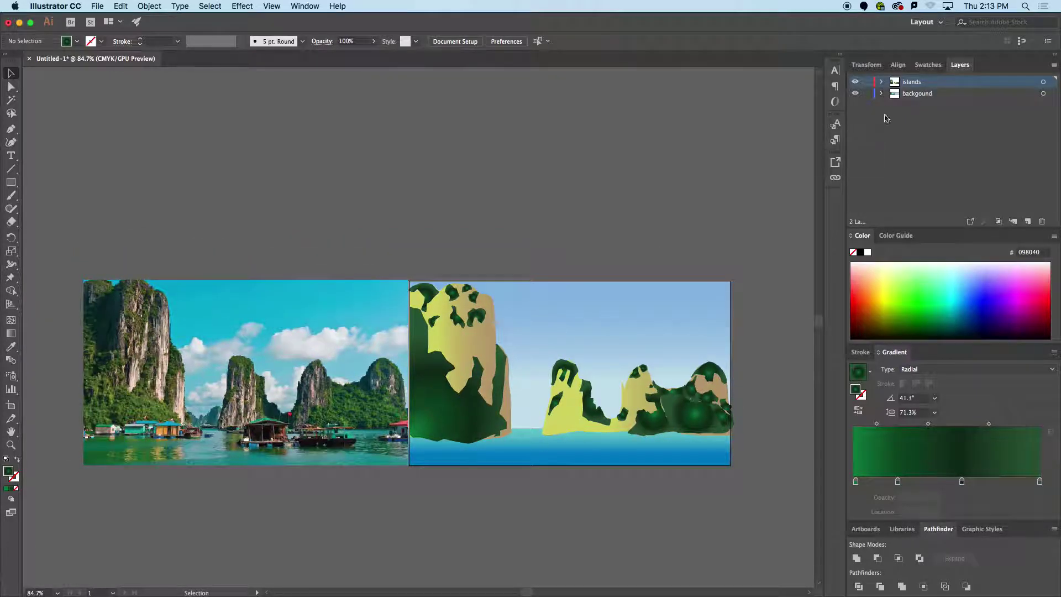
Create a new layer directly above the background layer and name it clouds.
click(895, 95)
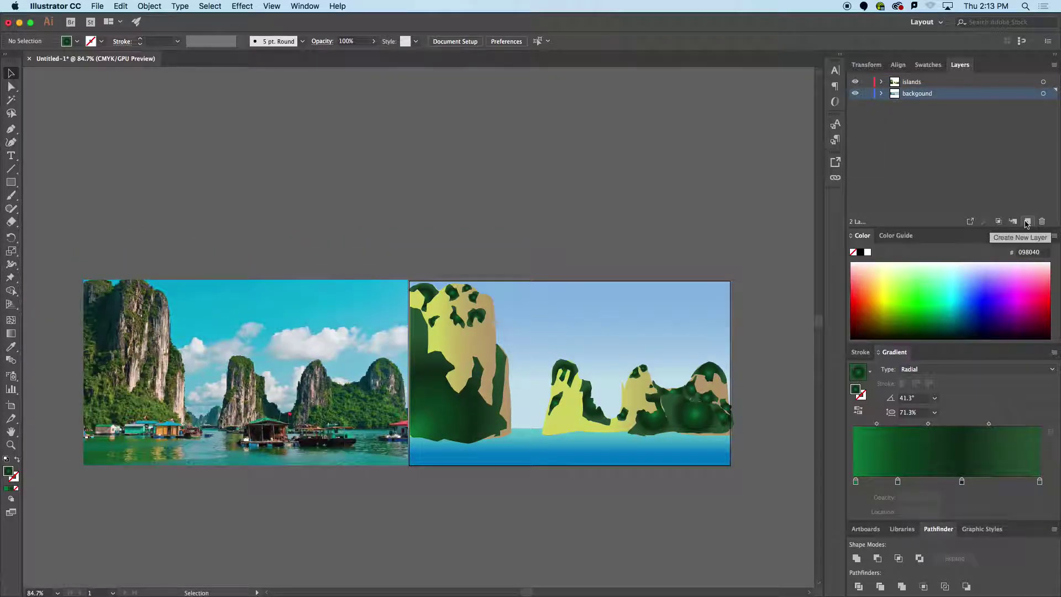
click(1027, 221)
double_click(914, 94)
text(clo)
key(Return)
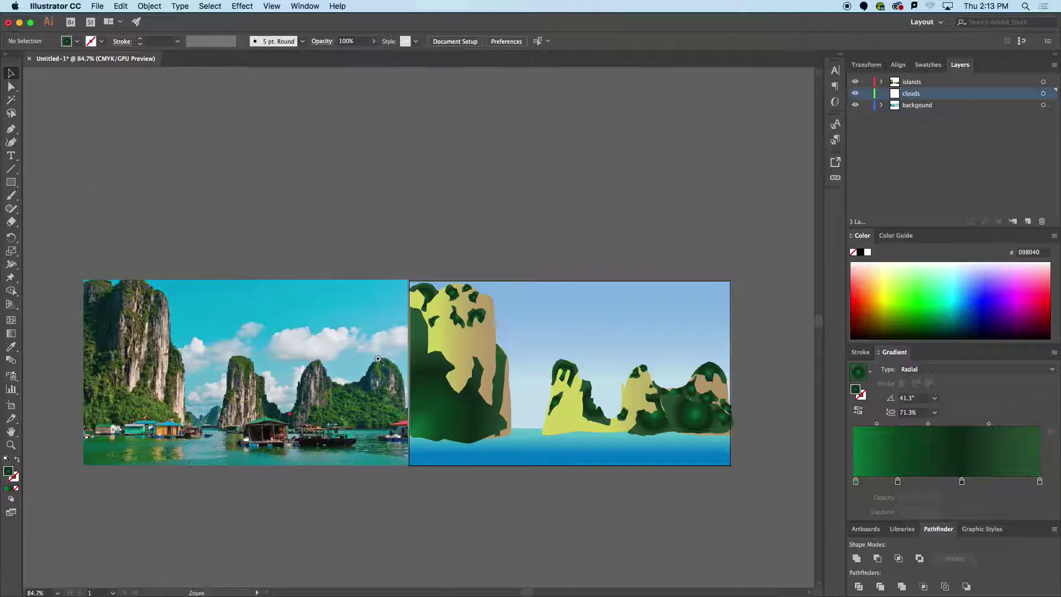
Trace the cloud above the middle of the photo with the Pen tool and swap its fill and stroke to leave an outline.
scroll(425, 356, up, 3)
click(426, 357)
click(10, 129)
scroll(262, 341, up, 1)
click(217, 343)
click(223, 336)
click(227, 329)
click(232, 319)
click(250, 312)
click(257, 310)
click(267, 308)
click(274, 307)
click(282, 313)
click(285, 321)
click(280, 334)
click(288, 340)
drag(262, 362, 231, 336)
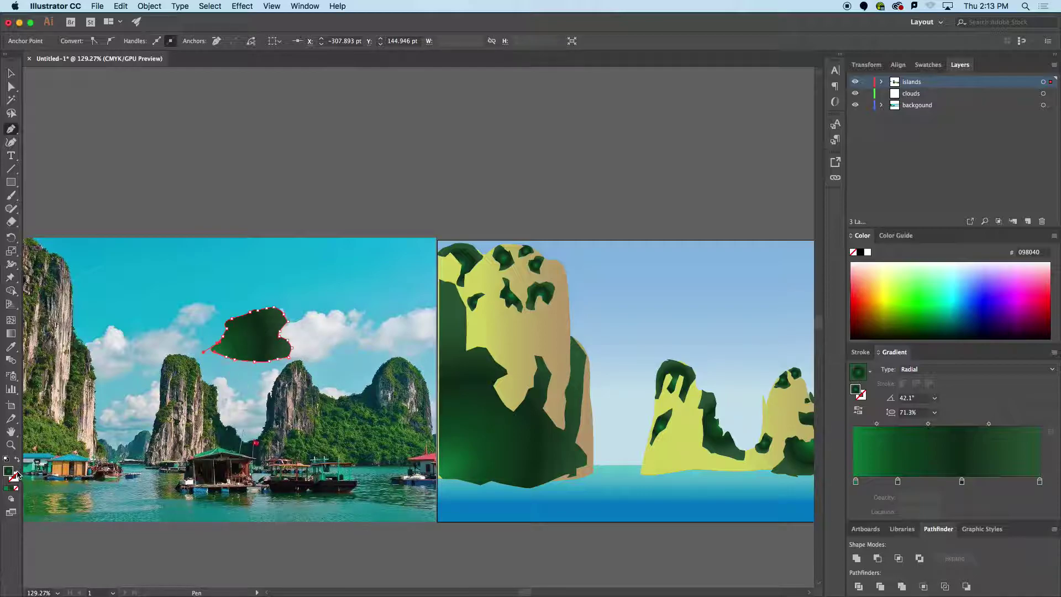
click(17, 461)
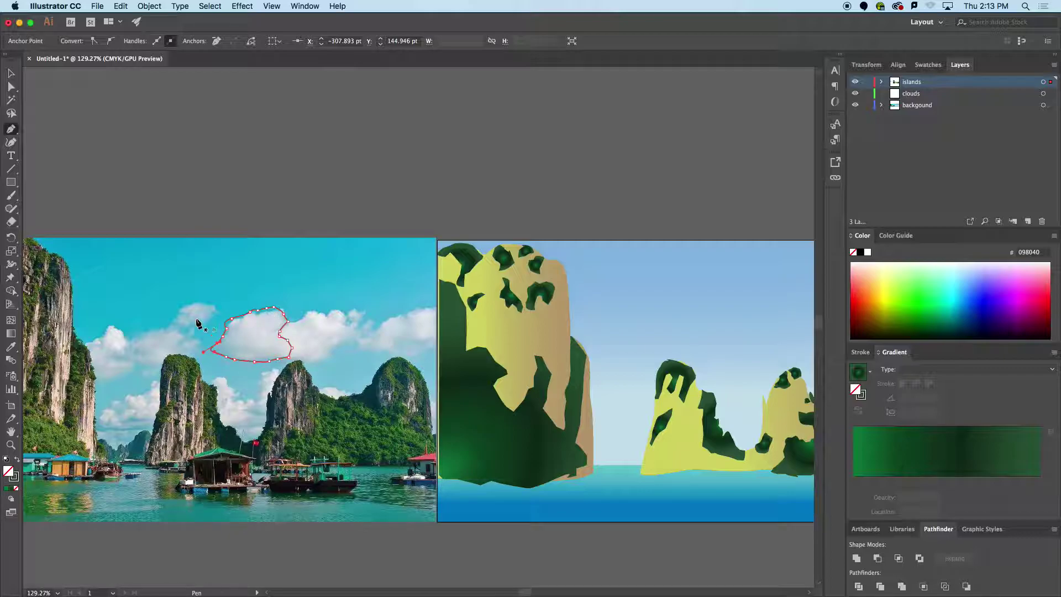
Trace the small cloud above the left rock tower on the photo as a closed outline.
click(175, 320)
click(182, 308)
click(188, 306)
click(193, 305)
click(197, 301)
click(205, 302)
click(215, 305)
click(212, 315)
click(207, 322)
click(197, 325)
click(186, 327)
click(175, 320)
drag(175, 321, 180, 314)
Trace the cloud emerging beside the tall left cliff on the photo as a closed outline.
click(108, 331)
click(112, 327)
click(117, 323)
click(123, 330)
click(126, 340)
click(126, 347)
click(116, 349)
click(111, 357)
click(121, 359)
click(134, 361)
click(131, 371)
click(114, 378)
click(102, 381)
click(74, 374)
click(68, 356)
click(82, 343)
click(90, 342)
click(98, 338)
click(107, 331)
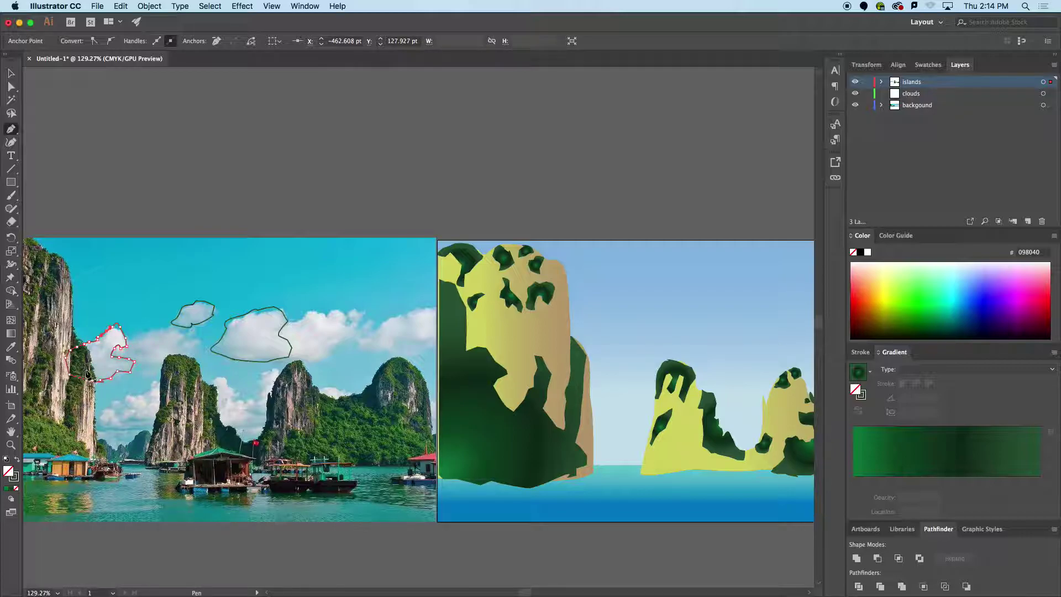
Trace the cloud between the cliffside cloud and the small upper cloud as a closed outline overlapping its neighbour.
click(145, 335)
drag(155, 331, 162, 330)
click(173, 323)
click(187, 325)
click(195, 335)
click(198, 346)
click(195, 357)
click(179, 363)
click(162, 368)
click(153, 368)
click(137, 365)
click(122, 359)
click(112, 360)
click(113, 349)
click(118, 341)
click(126, 339)
click(133, 338)
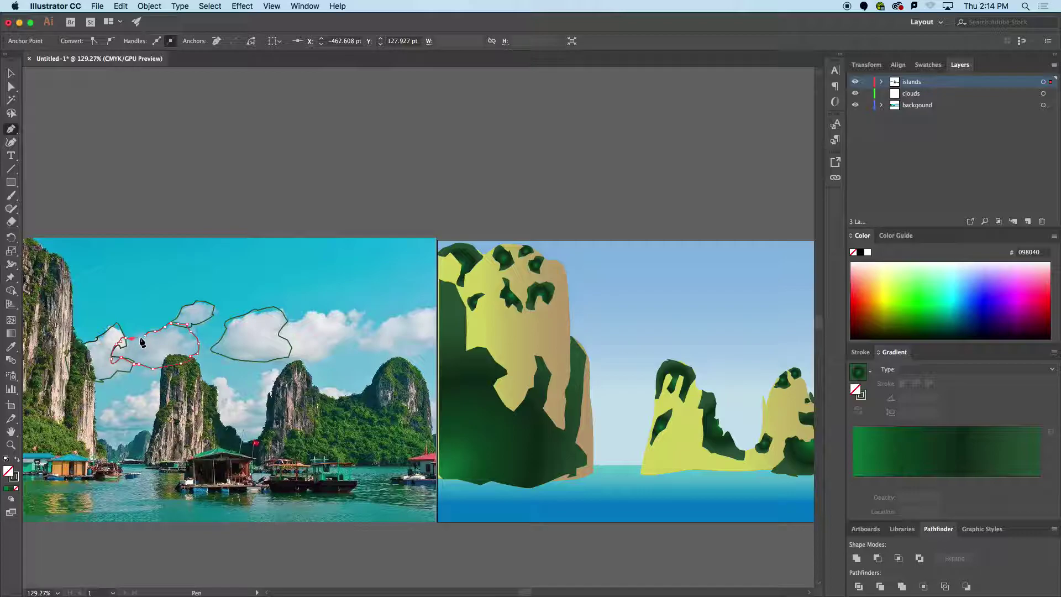
click(146, 334)
Trace the large low cloud behind the middle rock tower on the photo as a closed outline.
key(super+shift+a)
click(126, 395)
click(144, 387)
click(160, 381)
click(168, 376)
click(181, 373)
click(194, 376)
click(209, 380)
click(222, 385)
click(236, 390)
click(239, 398)
click(245, 403)
click(246, 410)
click(259, 417)
click(264, 424)
click(260, 429)
click(242, 430)
drag(231, 428, 207, 431)
click(183, 429)
click(169, 428)
click(154, 430)
click(141, 430)
click(124, 436)
click(111, 435)
click(100, 431)
click(96, 428)
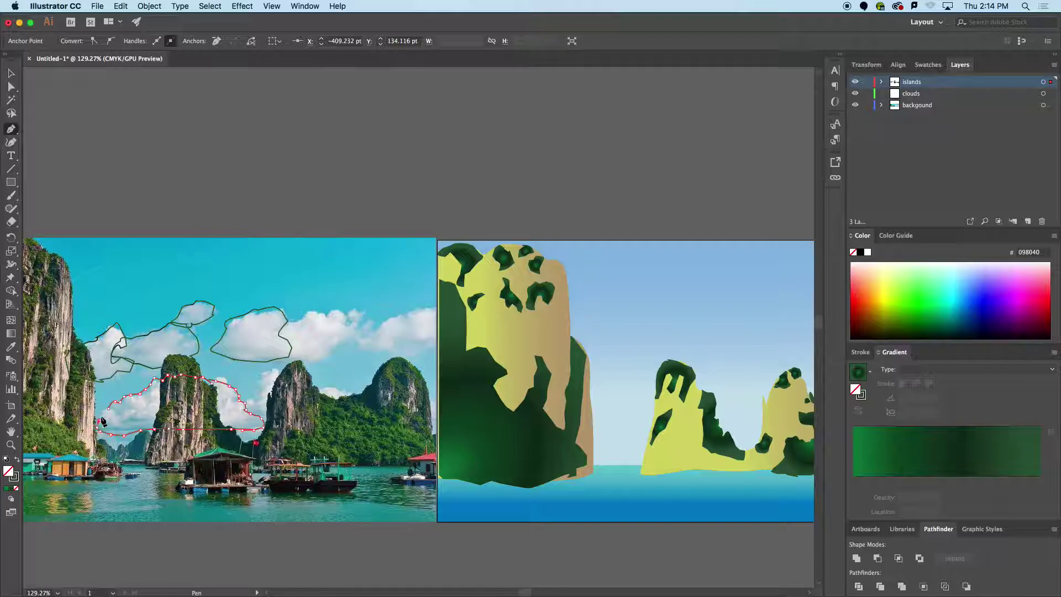
click(109, 409)
Trace a small inner cloud shape inside the low cloud, just beside the middle rock tower.
click(130, 415)
click(132, 407)
drag(138, 404, 131, 416)
click(150, 403)
click(158, 401)
click(161, 409)
click(155, 418)
click(139, 421)
click(135, 406)
Trace an inner shape within the outlined cloud above the gap between the two central rock towers.
click(229, 343)
click(240, 333)
click(251, 329)
click(259, 325)
click(269, 330)
click(273, 338)
click(284, 347)
click(280, 353)
click(265, 352)
click(255, 355)
click(247, 355)
click(241, 354)
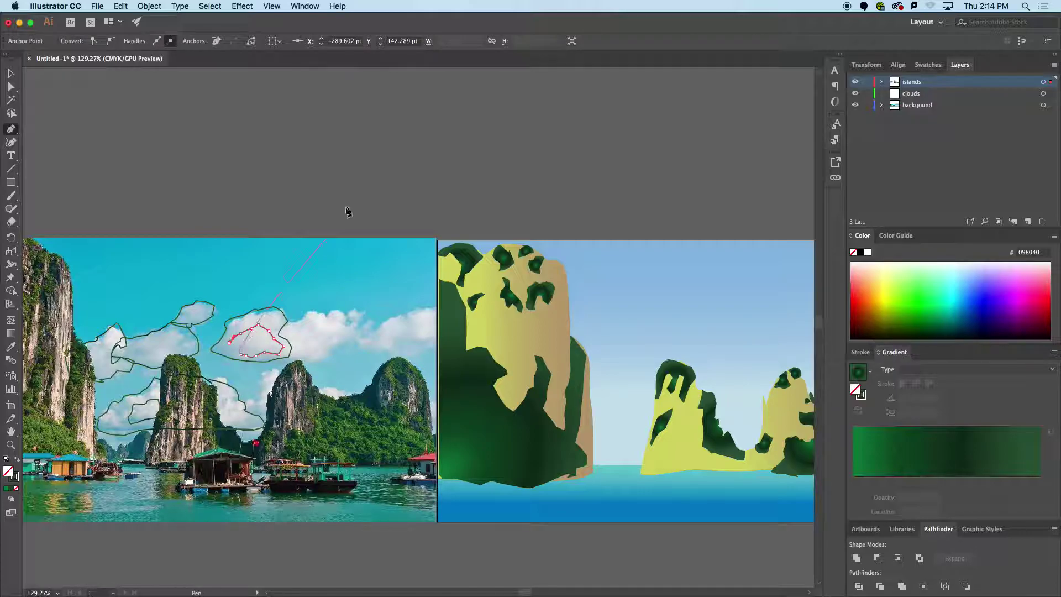
drag(229, 343, 247, 332)
Trace the neighbouring bright cloud above the second rock tower as a closed outline overlapping the cloud beside it.
click(303, 317)
click(310, 312)
click(321, 315)
click(326, 316)
click(332, 316)
click(338, 322)
drag(344, 325, 354, 334)
click(339, 341)
click(334, 348)
click(325, 358)
click(314, 361)
click(303, 358)
click(290, 358)
click(280, 355)
click(269, 353)
click(269, 340)
click(271, 328)
click(276, 321)
click(283, 321)
click(293, 320)
click(301, 320)
Trace a small cloud puff along the upper edge of the bright cloud as a closed overlapping outline.
click(299, 308)
click(332, 310)
click(337, 308)
click(340, 314)
click(347, 314)
click(363, 310)
click(369, 314)
click(367, 321)
click(359, 325)
click(354, 327)
click(345, 330)
click(335, 327)
click(328, 323)
click(319, 324)
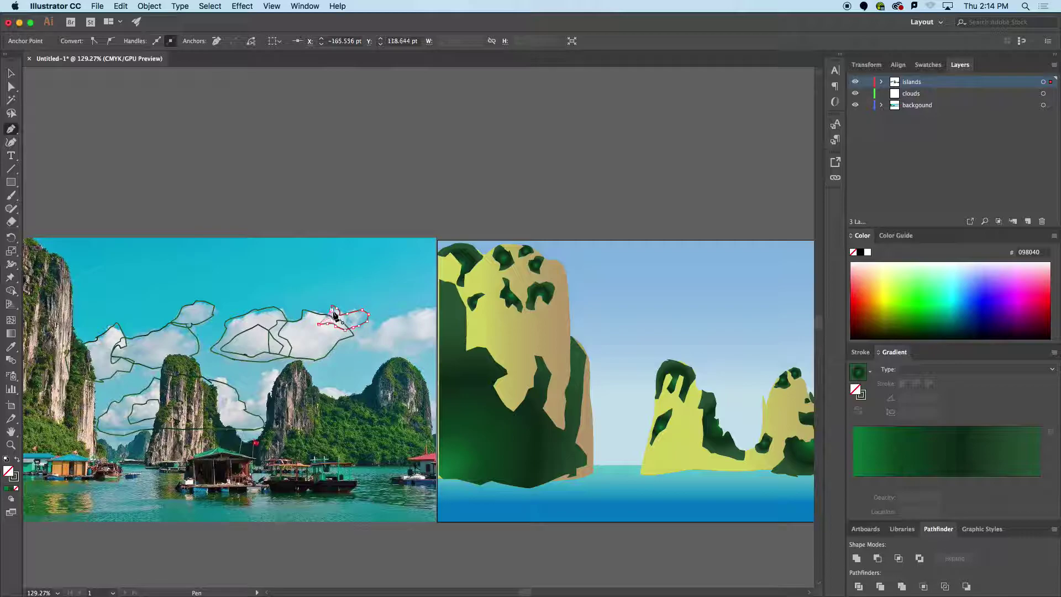
click(332, 307)
Trace the cloud above the photo's rightmost rock tower as a closed outline.
scroll(321, 287, right, 3)
scroll(321, 288, down, 2)
click(309, 285)
click(316, 281)
click(323, 279)
click(339, 277)
click(348, 270)
click(356, 266)
click(356, 271)
click(345, 278)
click(339, 299)
click(344, 306)
click(337, 308)
click(325, 307)
click(315, 303)
click(300, 304)
click(290, 301)
click(288, 292)
mouse_move(296, 290)
mouse_down()
mouse_move(305, 291)
mouse_move(285, 308)
mouse_up()
key(space)
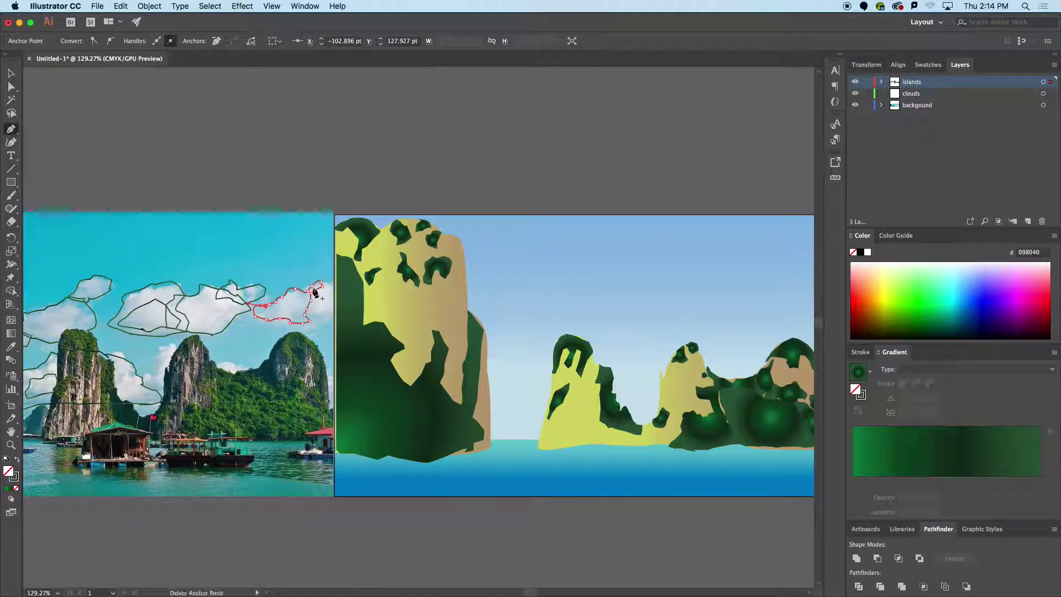
Trace the cloud at the photo's far right edge as a closed outline overlapping its neighbour.
click(319, 276)
click(333, 269)
click(333, 324)
click(312, 328)
click(282, 323)
click(284, 314)
click(290, 306)
click(298, 302)
click(305, 296)
click(310, 289)
drag(319, 276, 330, 272)
Trace the low cloud behind the second rock tower, extending towards the rightmost tower, as a closed outline.
drag(326, 277, 481, 224)
click(296, 329)
click(304, 320)
click(309, 313)
click(312, 306)
click(316, 300)
click(328, 292)
click(332, 299)
super+click(343, 307)
click(367, 312)
drag(375, 311, 416, 320)
key(super+z)
key(super+z)
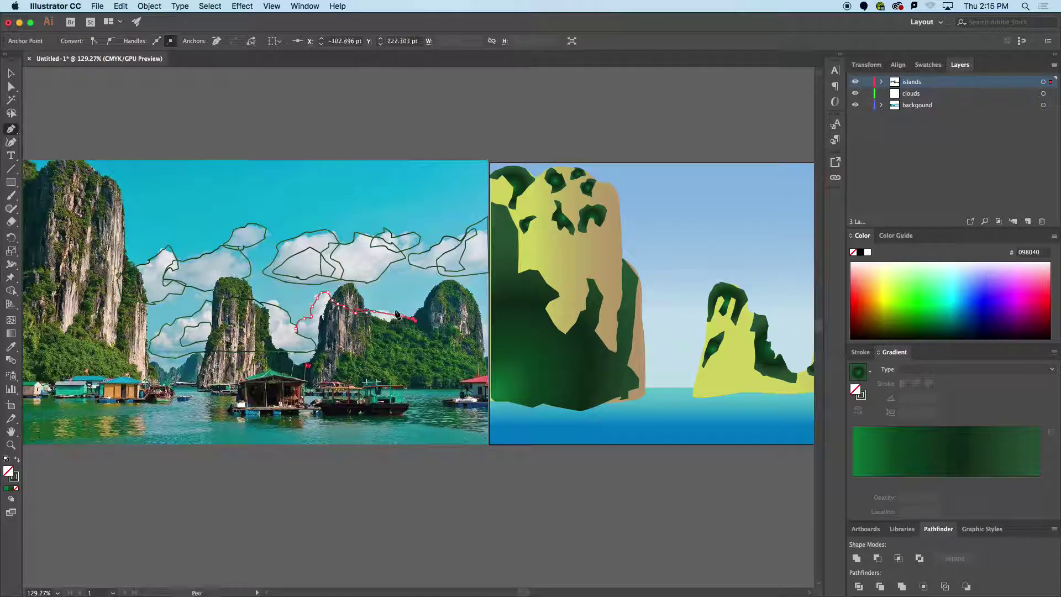
click(383, 310)
click(398, 313)
click(412, 319)
click(398, 336)
click(362, 345)
click(317, 348)
click(315, 338)
drag(296, 330, 300, 325)
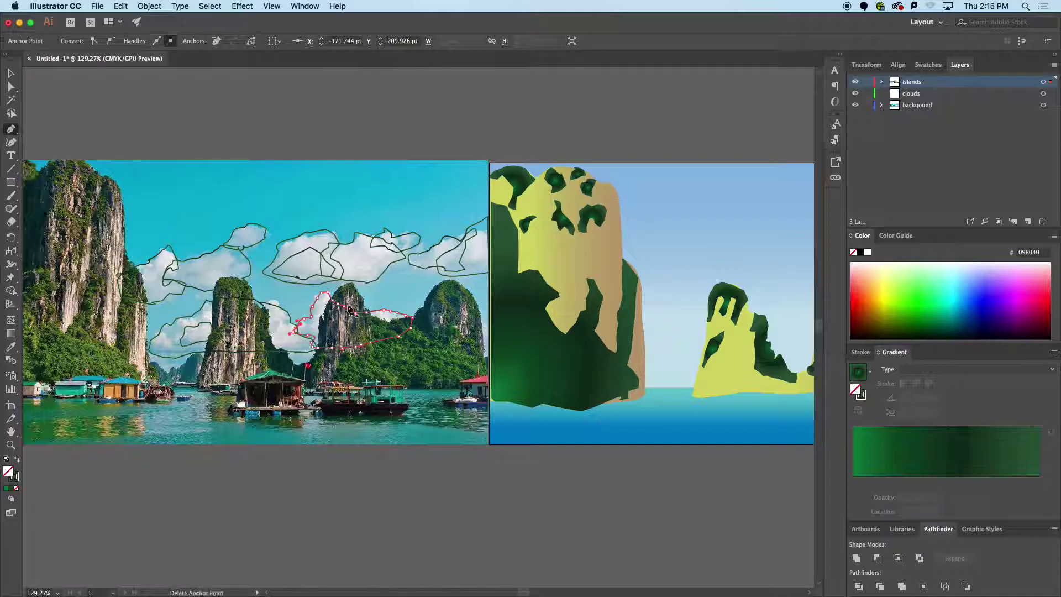
Select all cloud outlines by their matching fill and stroke and move them to the clouds layer.
scroll(340, 273, down, 3)
key(v)
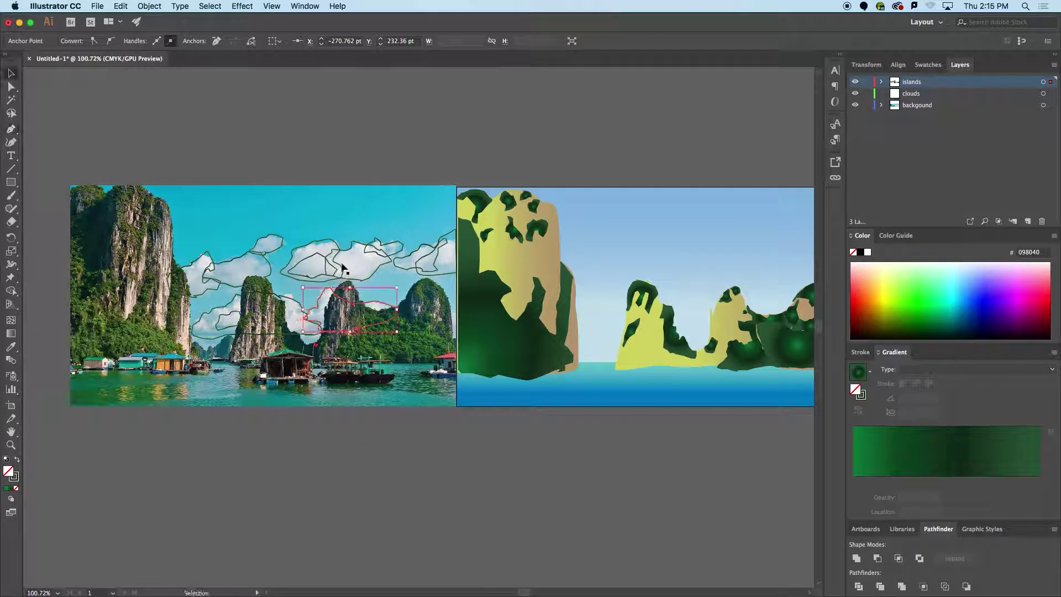
click(277, 145)
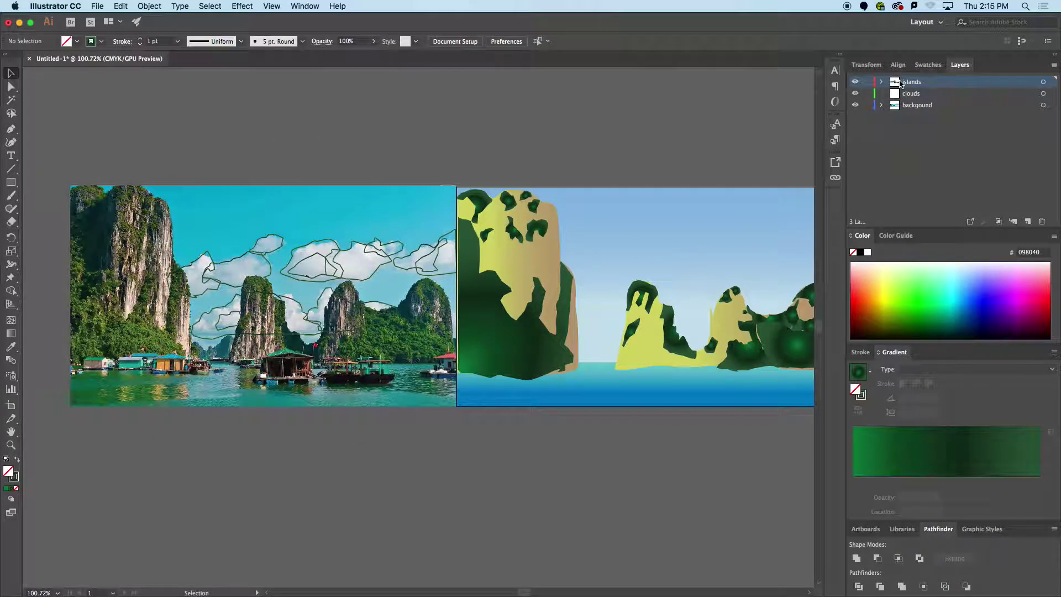
click(855, 82)
click(855, 82)
right_click(282, 246)
click(287, 200)
click(263, 236)
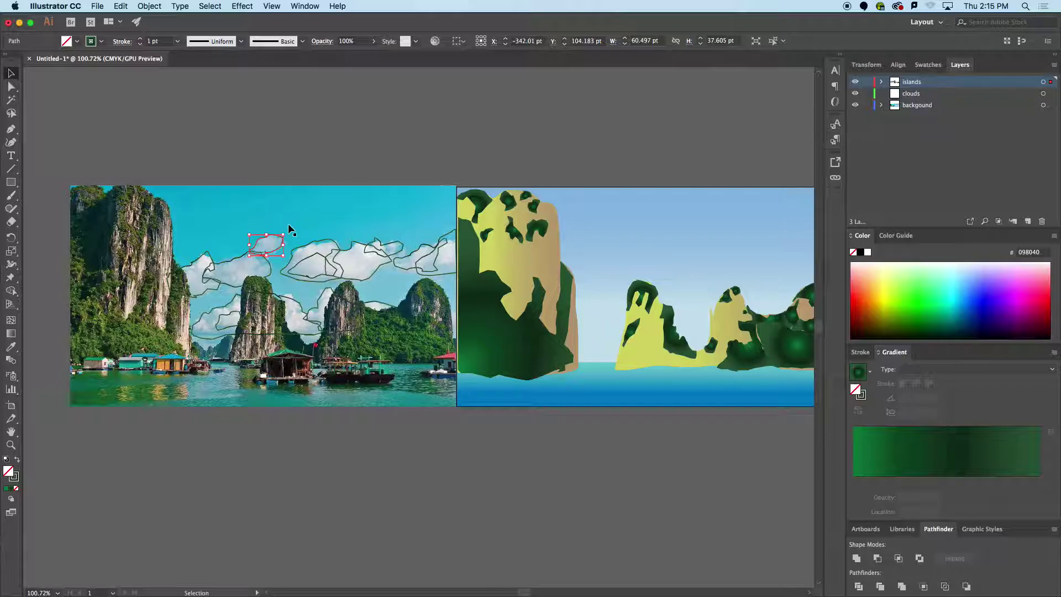
click(214, 6)
mouse_move(259, 109)
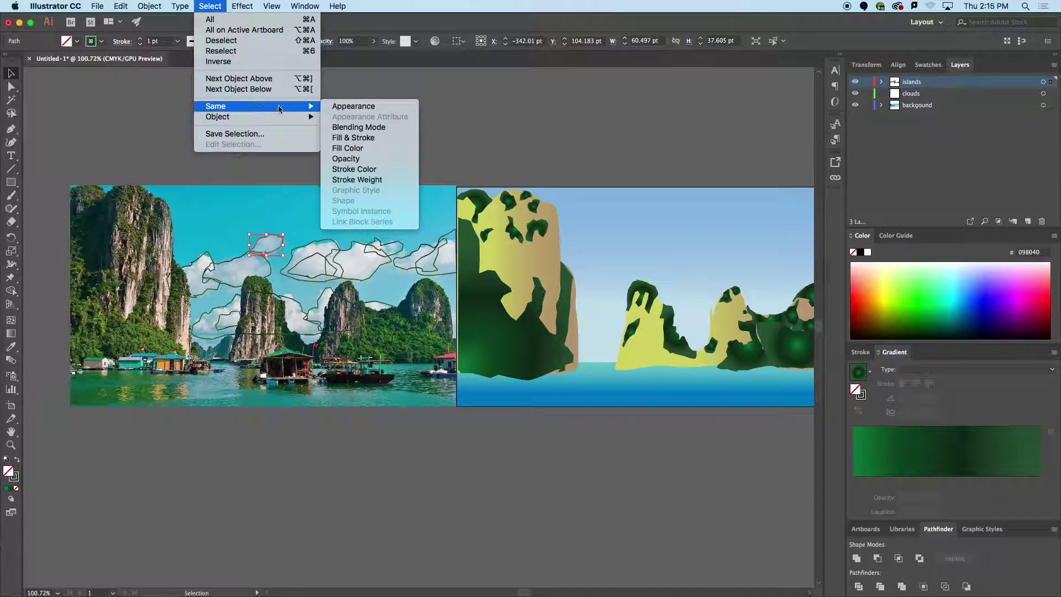
click(358, 138)
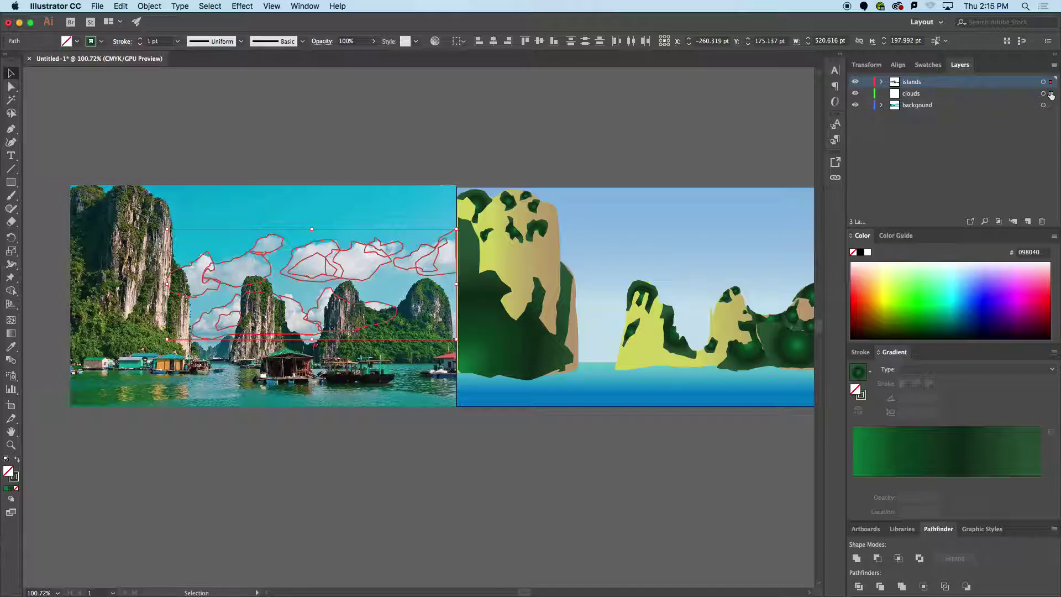
drag(1052, 96, 1052, 95)
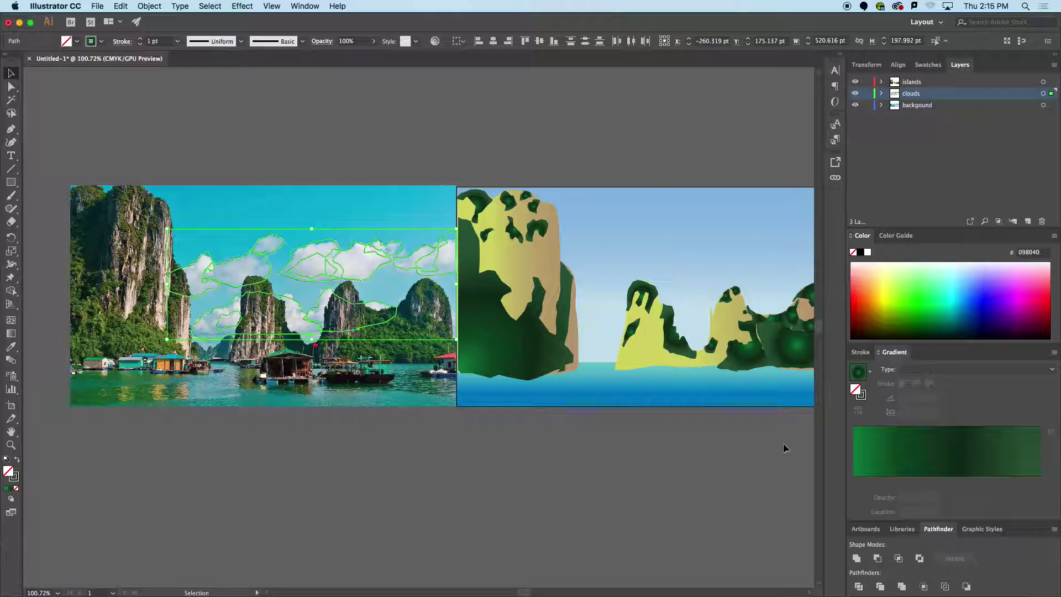
Fill the selected clouds with the Fading Sky gradient.
click(865, 378)
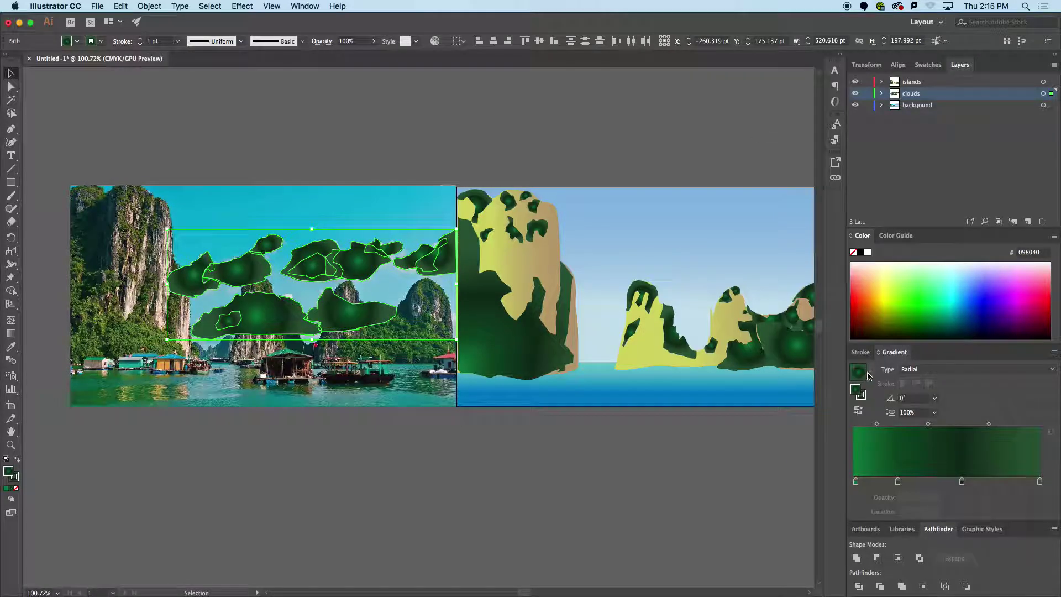
click(872, 376)
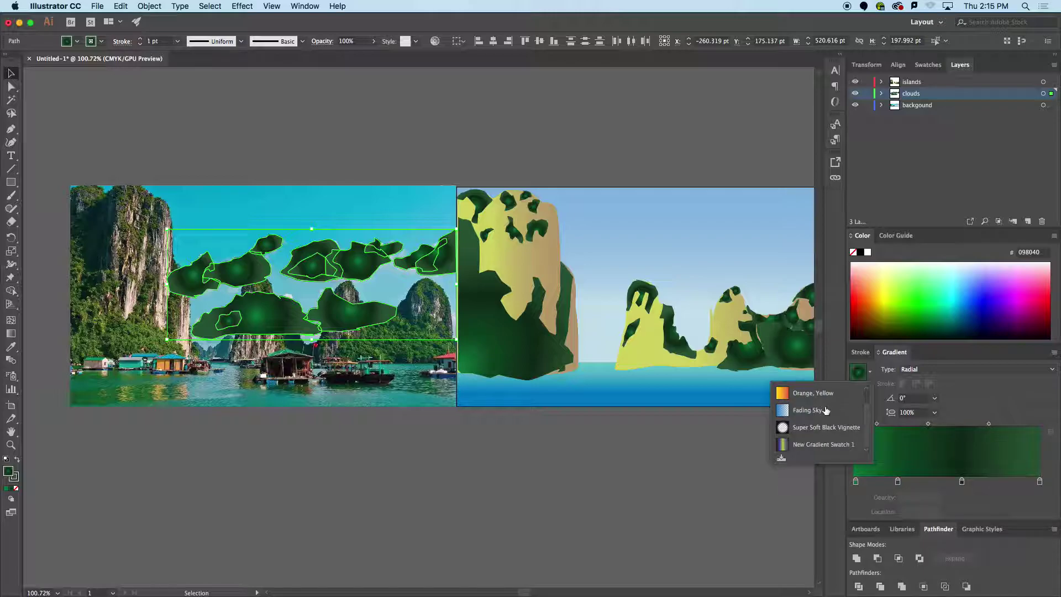
click(788, 409)
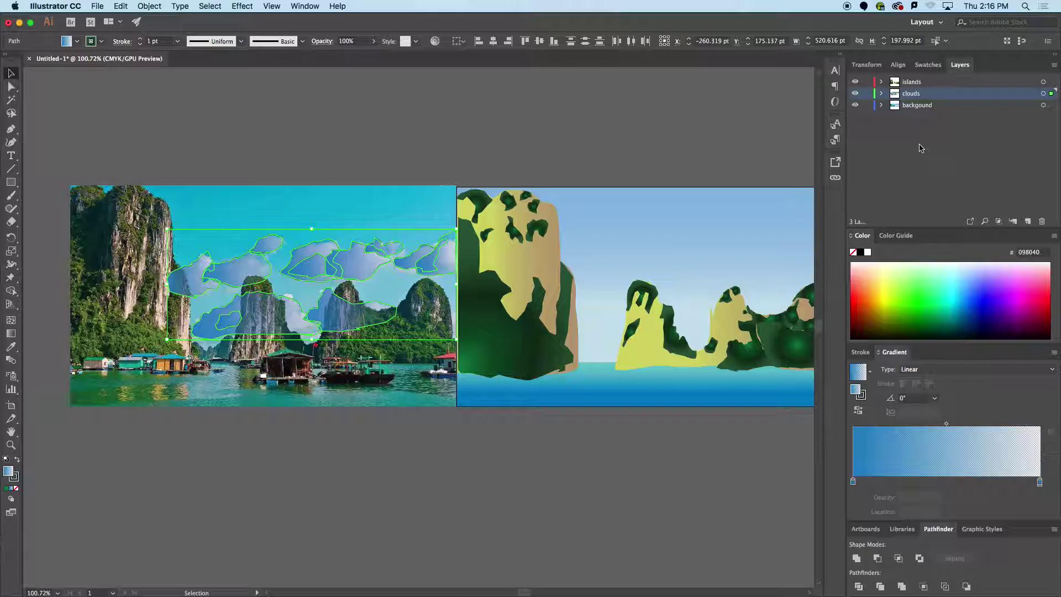
Move the clouds from the photo onto the artboard's sky behind the islands and remove their stroke.
drag(191, 283, 582, 257)
scroll(537, 282, right, 6)
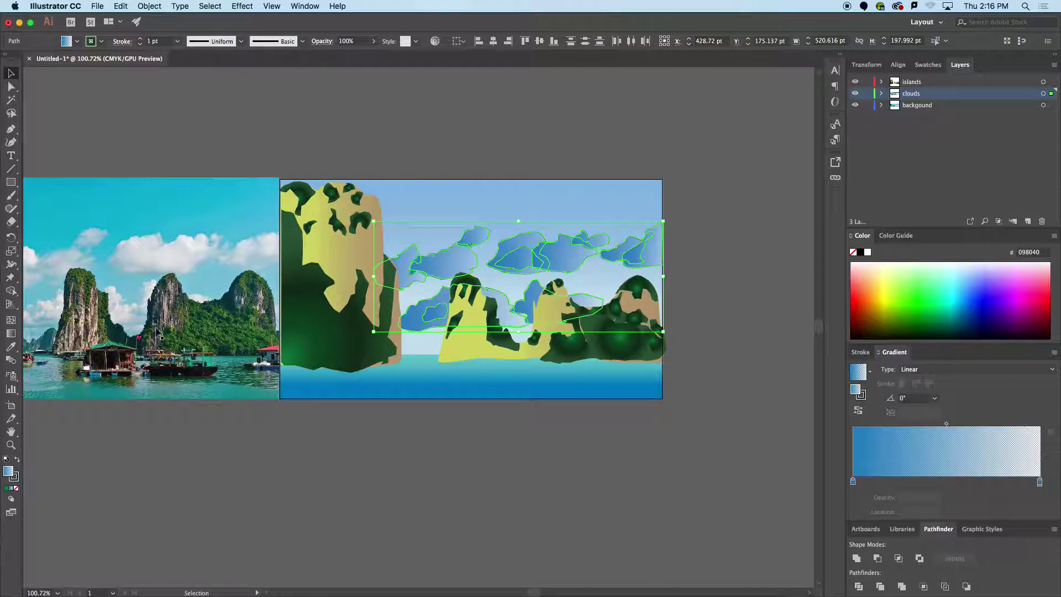
click(13, 477)
click(16, 488)
click(9, 470)
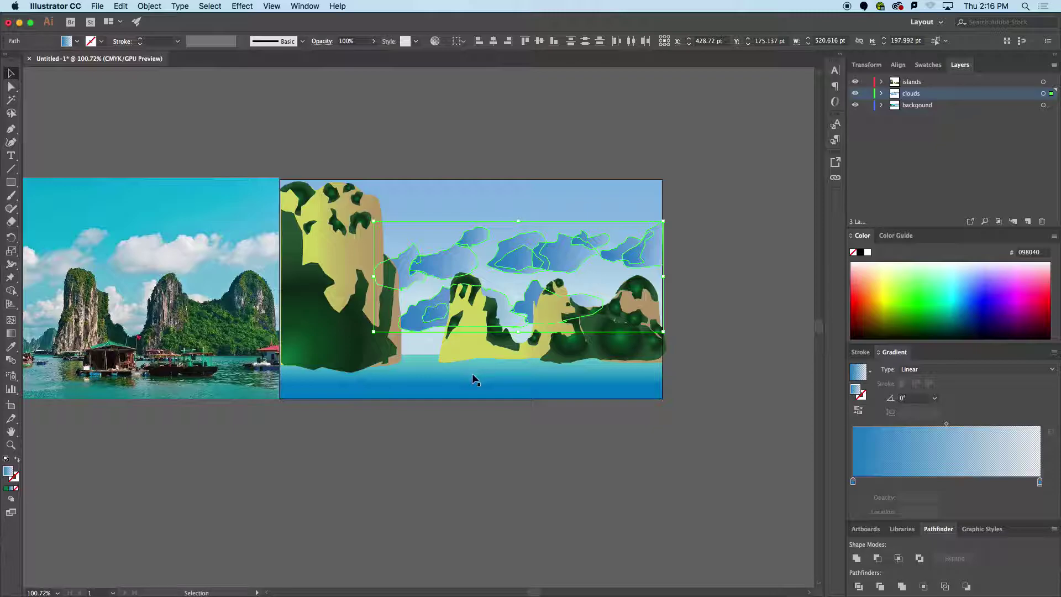
click(690, 273)
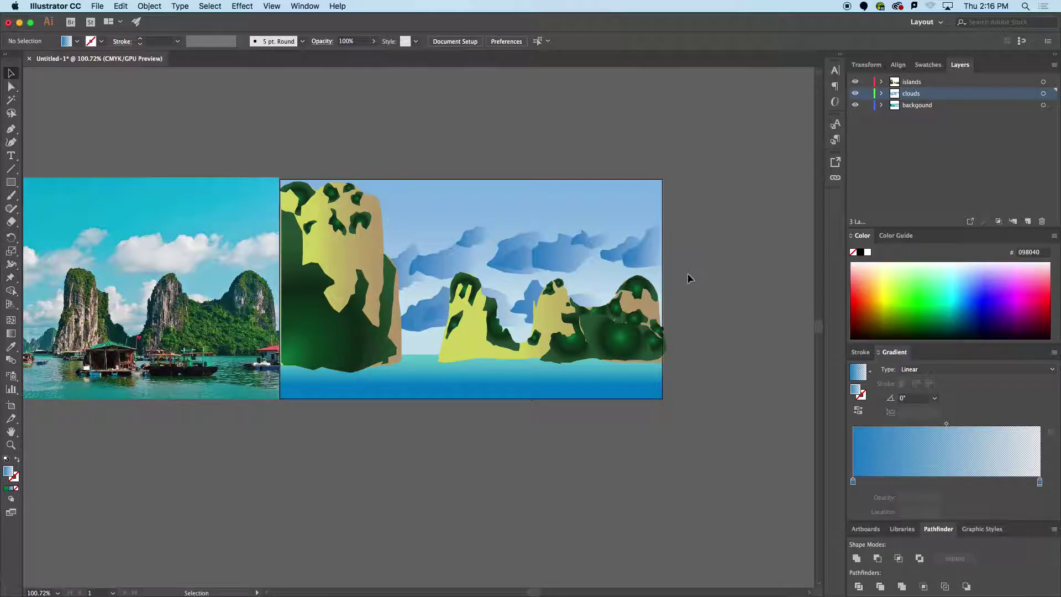
scroll(675, 278, down, 3)
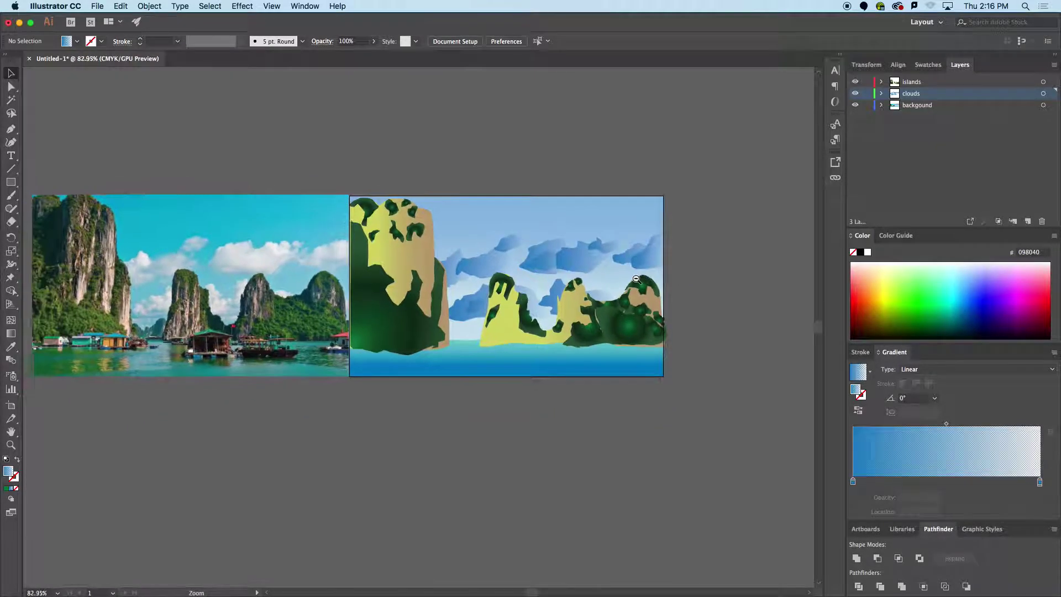
Select all artwork on the clouds layer and reapply the Fading Sky gradient.
click(634, 285)
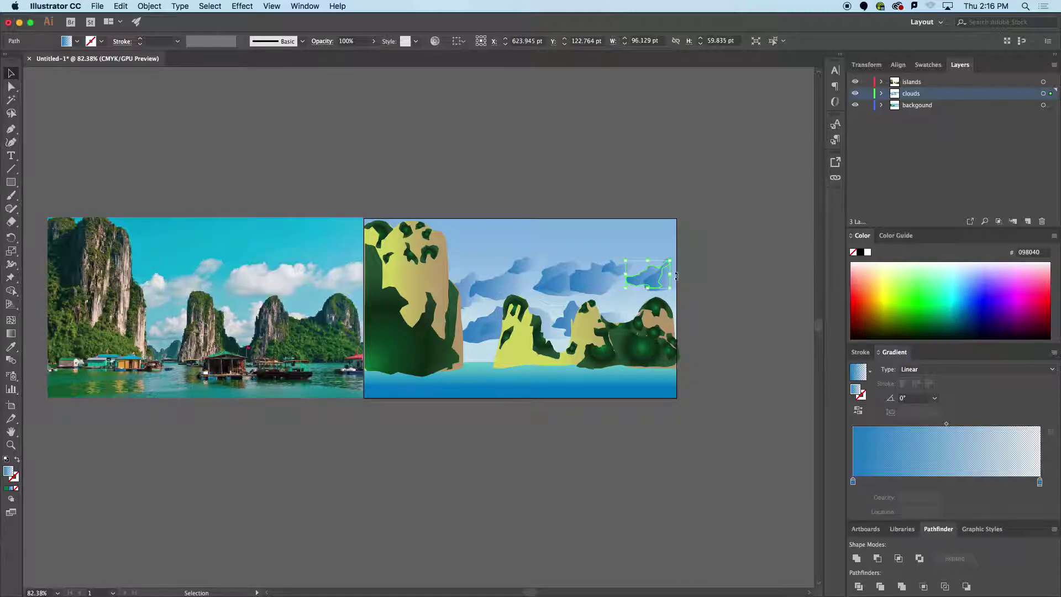
click(599, 282)
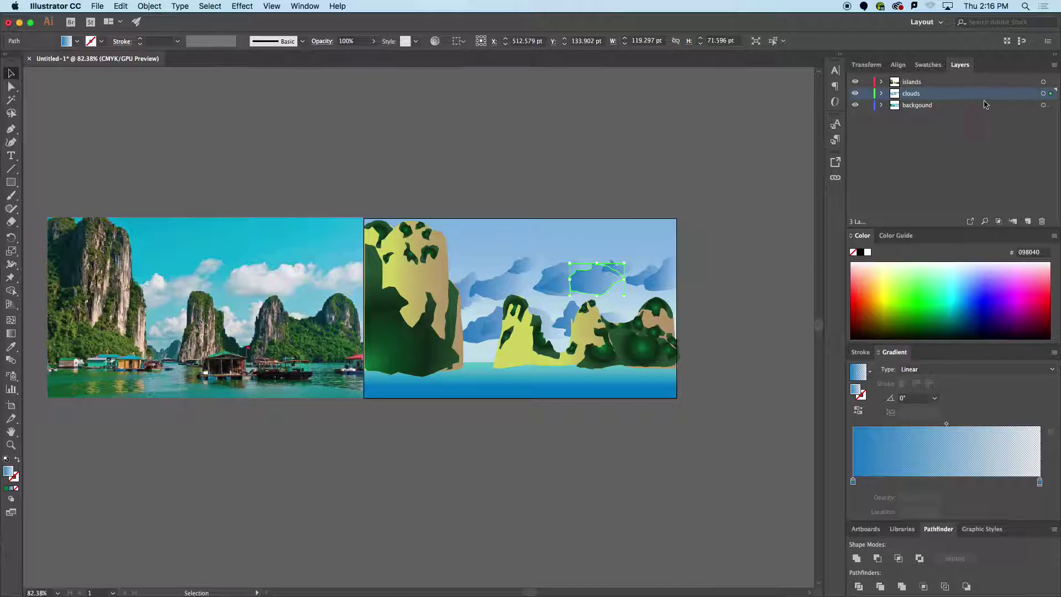
click(1043, 95)
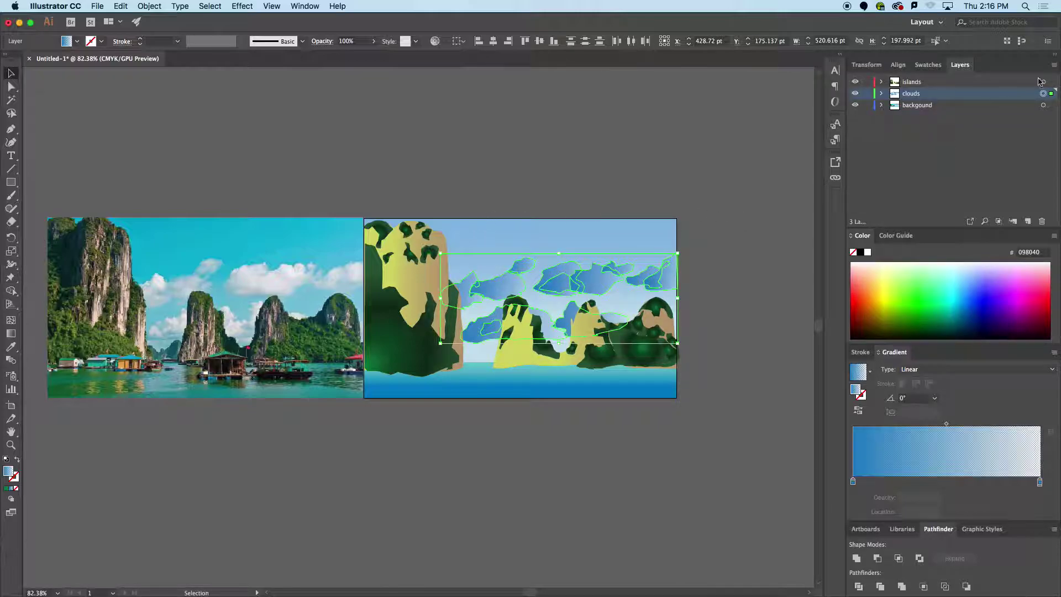
click(853, 482)
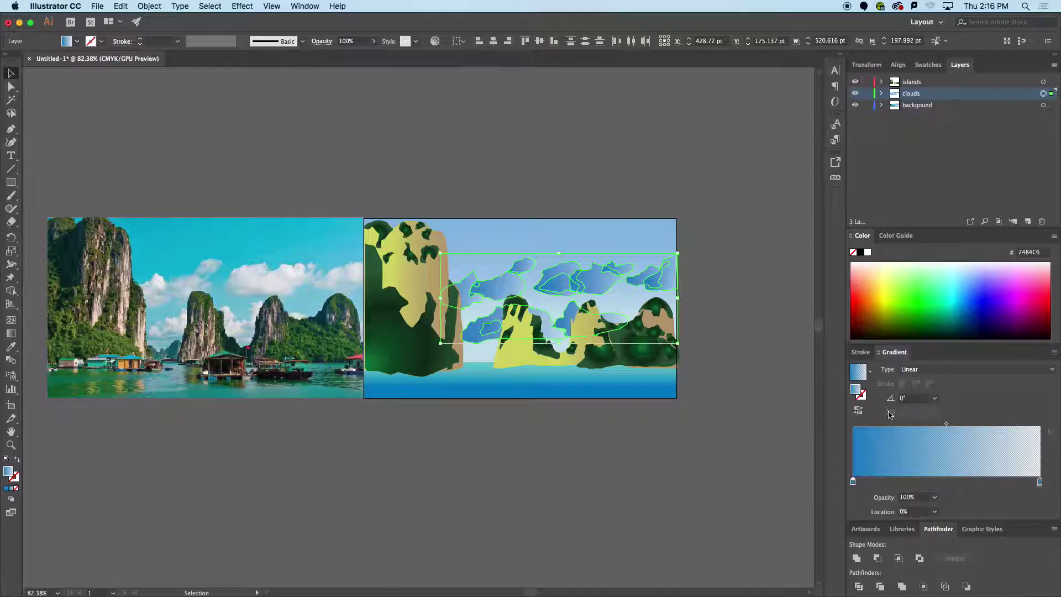
click(870, 374)
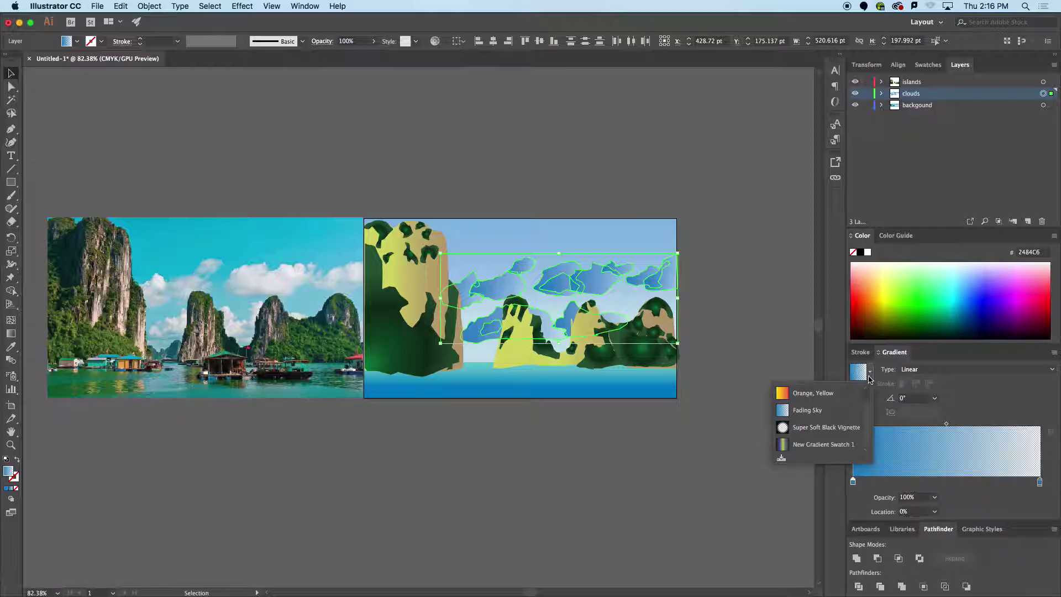
click(790, 414)
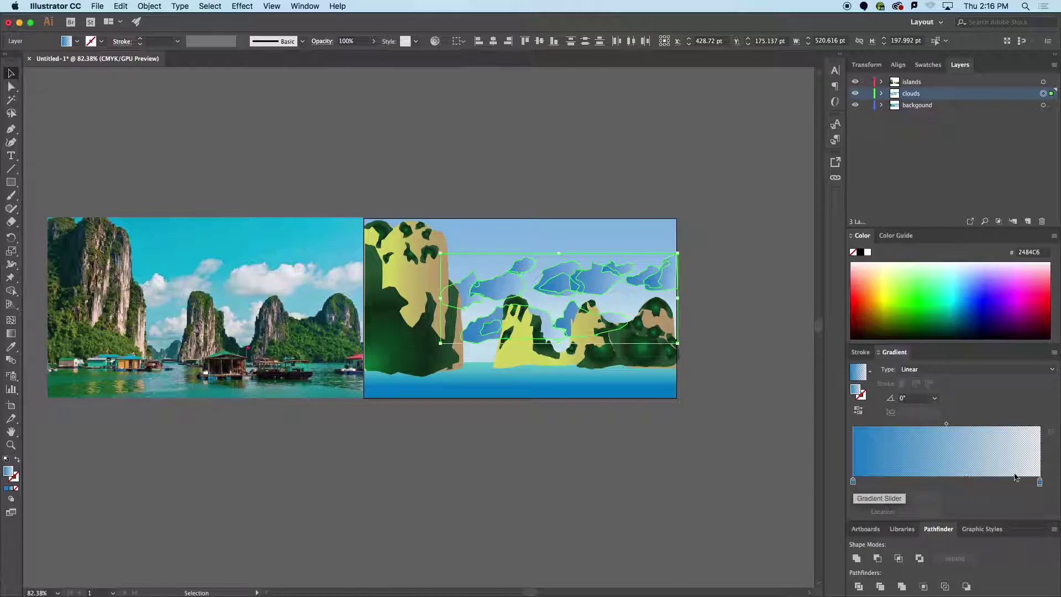
Change the end stop of the clouds' gradient to white with 50% opacity.
double_click(1039, 482)
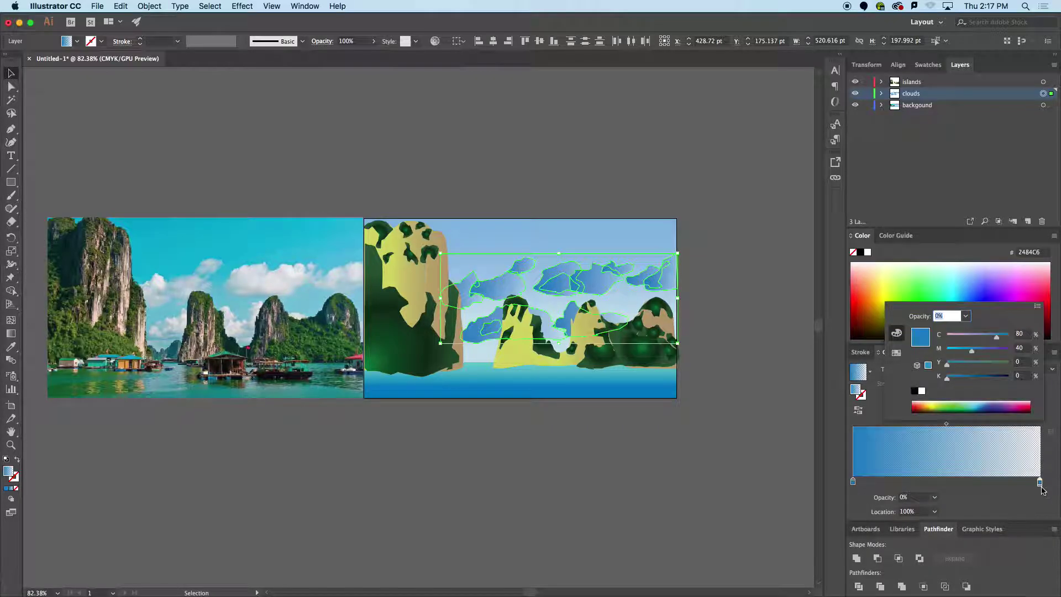
click(1032, 499)
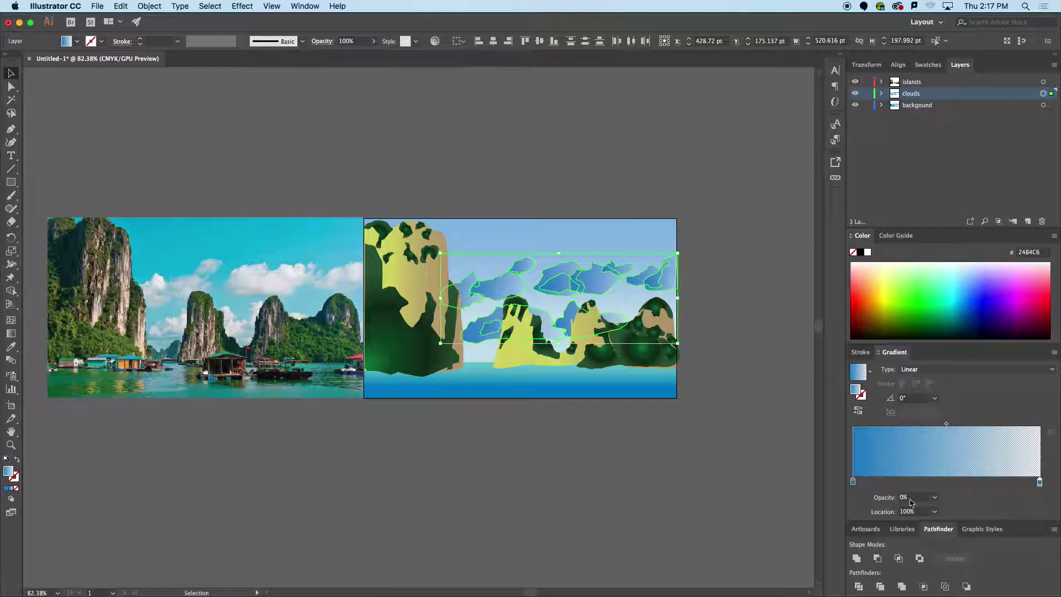
click(935, 500)
click(955, 490)
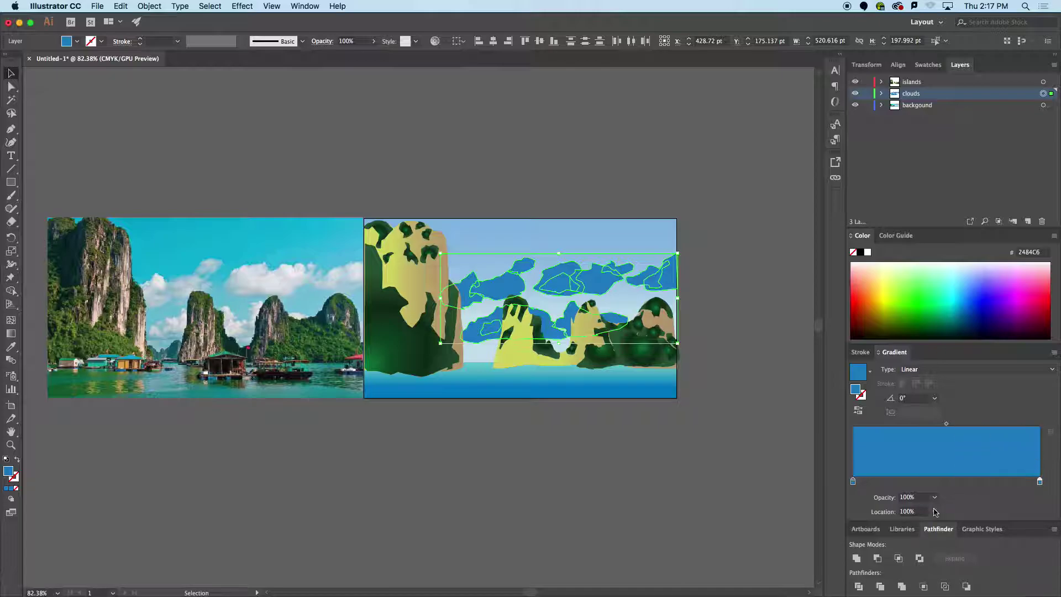
double_click(1040, 481)
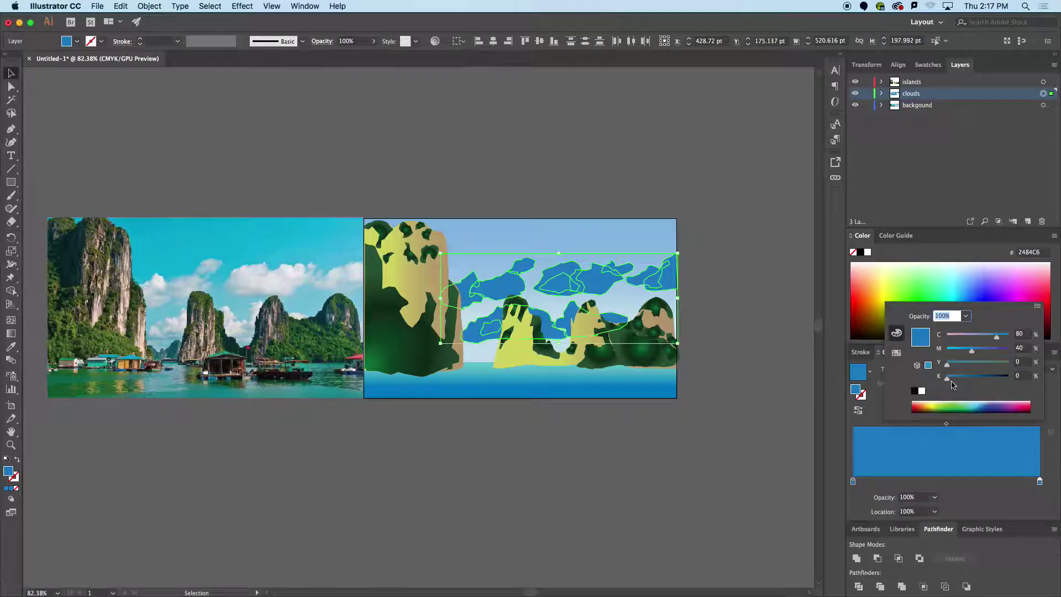
click(922, 391)
click(934, 499)
click(935, 497)
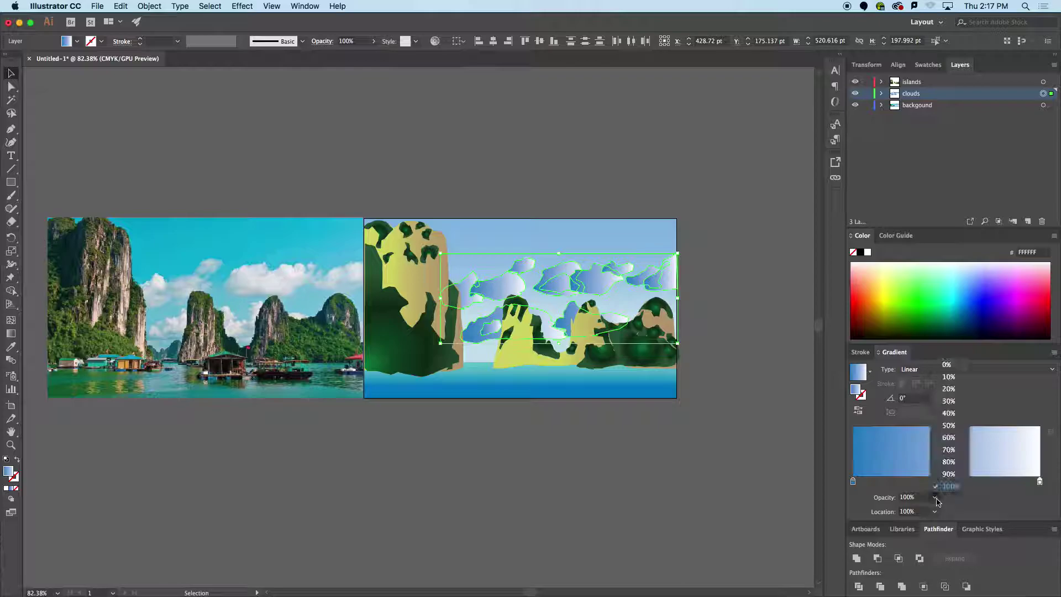
click(954, 427)
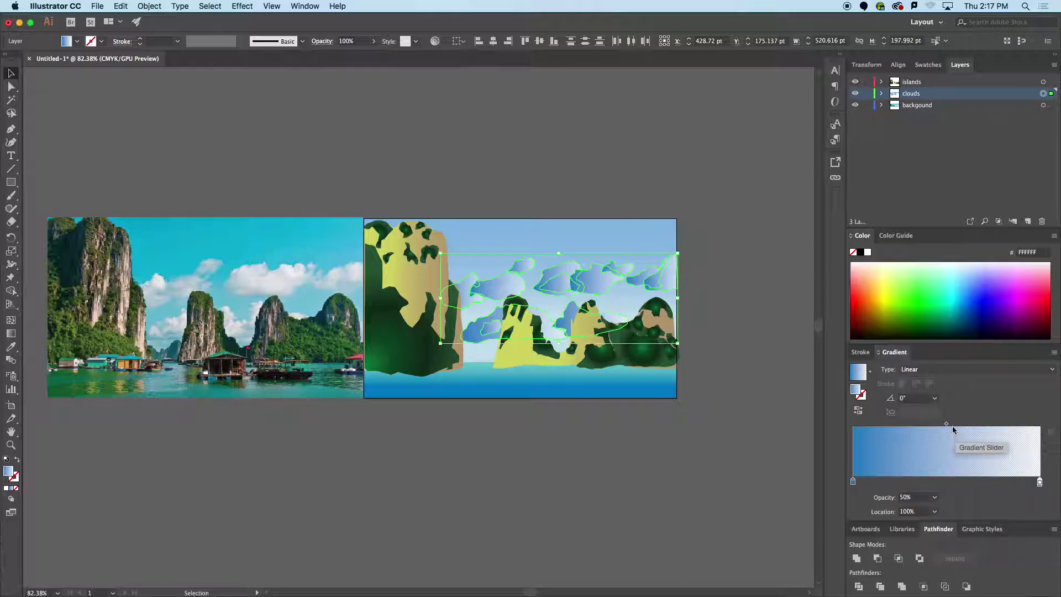
Try a -90° angle for the clouds' gradient with the blue stop at 57.39%.
click(934, 400)
click(935, 399)
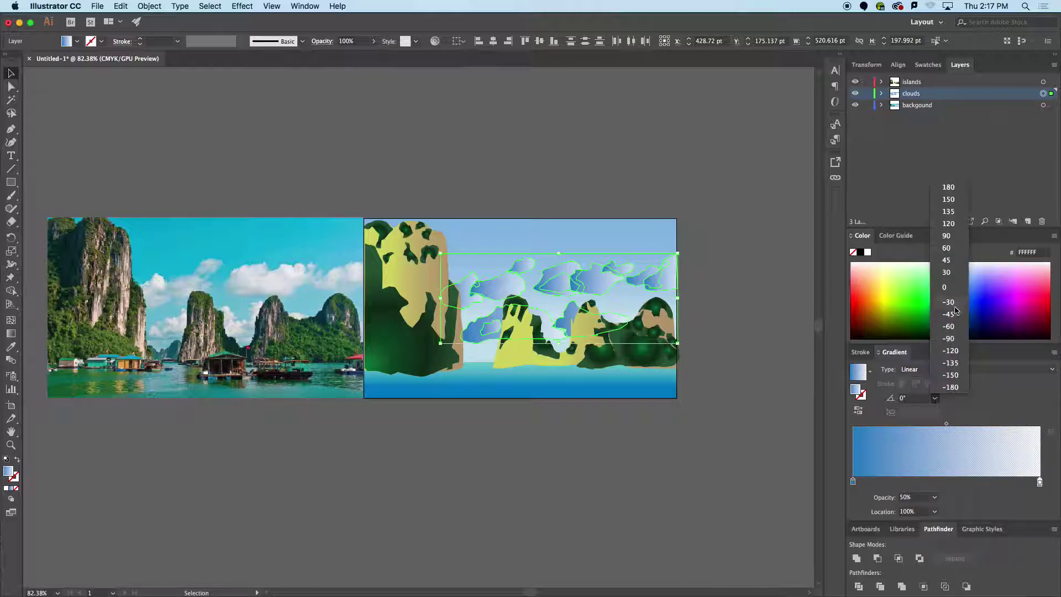
click(950, 337)
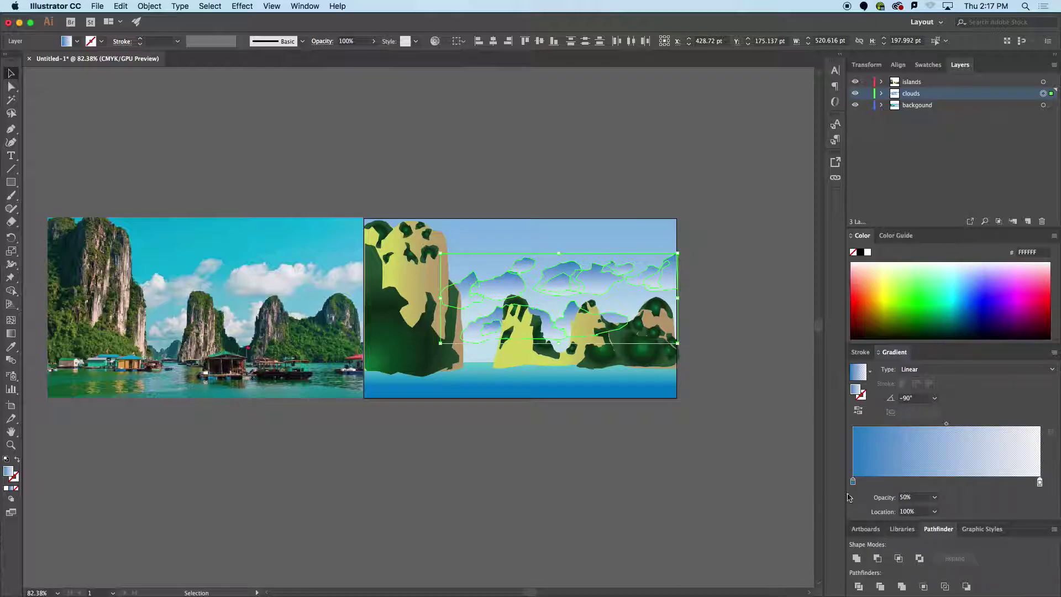
drag(855, 484, 990, 482)
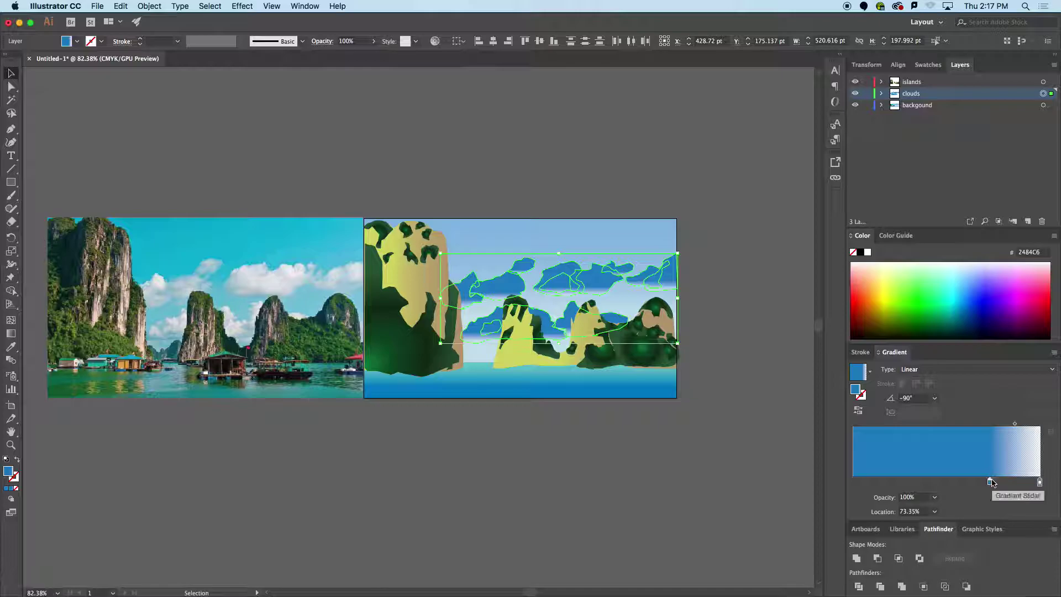
drag(993, 482, 960, 482)
Set the clouds' gradient angle to 90°, place the blue stop near the start, and set the midpoint to 19.53%.
click(935, 398)
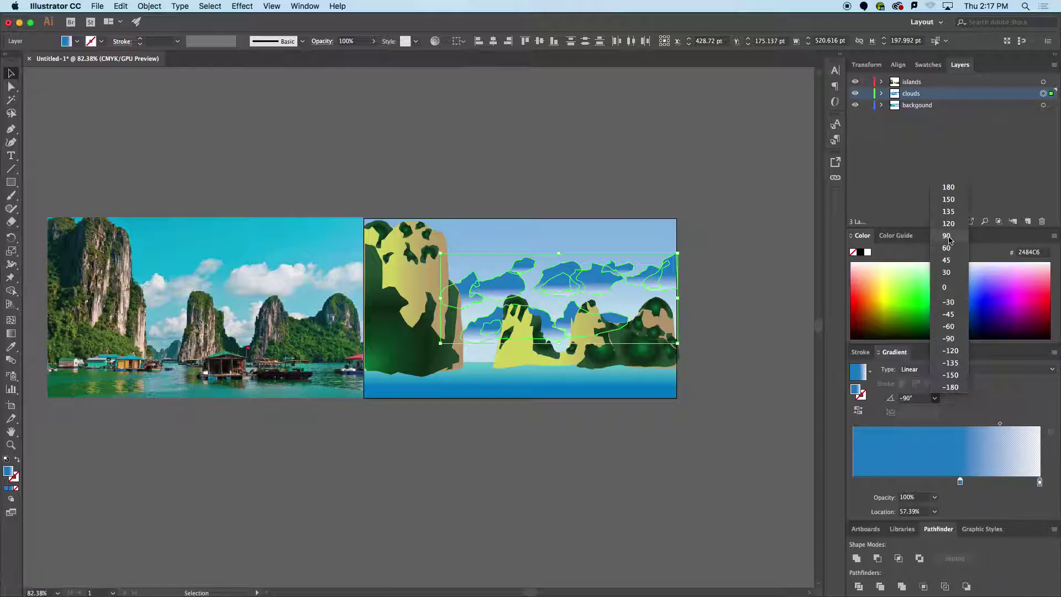
click(948, 238)
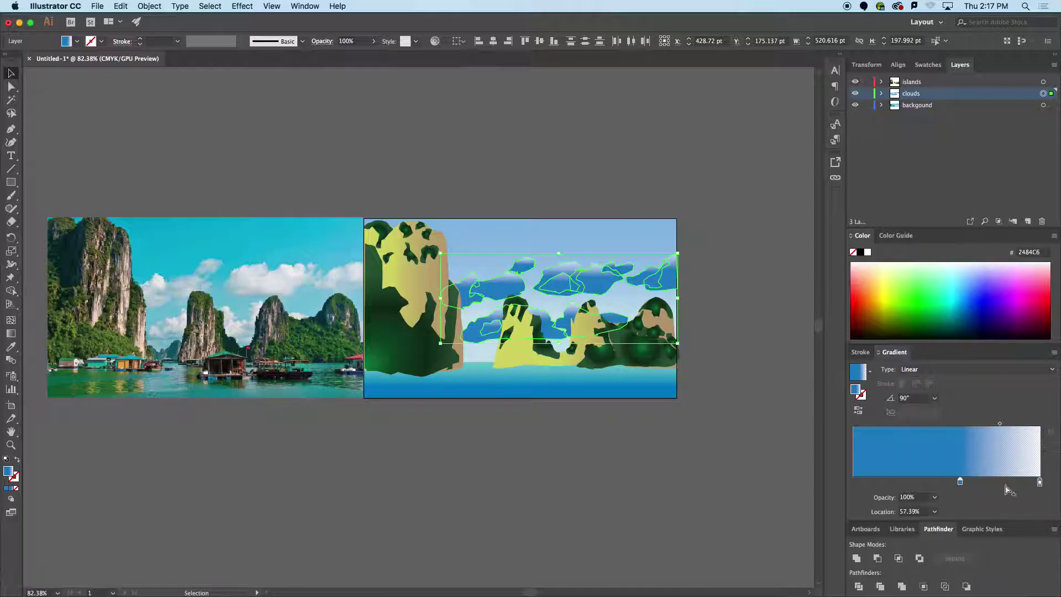
drag(961, 483, 878, 482)
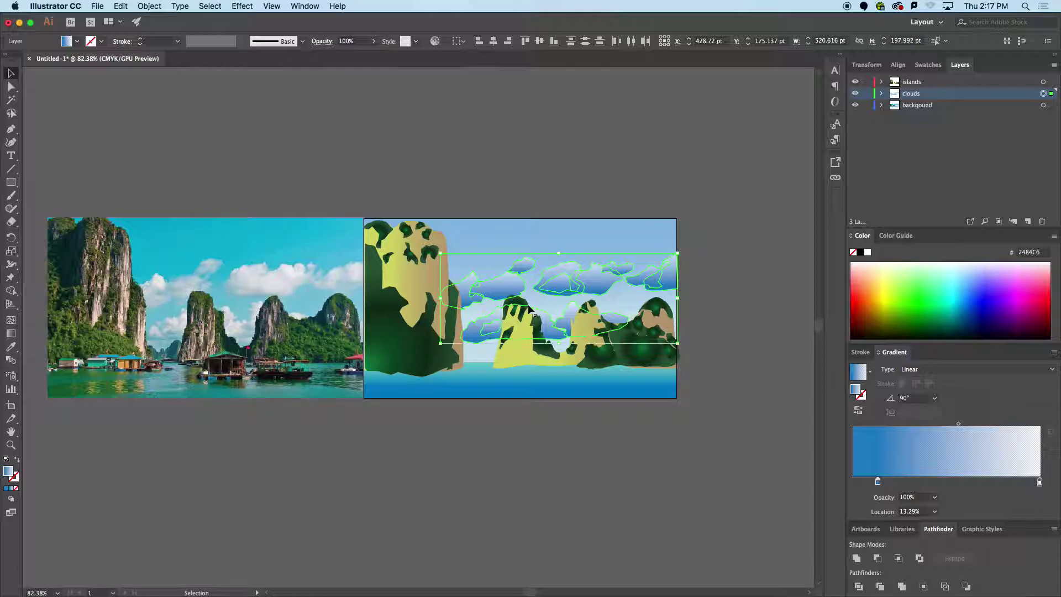
drag(959, 423, 1003, 423)
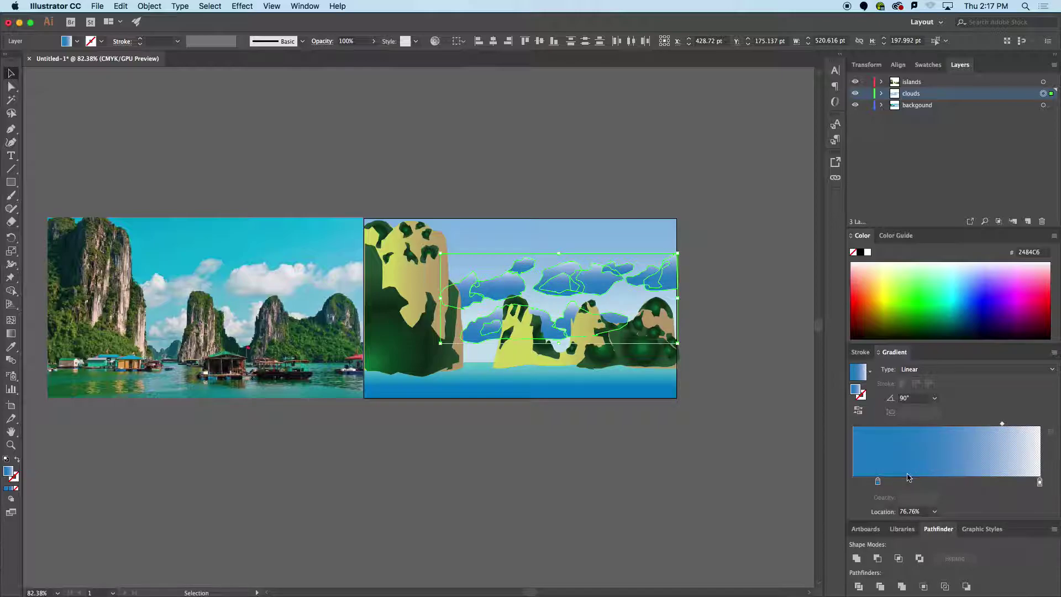
drag(880, 484, 1009, 482)
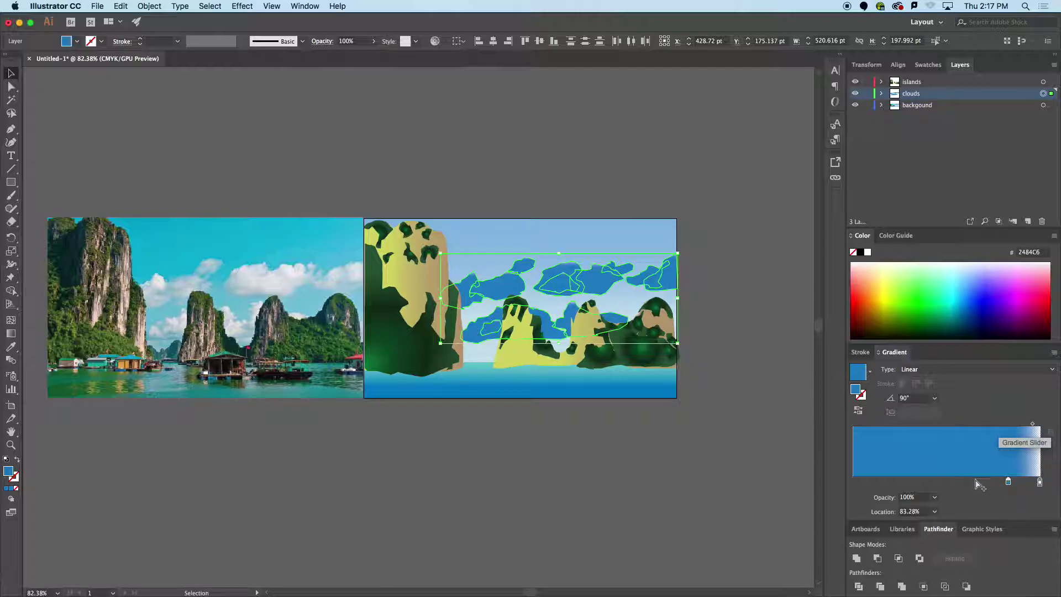
drag(1008, 482, 973, 483)
click(1024, 426)
drag(1024, 426, 996, 424)
drag(974, 485, 873, 485)
drag(928, 424, 903, 425)
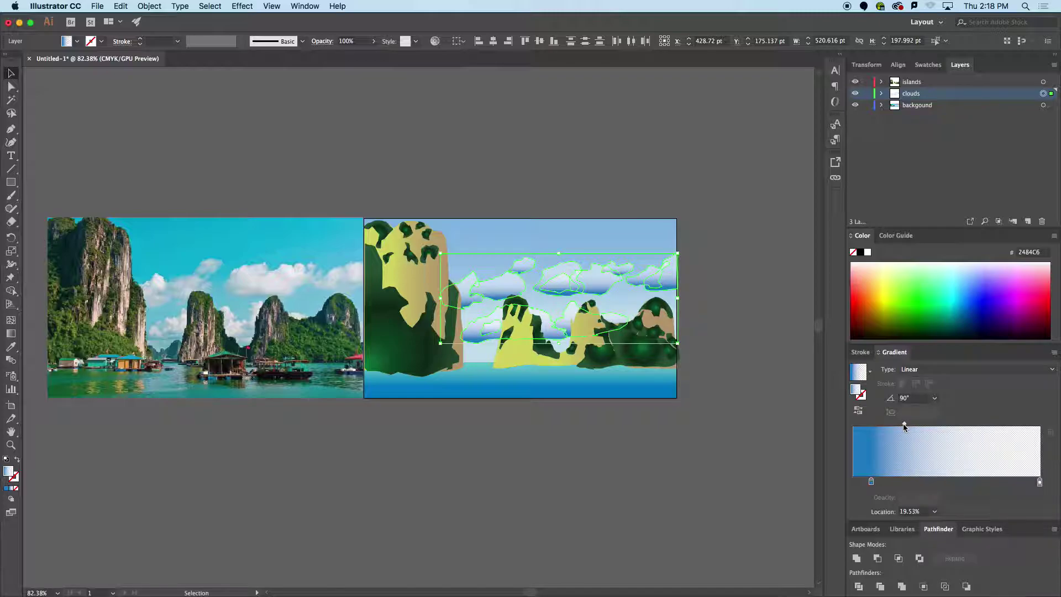
Add a white 50% opacity stop at 83.62% to the clouds' gradient and set the end stop's opacity to 0%.
click(1019, 482)
double_click(1040, 483)
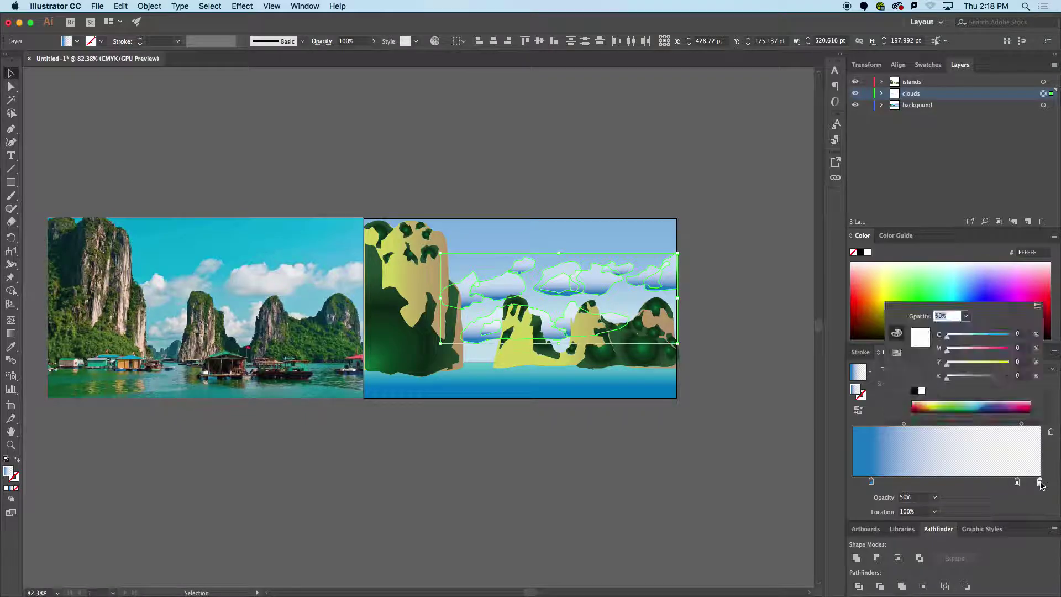
click(934, 504)
click(934, 498)
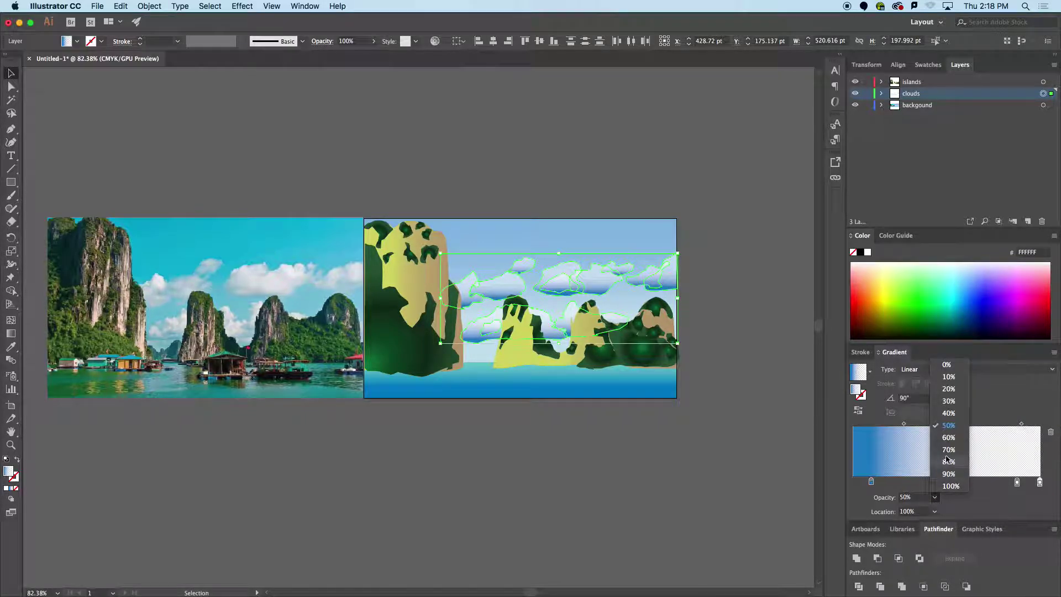
click(951, 364)
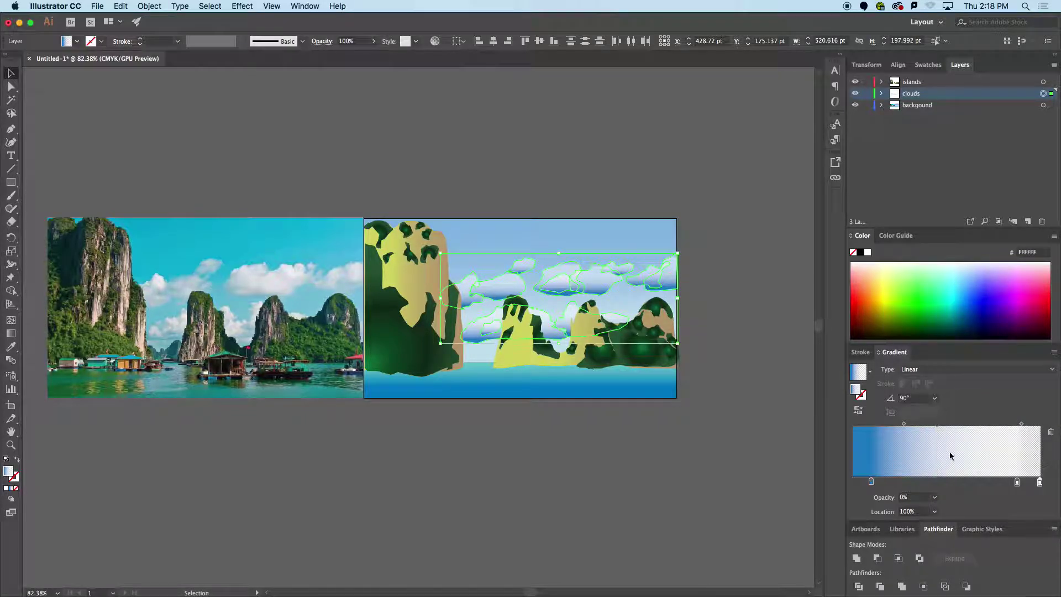
drag(1021, 487, 1010, 484)
alt+scroll(728, 263, up, 5)
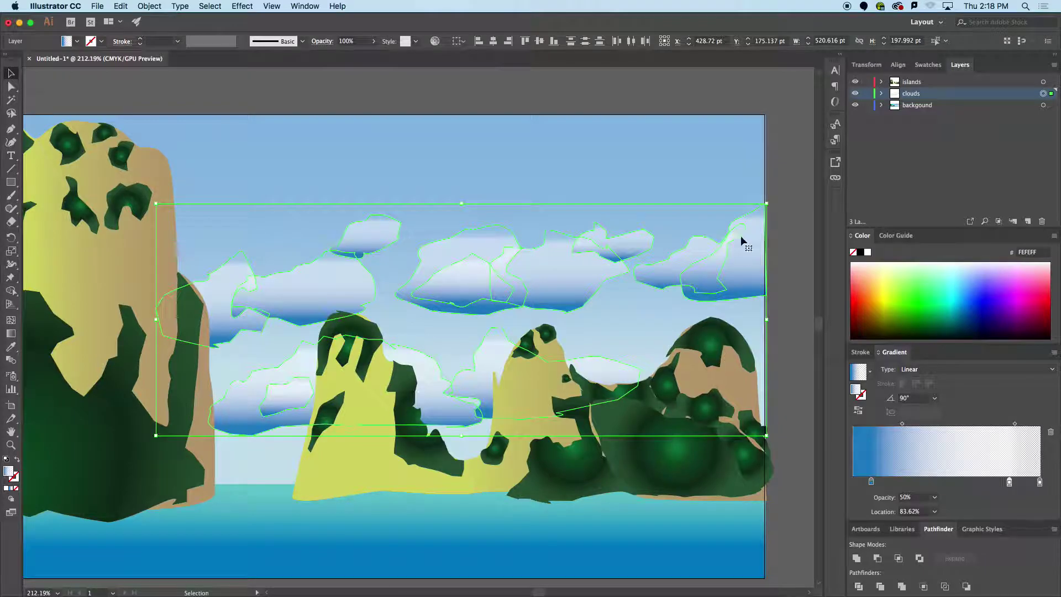
click(783, 184)
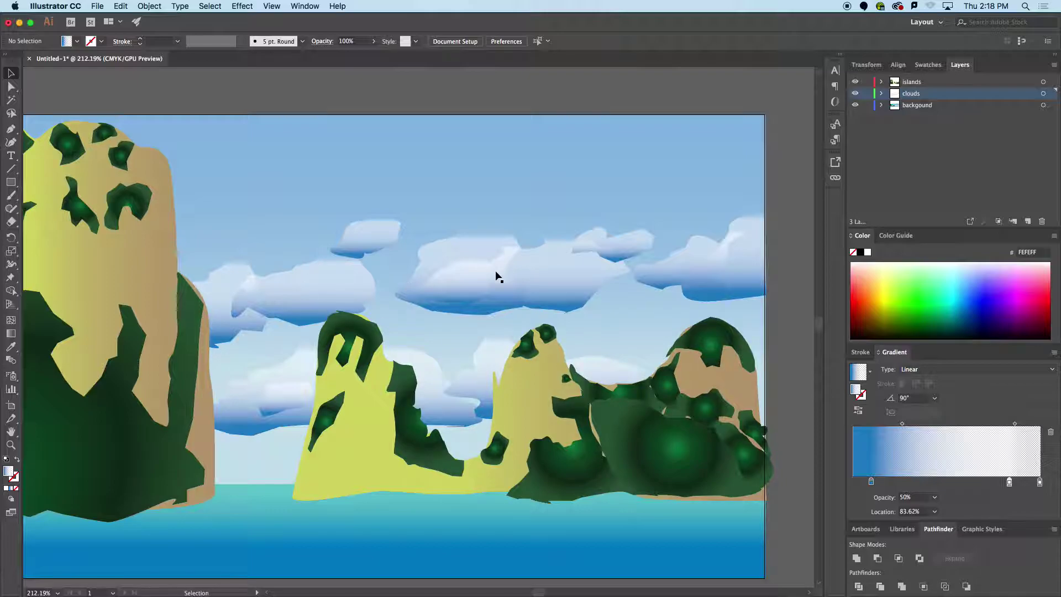
Apply a Gaussian Blur with a 10-pixel radius to the whole clouds layer and deselect the artwork.
key(super+space)
key(Escape)
drag(495, 200, 410, 217)
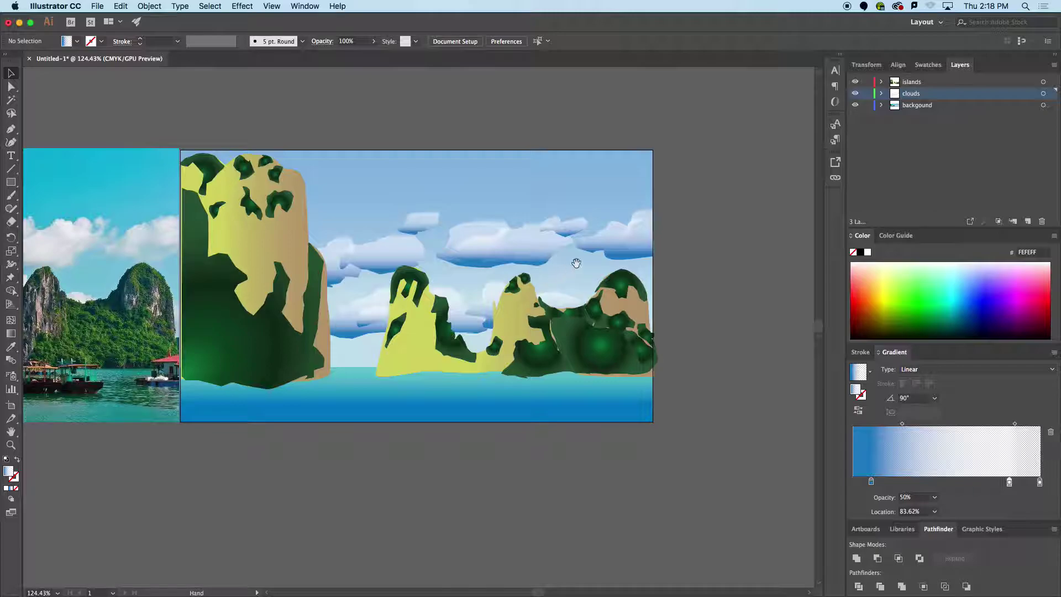
scroll(572, 262, left, 5)
scroll(572, 263, up, 1)
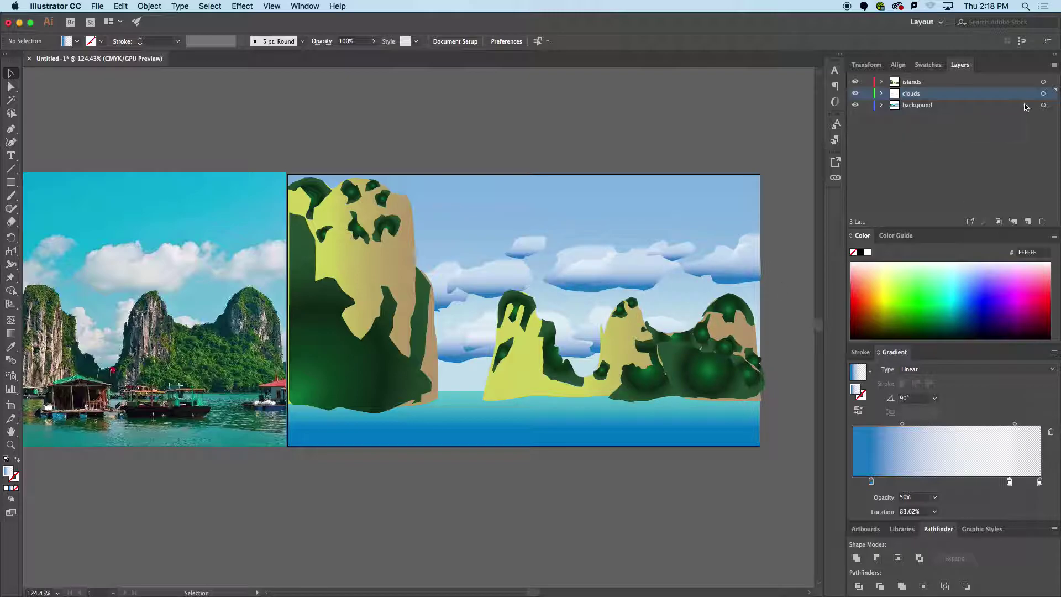
click(1043, 94)
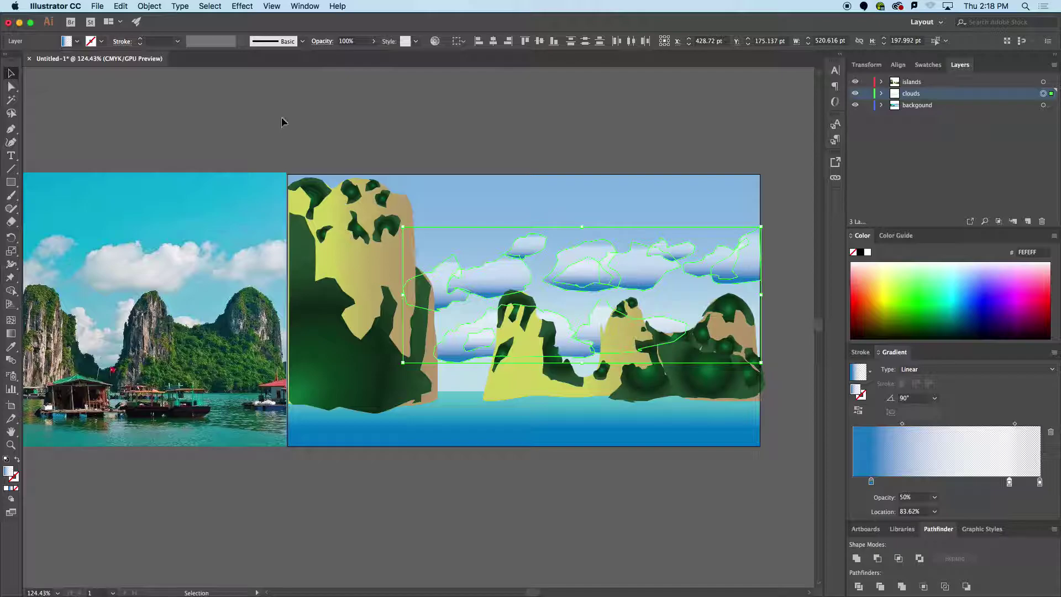
click(254, 7)
mouse_move(365, 218)
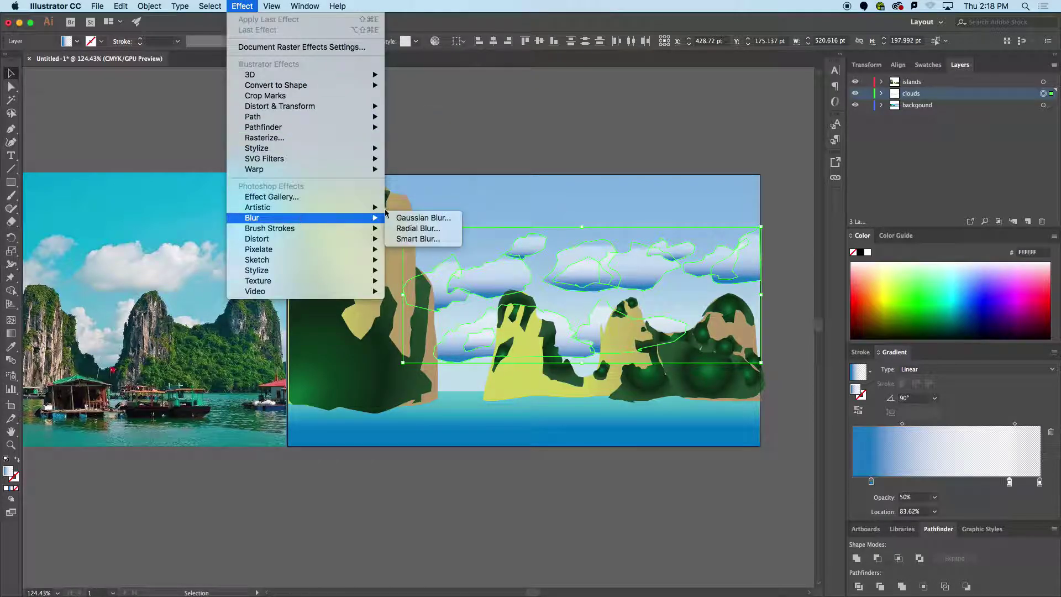
click(408, 218)
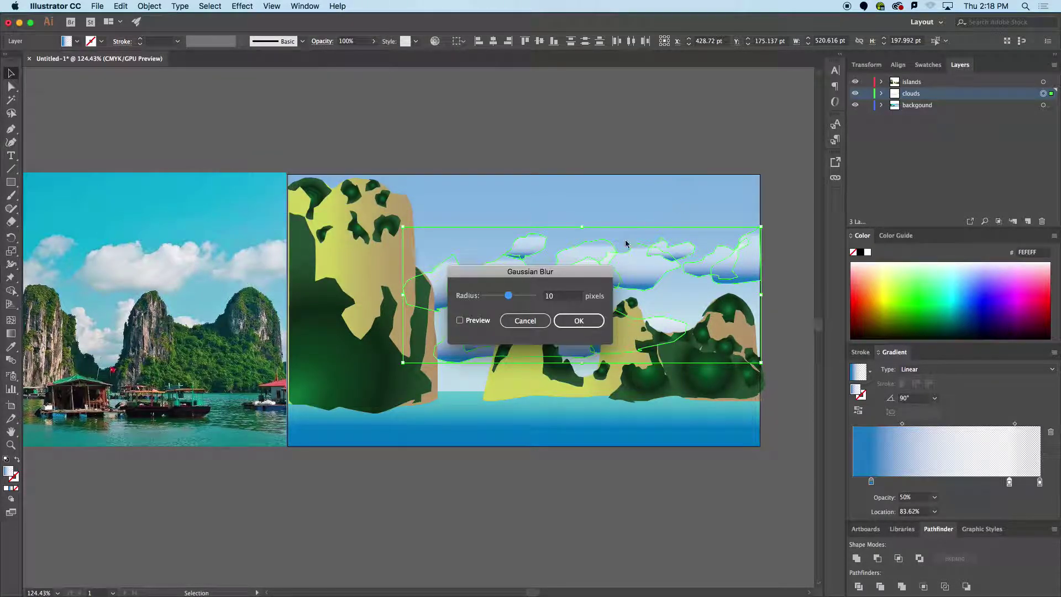
drag(499, 276, 666, 122)
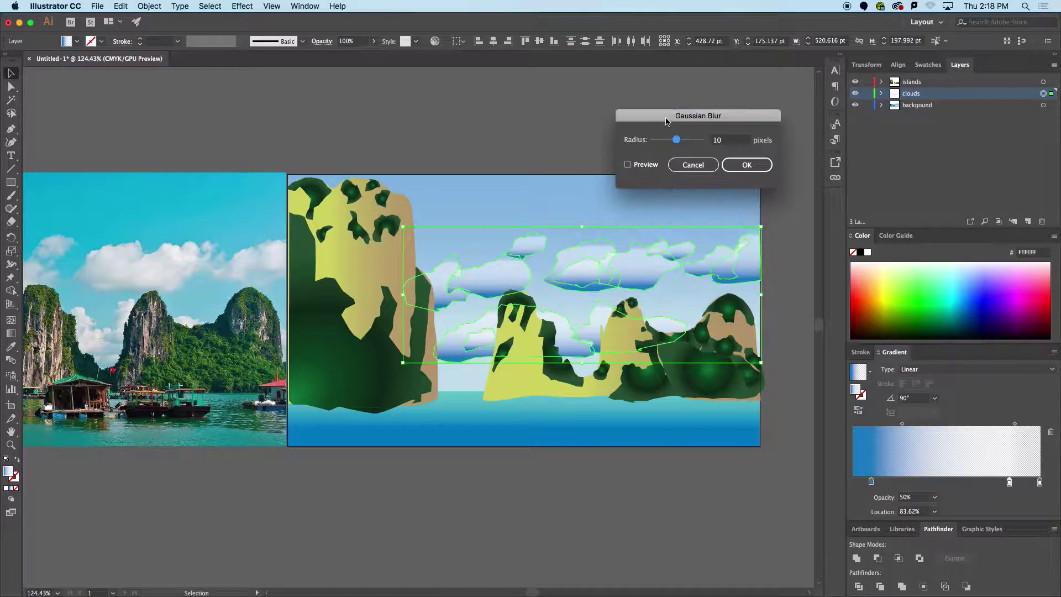
click(628, 166)
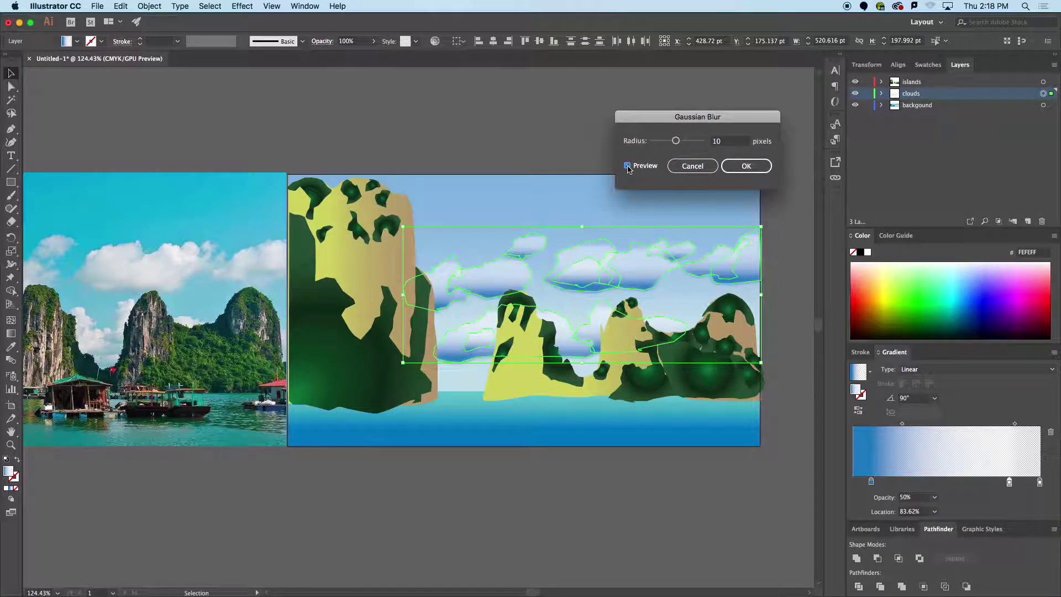
click(746, 166)
click(566, 118)
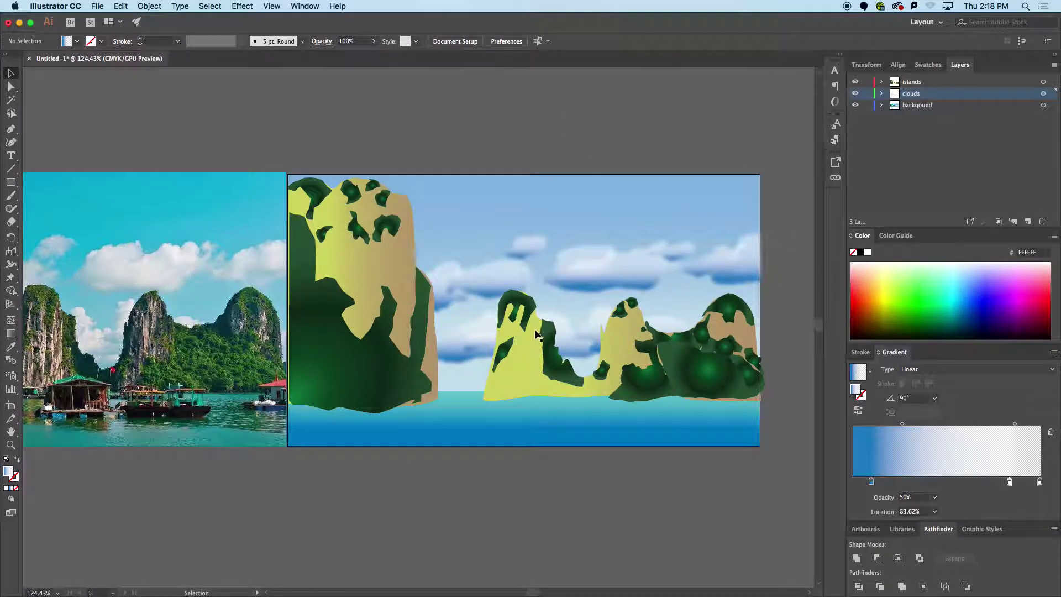
key(super+space)
drag(504, 367, 514, 329)
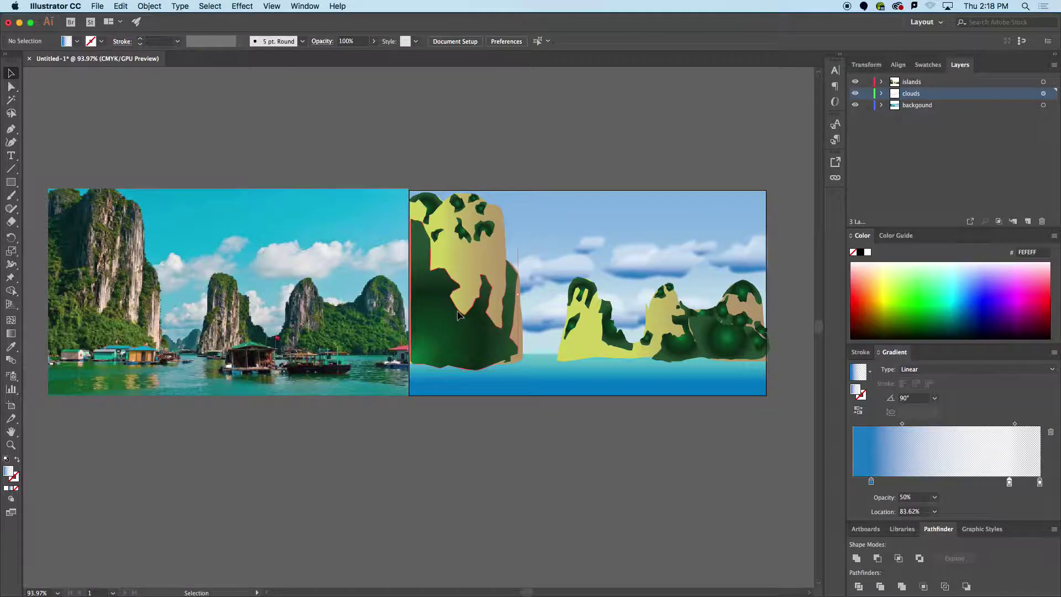
Select all shapes that share the fill and stroke of the large island's dark green greenery.
click(468, 296)
click(210, 6)
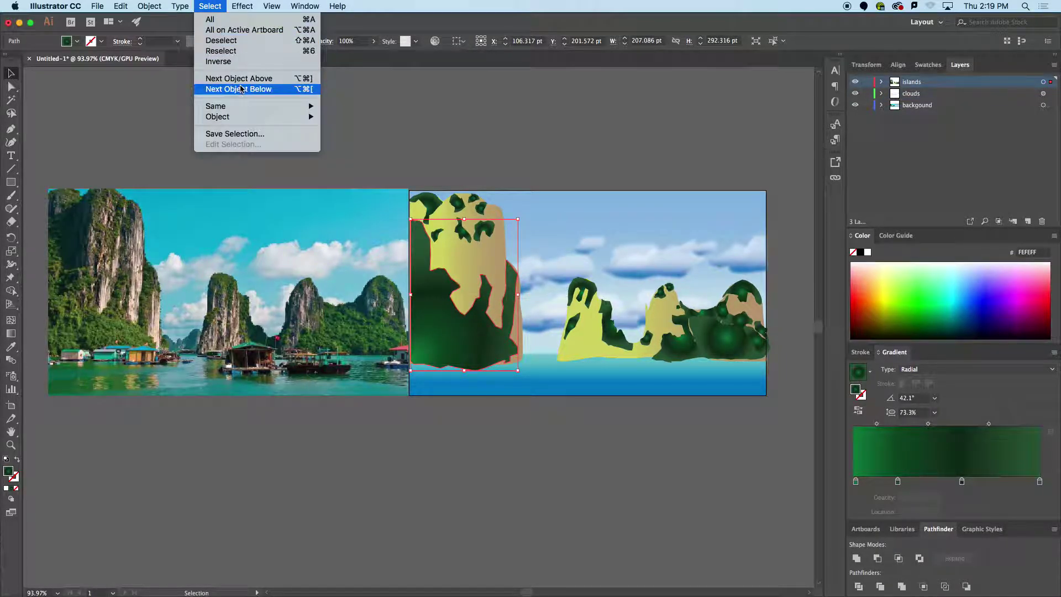
mouse_move(242, 110)
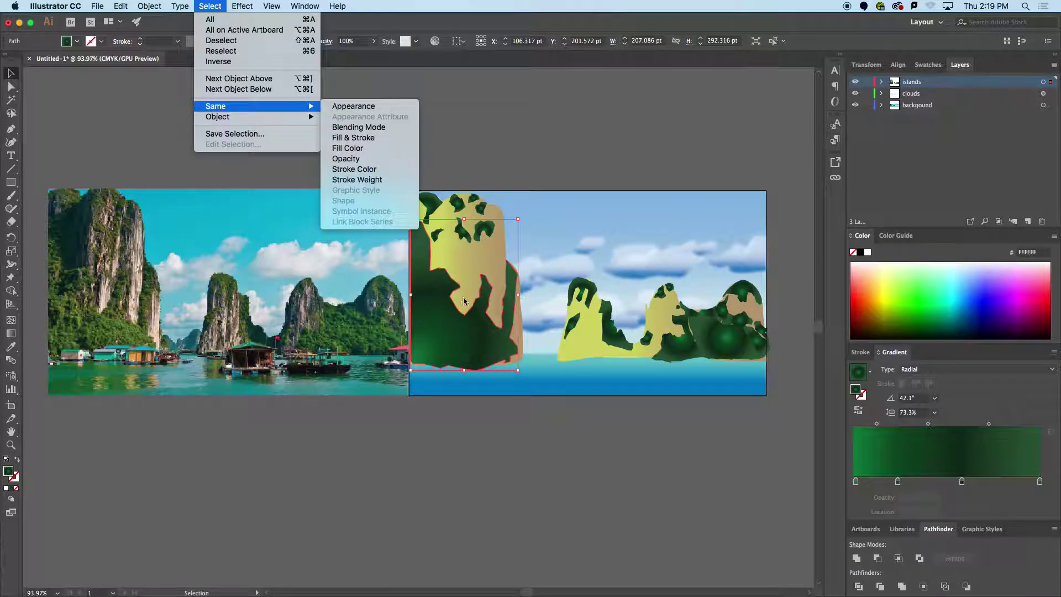
mouse_move(242, 6)
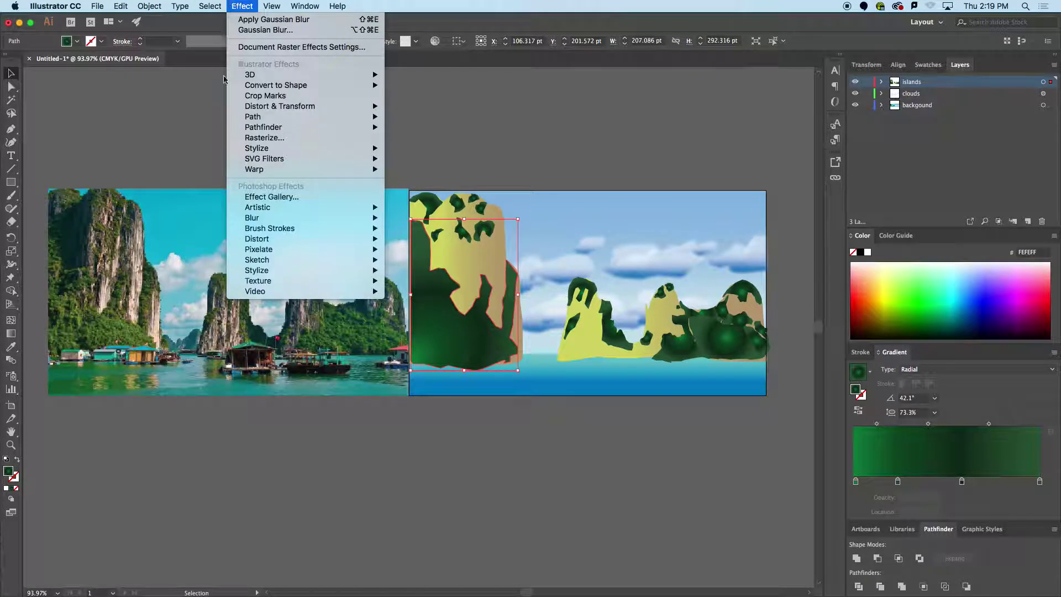
mouse_move(210, 6)
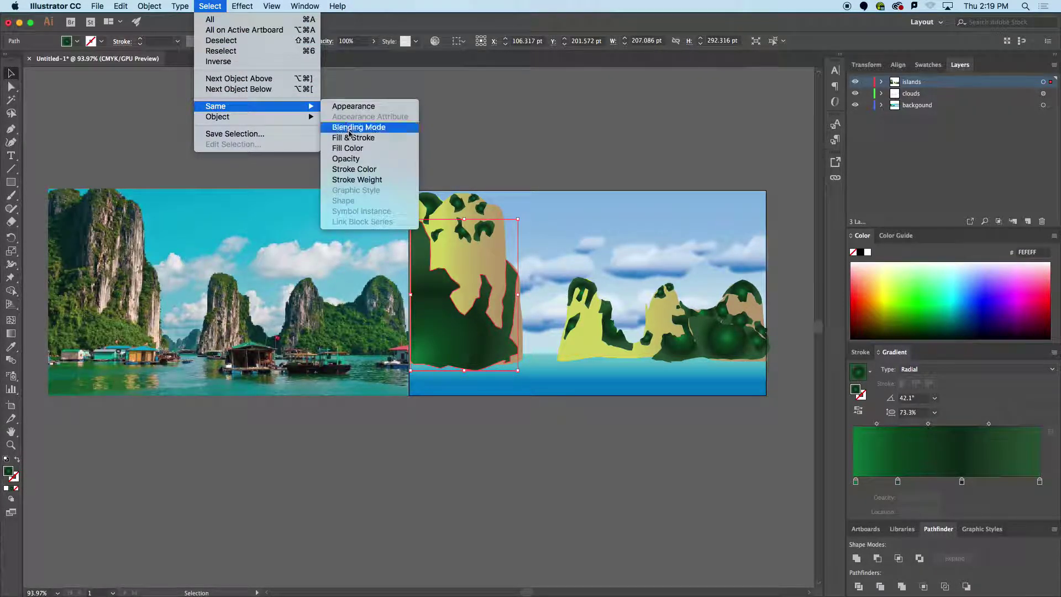
click(352, 139)
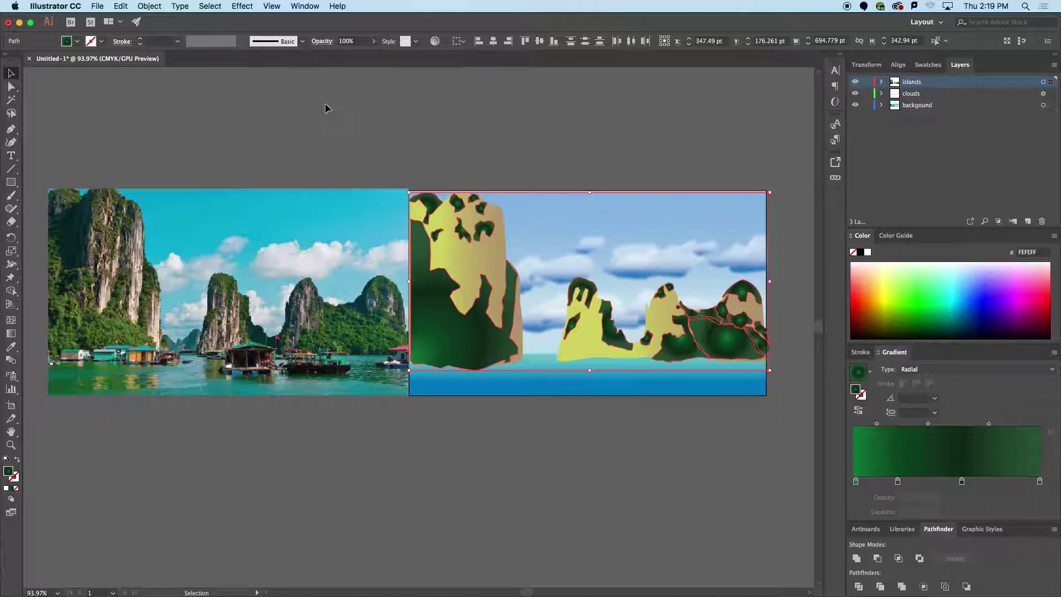
Apply a Gaussian Blur with a 4.2-pixel radius to the selected greenery shapes and deselect them.
click(241, 6)
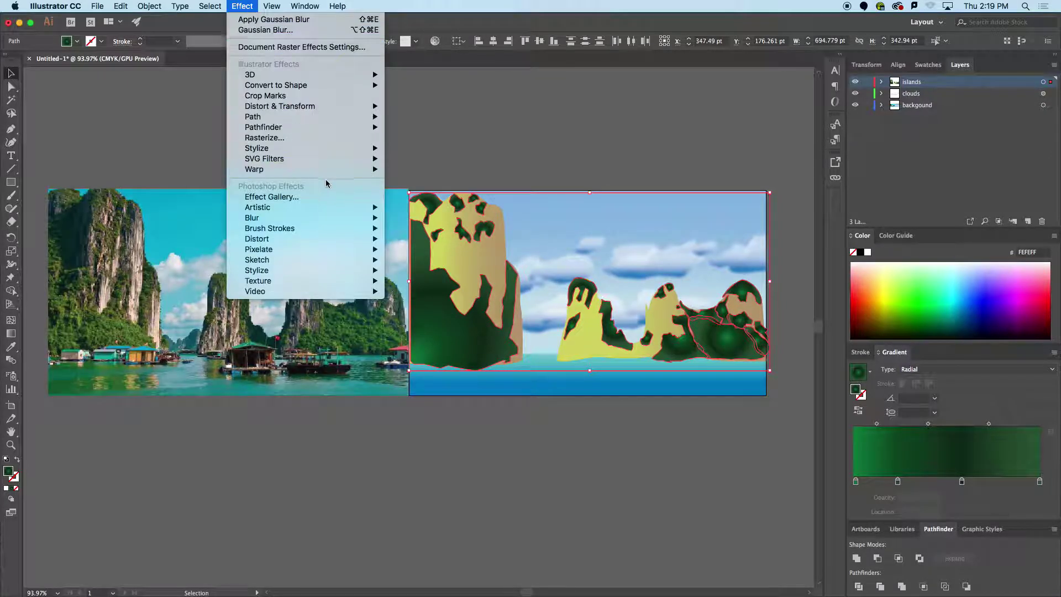
mouse_move(365, 217)
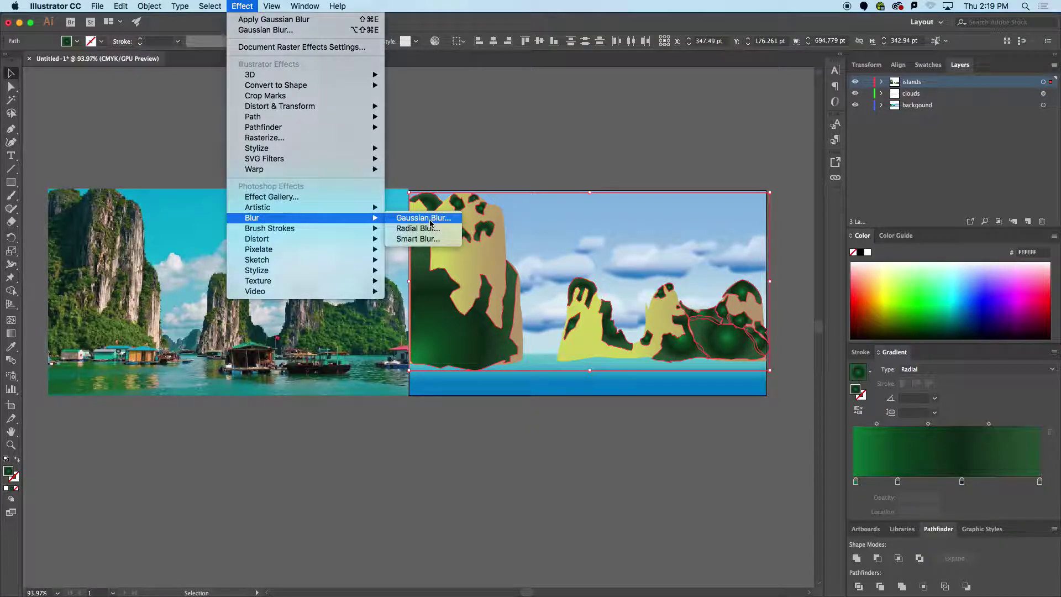
click(428, 217)
click(628, 165)
drag(674, 141, 666, 143)
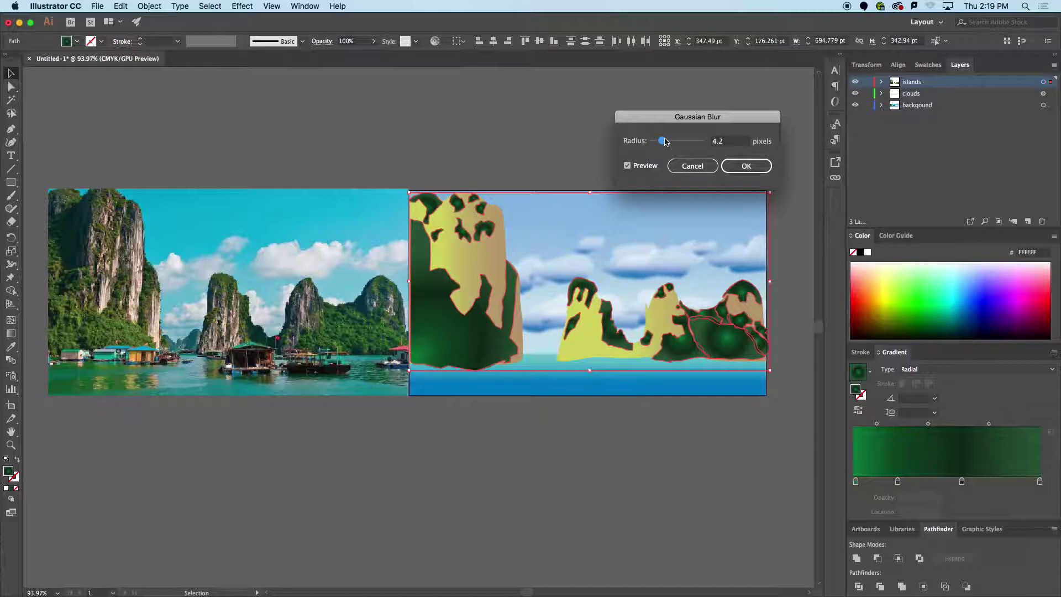
click(736, 167)
click(677, 166)
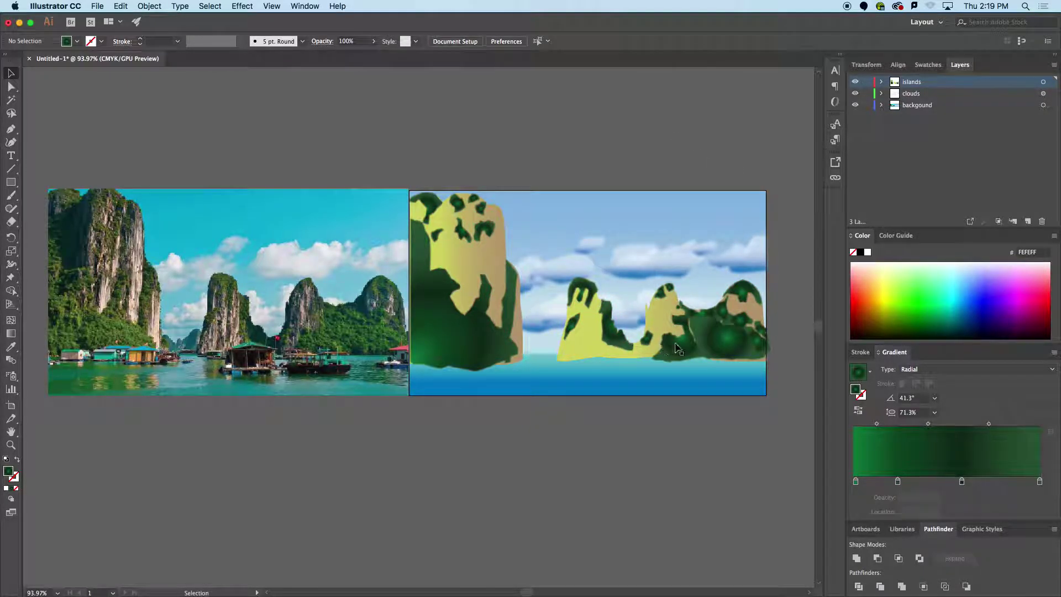
Apply the last-used Gaussian Blur to the large greenery patch on the far-right island and deselect it.
click(712, 346)
key(super+shift+e)
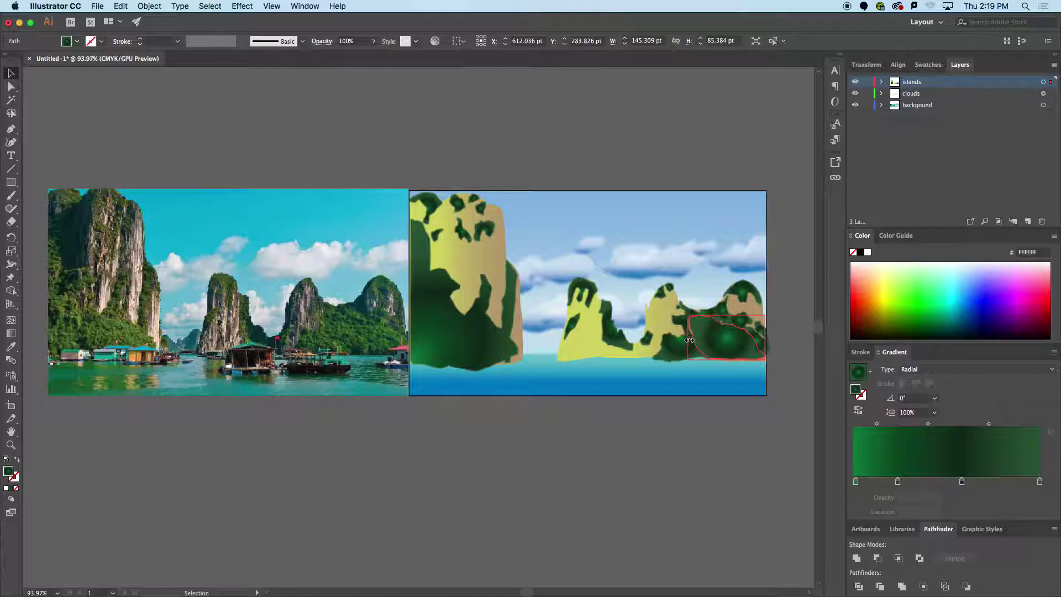
click(782, 338)
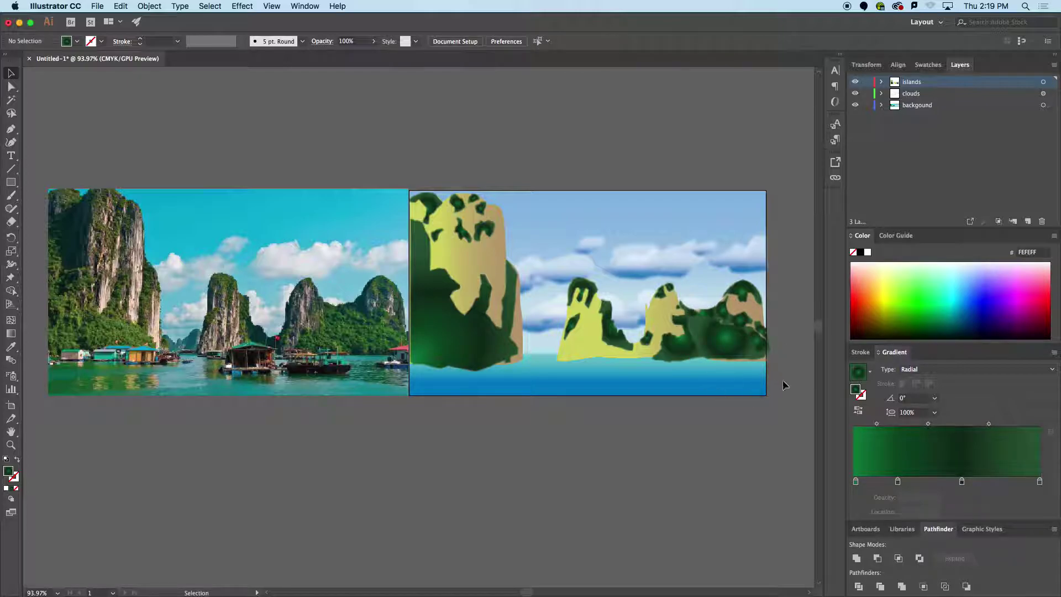
Recolor the end stop of the sky rectangle's gradient to teal #25909C.
click(696, 221)
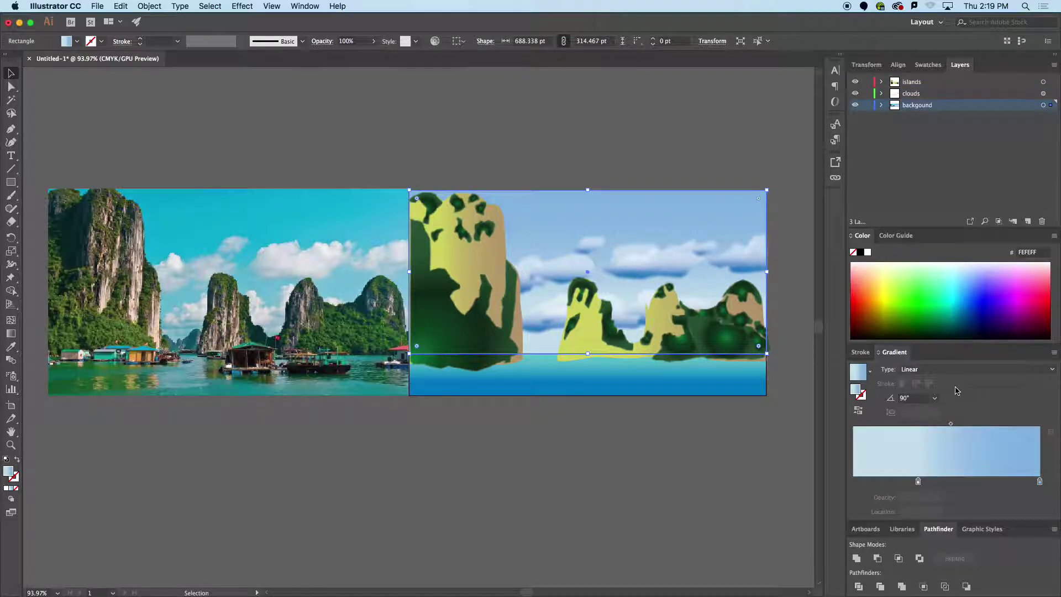
double_click(1040, 482)
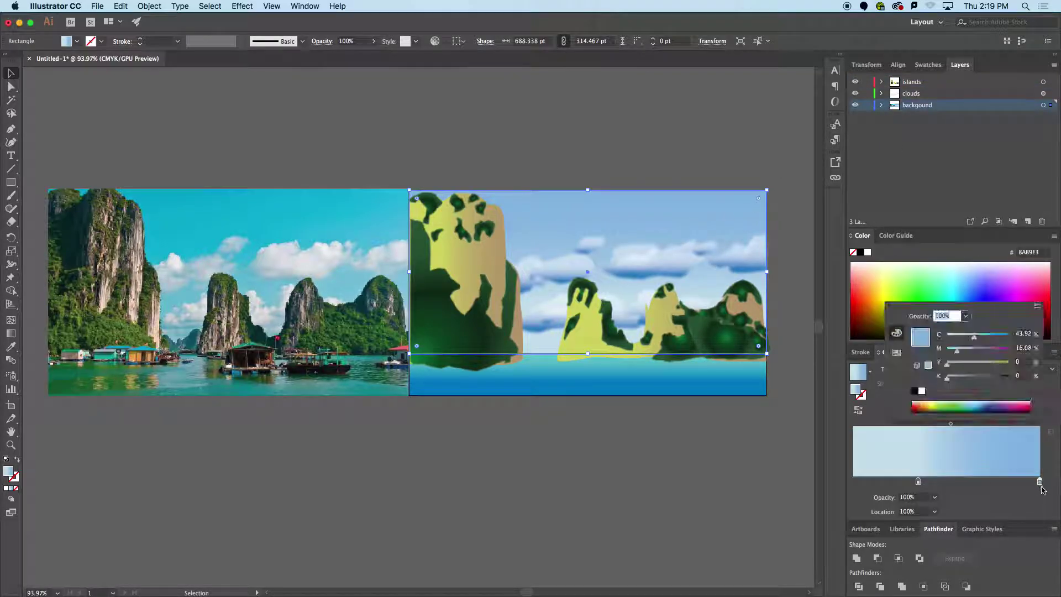
click(980, 405)
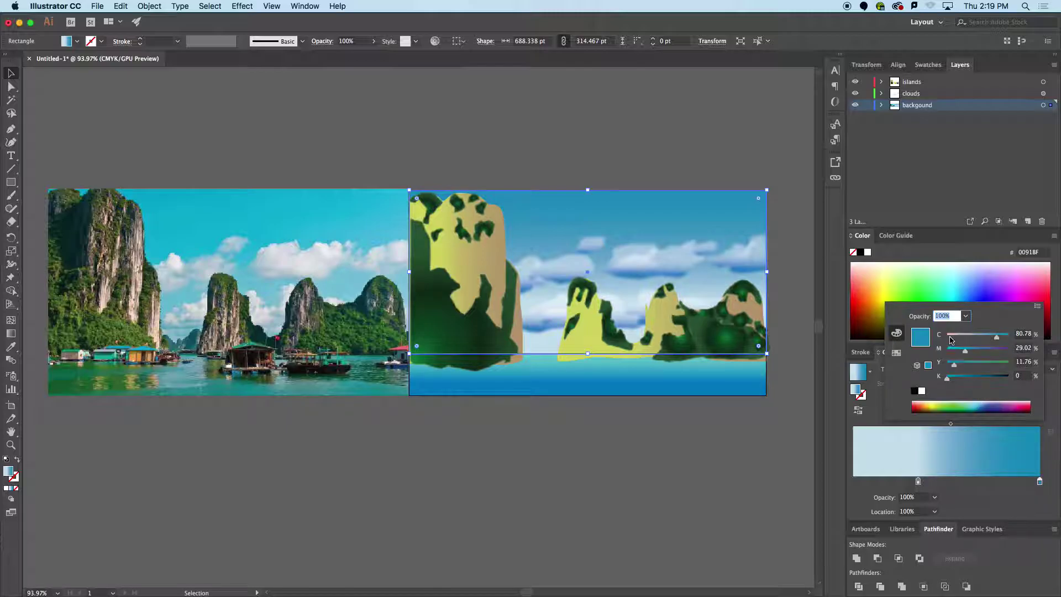
drag(960, 369, 971, 367)
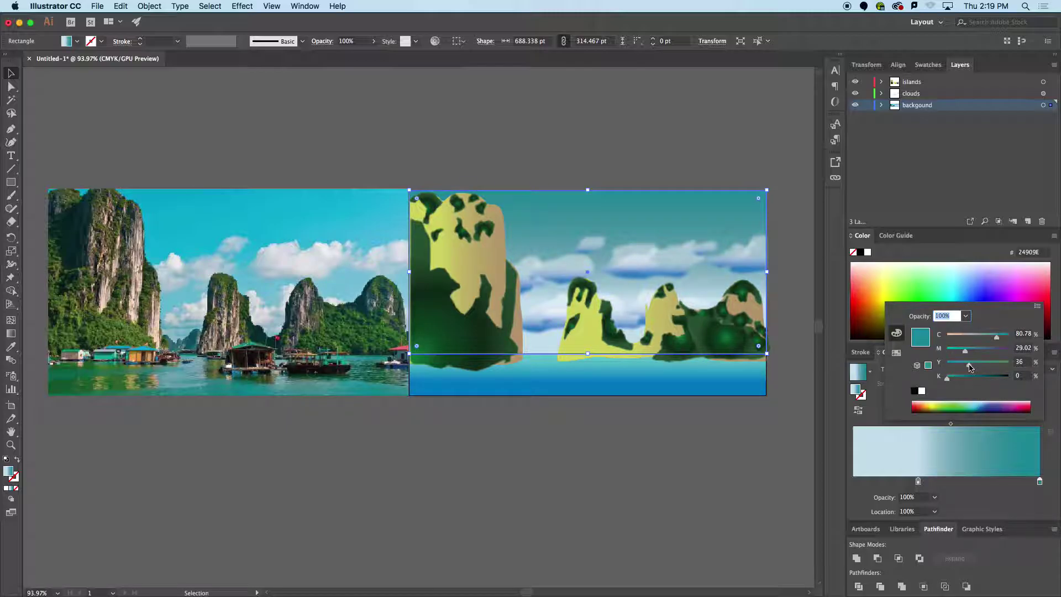
click(671, 467)
Recolor the blue stop at 34.83% in the water rectangle's gradient to teal #00808D and deselect the artwork.
click(677, 386)
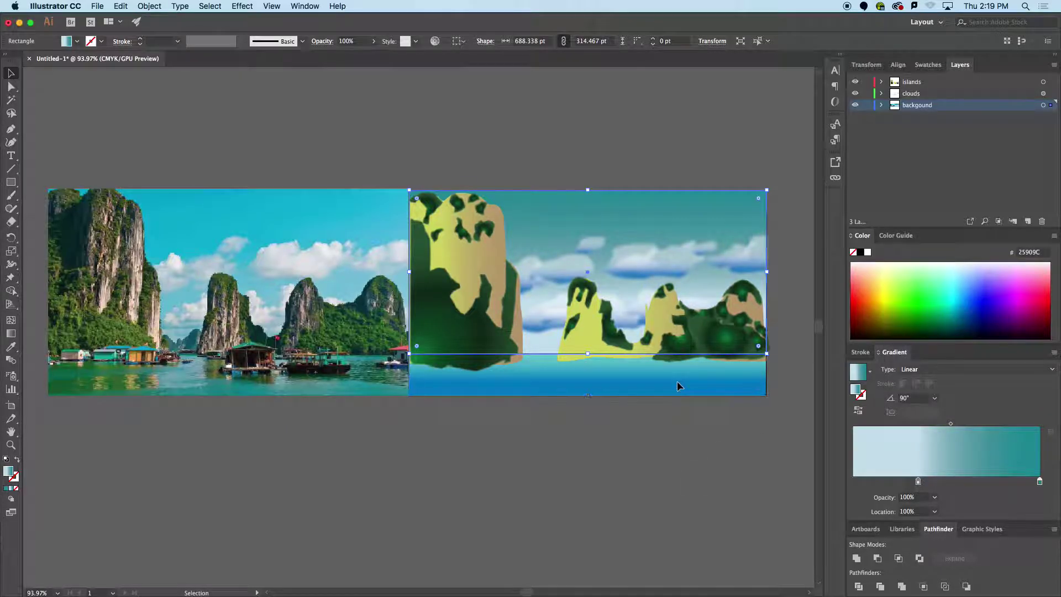
click(919, 481)
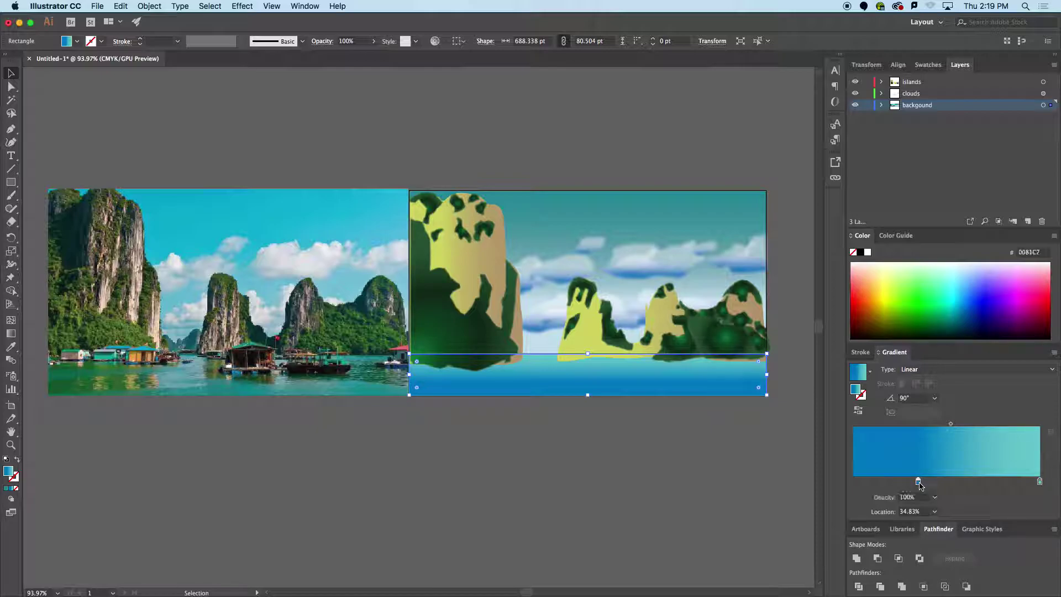
double_click(919, 481)
click(978, 365)
drag(979, 366, 974, 367)
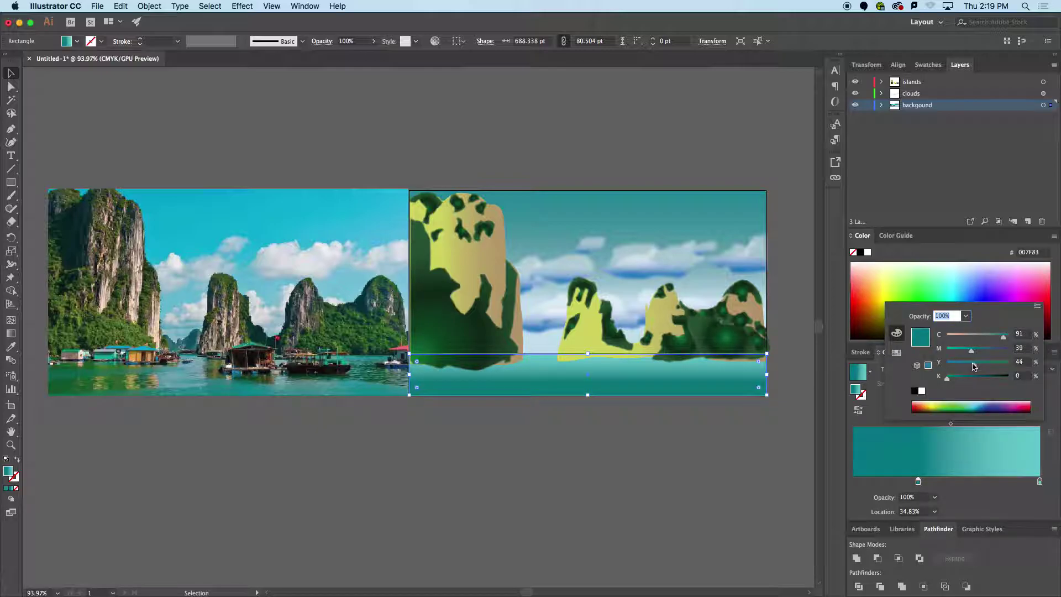
click(682, 457)
right_click(682, 457)
click(583, 431)
click(583, 430)
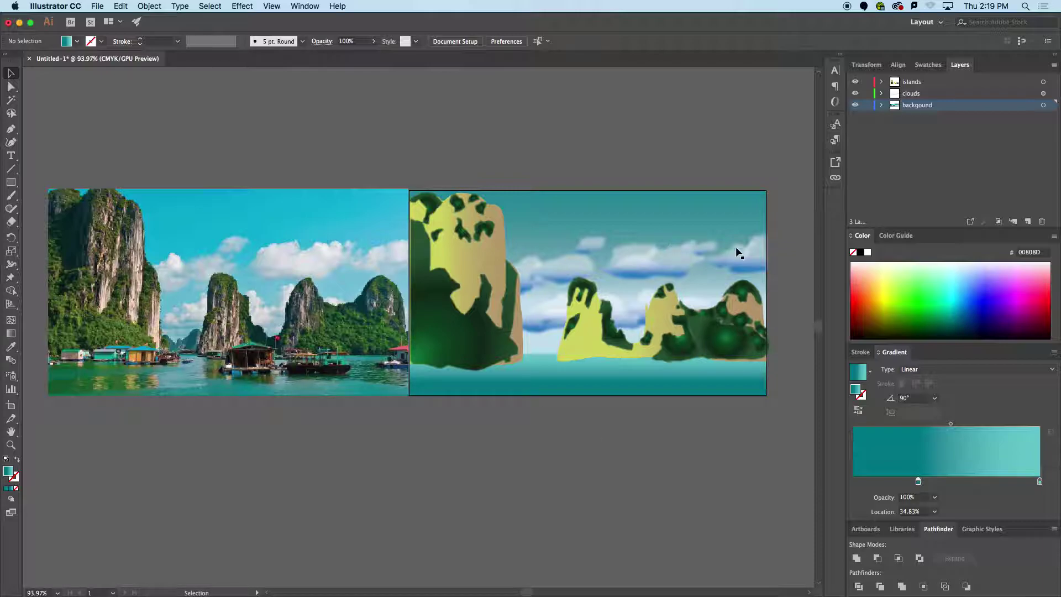
Create a new layer above the islands layer and trace the leftmost green-roofed floating house's front wall with the Pen tool.
click(907, 82)
click(1030, 224)
key(z)
drag(57, 361, 455, 380)
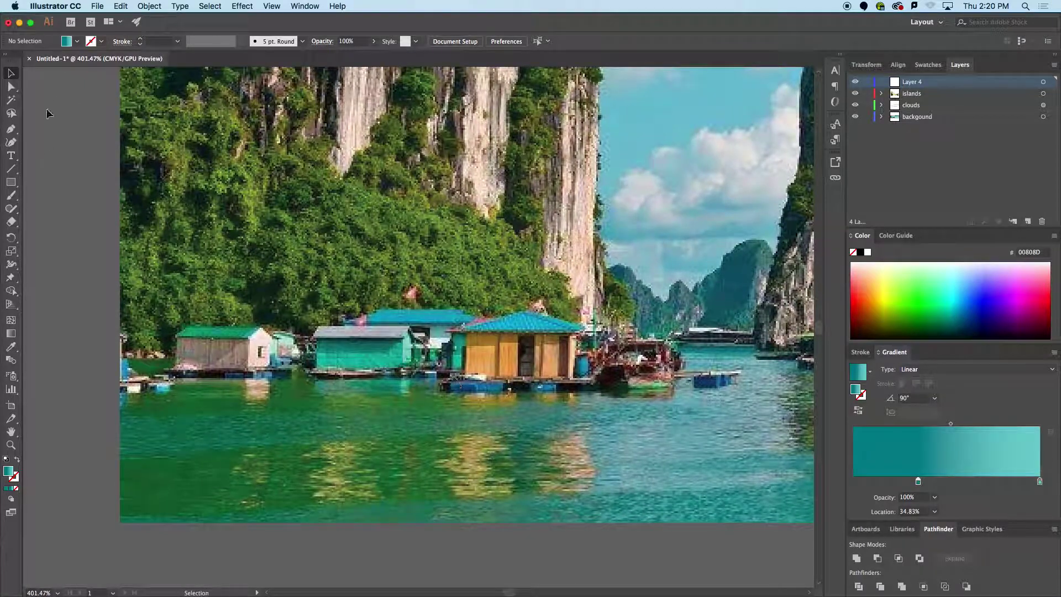
click(10, 129)
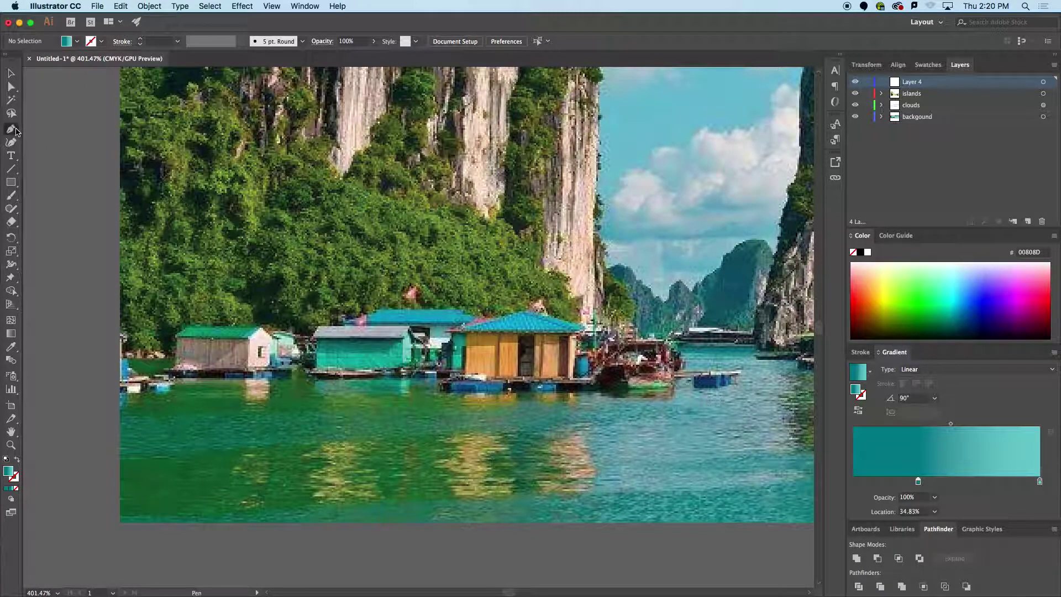
click(175, 336)
click(175, 369)
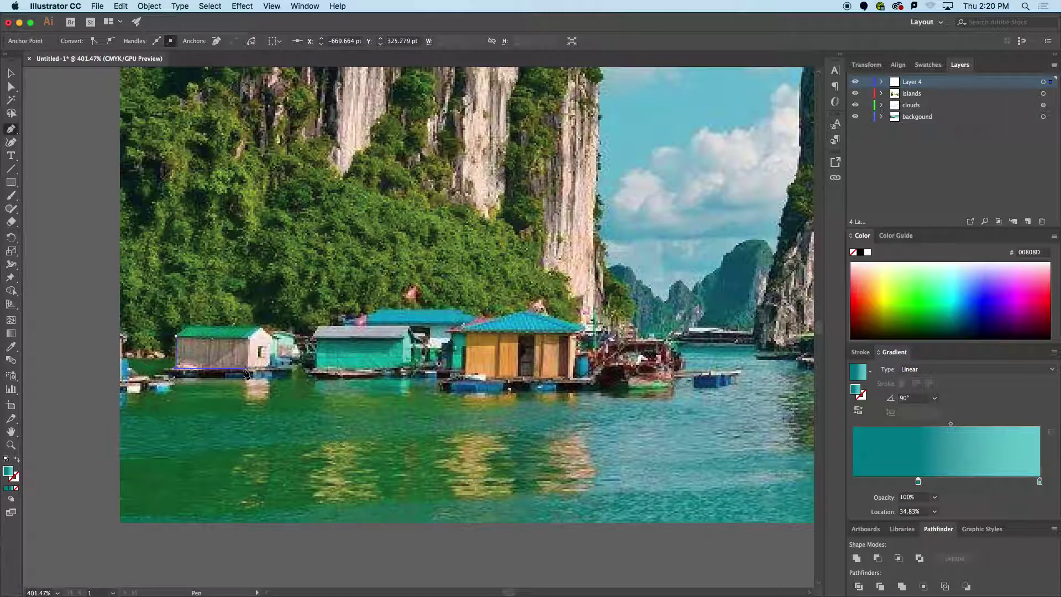
click(244, 368)
click(244, 337)
click(176, 335)
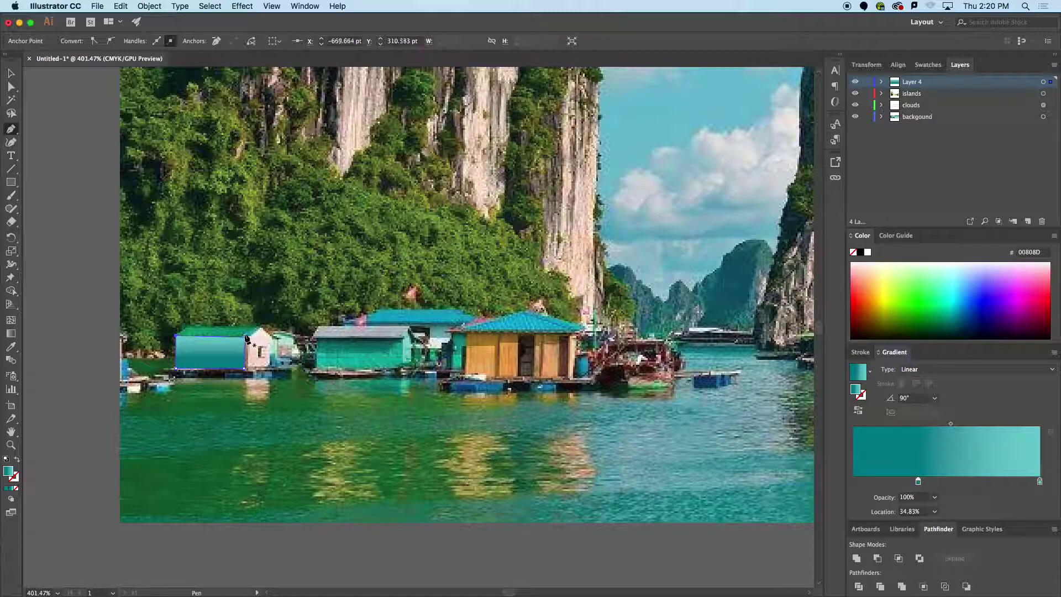
Trace the gabled side wall of the green-roofed floating house as a closed five-sided shape.
click(259, 328)
click(271, 336)
click(271, 368)
click(244, 368)
click(244, 337)
click(259, 328)
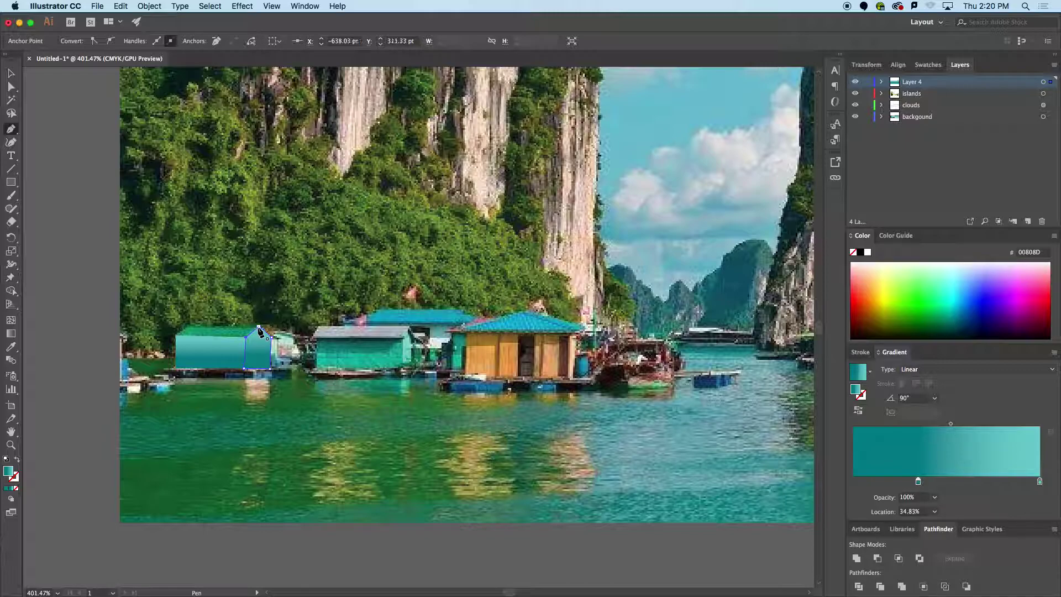
Trace the roof of the green-roofed floating house as a closed four-sided shape.
click(176, 336)
click(189, 326)
click(259, 327)
click(246, 336)
click(176, 335)
Trace the grey roof of the second floating house as a closed four-sided shape.
click(317, 339)
click(403, 338)
click(410, 326)
click(319, 326)
click(315, 336)
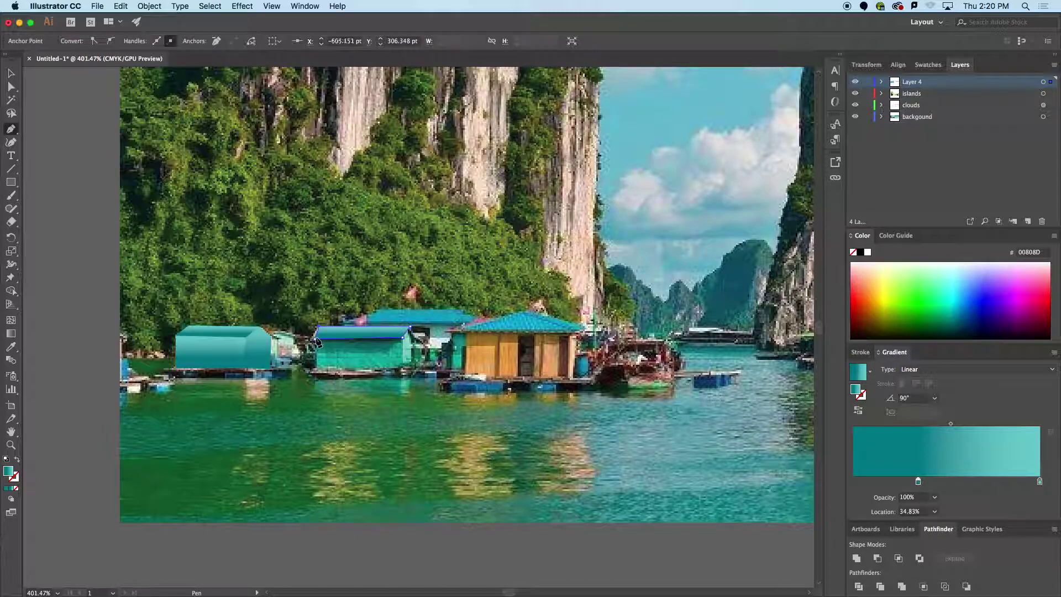
Trace the second floating house's front wall and its narrow side wall below the grey roof.
click(318, 370)
click(403, 369)
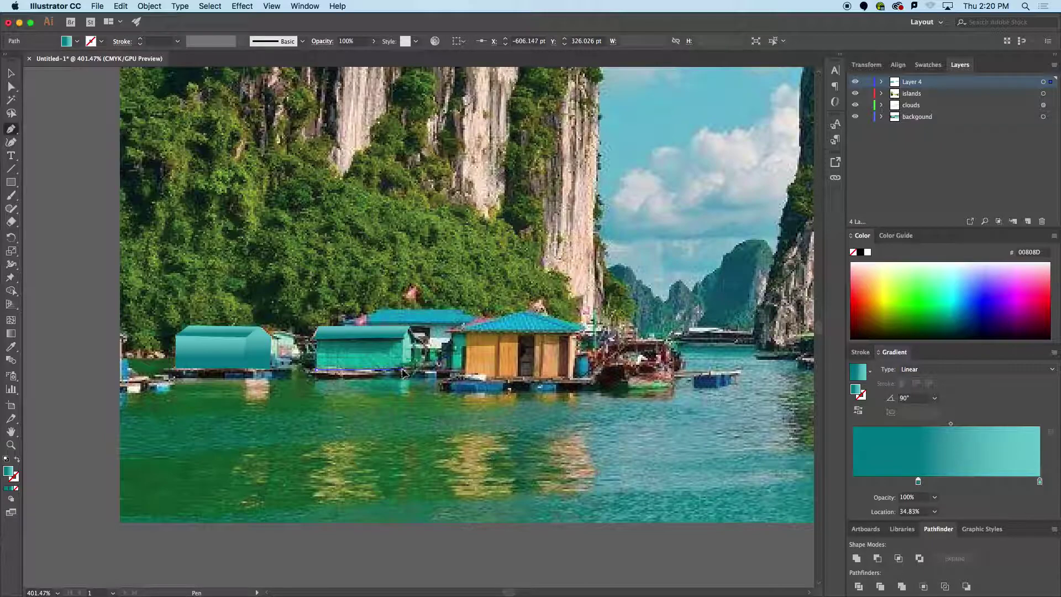
click(402, 338)
click(315, 337)
click(318, 369)
click(411, 329)
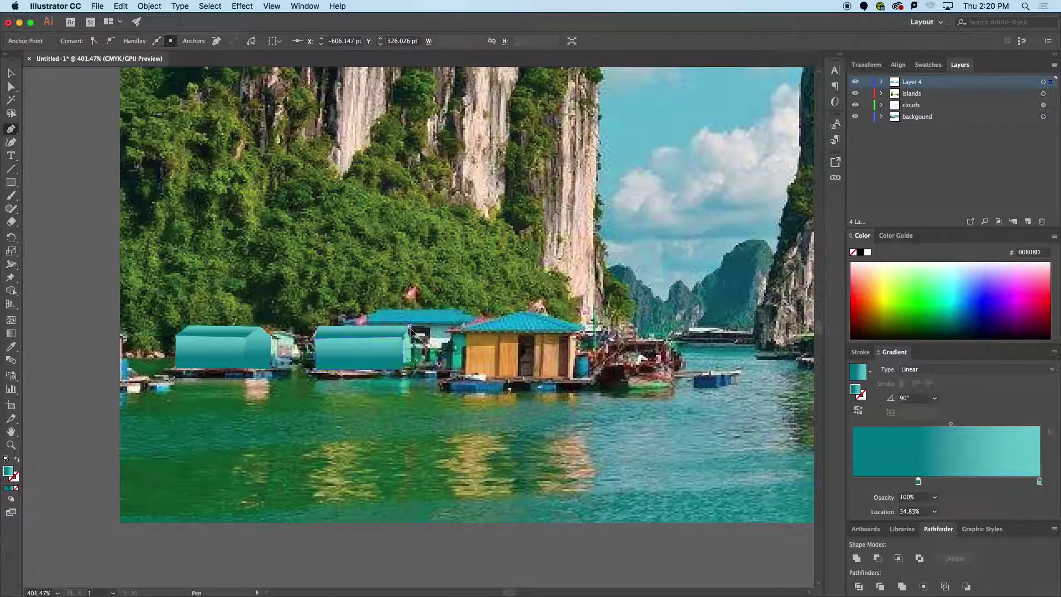
click(410, 369)
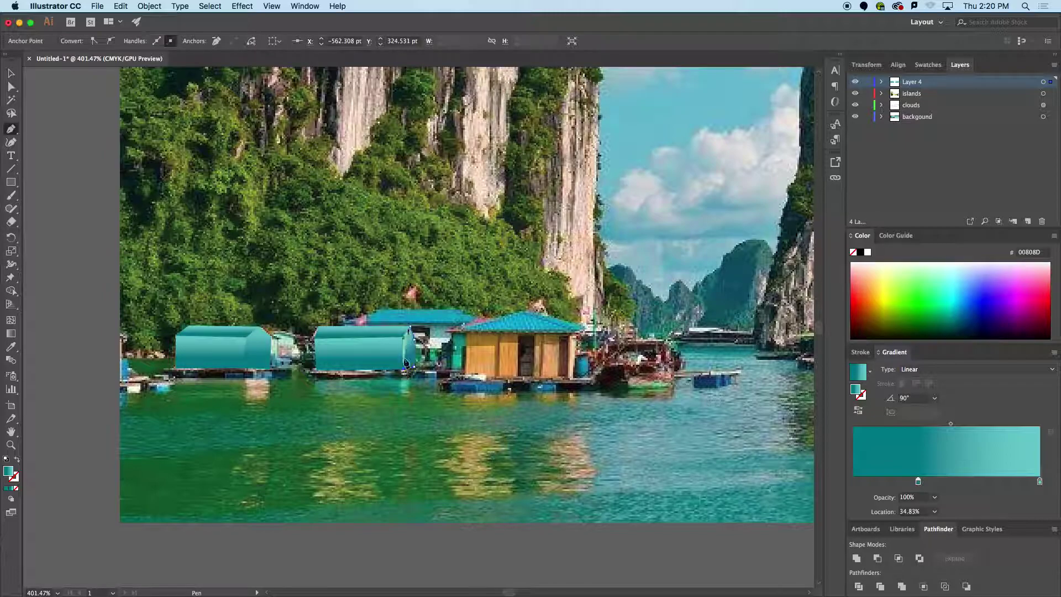
click(411, 327)
Trace the triangular blue roof of the yellow floating house as a closed shape.
click(462, 332)
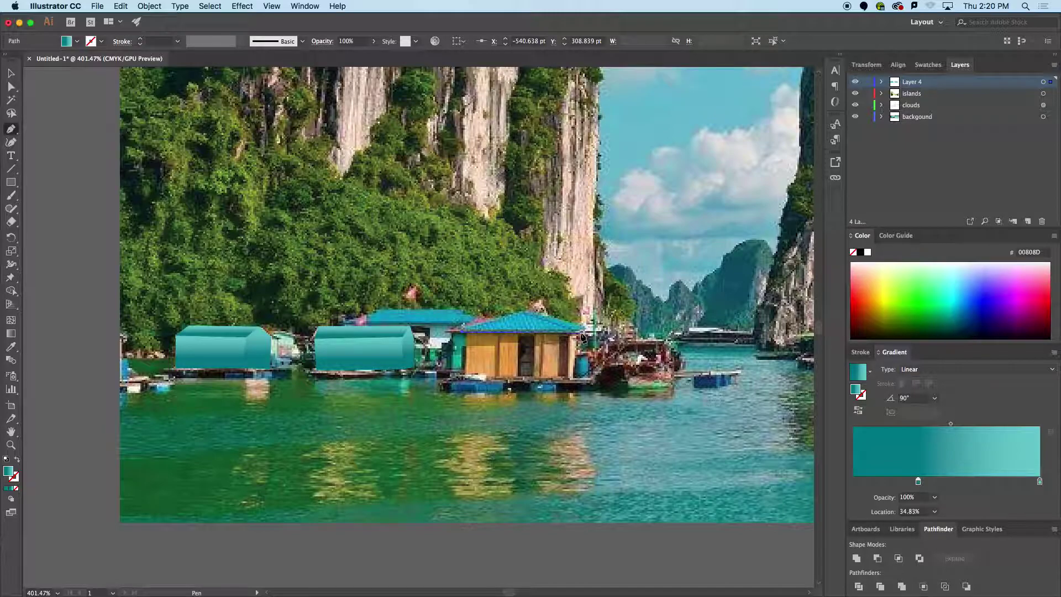
click(581, 333)
click(524, 311)
click(464, 331)
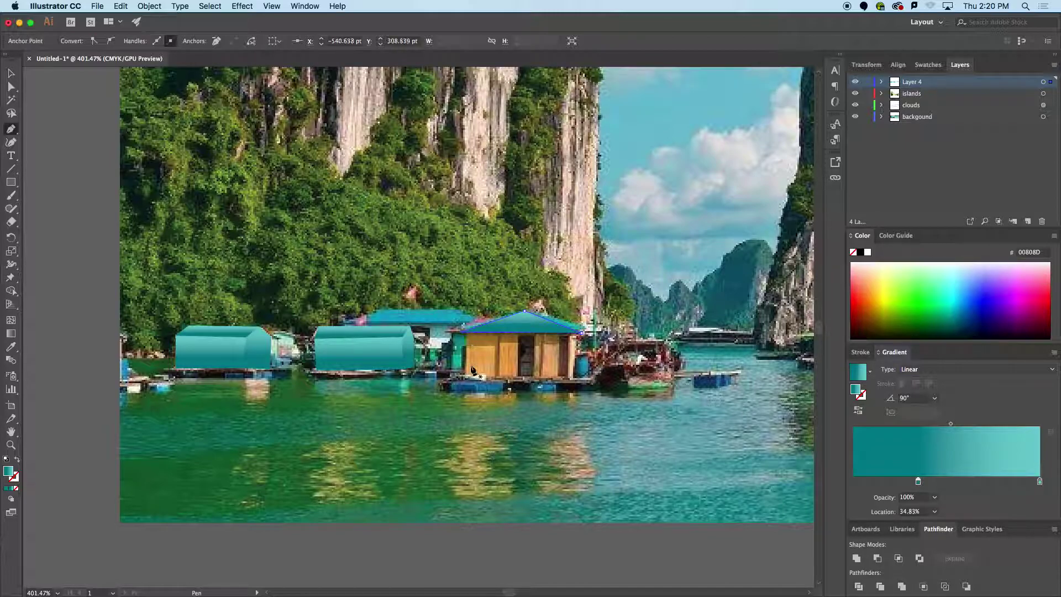
Trace the front wall of the yellow floating house as a closed four-sided shape below its roof.
click(466, 376)
click(468, 333)
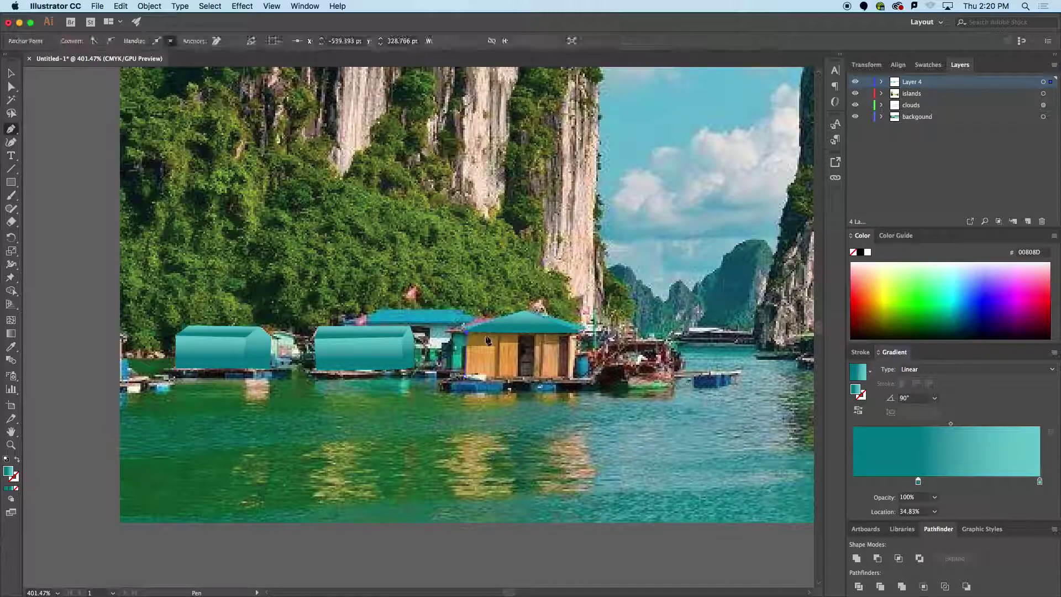
click(571, 334)
click(572, 380)
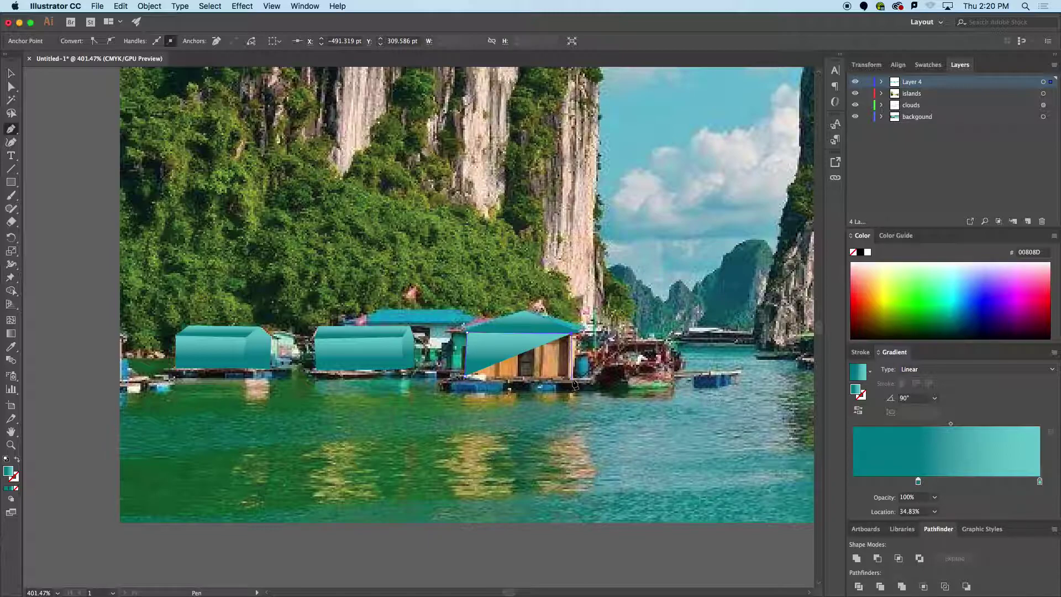
click(466, 379)
click(463, 375)
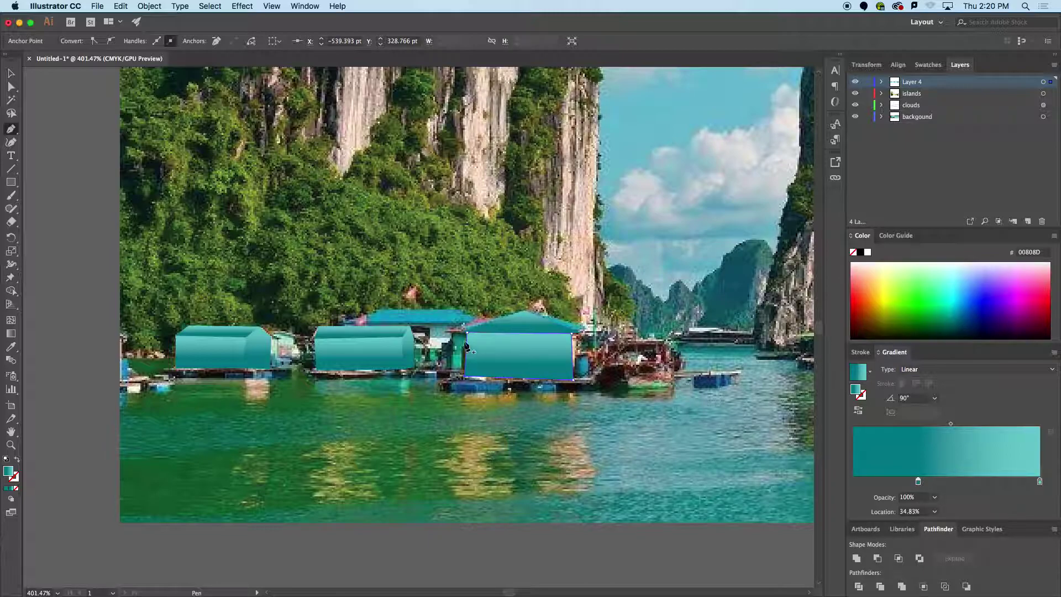
Trace the long blue roof behind the second and yellow floating houses as a closed four-sided shape.
click(347, 320)
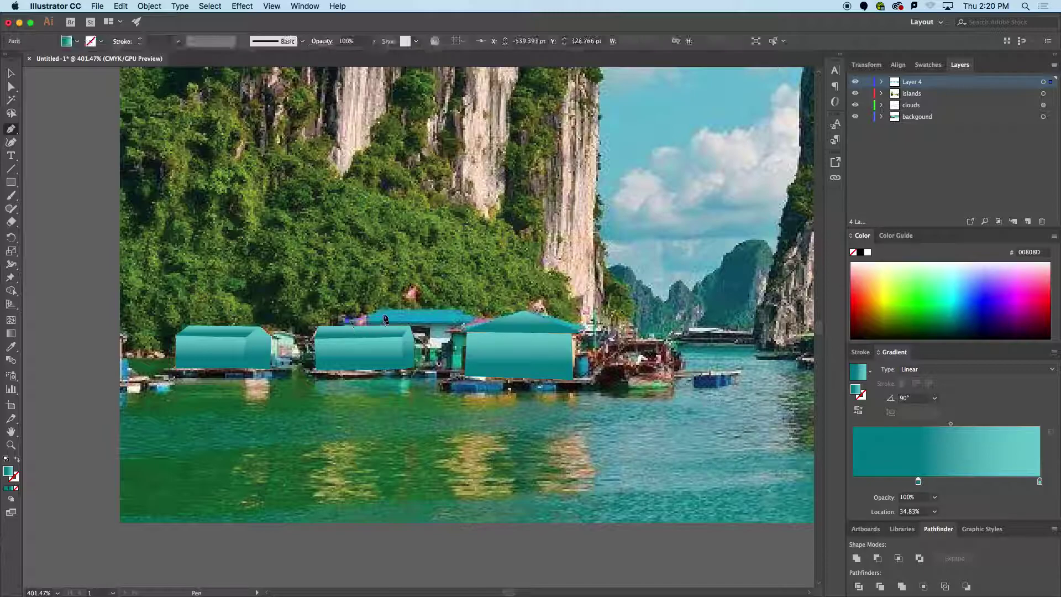
click(375, 309)
click(457, 307)
click(482, 321)
click(347, 320)
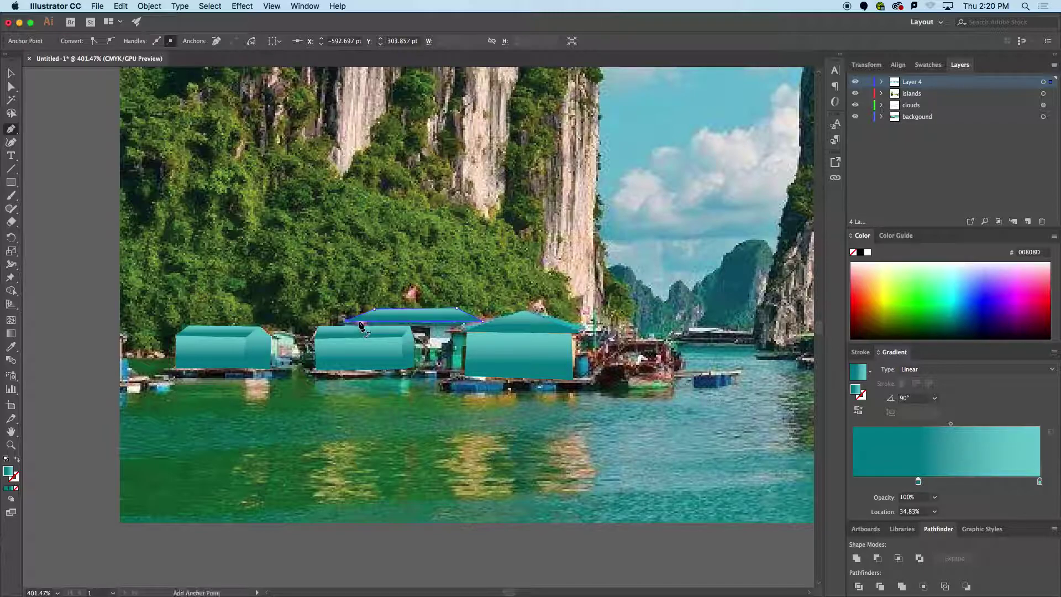
Trace the wall below the long blue roof as a closed four-sided shape behind the second and yellow floating houses.
click(475, 363)
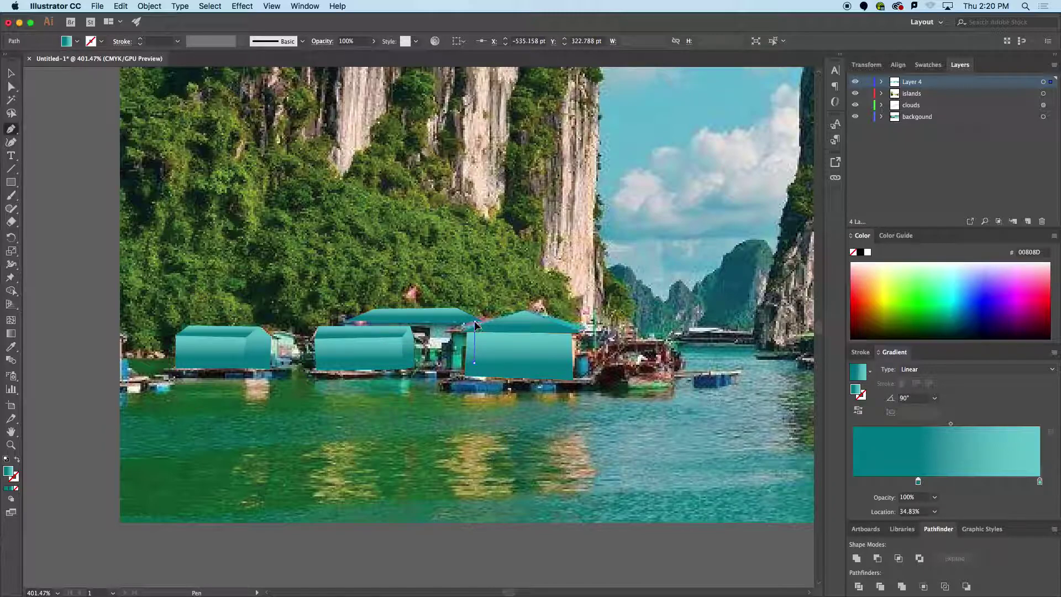
click(476, 322)
click(357, 322)
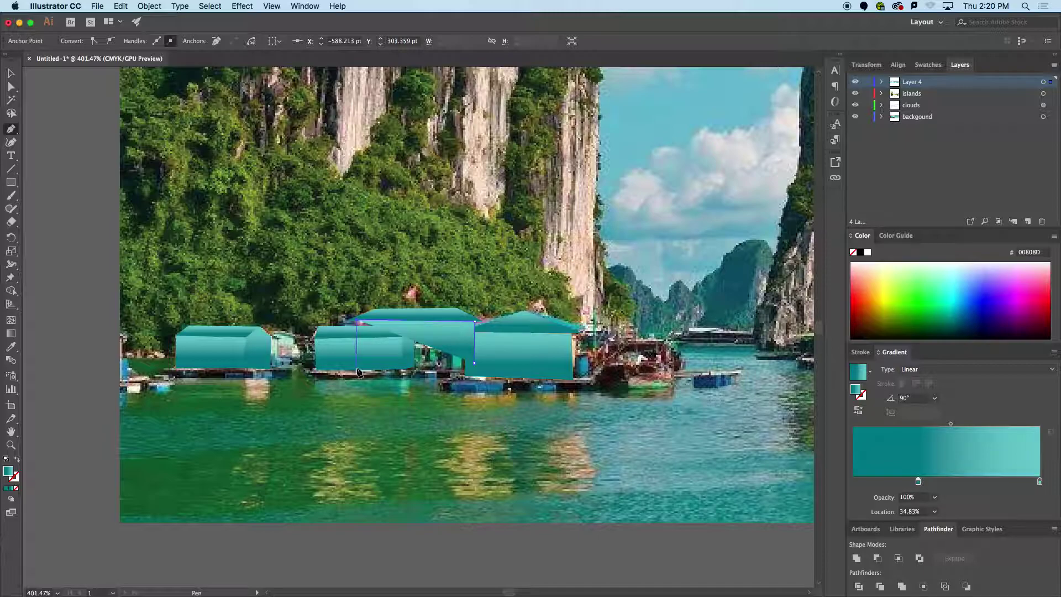
click(357, 368)
click(475, 364)
Send the wall below the long blue roof to the back, behind the neighbouring floating houses.
right_click(429, 364)
click(461, 446)
right_click(446, 348)
click(517, 384)
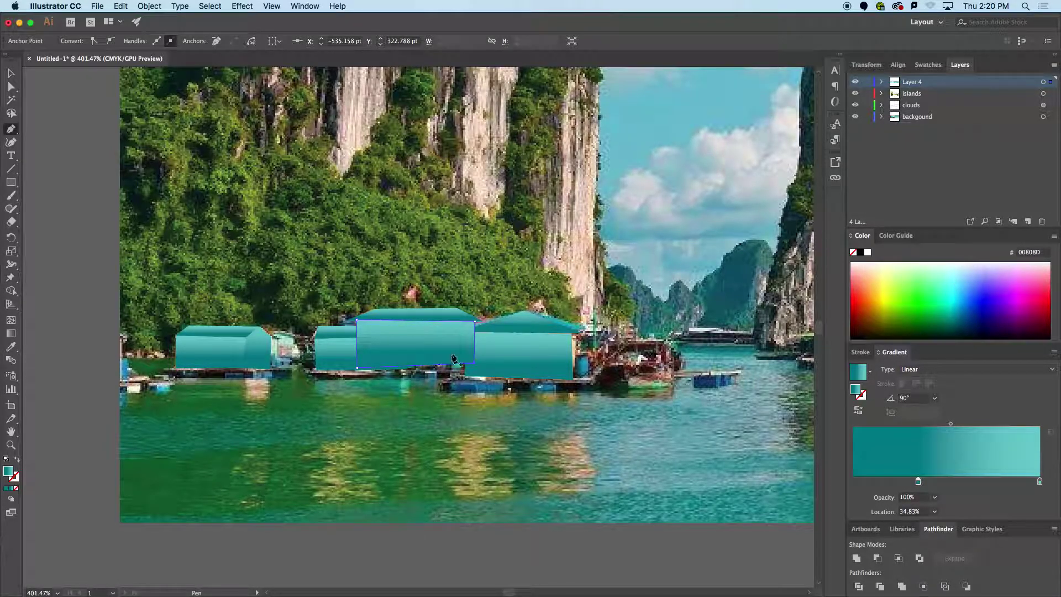
right_click(438, 341)
mouse_move(490, 508)
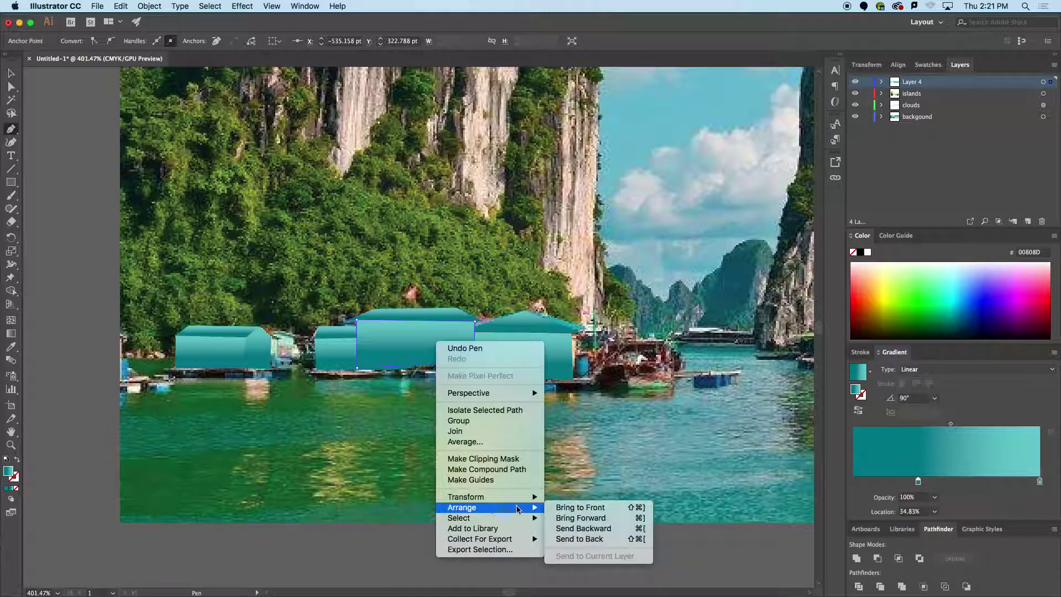
click(566, 536)
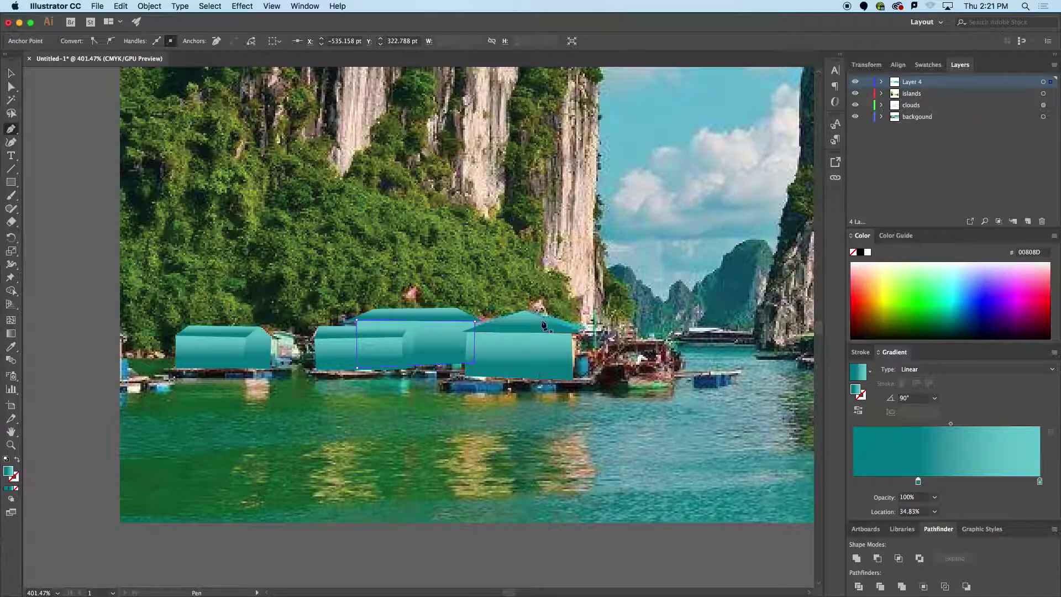
Trace the boat moored beside the yellow floating house as a closed shape with a slanted bow.
drag(640, 360, 526, 347)
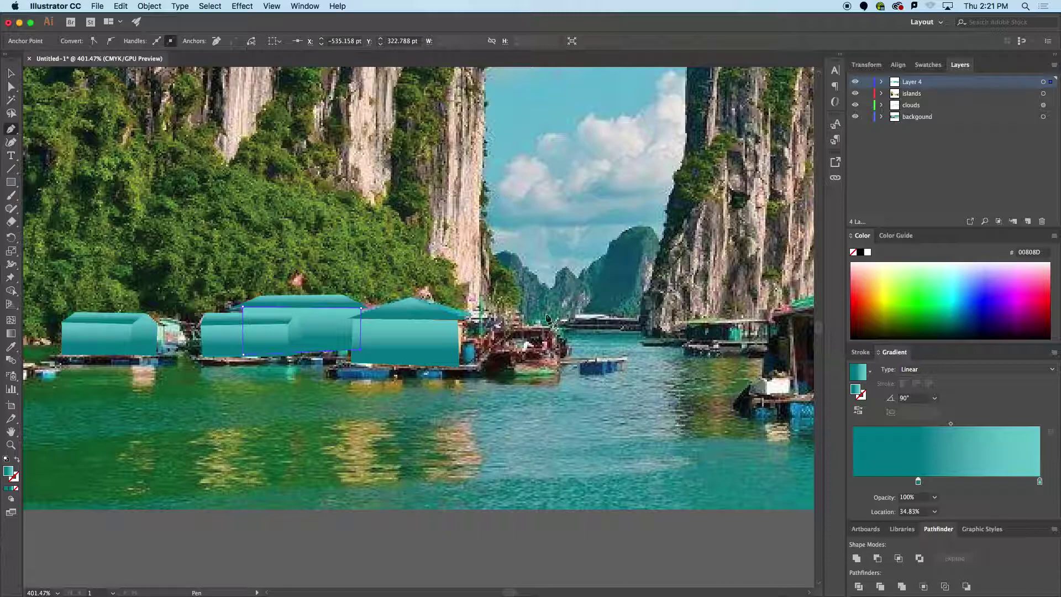
click(480, 371)
click(505, 349)
click(556, 350)
click(562, 338)
click(490, 334)
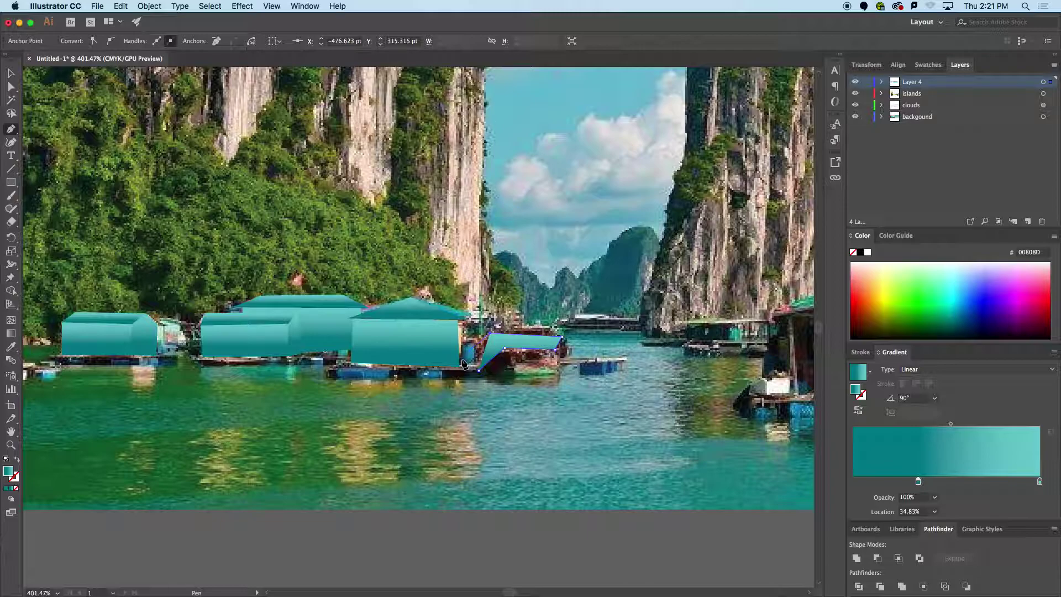
click(461, 368)
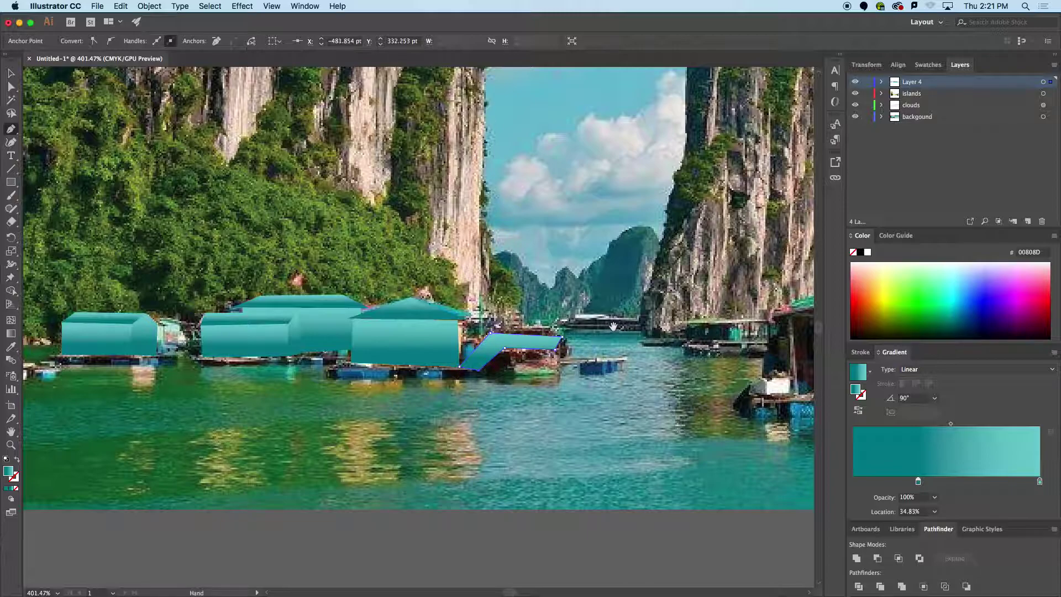
Trace the low triangular roof of the small distant floating house at the foot of the central rock island.
scroll(498, 376, right, 10)
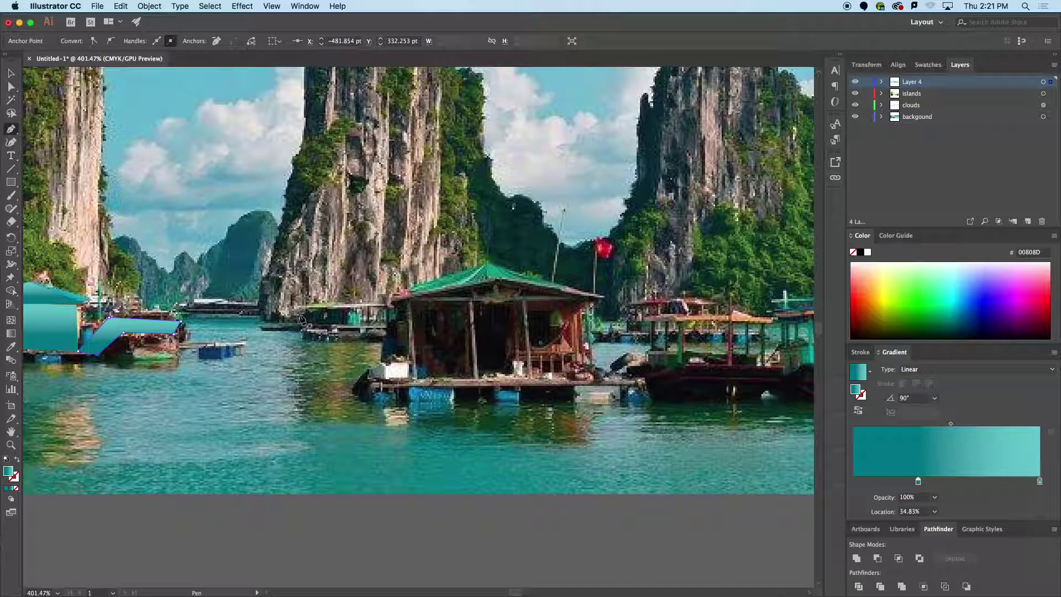
click(304, 310)
click(347, 300)
click(391, 308)
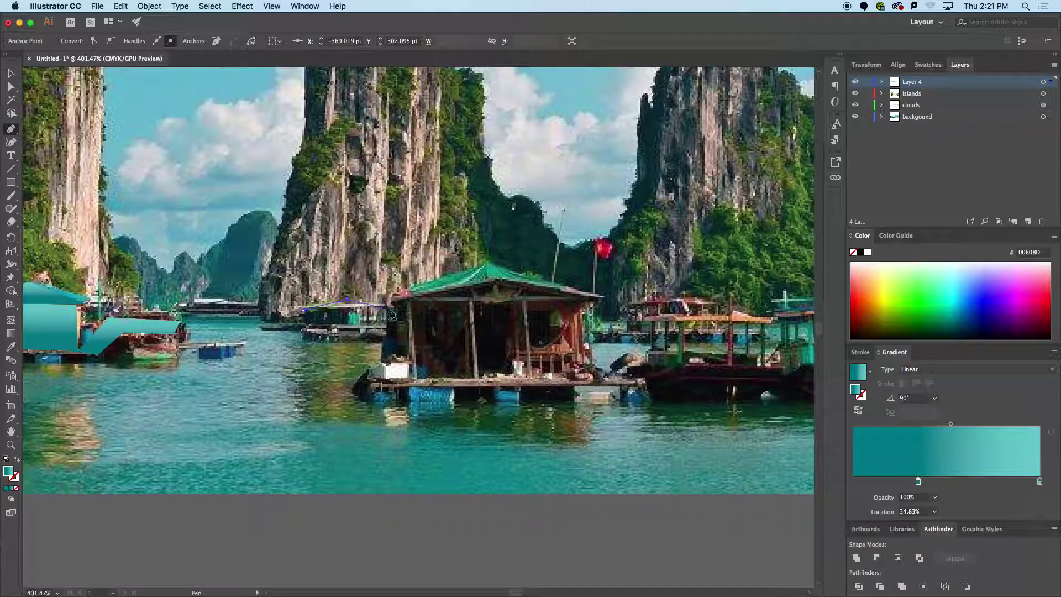
click(305, 312)
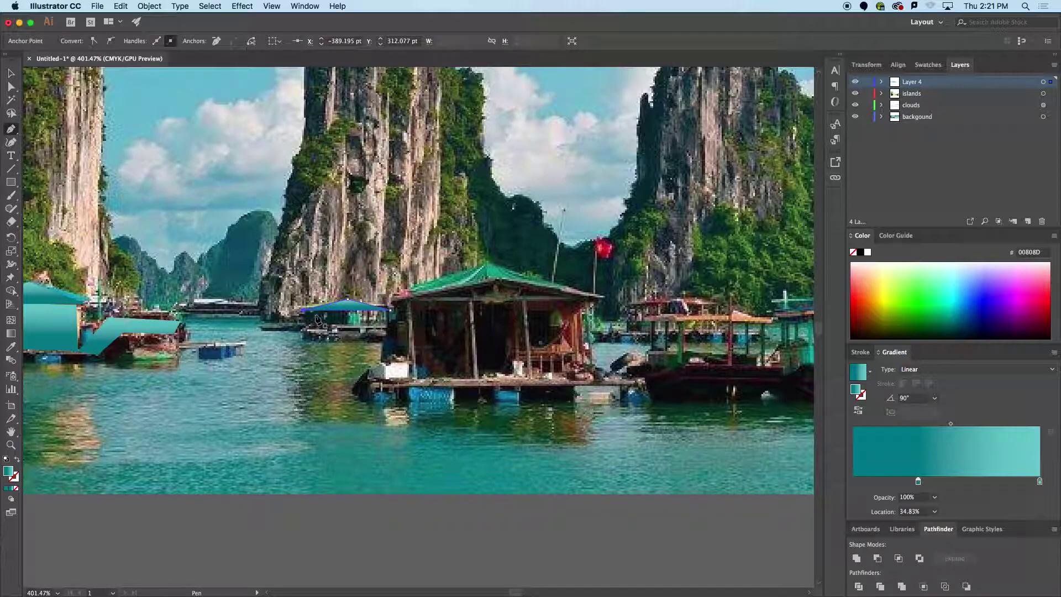
Trace the wall of the small distant floating house as a closed four-sided shape below its roof.
click(313, 322)
click(313, 310)
click(382, 311)
click(382, 328)
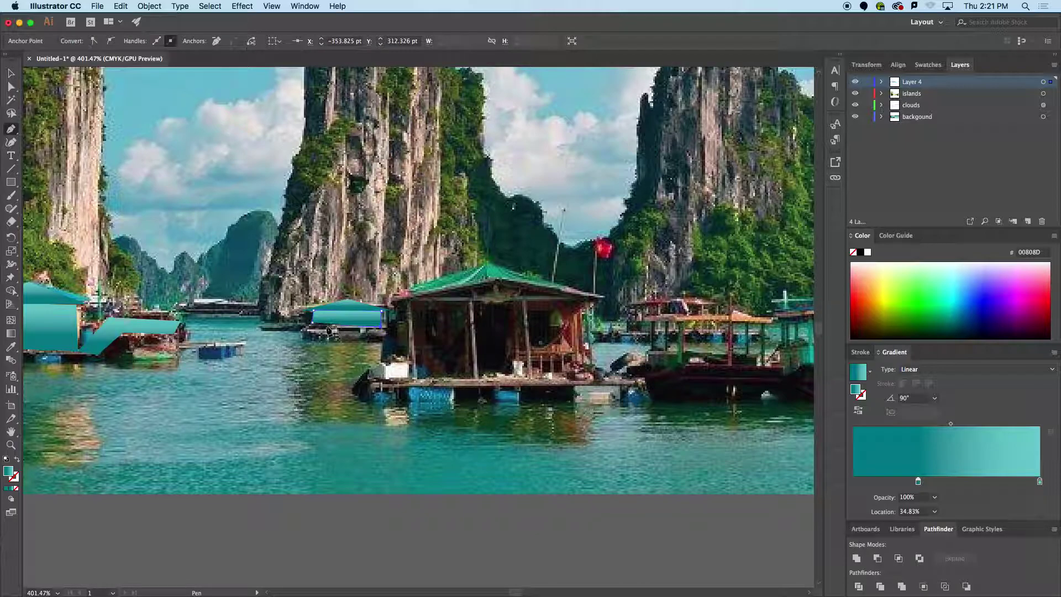
click(310, 330)
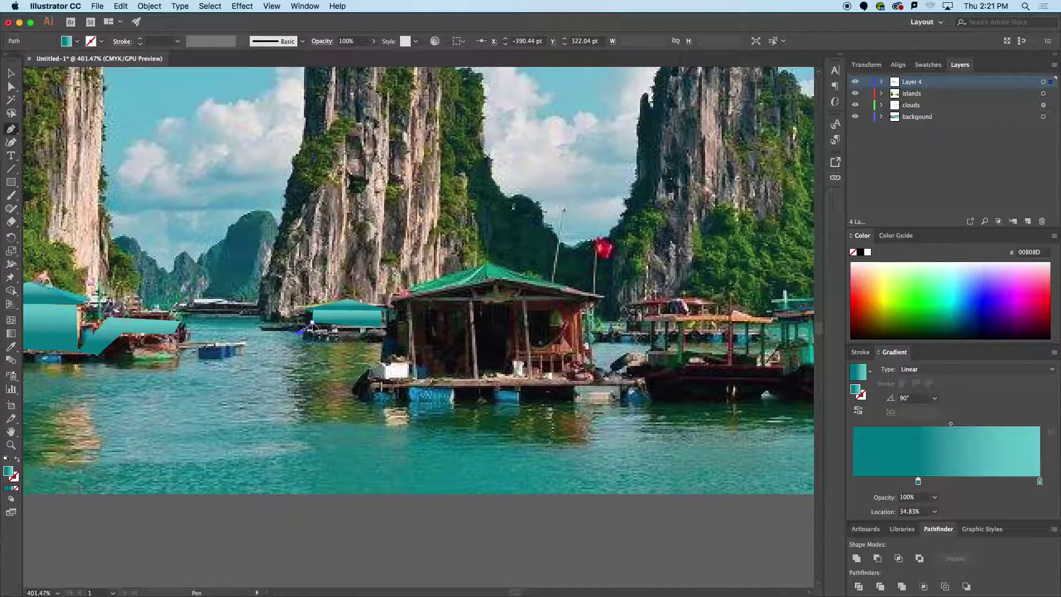
Trace the floating platform beneath the small distant house as a closed four-sided shape.
click(312, 327)
click(381, 324)
click(385, 337)
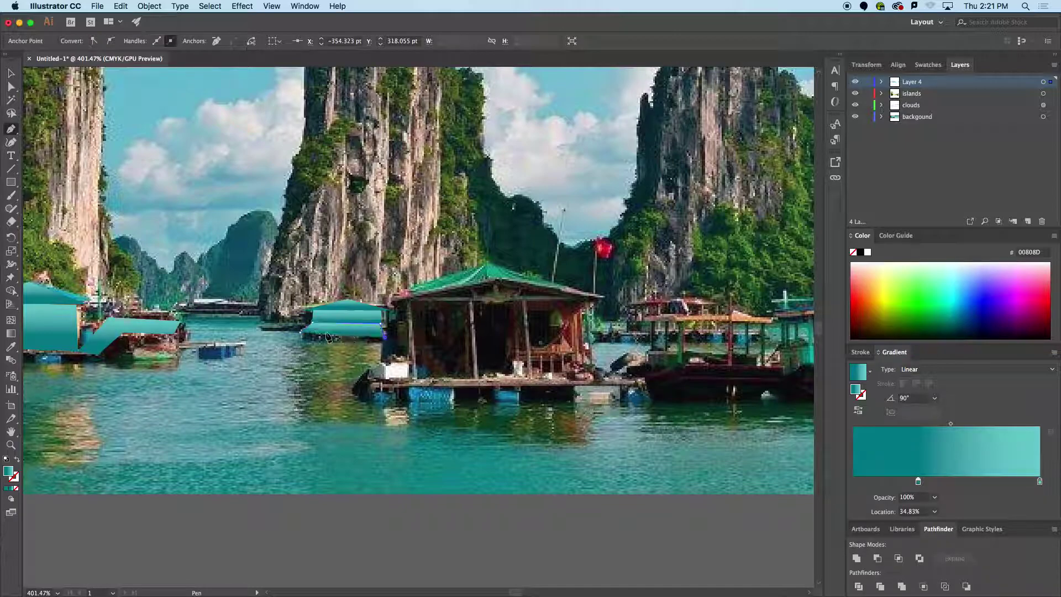
click(302, 332)
Trace the green roof of the large central floating house as a closed triangle.
scroll(334, 338, right, 5)
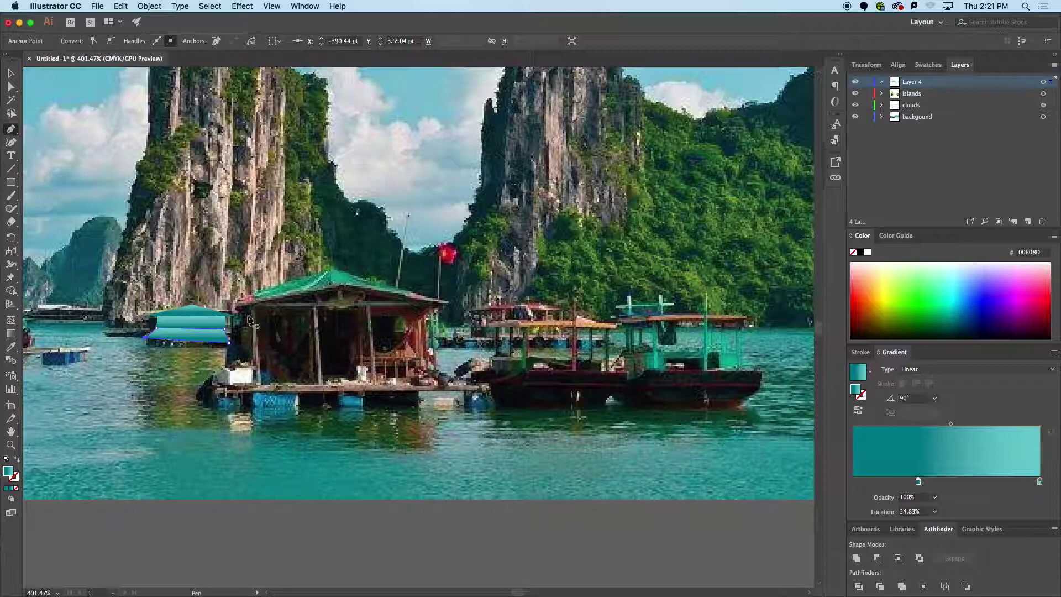
click(239, 305)
click(335, 262)
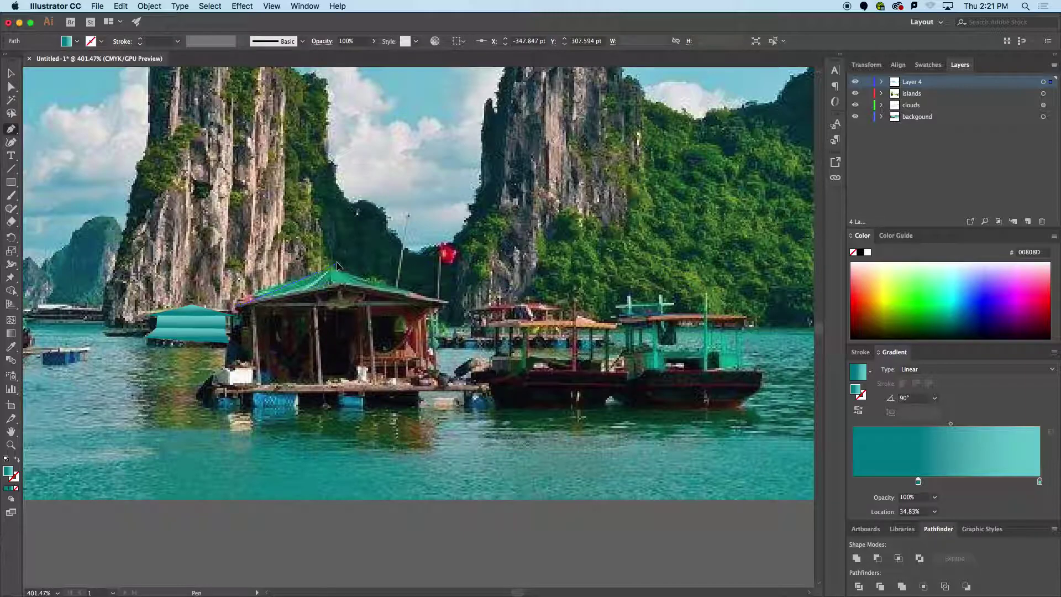
click(450, 303)
click(239, 305)
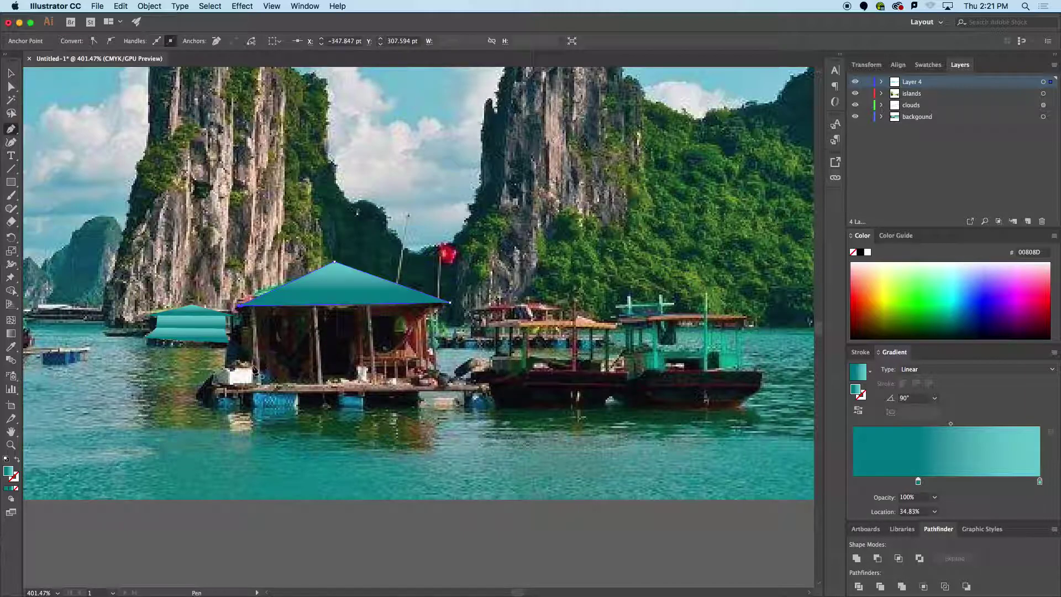
Trace the front wall of the large green-roofed floating house as a closed four-sided shape.
click(248, 381)
click(247, 305)
click(433, 303)
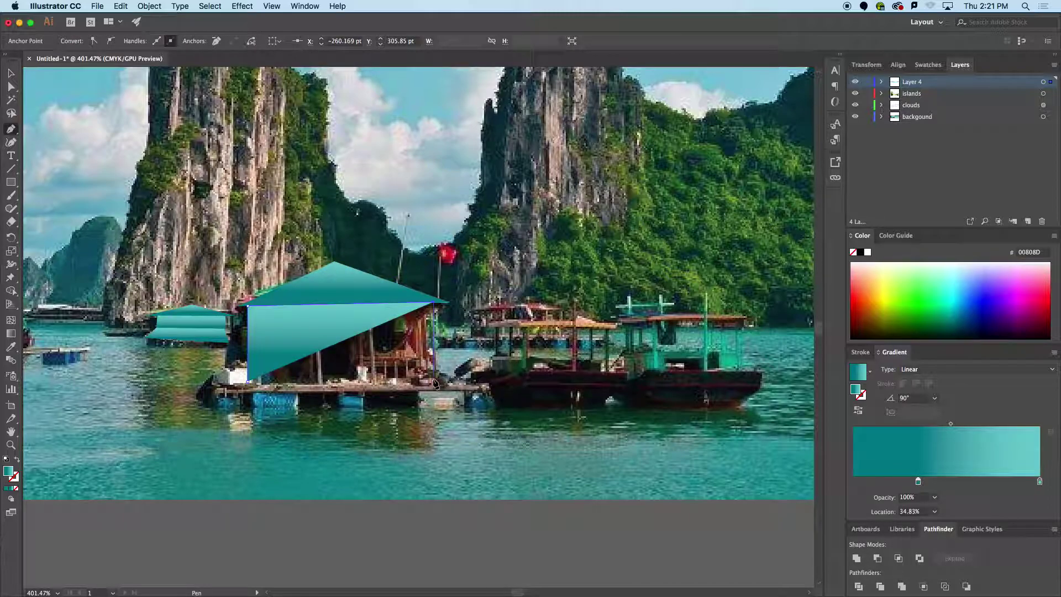
click(434, 382)
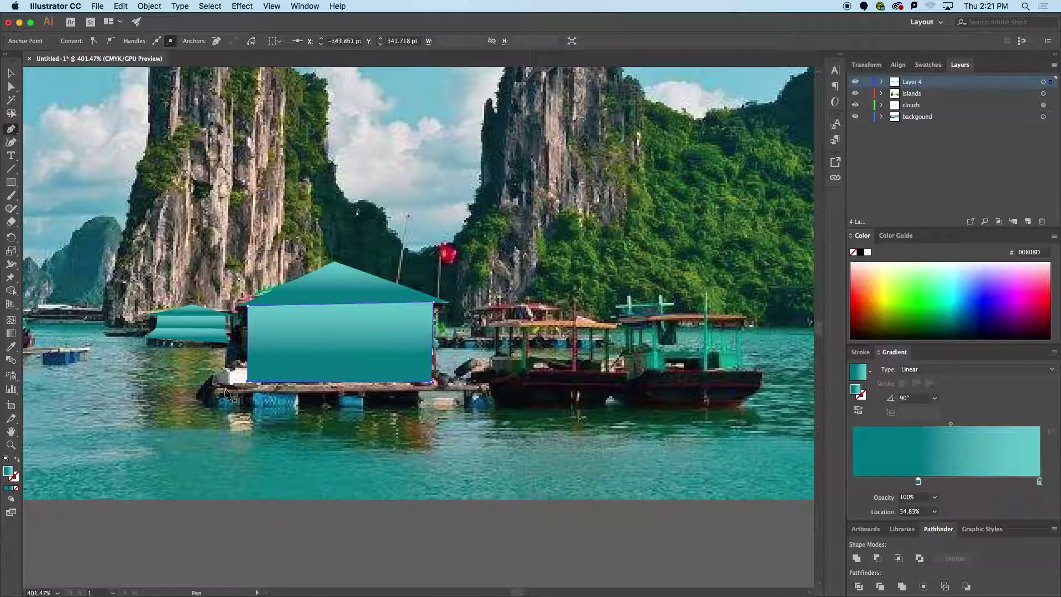
click(247, 383)
Trace the thin wooden deck below the large green-roofed house as a closed four-sided shape.
click(247, 384)
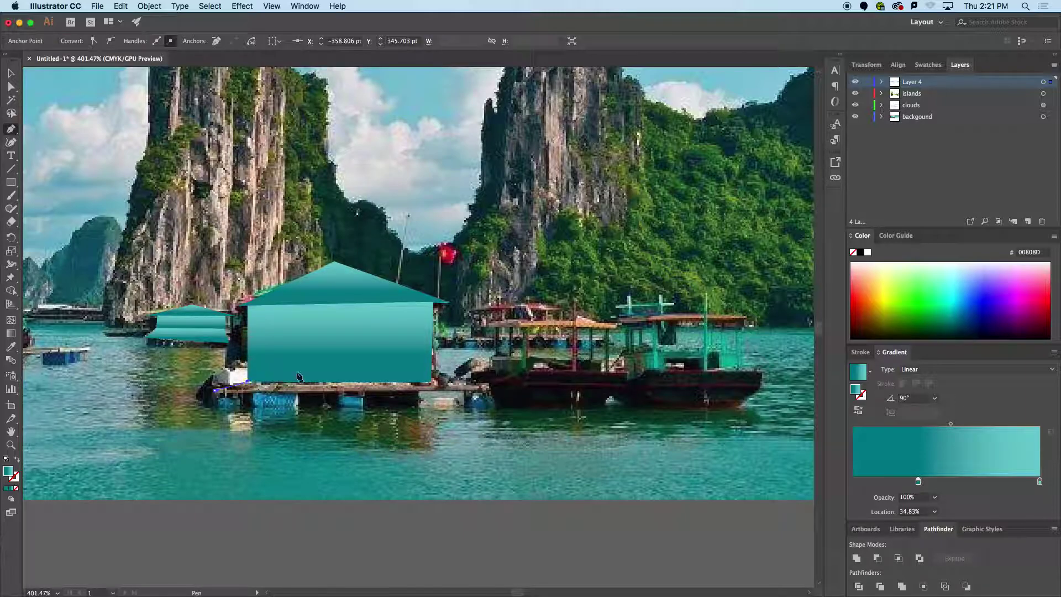
click(433, 382)
click(486, 388)
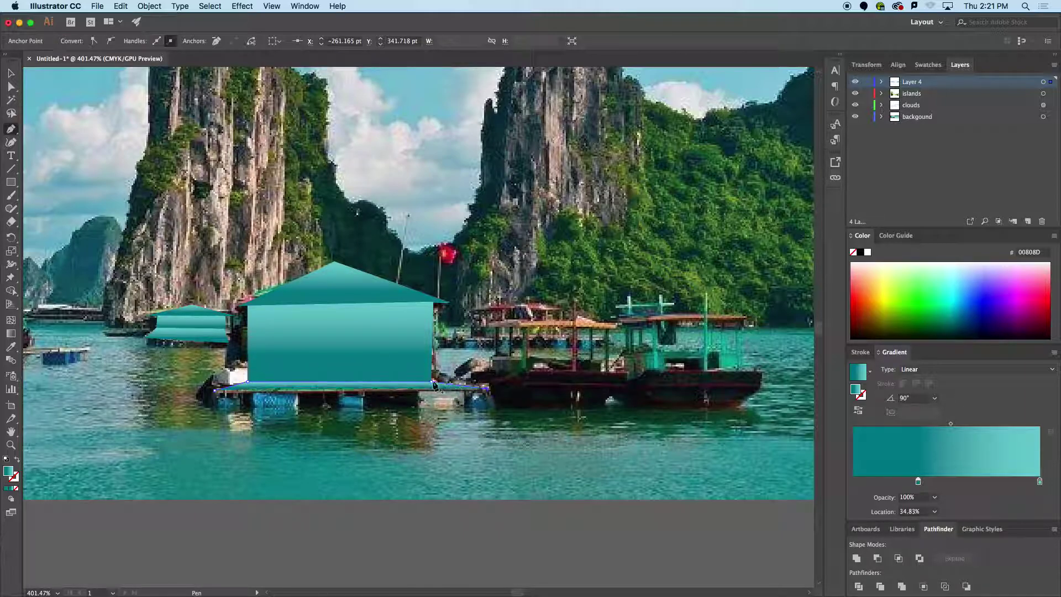
click(215, 390)
Trace the hull of the boat nearest the large floating house as a closed shape with a curved bottom.
scroll(365, 165, right, 5)
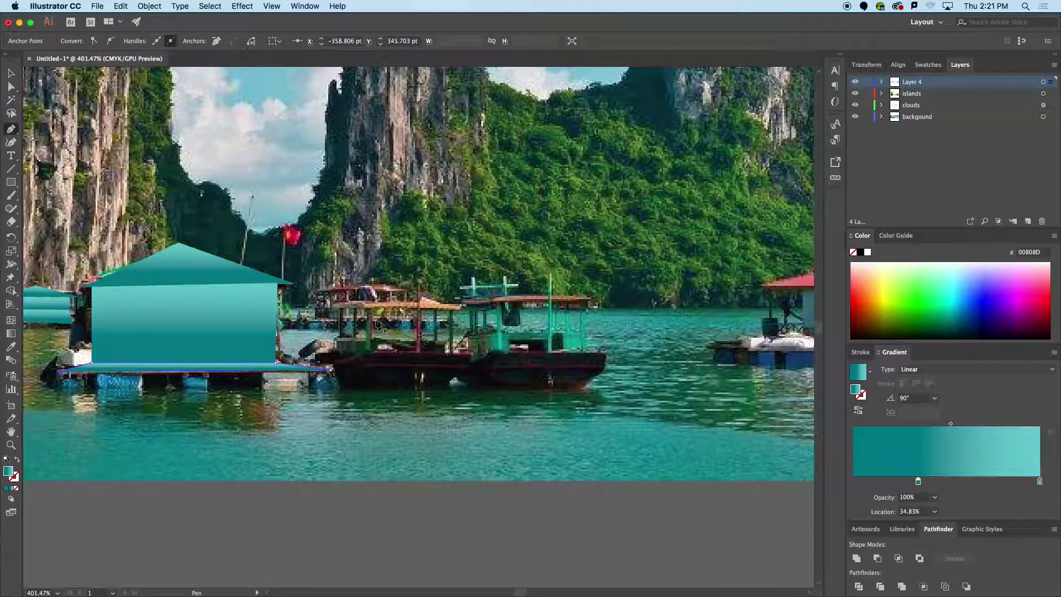
click(326, 351)
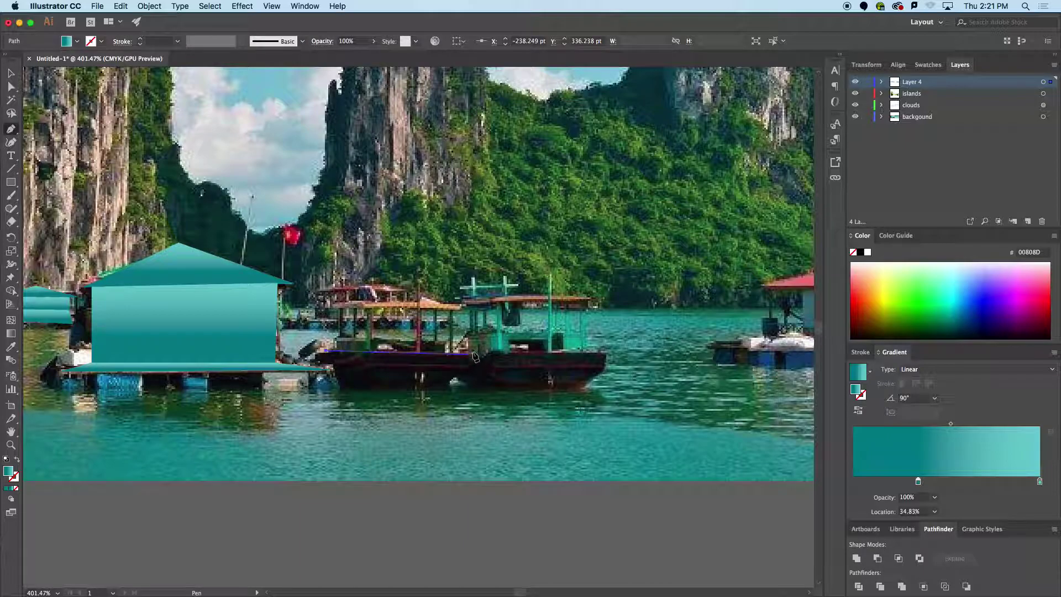
click(473, 351)
drag(421, 388, 360, 391)
click(326, 351)
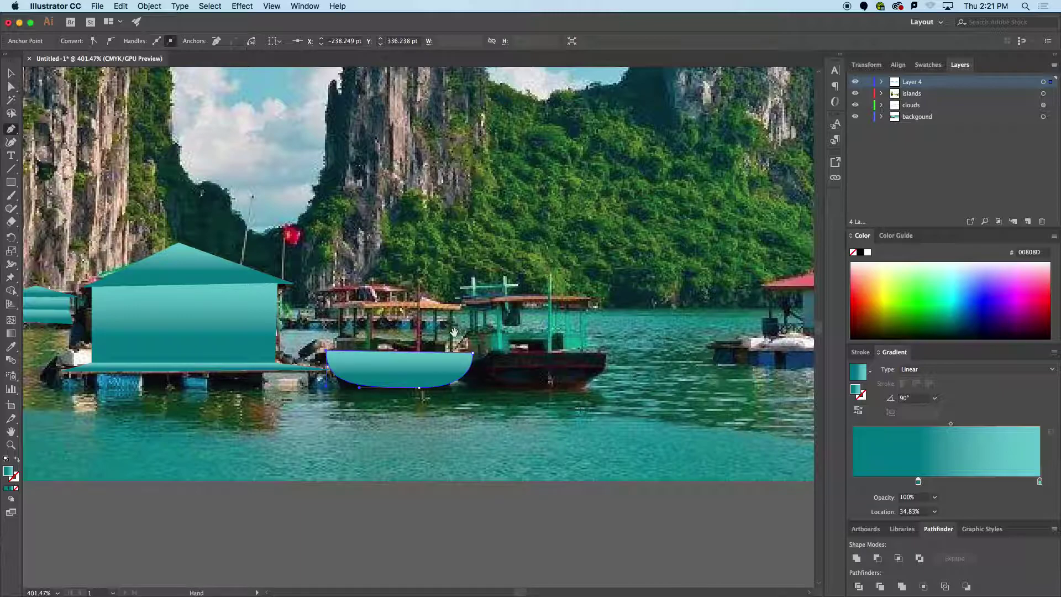
Trace the hull of the second boat, the one with the green cabin, as a closed shape along its waterline and upper edge.
drag(480, 344, 339, 362)
click(466, 380)
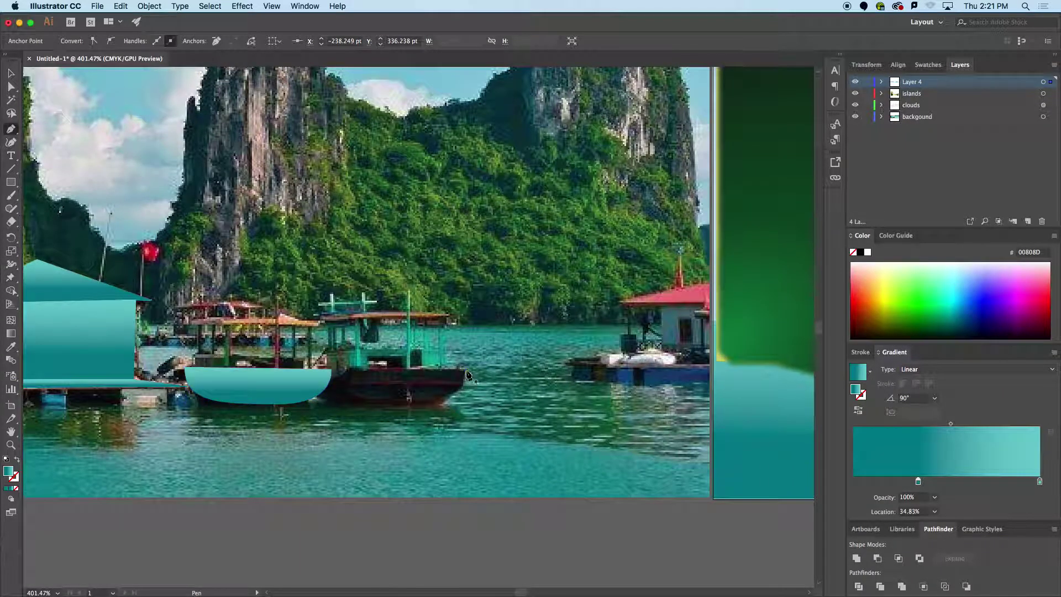
click(450, 399)
click(412, 405)
click(341, 403)
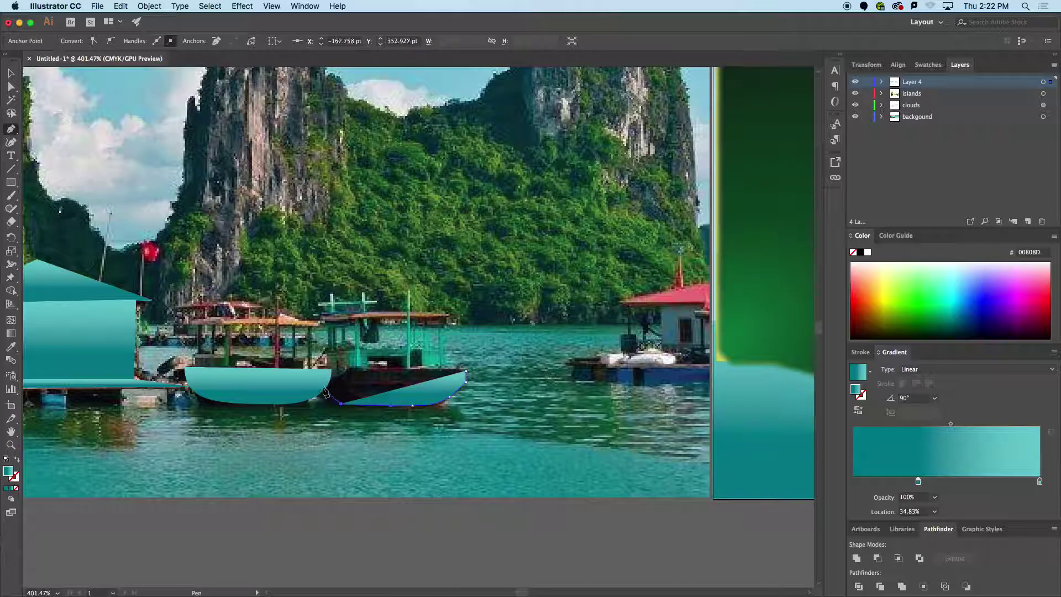
click(321, 376)
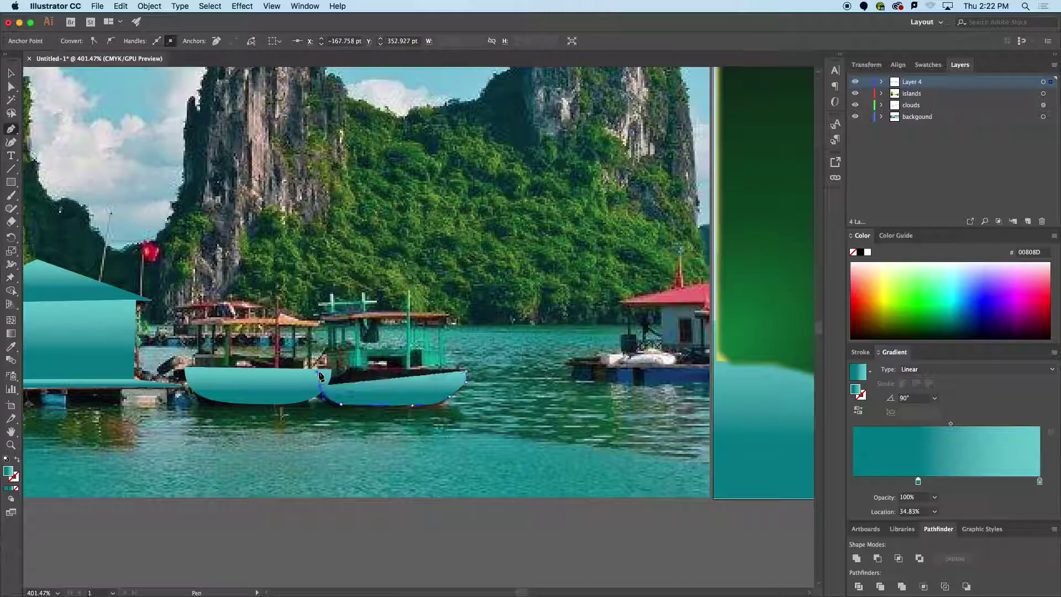
click(465, 379)
Trace the canopy roof of the first boat as a closed four-sided shape.
drag(255, 332, 381, 357)
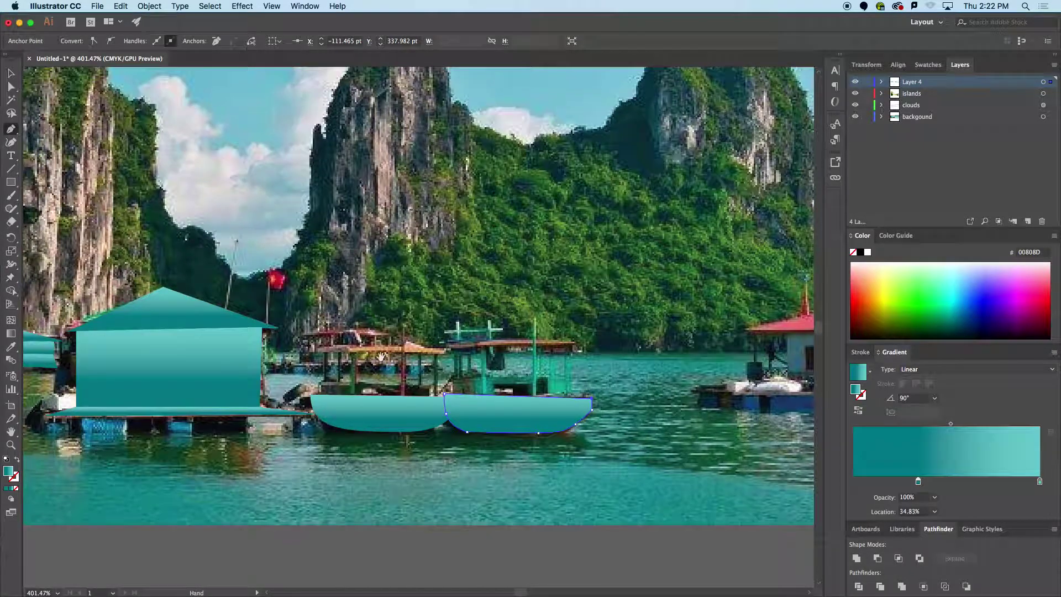
click(314, 351)
click(443, 353)
click(404, 340)
click(335, 338)
click(315, 351)
Trace the canopy roof of the second, green-cabined boat as a closed four-sided shape.
click(454, 350)
click(574, 349)
click(555, 340)
click(500, 340)
click(453, 350)
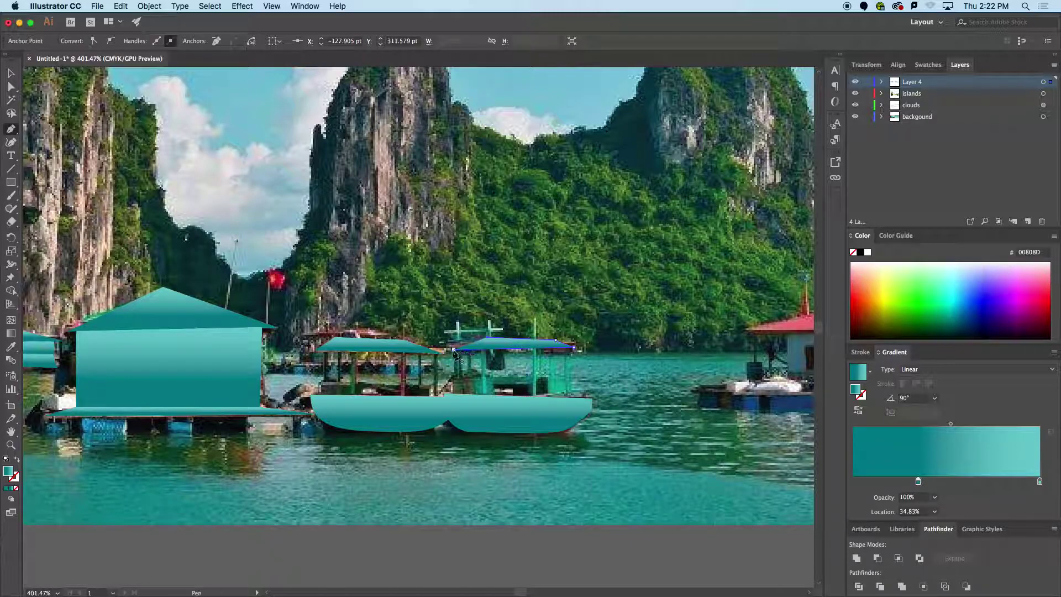
Trace the red roof of the boat house behind the first boat as a closed four-sided shape.
click(305, 335)
click(331, 325)
click(367, 324)
click(394, 337)
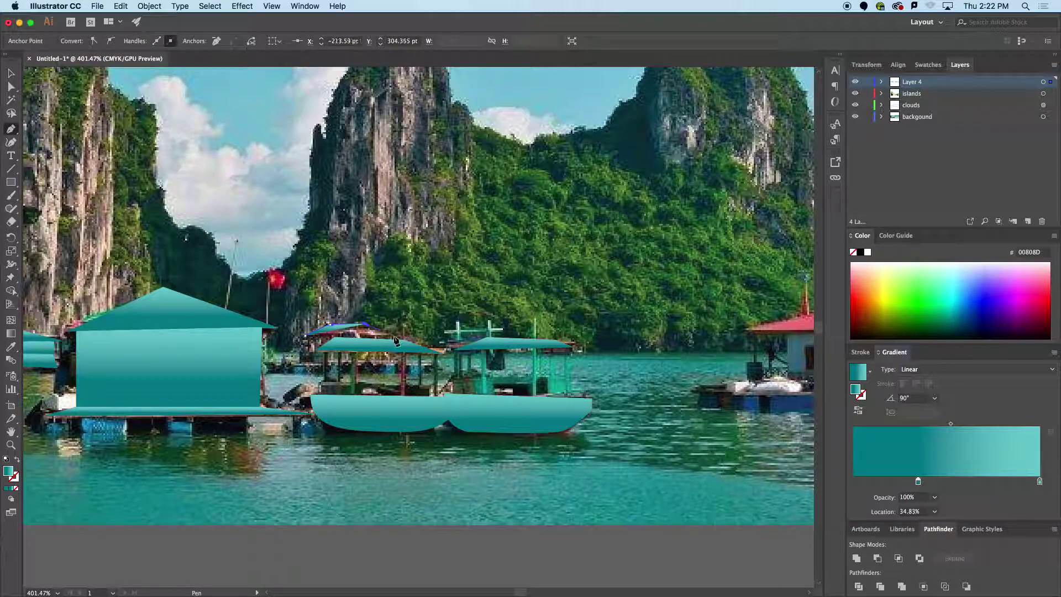
click(305, 336)
Trace the visible part of the red roof on the floating house at the photo's far right edge.
drag(707, 327, 372, 316)
click(478, 301)
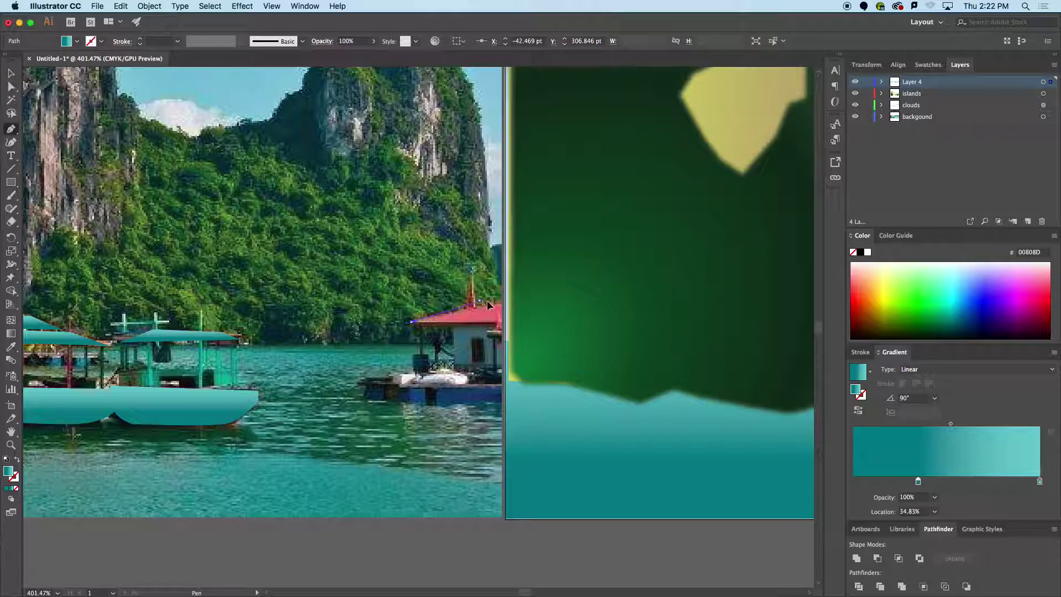
click(507, 329)
click(412, 322)
Trace the white wall of the red-roofed floating house as a closed four-sided shape up to the photo's edge.
click(453, 323)
click(506, 323)
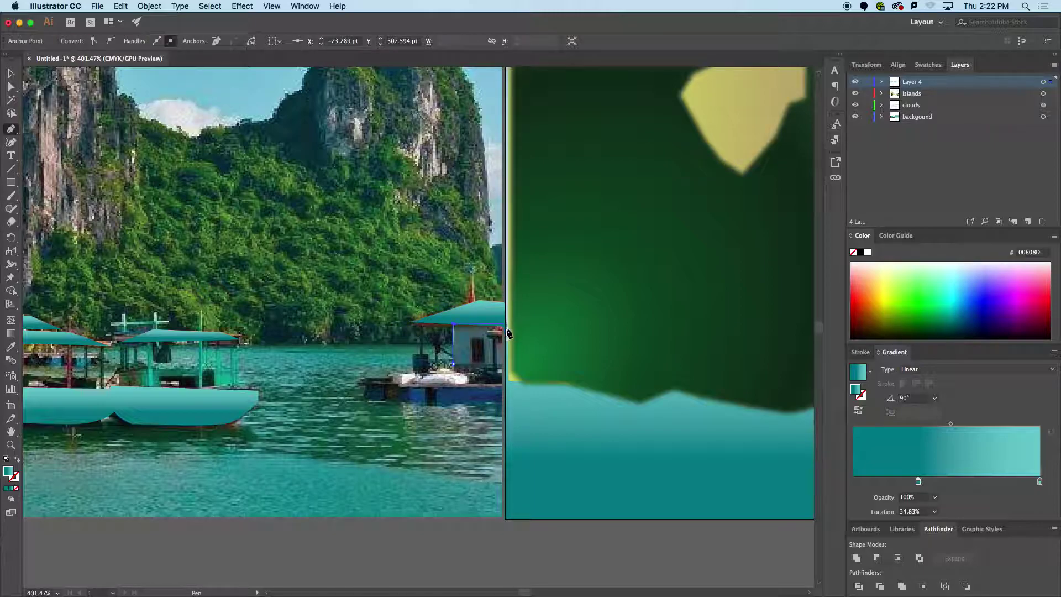
click(506, 368)
click(454, 365)
click(453, 324)
Trace the floating platform below the red-roofed house as a closed shape, including the white covered pile on it.
click(365, 381)
click(451, 366)
click(507, 367)
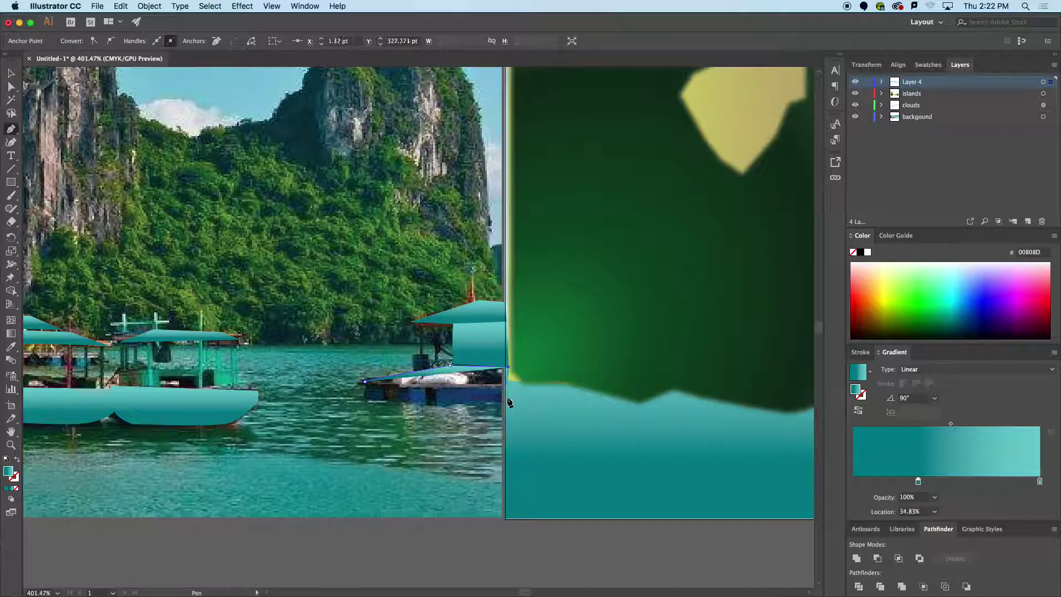
click(504, 406)
click(365, 397)
click(364, 382)
Select all shapes sharing the leftmost traced house's fill and stroke, and rename Layer 4 as buildings.
drag(408, 246, 296, 260)
drag(296, 260, 515, 351)
drag(515, 351, 464, 351)
key(v)
click(145, 376)
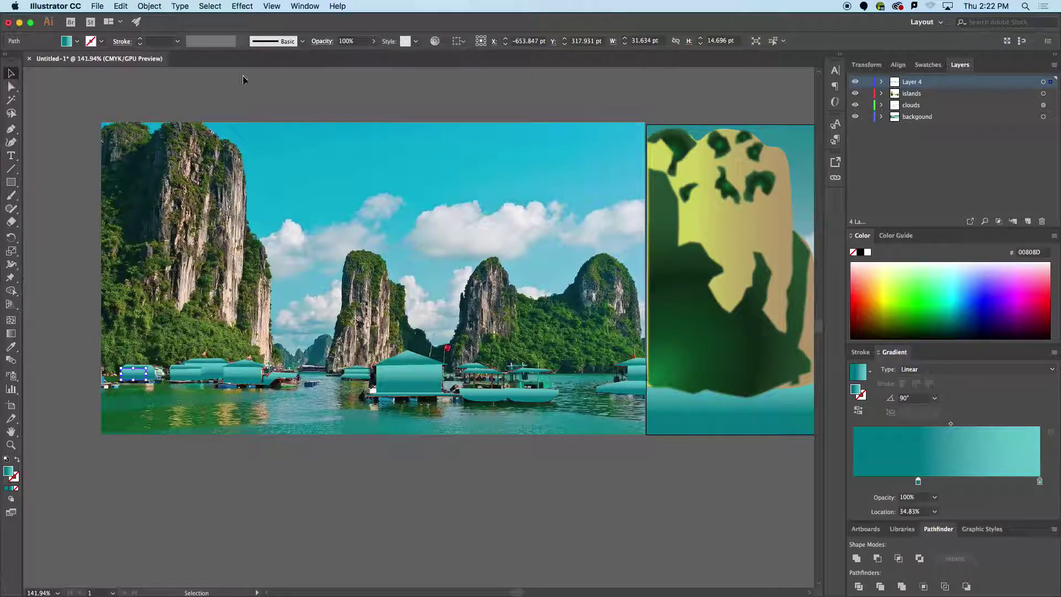
click(213, 6)
mouse_move(260, 106)
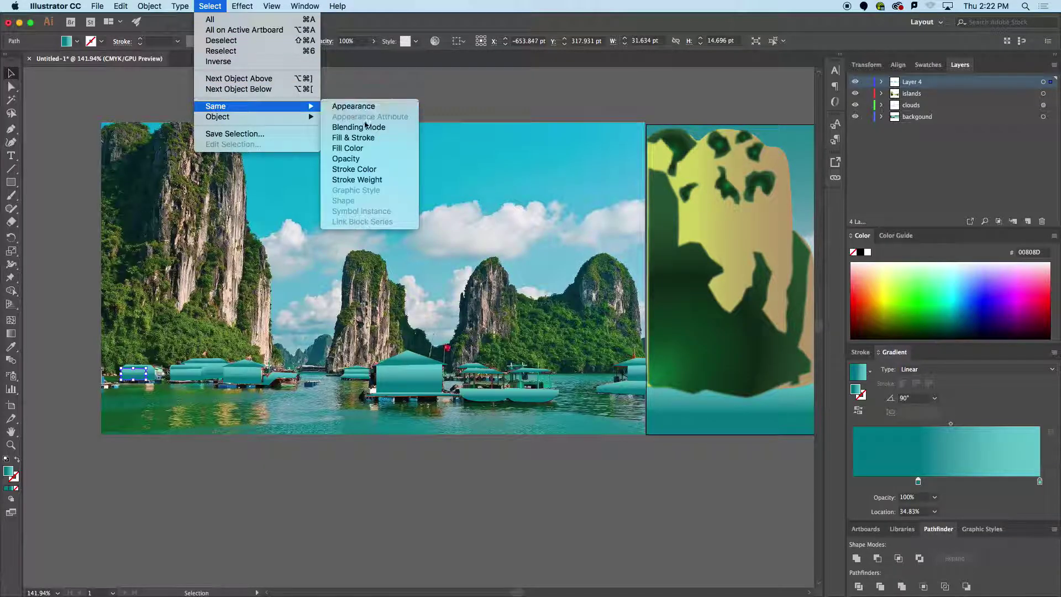
click(359, 139)
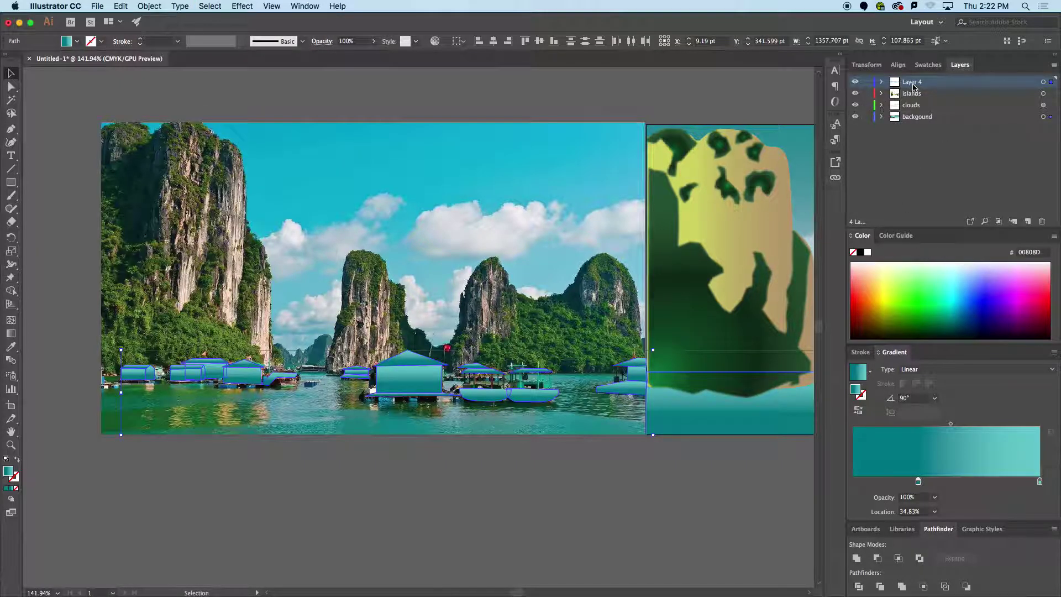
double_click(913, 83)
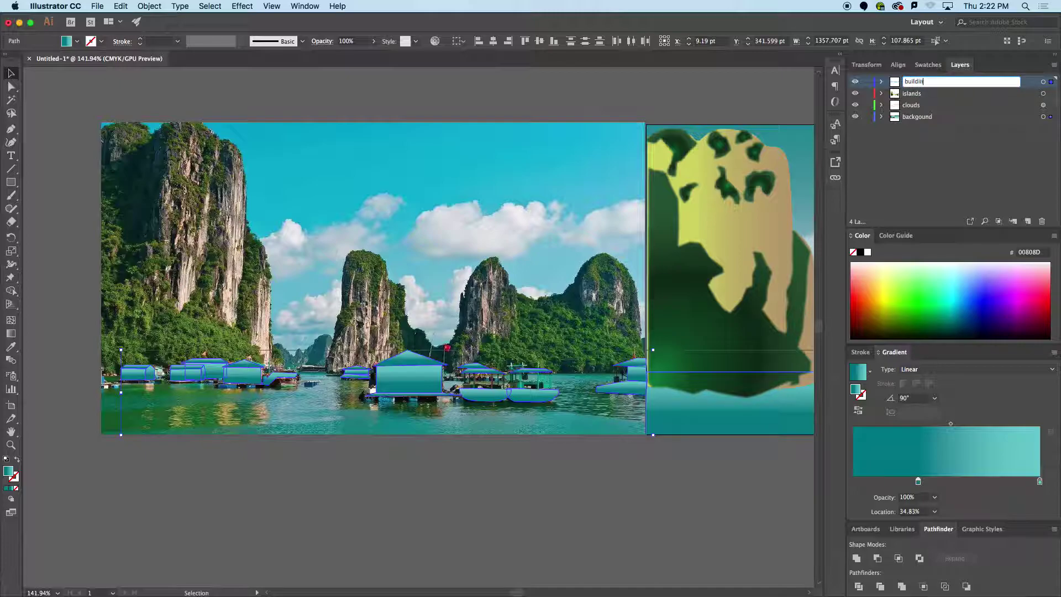
key(Return)
Try to move the selected houses, boats and matching water shape from the photo area over the artboard.
drag(596, 238, 534, 256)
drag(430, 326, 392, 331)
drag(409, 322, 258, 333)
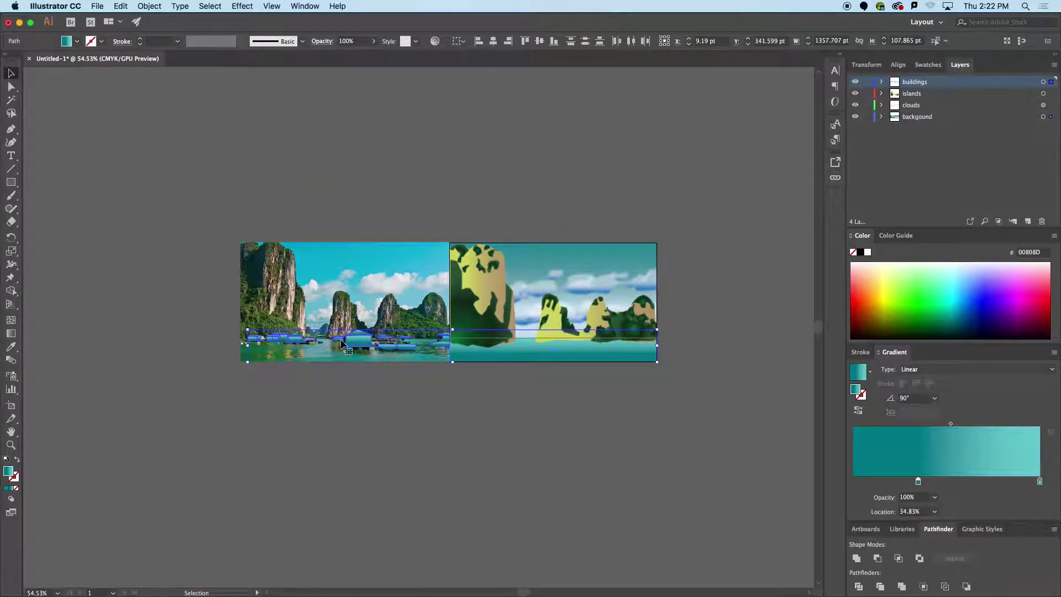
drag(352, 343, 562, 354)
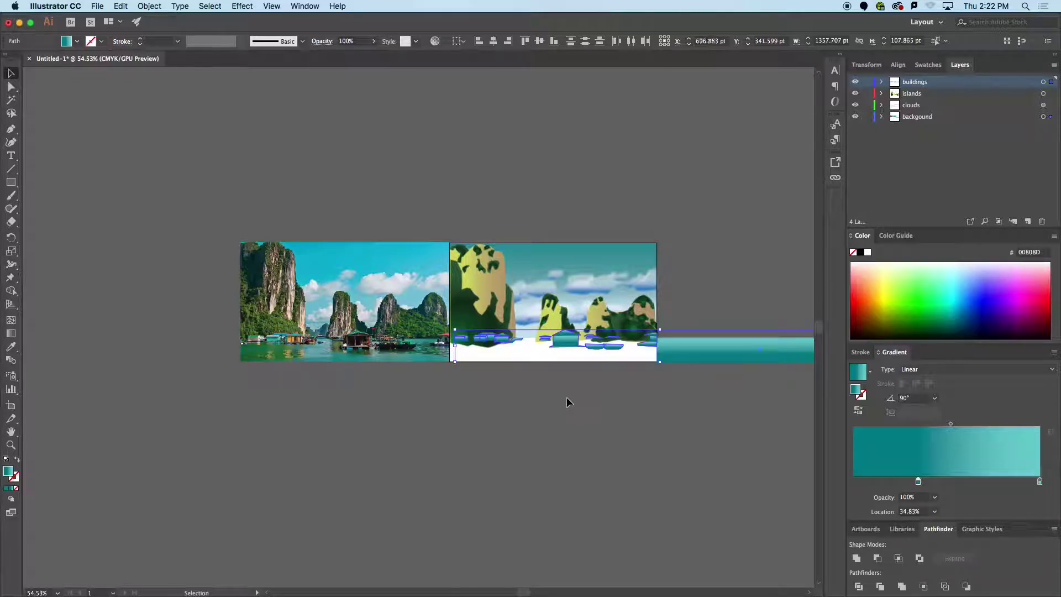
click(567, 397)
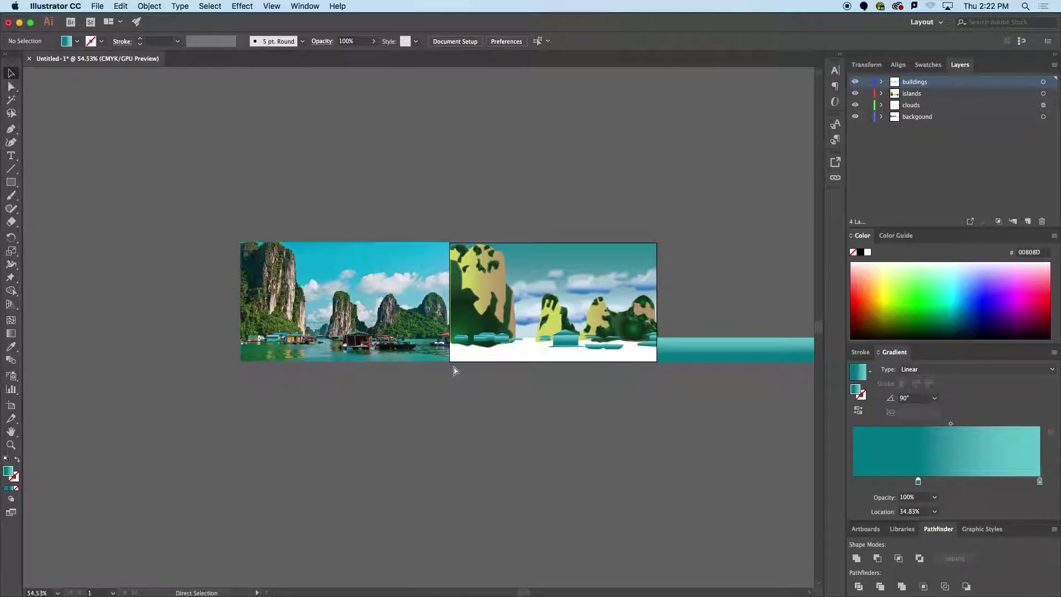
key(ctrl+z)
key(ctrl+z)
Move the traced houses and boats, without the water rectangle, from the photo onto the artboard along the waterline.
drag(360, 343, 565, 340)
drag(641, 317, 738, 297)
drag(536, 349, 614, 346)
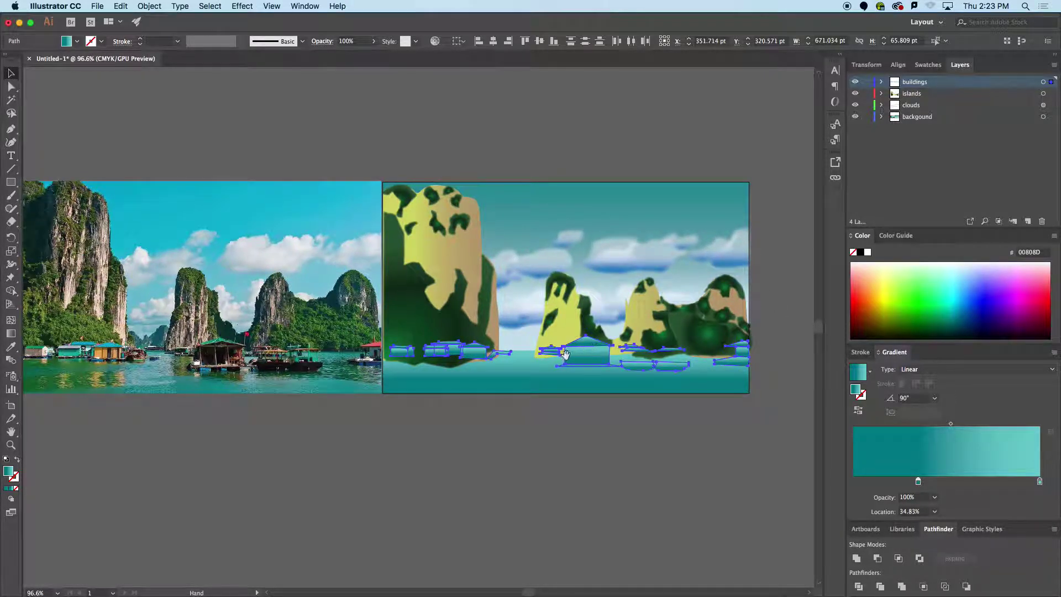
click(447, 325)
drag(438, 358, 496, 349)
click(450, 359)
click(469, 400)
click(509, 396)
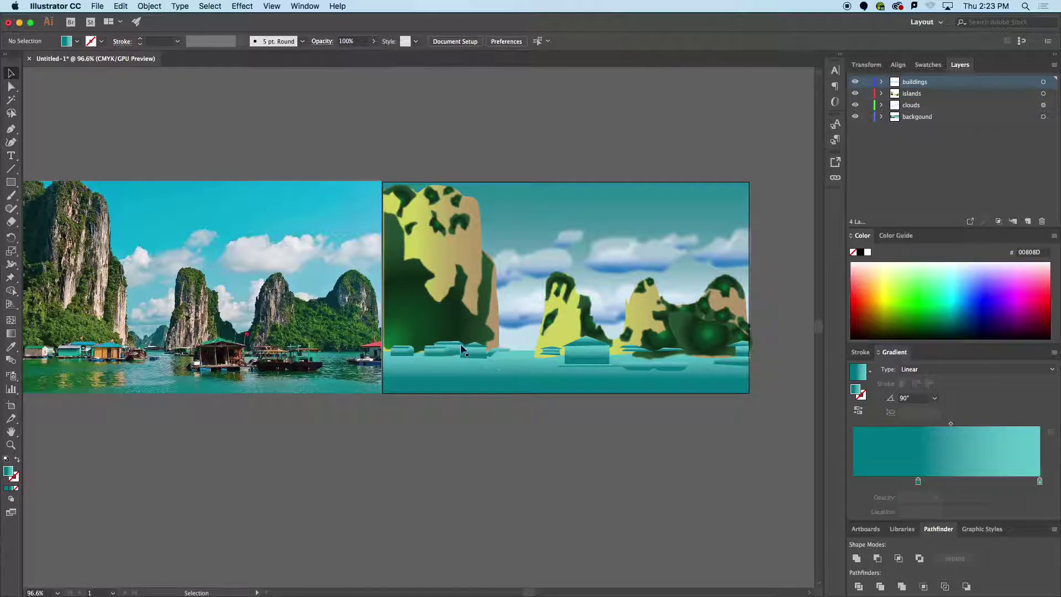
Reshape the bottom anchor points of the largest island's dark green foliage so its base follows the waterline behind the houses.
click(430, 334)
scroll(436, 353, up, 3)
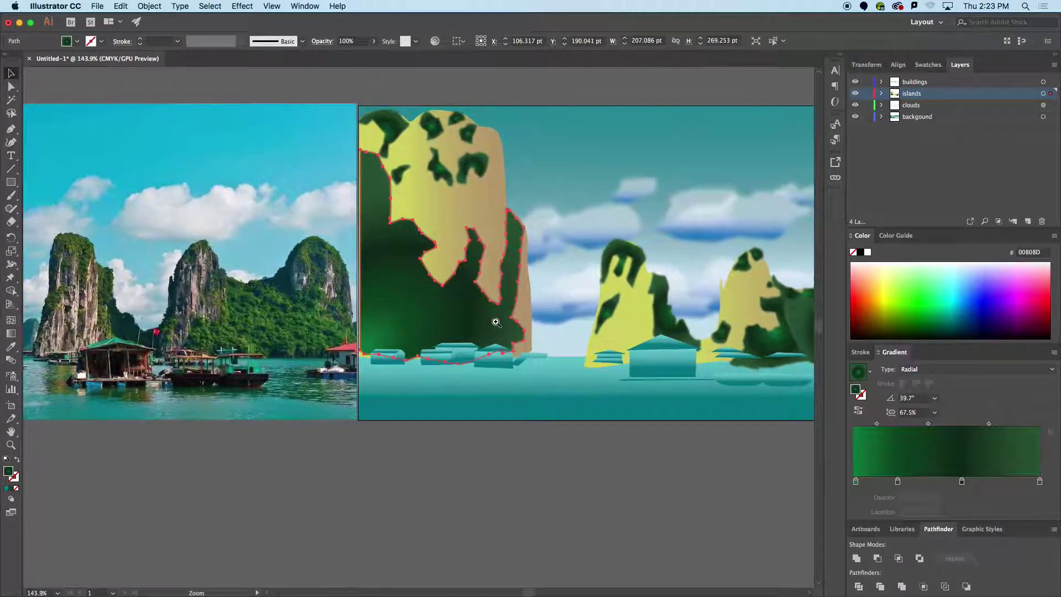
key(a)
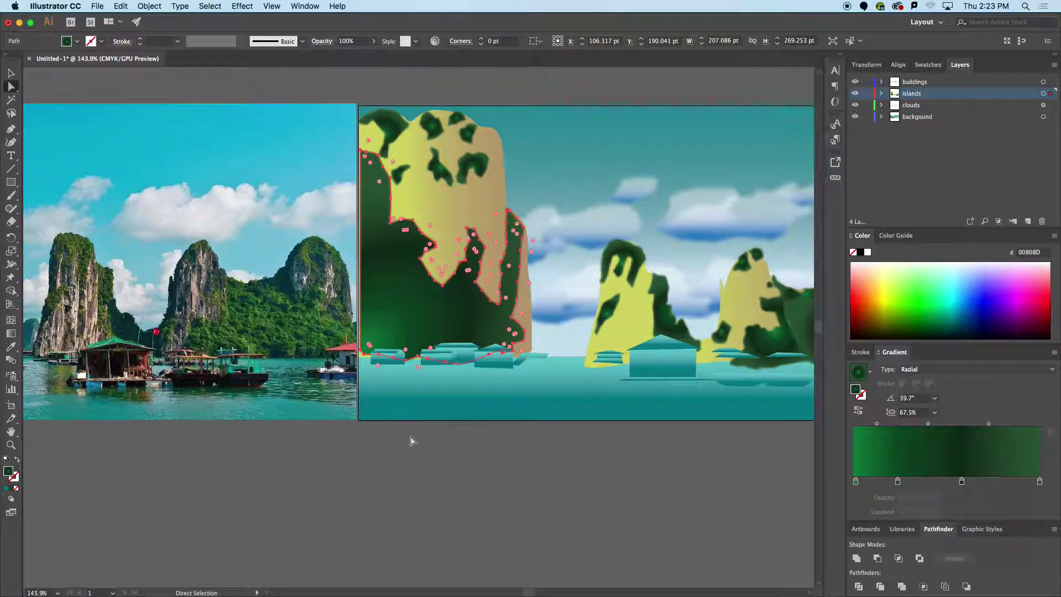
click(365, 358)
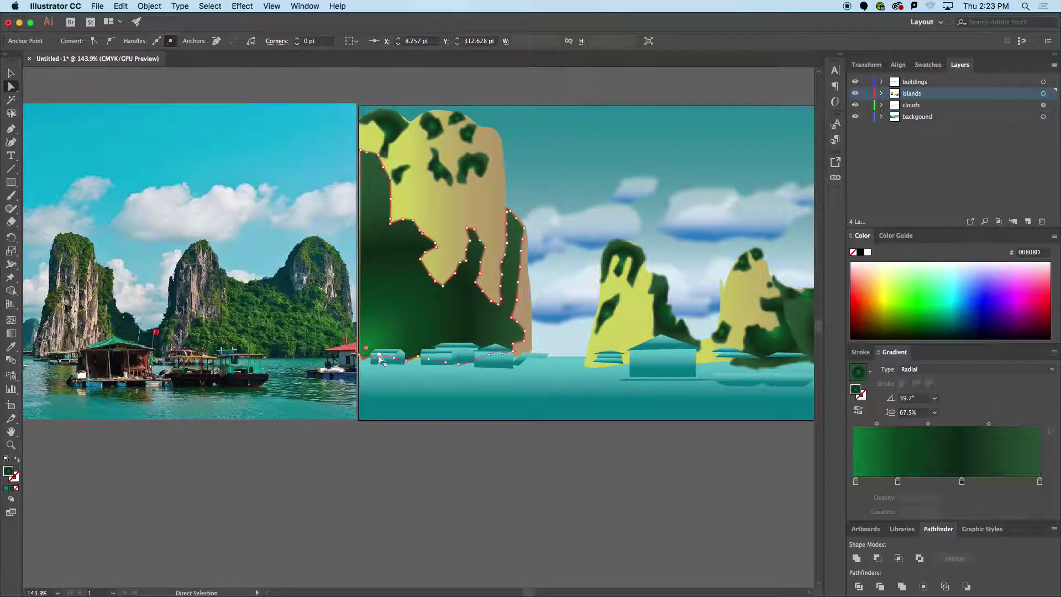
click(411, 363)
drag(419, 357, 421, 361)
drag(513, 352, 523, 356)
click(487, 358)
drag(491, 355, 504, 356)
click(461, 366)
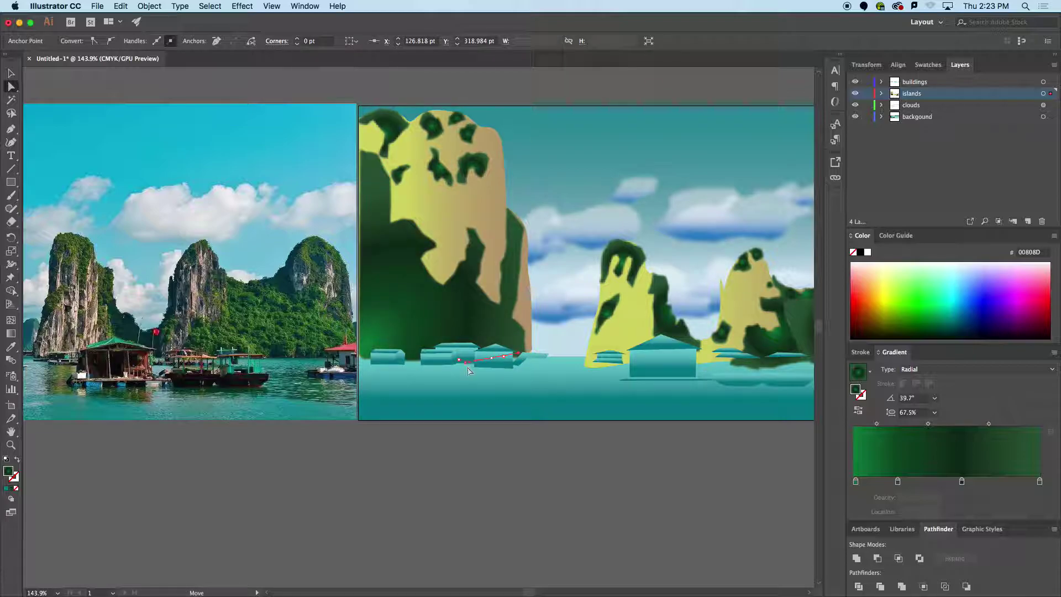
key(v)
right_click(541, 437)
click(483, 449)
click(483, 448)
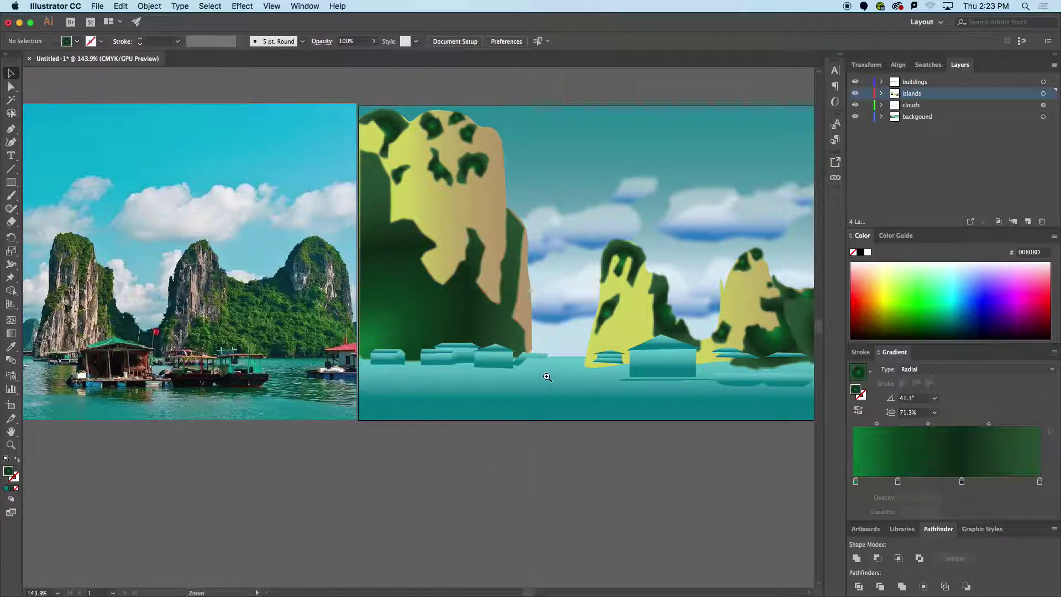
Fill the wall of the house at the large island's inner edge with orange FF9E39 and its neighbour's wall with light peach.
drag(545, 376, 500, 382)
drag(468, 437, 559, 476)
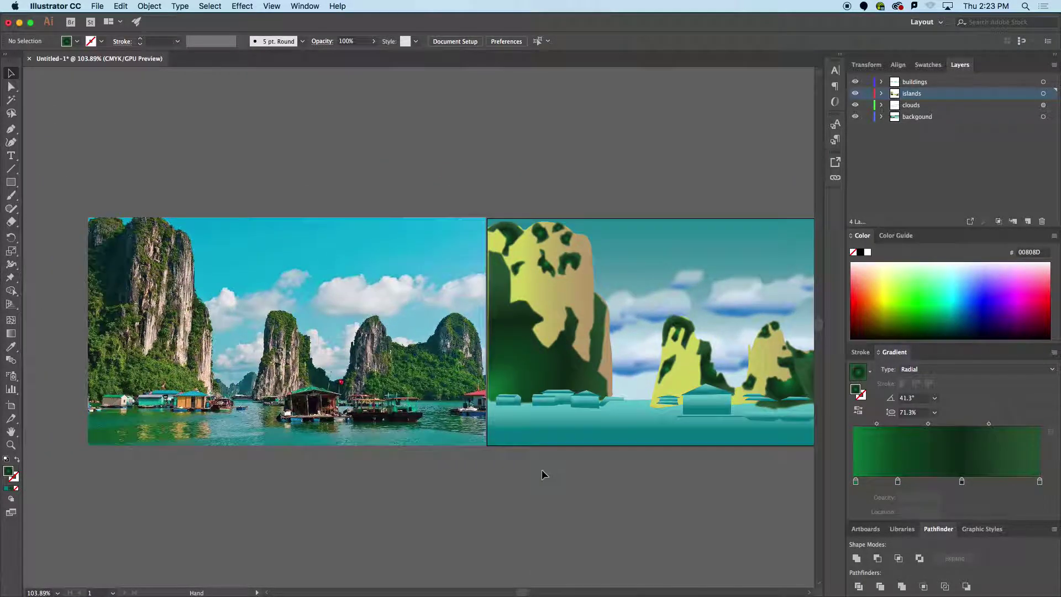
click(580, 402)
click(890, 305)
click(872, 286)
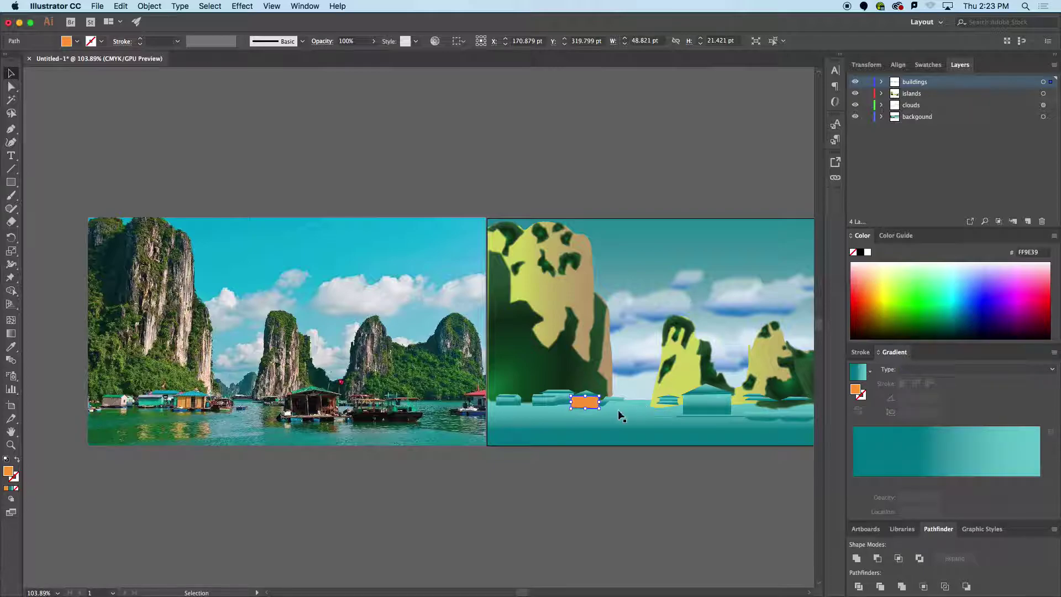
click(543, 402)
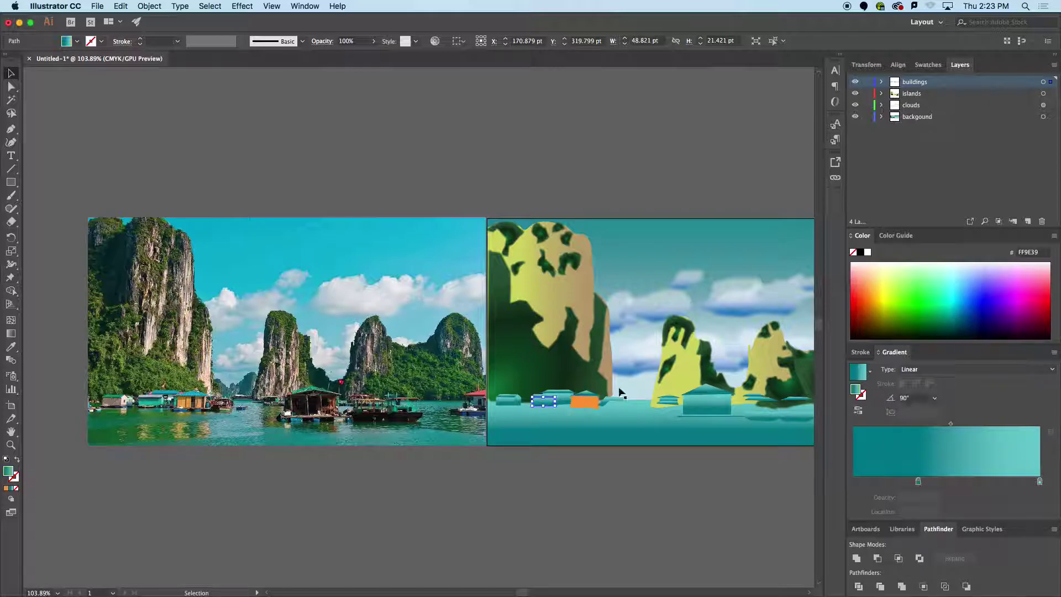
click(871, 276)
Fill the leftmost house's wall with pale mint C5FFD6 and the large central house's wall with brown 886A00.
click(508, 402)
click(928, 267)
click(708, 407)
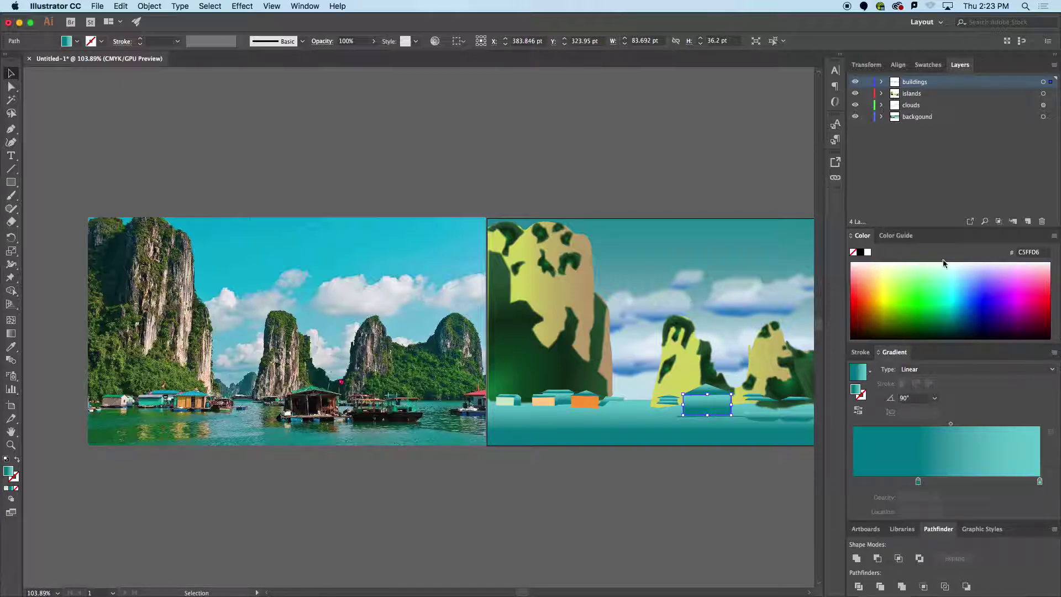
click(880, 314)
right_click(777, 442)
click(660, 489)
Fill the wall of the house at the artboard's right edge with pale yellow FFFC8F and both boat hulls with brown 815E00.
super+drag(632, 396, 439, 411)
click(666, 413)
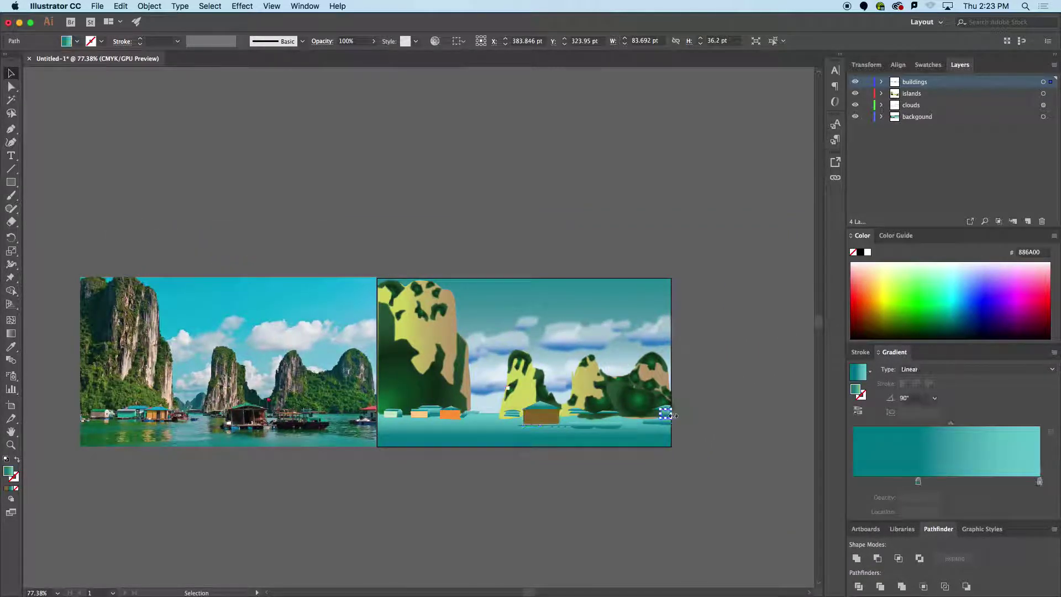
click(884, 281)
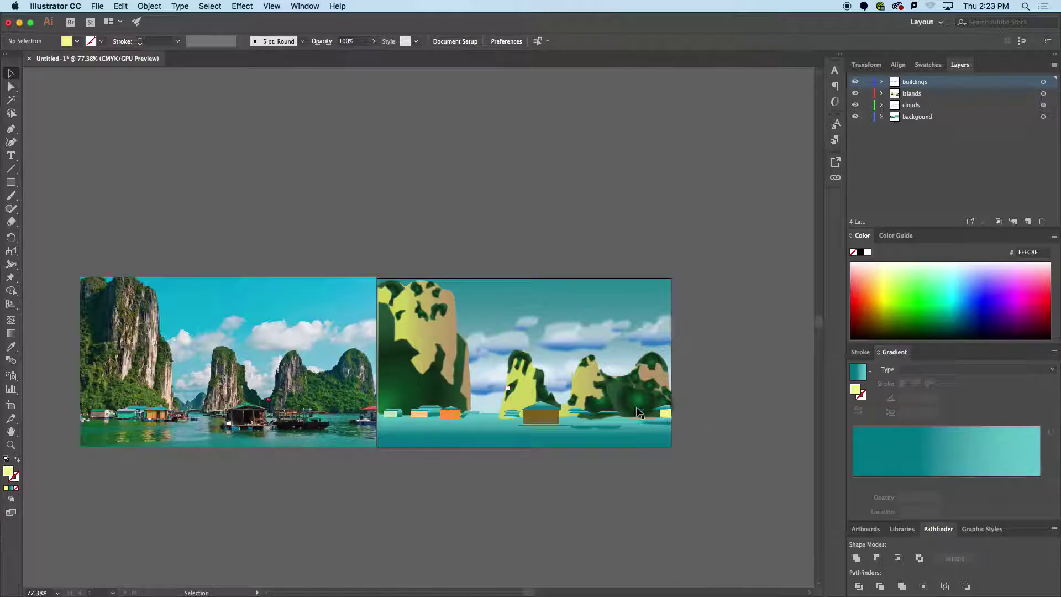
click(579, 426)
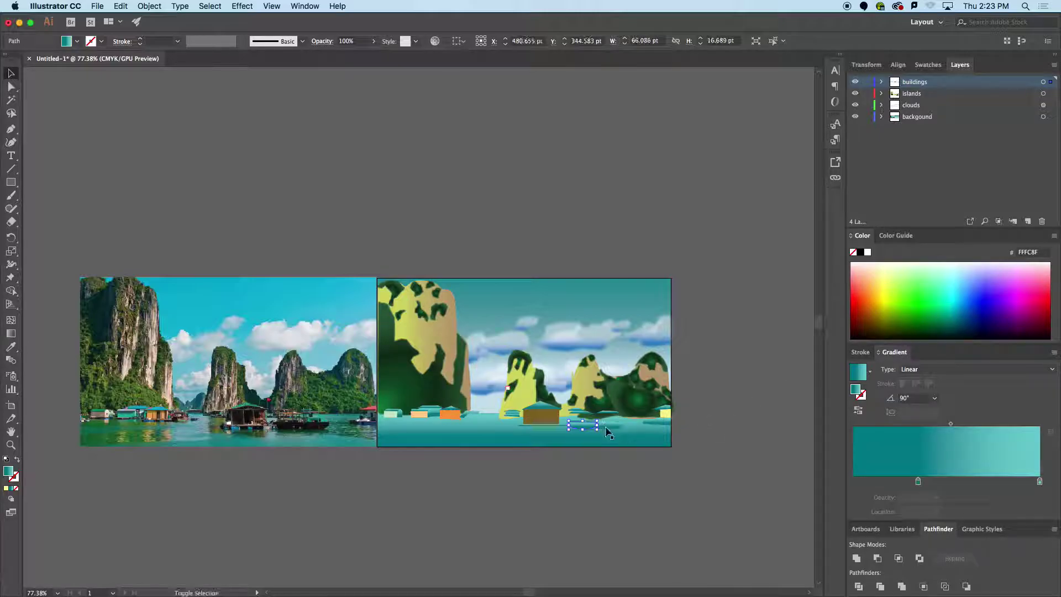
right_click(703, 458)
click(621, 249)
key(super+space)
super+click(552, 365)
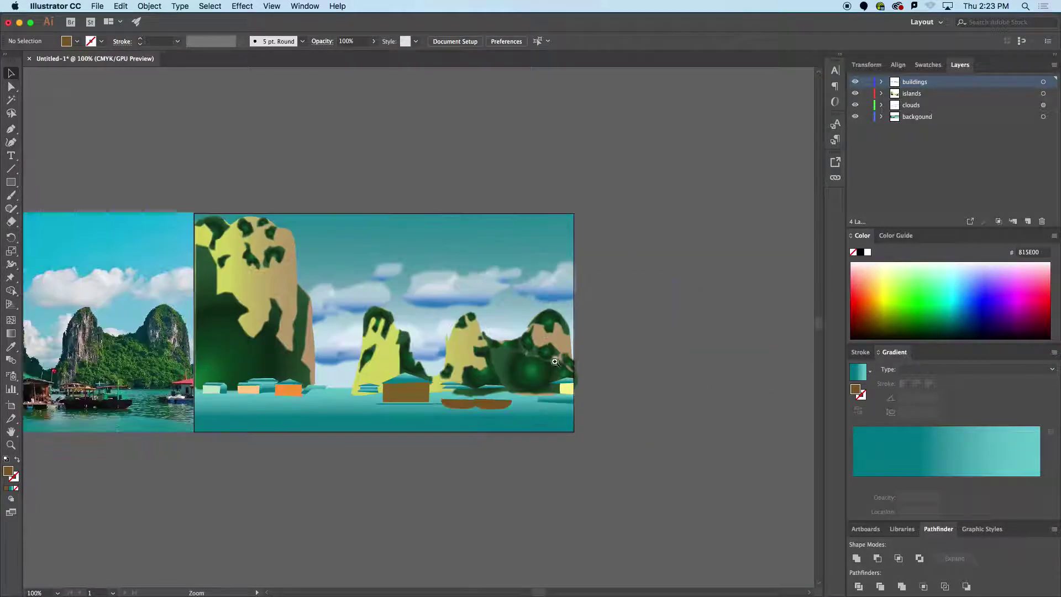
drag(448, 317, 564, 345)
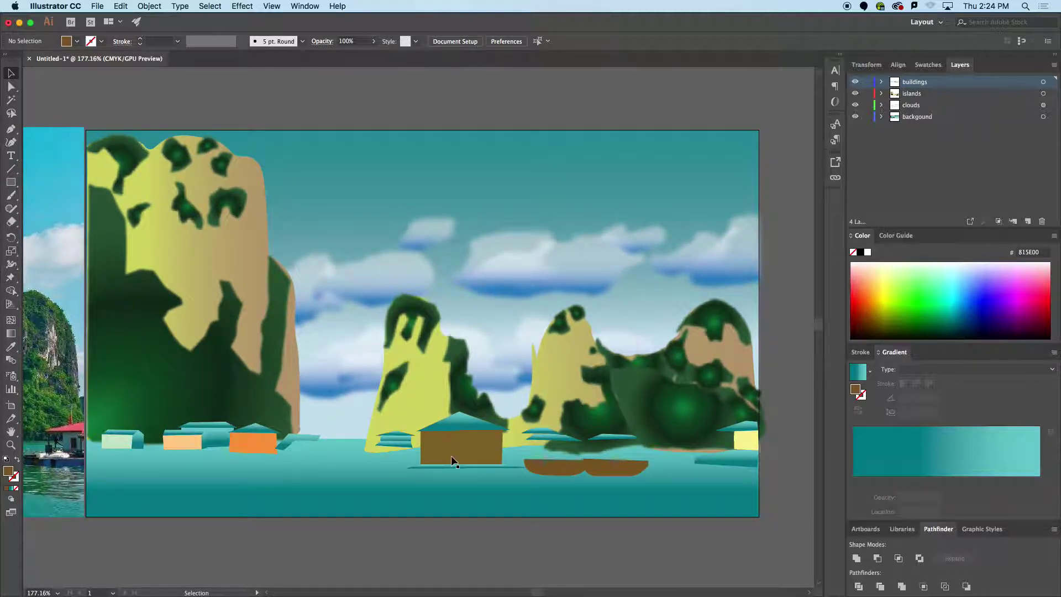
drag(430, 356, 387, 380)
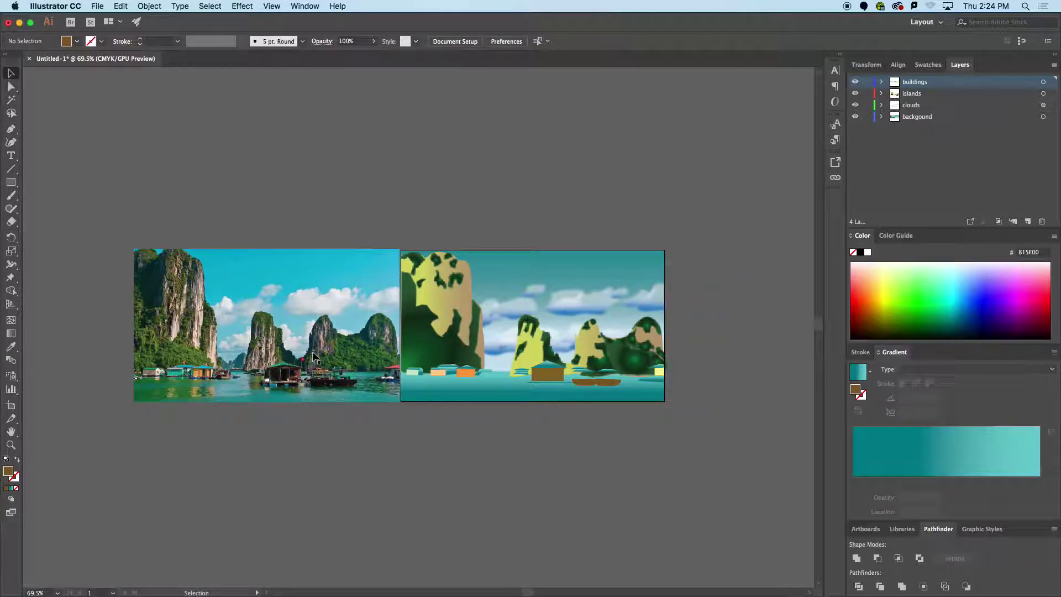
key(z)
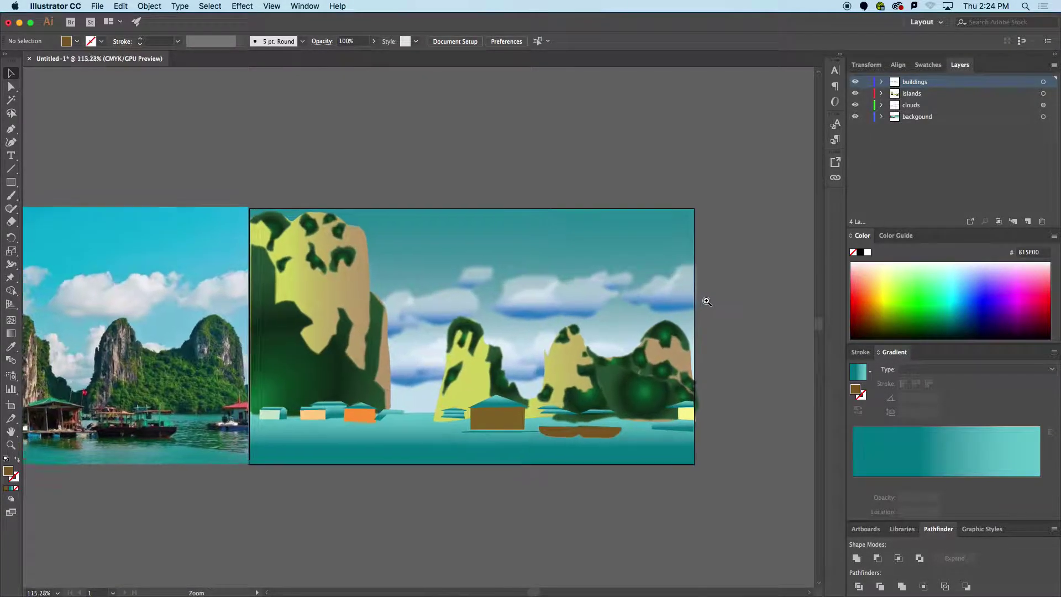